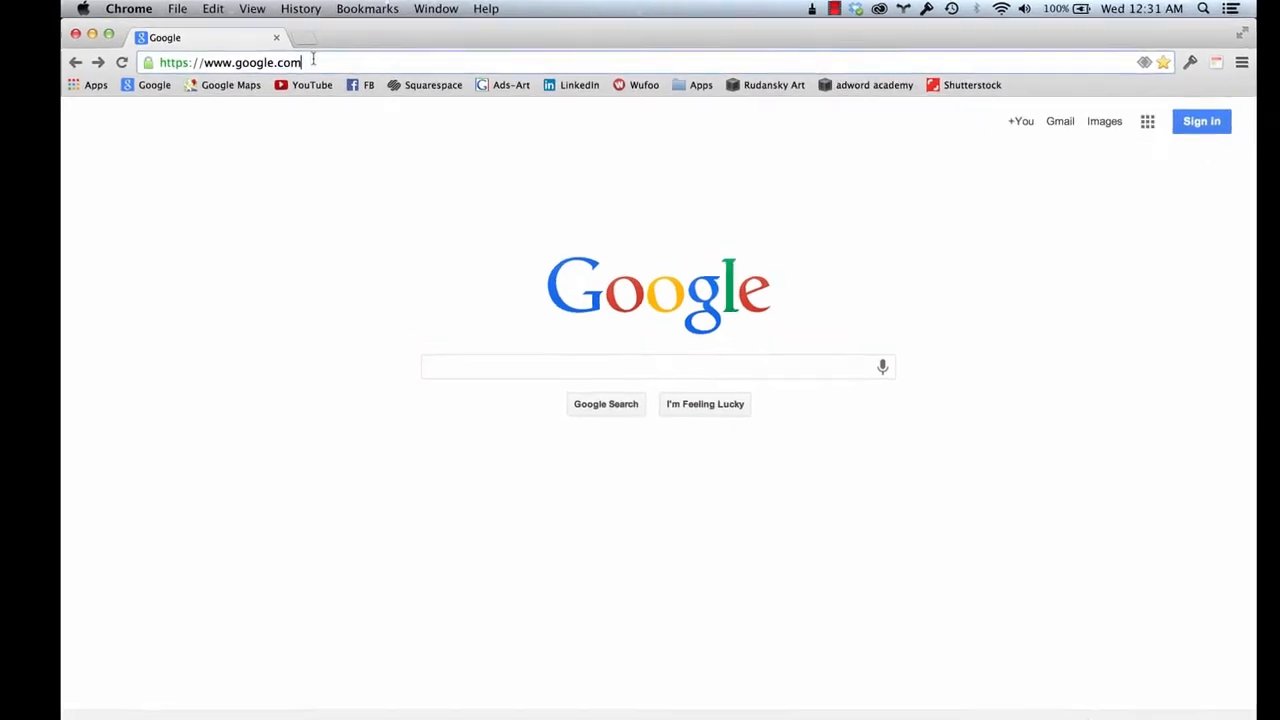
pyautogui.write('www.')
pyautogui.write('google.c')
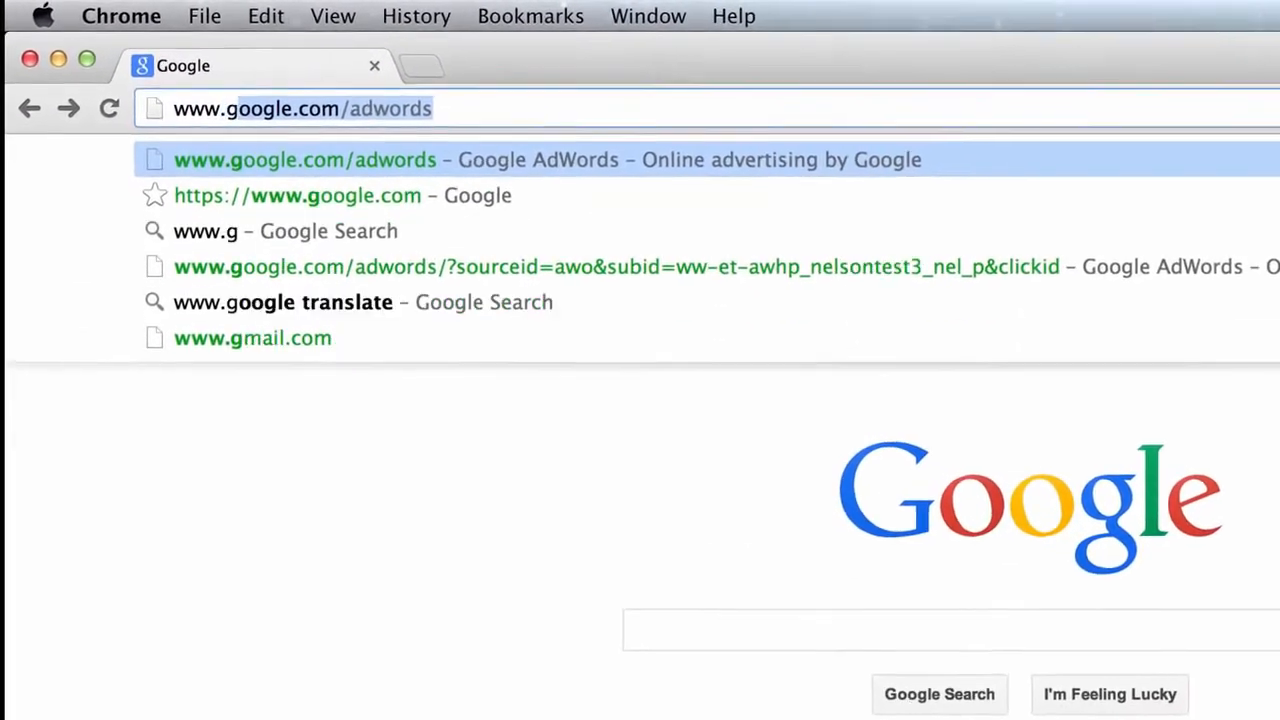
pyautogui.write('om/adwords')
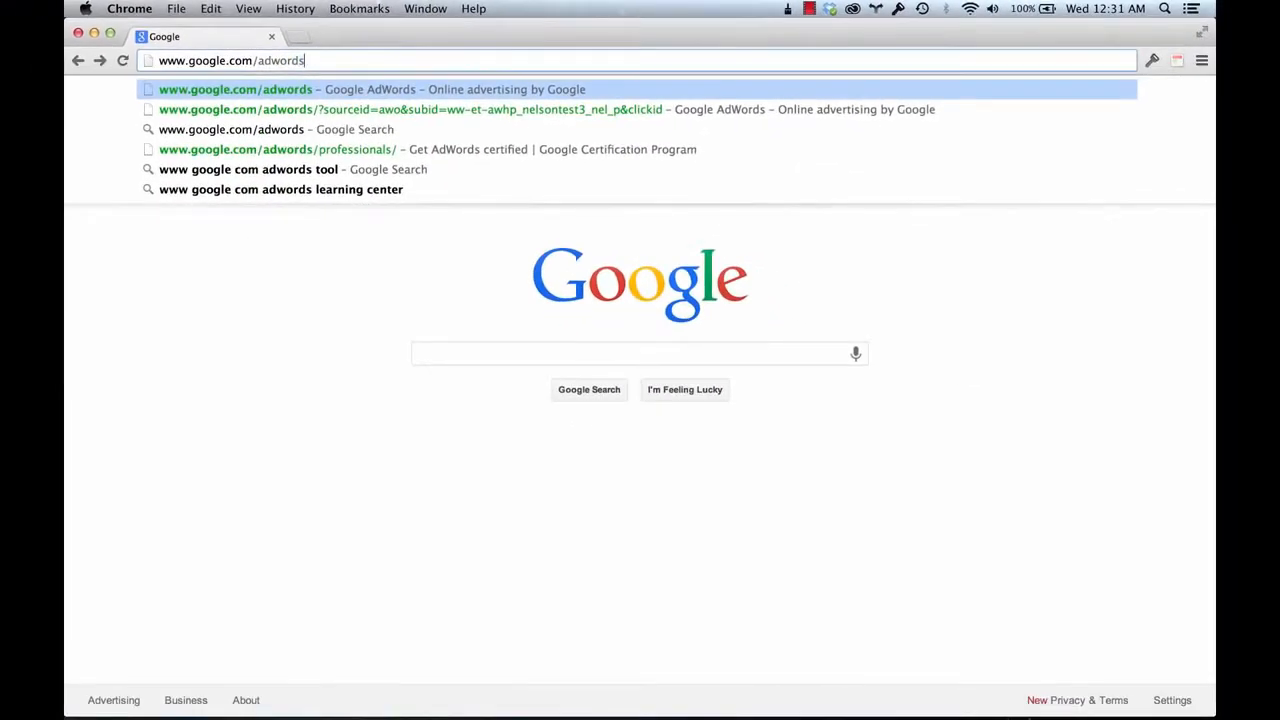
pyautogui.press('Return')
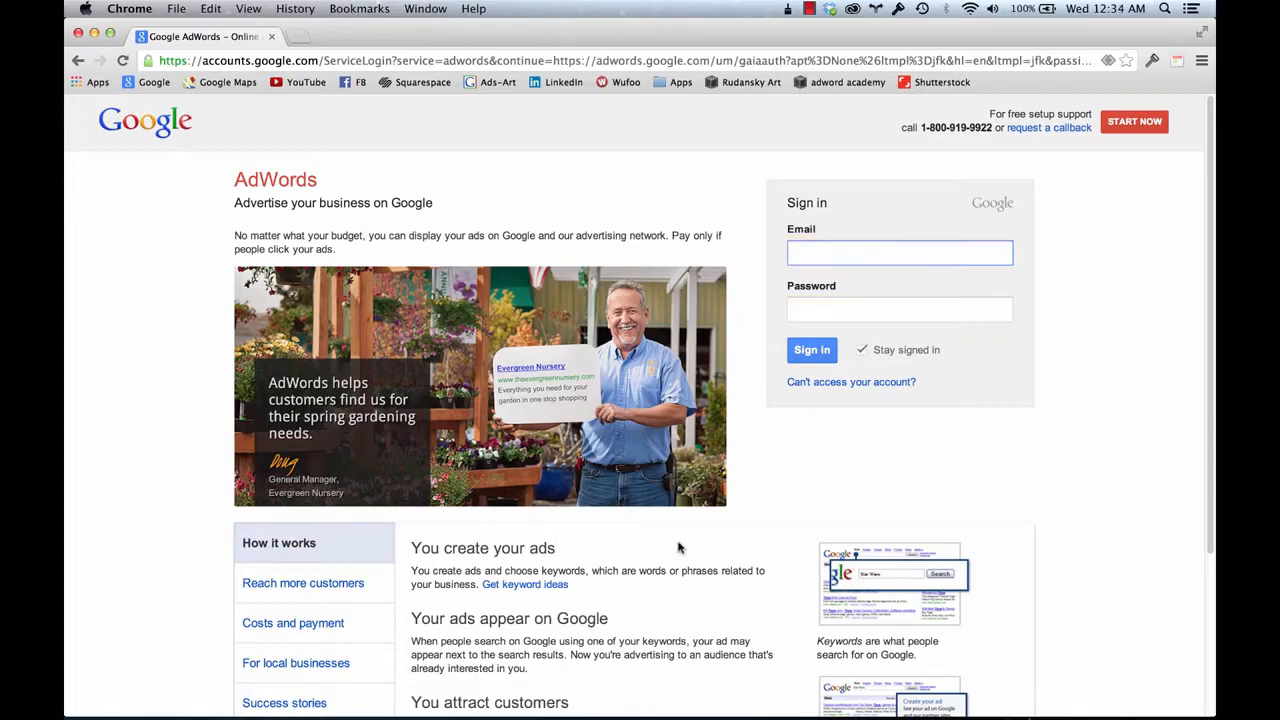
# Start AdWords signup through 'Sign up now' and then 'Try AdWords now'
pyautogui.scroll(-3, 677, 543)
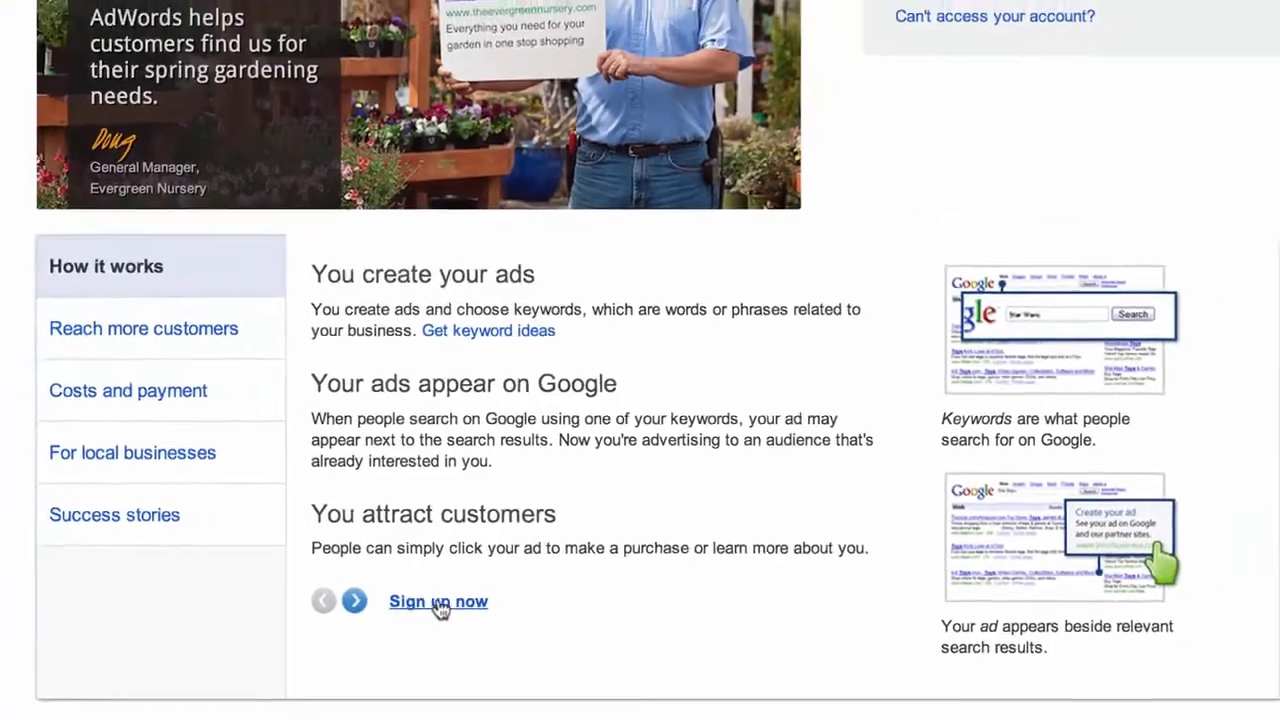
pyautogui.click(438, 603)
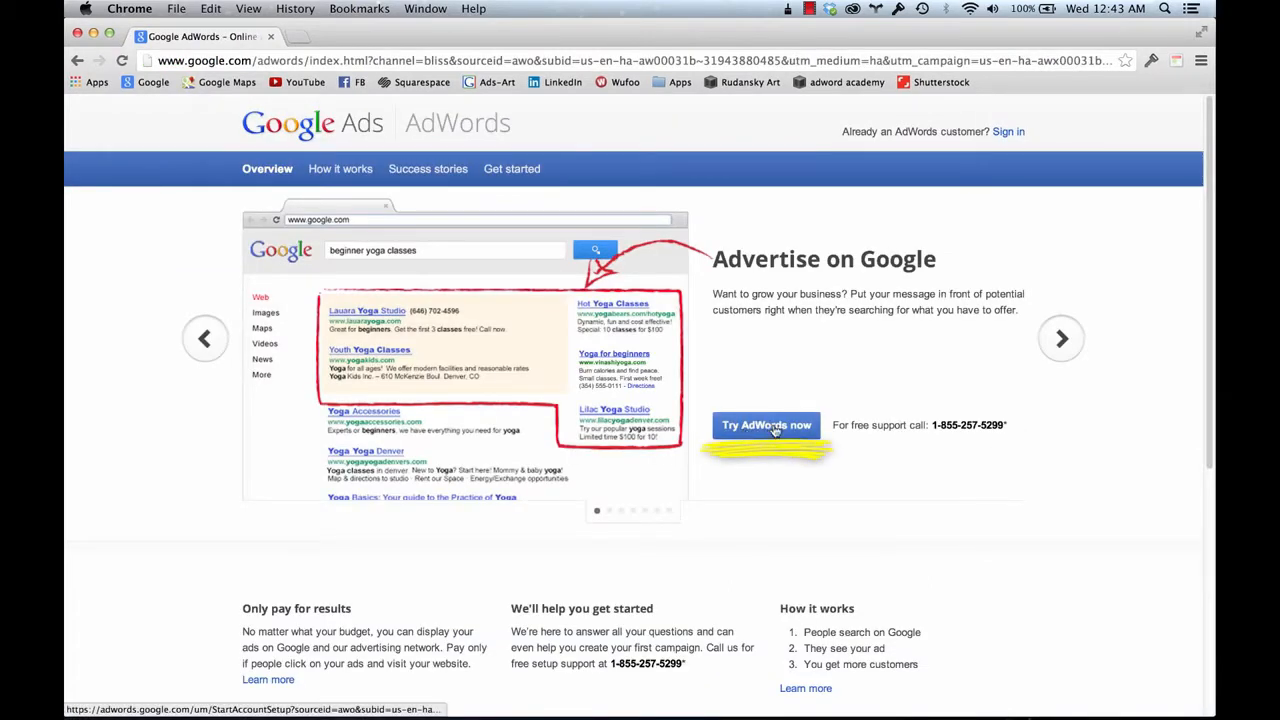
pyautogui.click(775, 428)
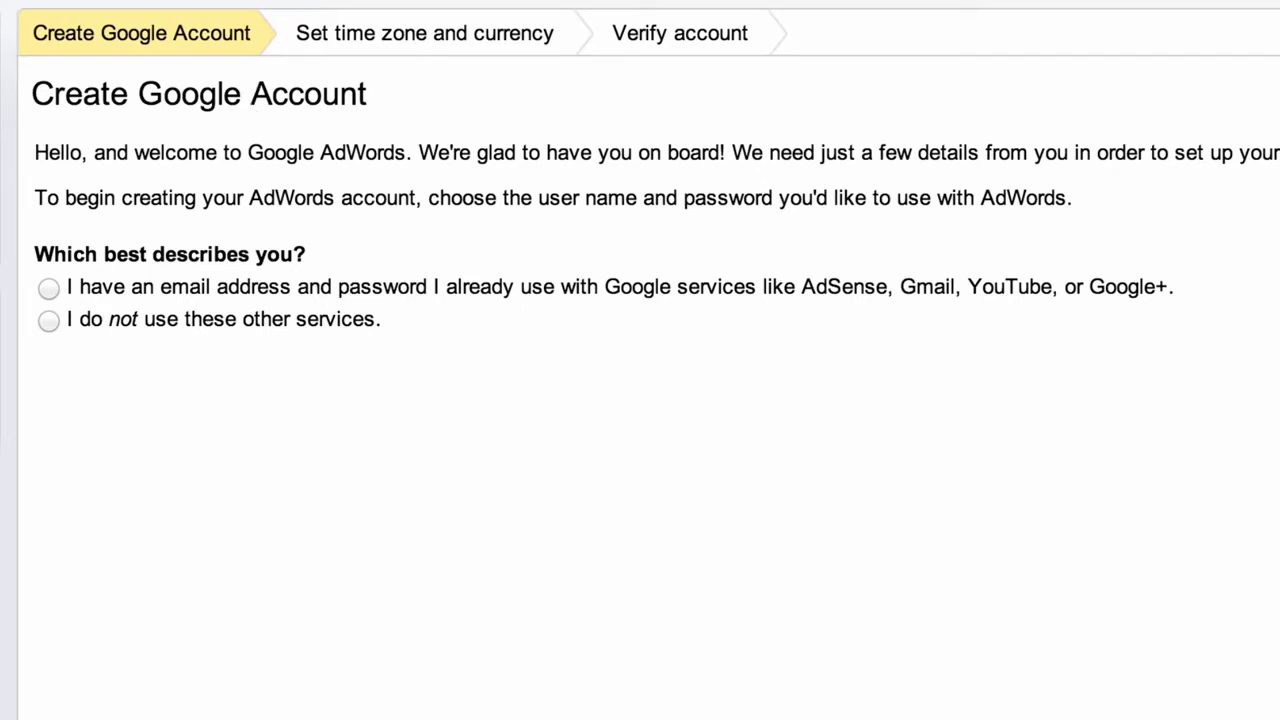
# Choose to reuse an existing Google account and enter its email and password
pyautogui.click(46, 287)
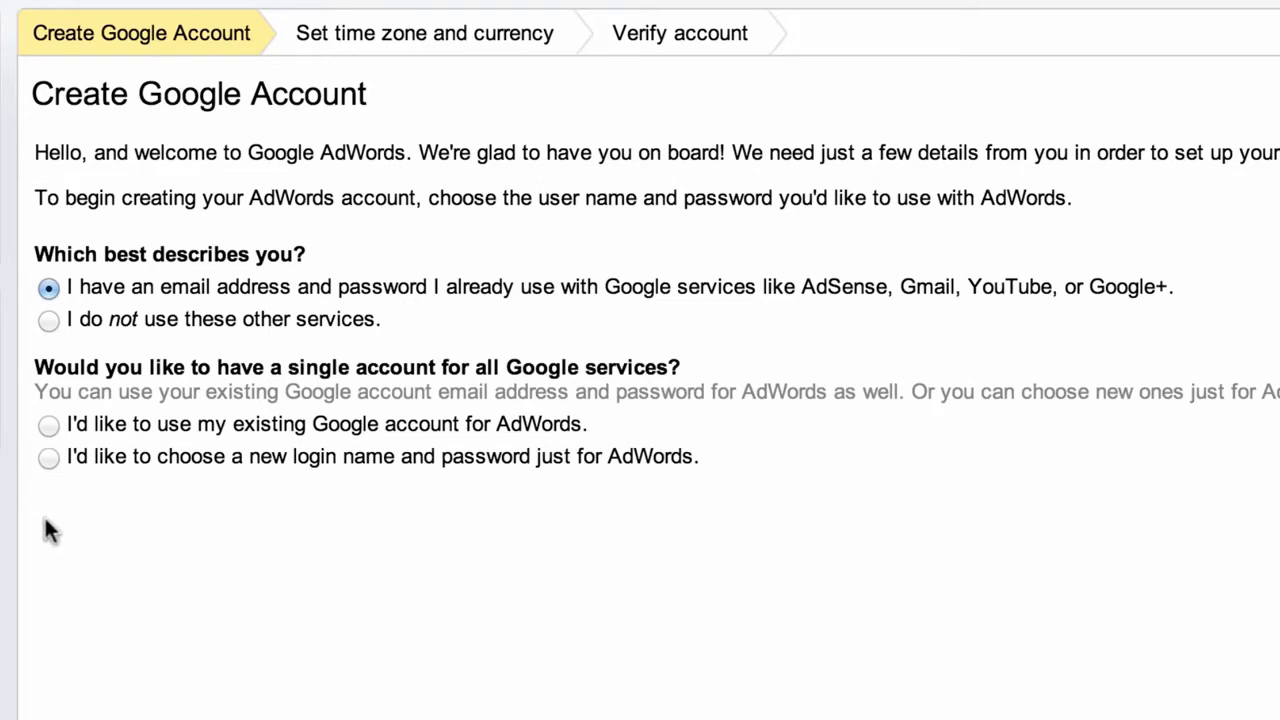
pyautogui.click(47, 426)
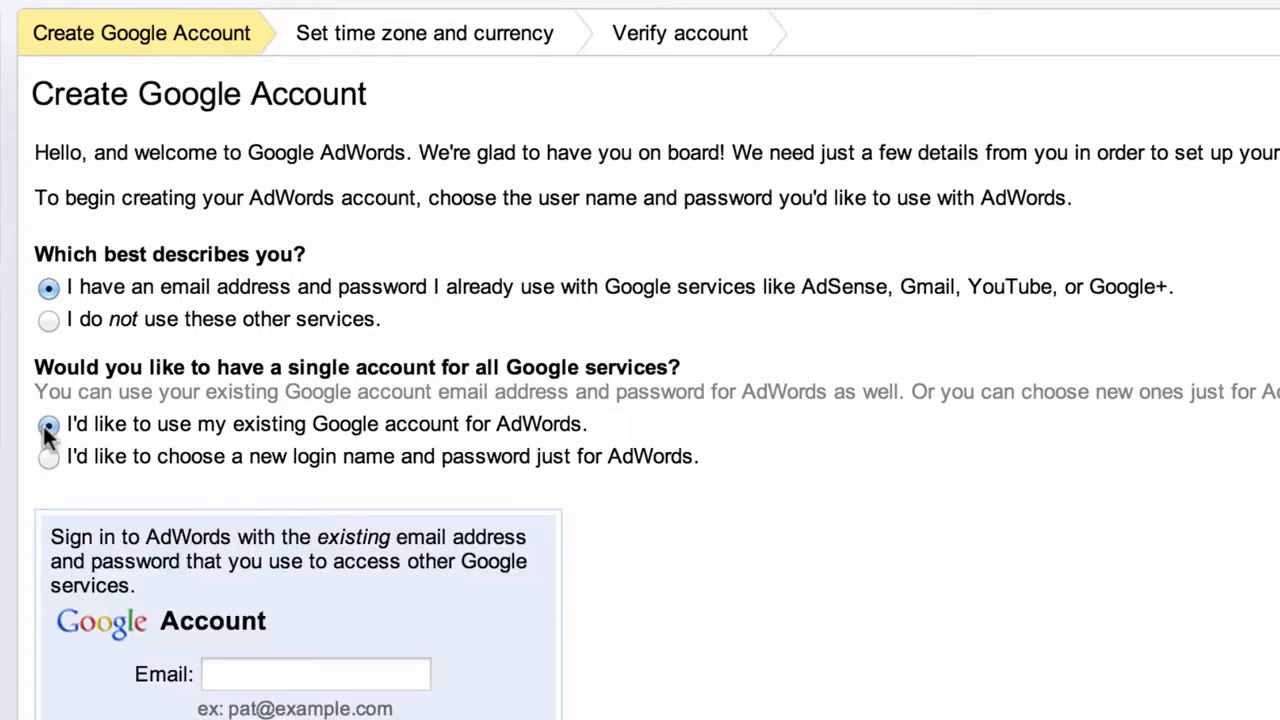
pyautogui.click(243, 665)
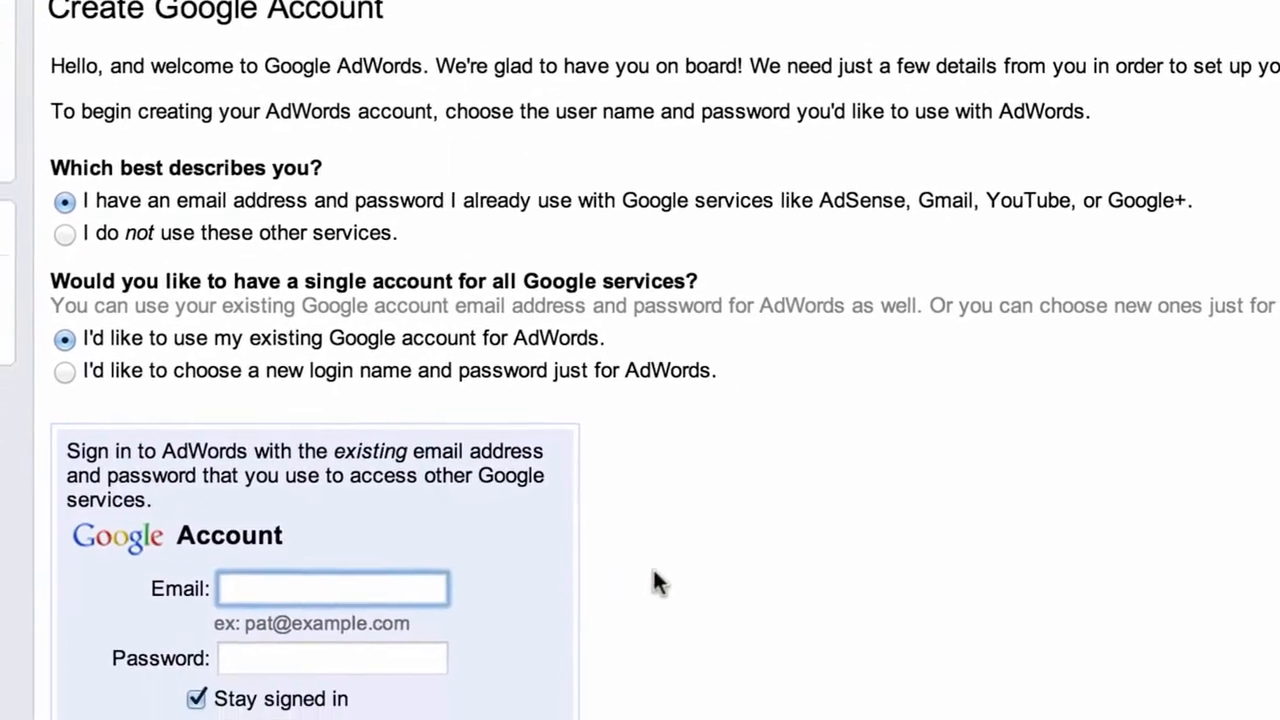
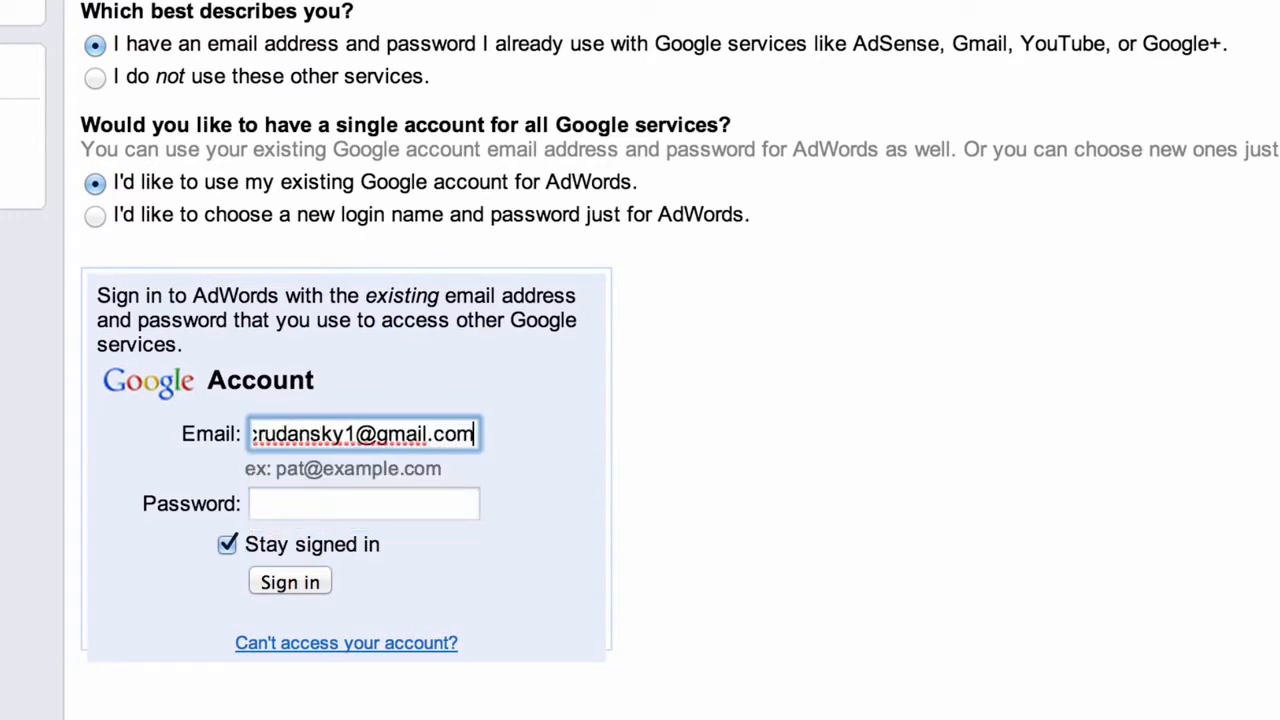
pyautogui.press('Tab')
pyautogui.write('••••••••')
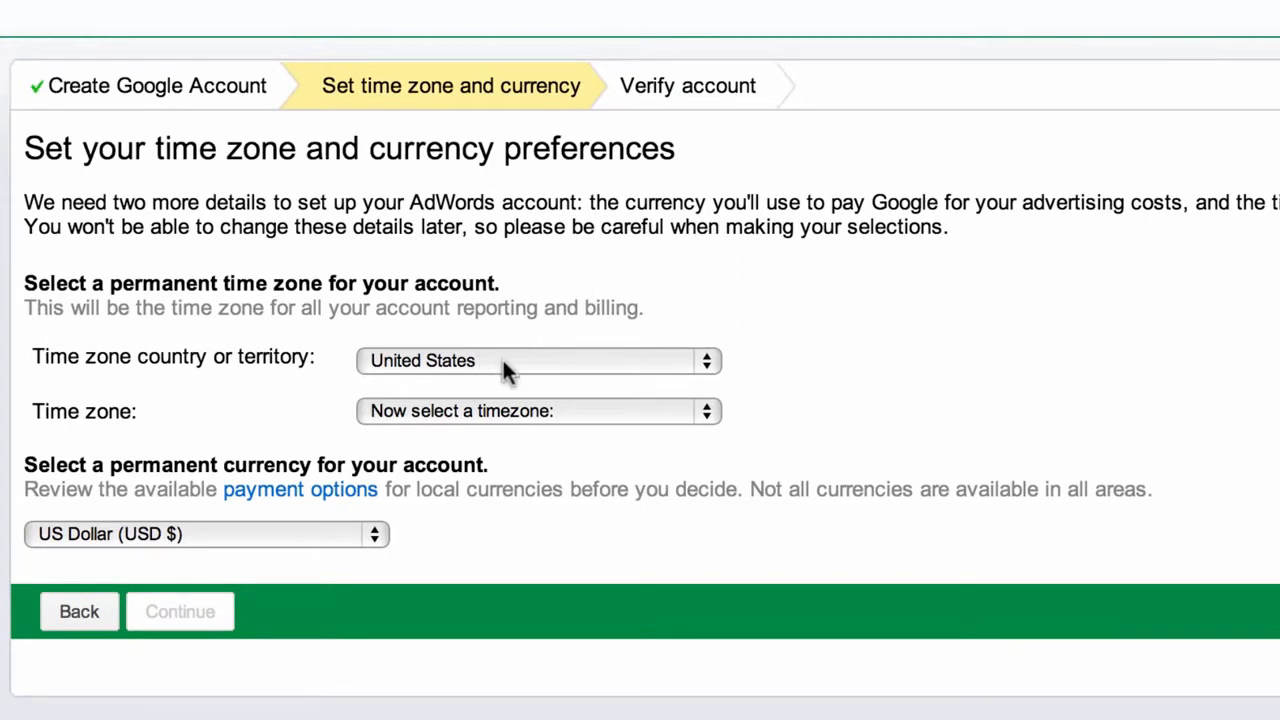
# Set the time zone to (GMT-05:00) Eastern Time, keep US Dollar, and continue
pyautogui.click(486, 410)
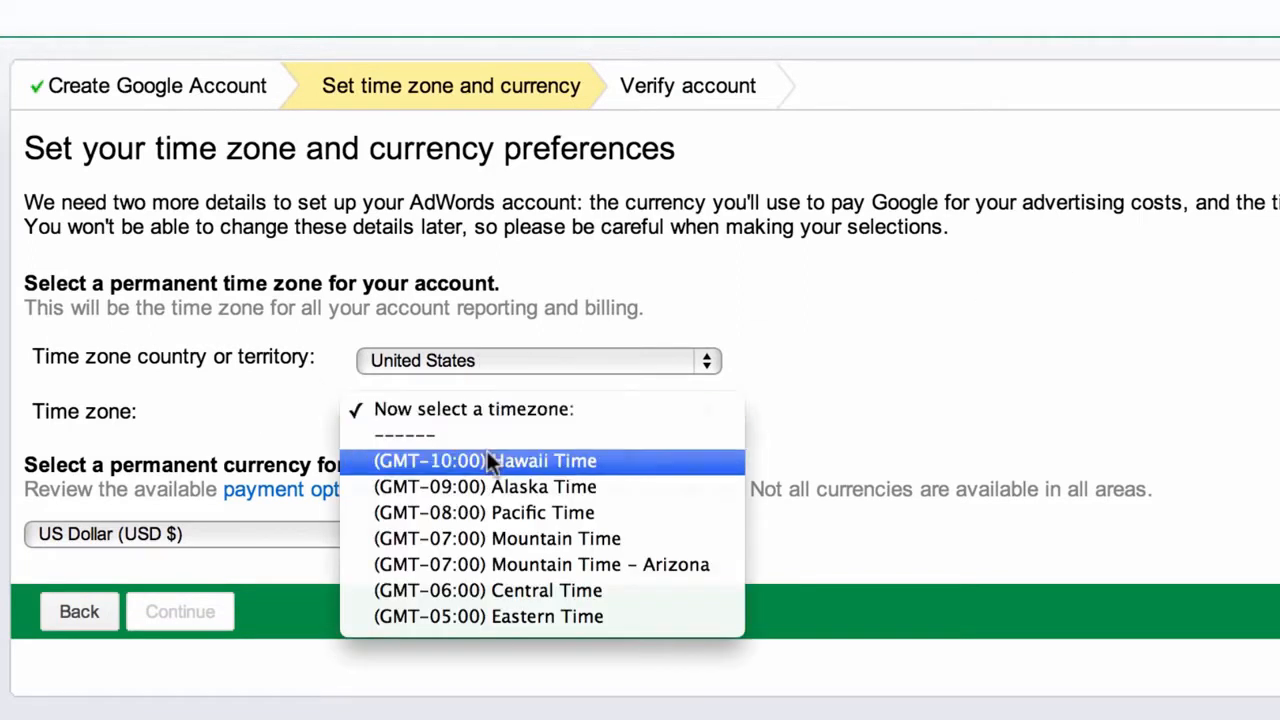
pyautogui.click(556, 617)
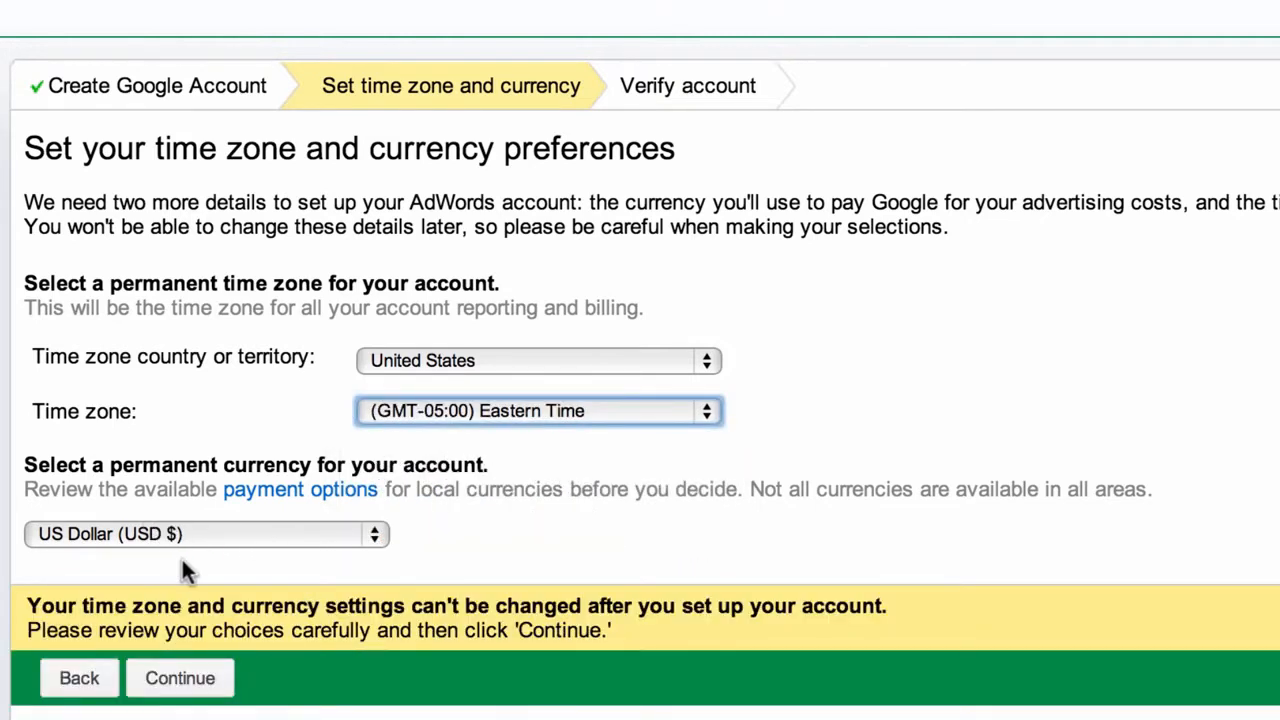
pyautogui.click(198, 681)
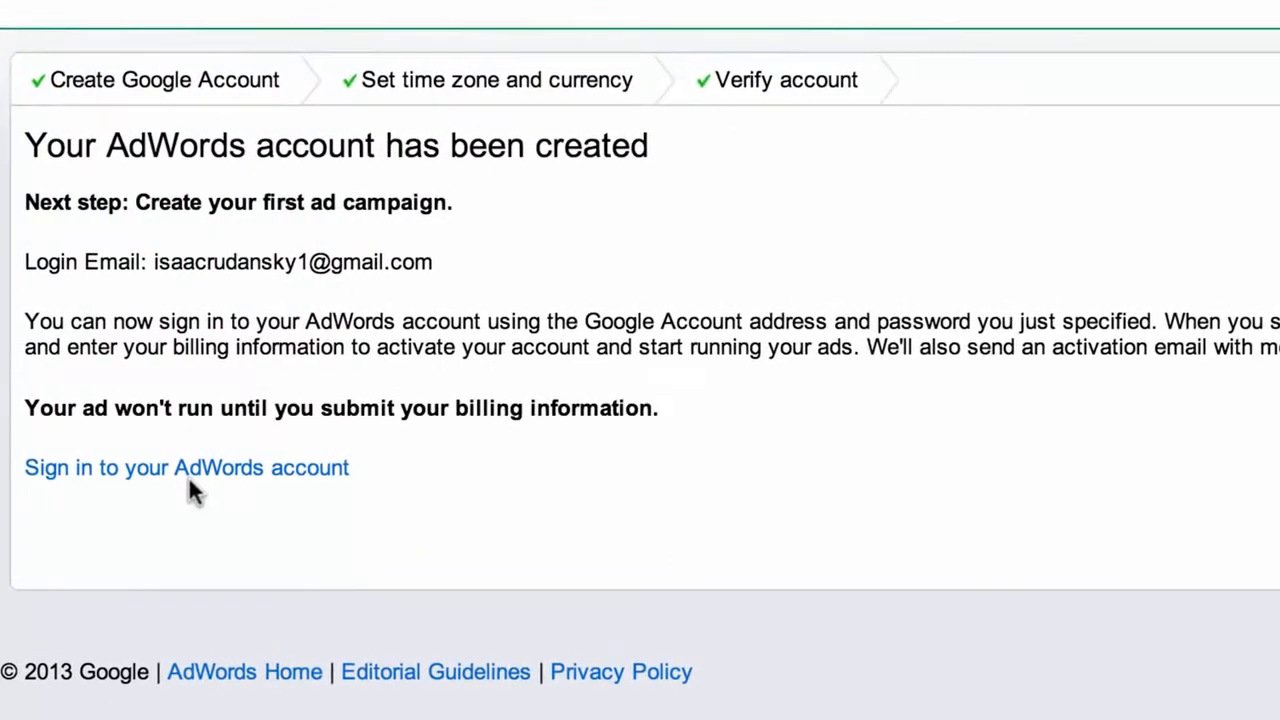
# Follow the 'Sign in to your AdWords account' link
pyautogui.click(189, 478)
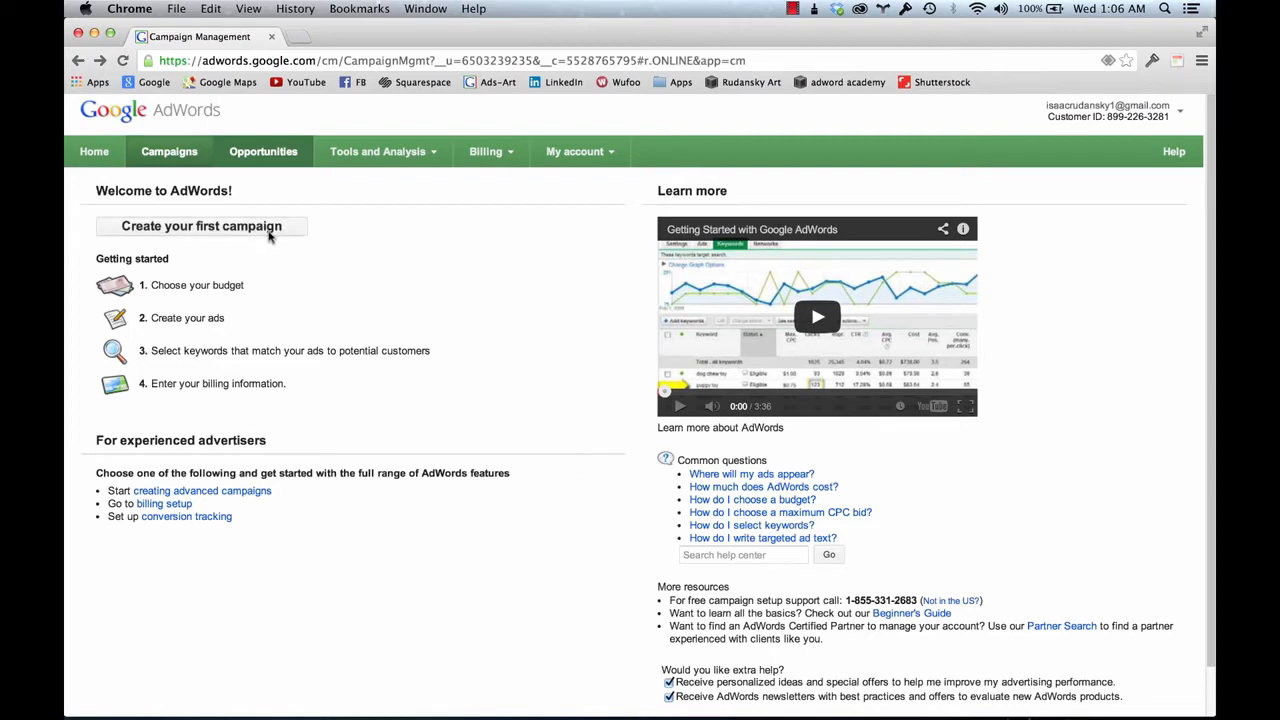
# Choose 'Create your first campaign' on the AdWords welcome page
pyautogui.click(216, 227)
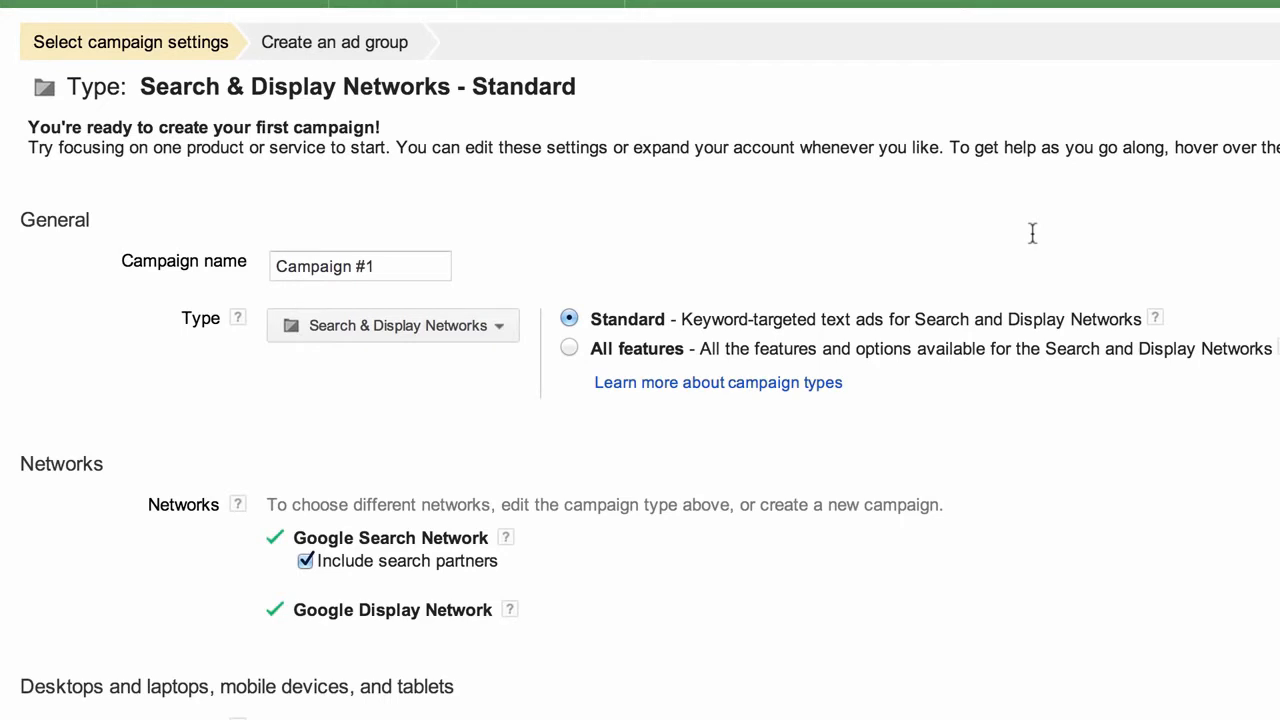
# Replace the default 'Campaign #1' name with 'Camper Hamper'
pyautogui.click(345, 266)
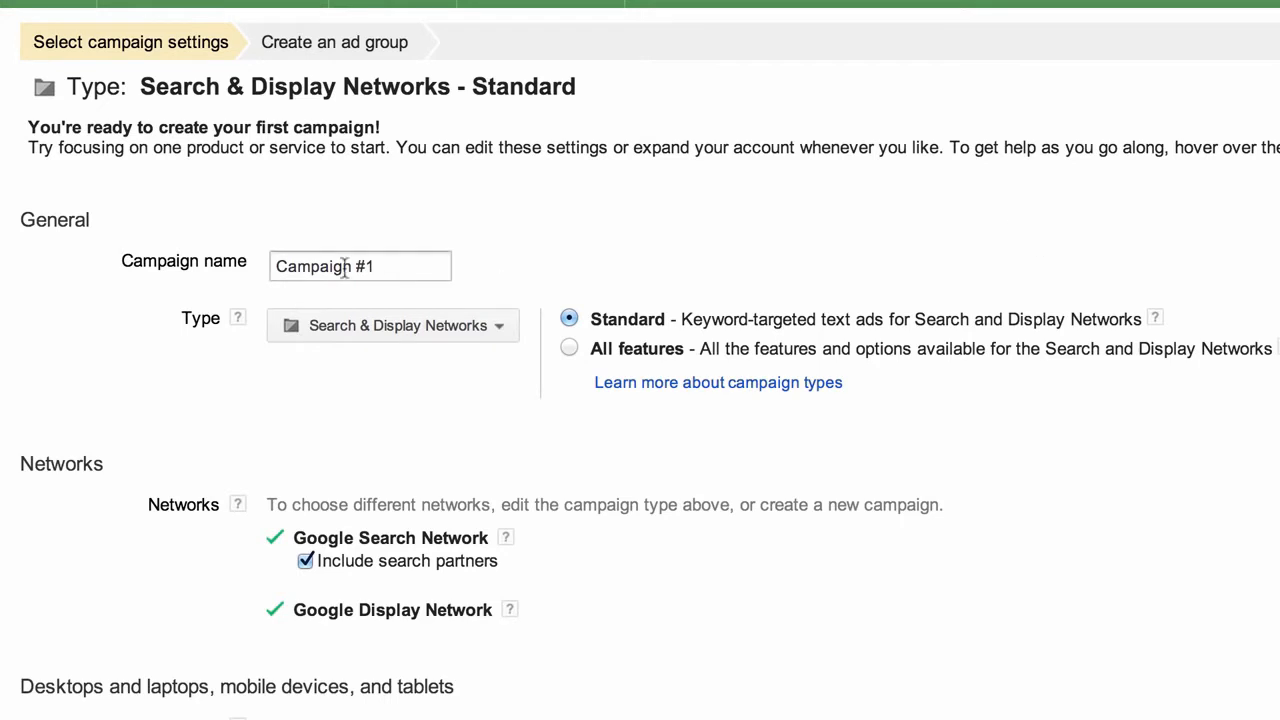
pyautogui.tripleClick(330, 262)
pyautogui.write('C')
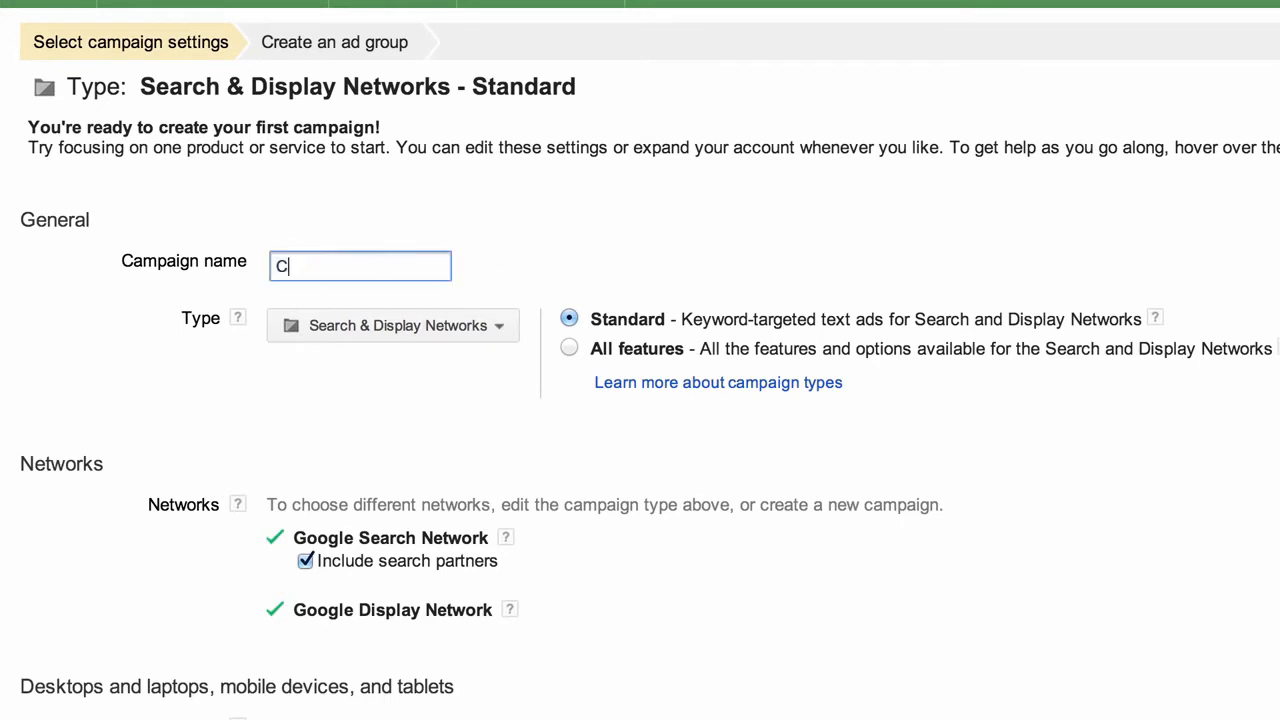
pyautogui.write('amper Hamper')
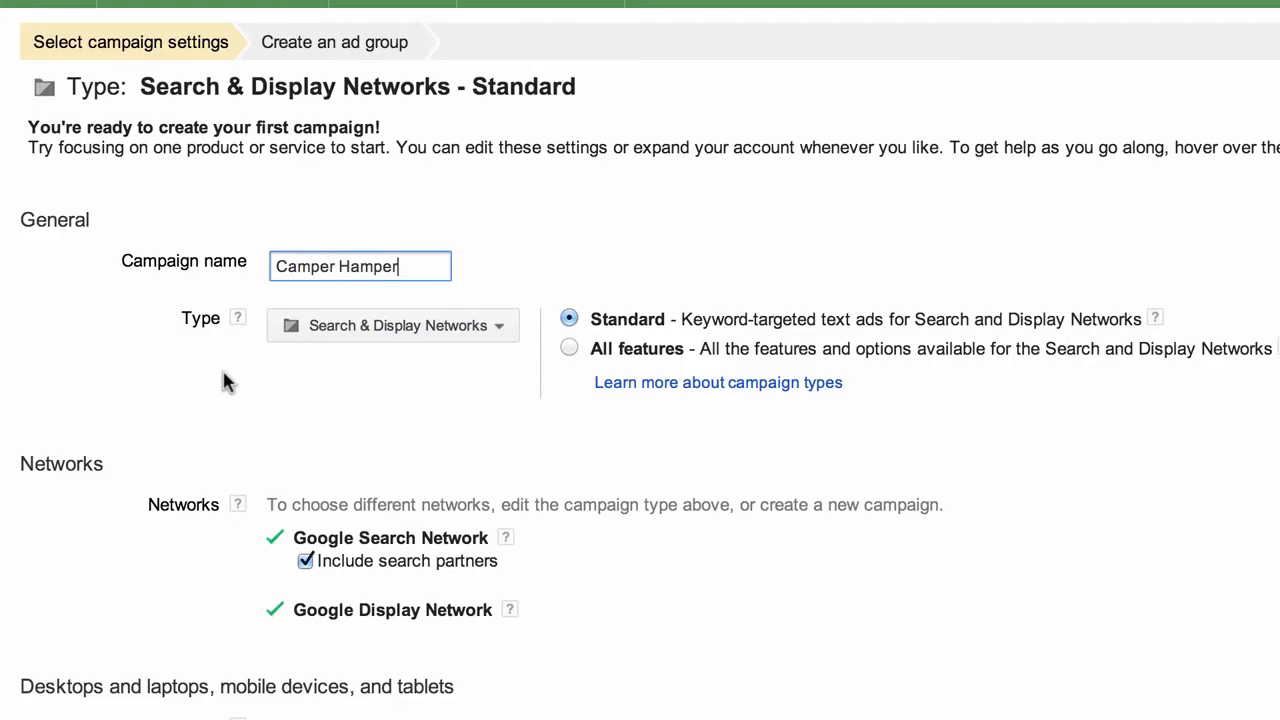
# Switch the campaign type to Search Network only and confirm the change
pyautogui.click(692, 208)
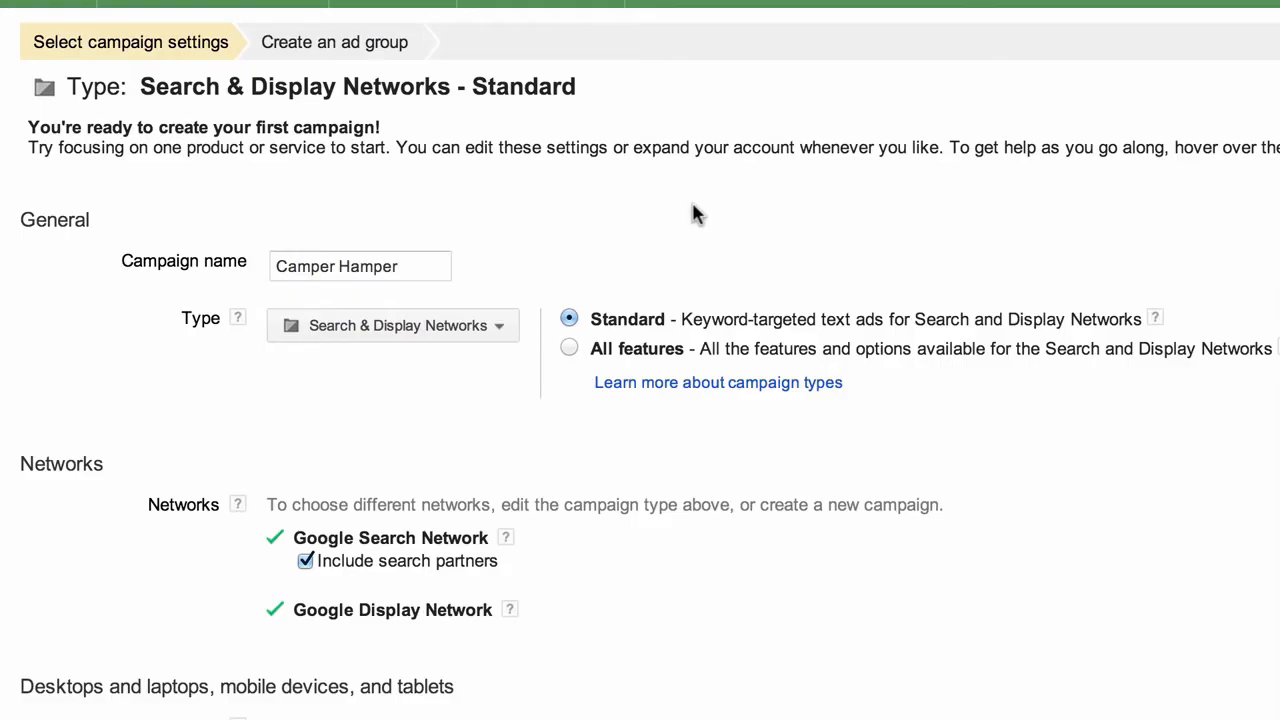
pyautogui.click(402, 326)
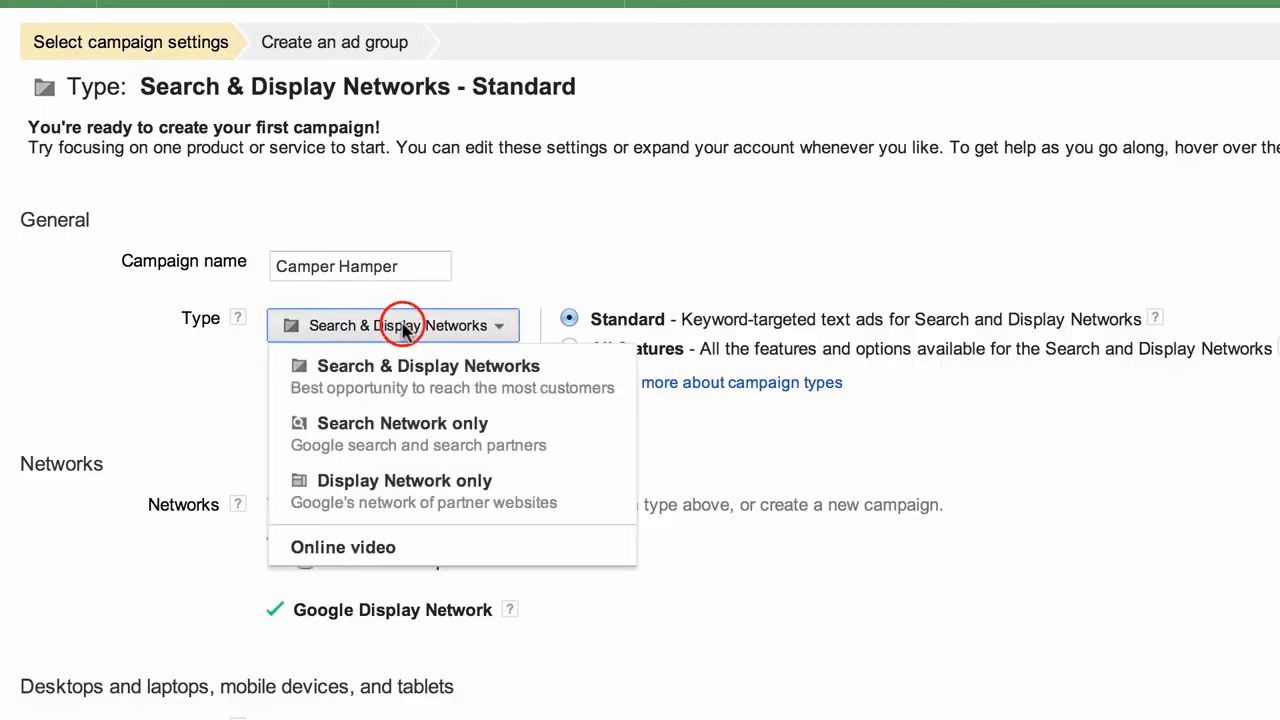
pyautogui.click(415, 445)
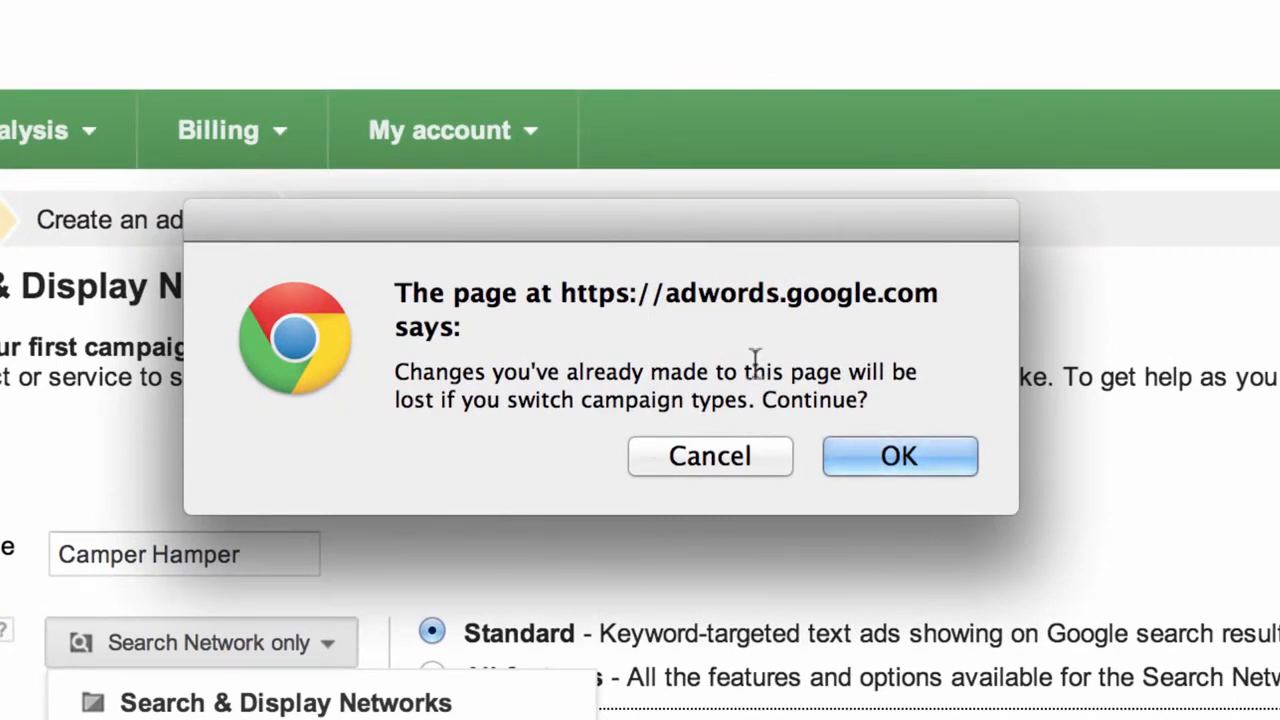
pyautogui.click(897, 451)
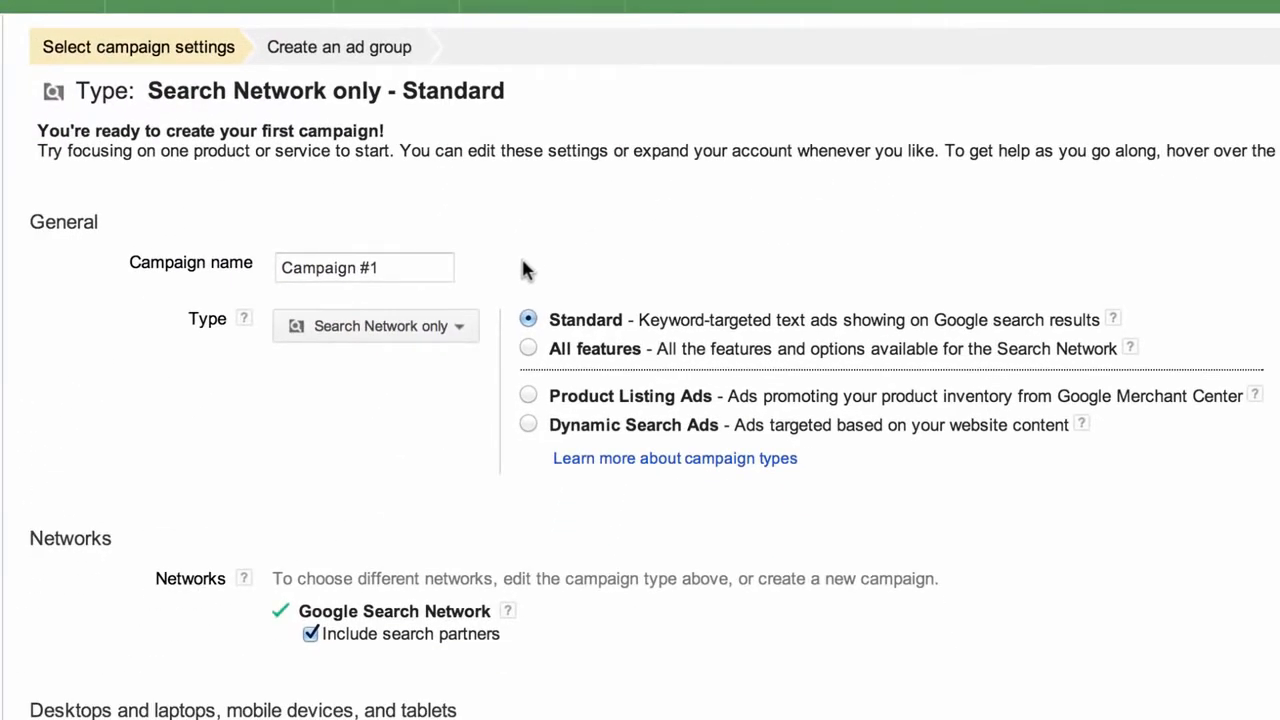
# Overwrite the reset name 'Campaign #1' with 'Camper Hamper'
pyautogui.click(400, 262)
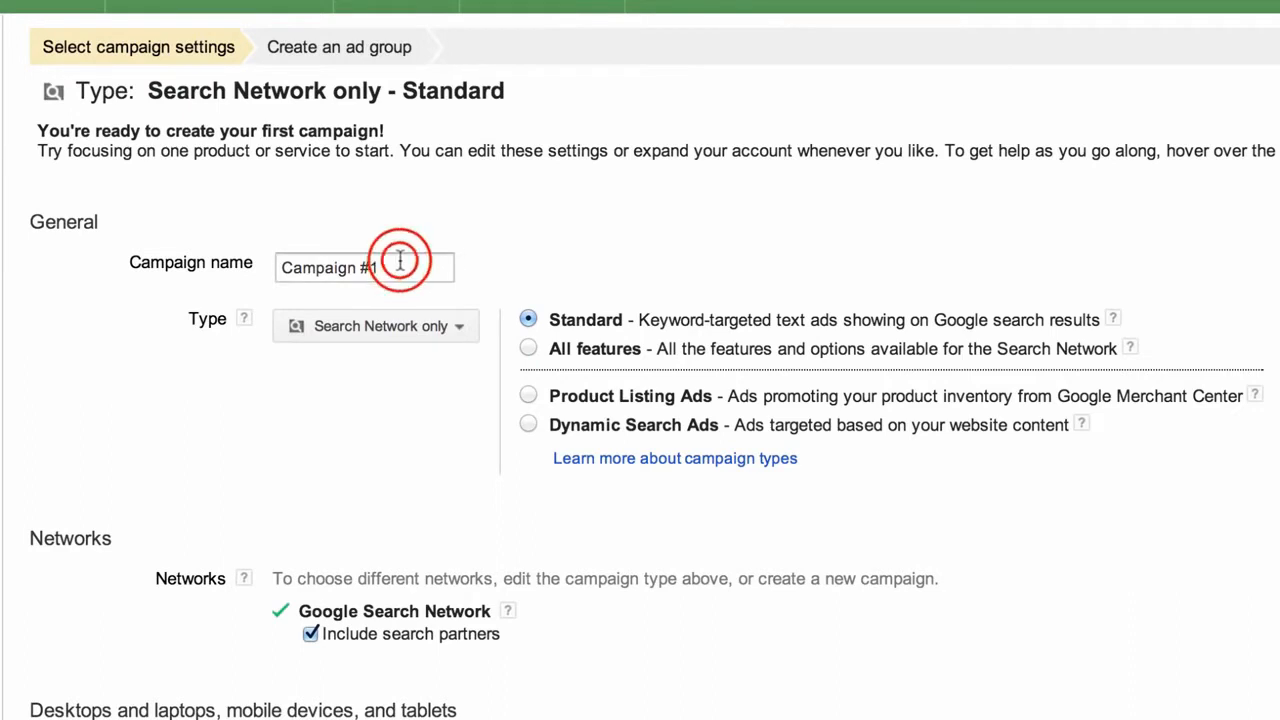
pyautogui.tripleClick(400, 262)
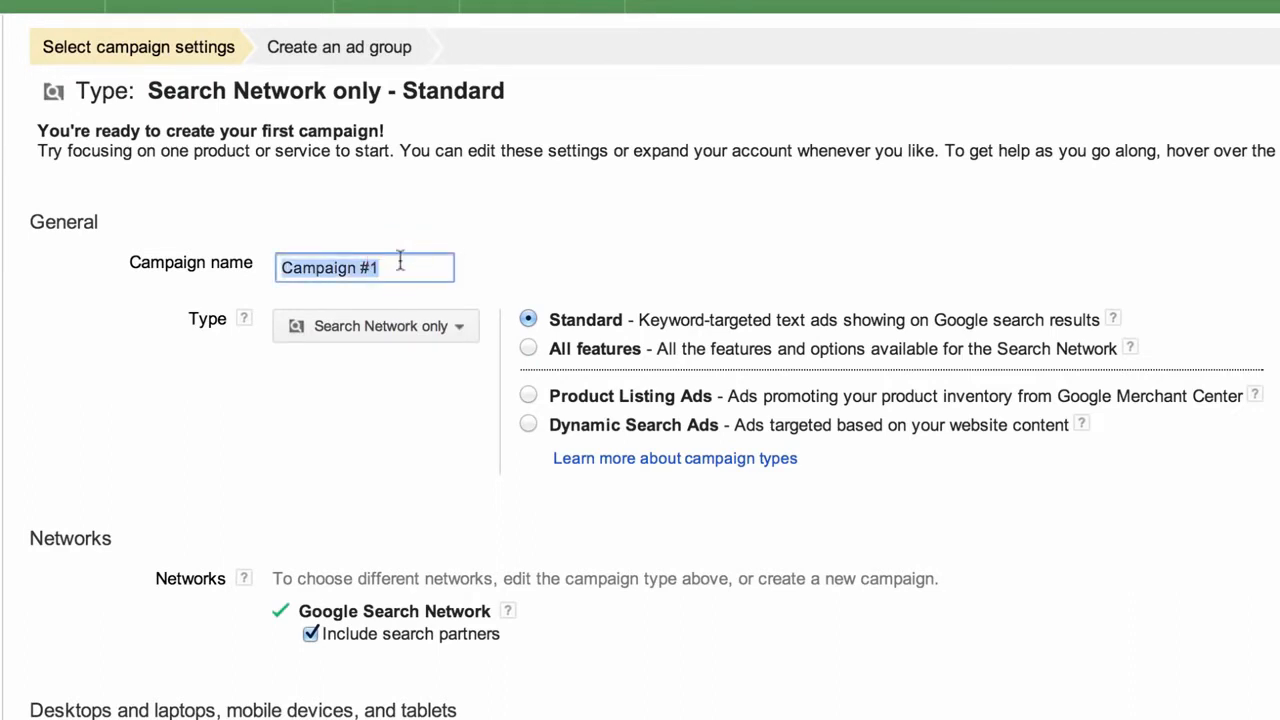
pyautogui.write('Camper Ha')
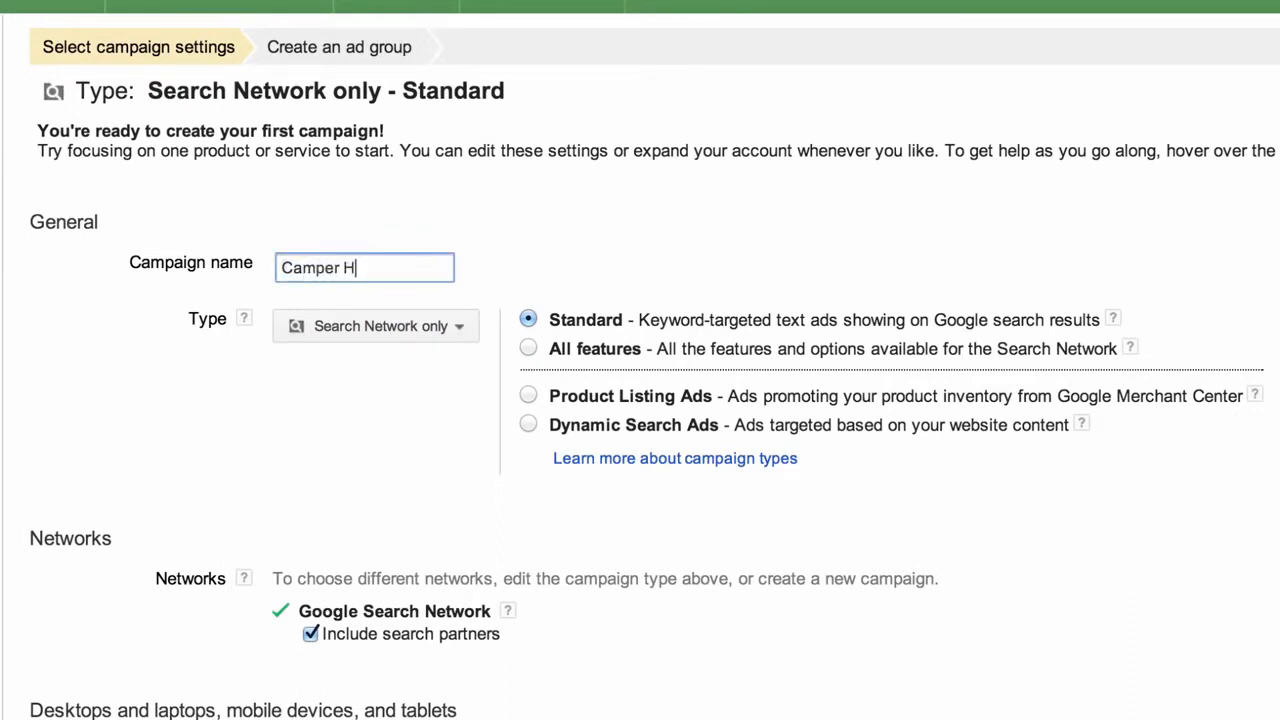
pyautogui.write('mper')
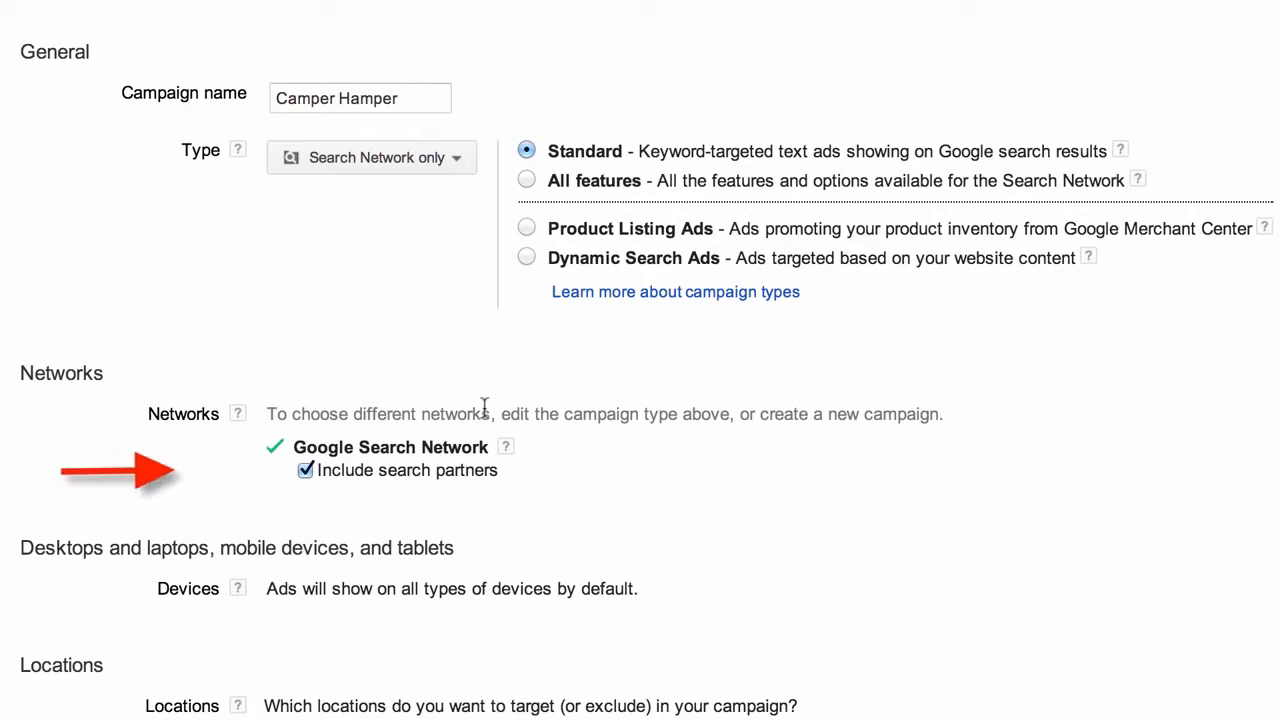
# Uncheck Include search partners under Networks
pyautogui.click(306, 470)
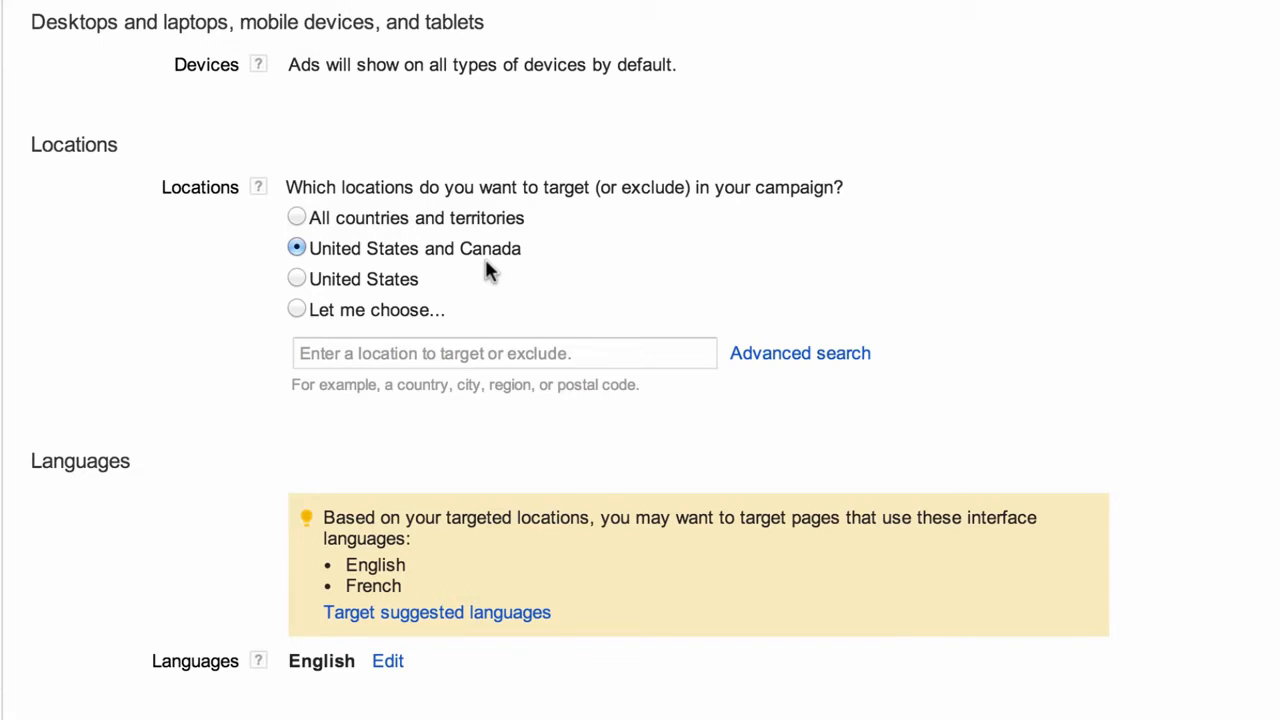
# Choose custom locations, search 'USA', and add the United States country as the target
pyautogui.click(297, 310)
pyautogui.click(337, 353)
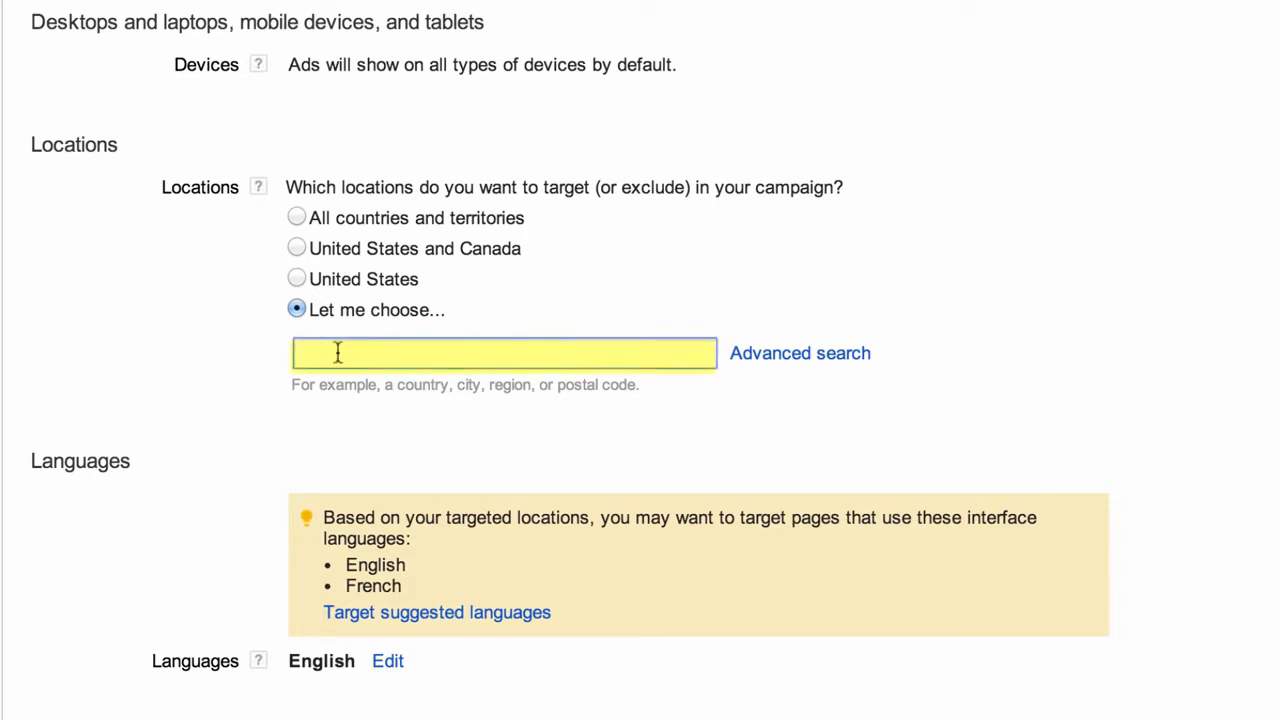
pyautogui.write('USA')
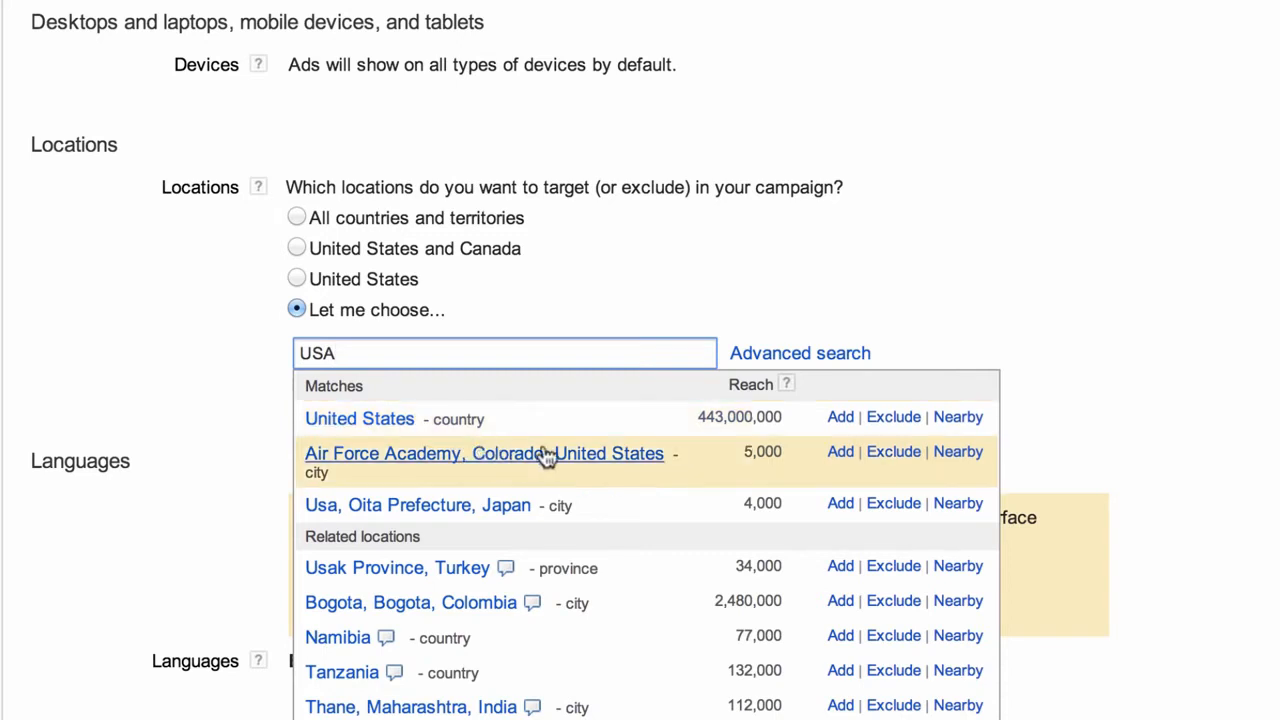
pyautogui.click(841, 420)
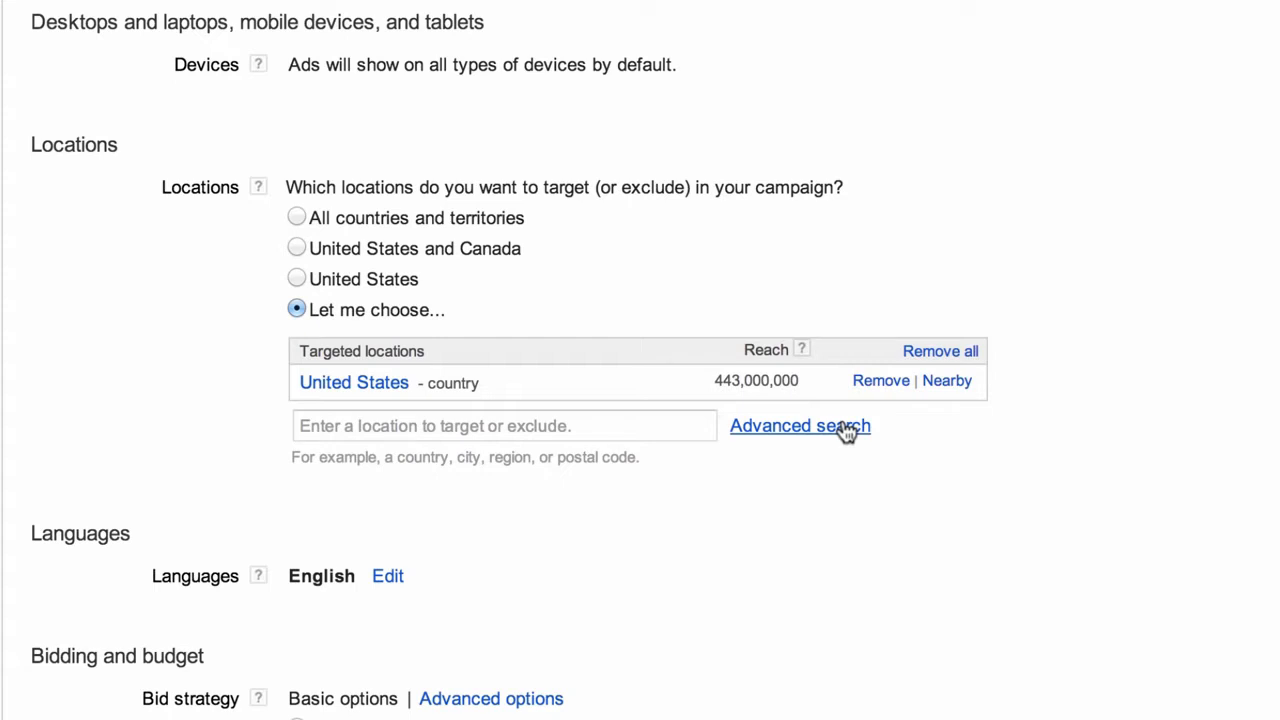
# Search 'Oklahoma' and exclude the Oklahoma, United States state
pyautogui.click(460, 427)
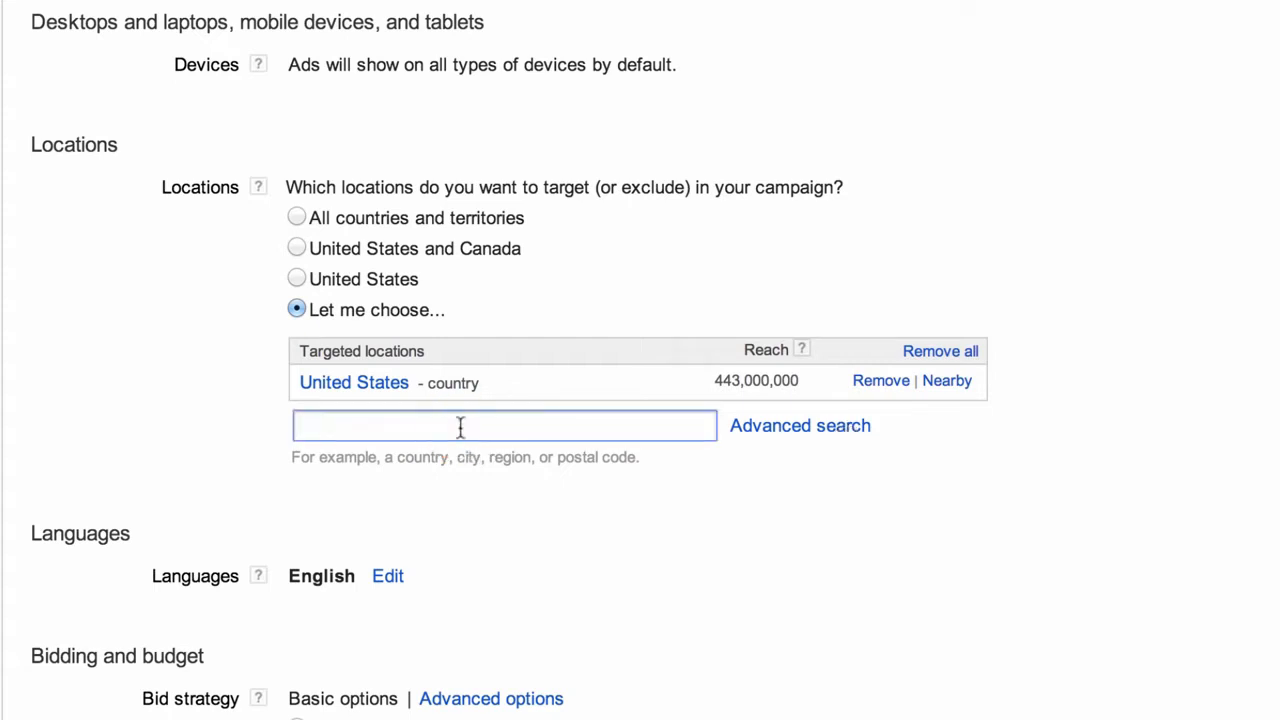
pyautogui.write('Ok')
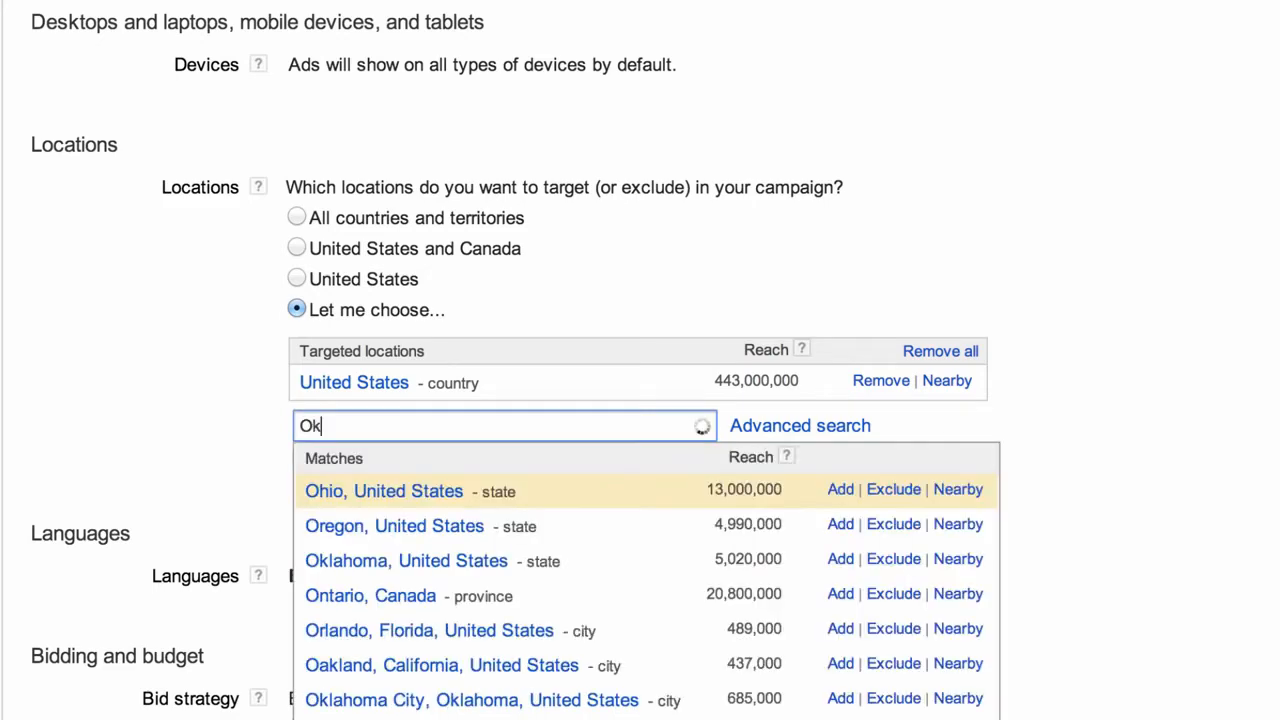
pyautogui.write('lahoma')
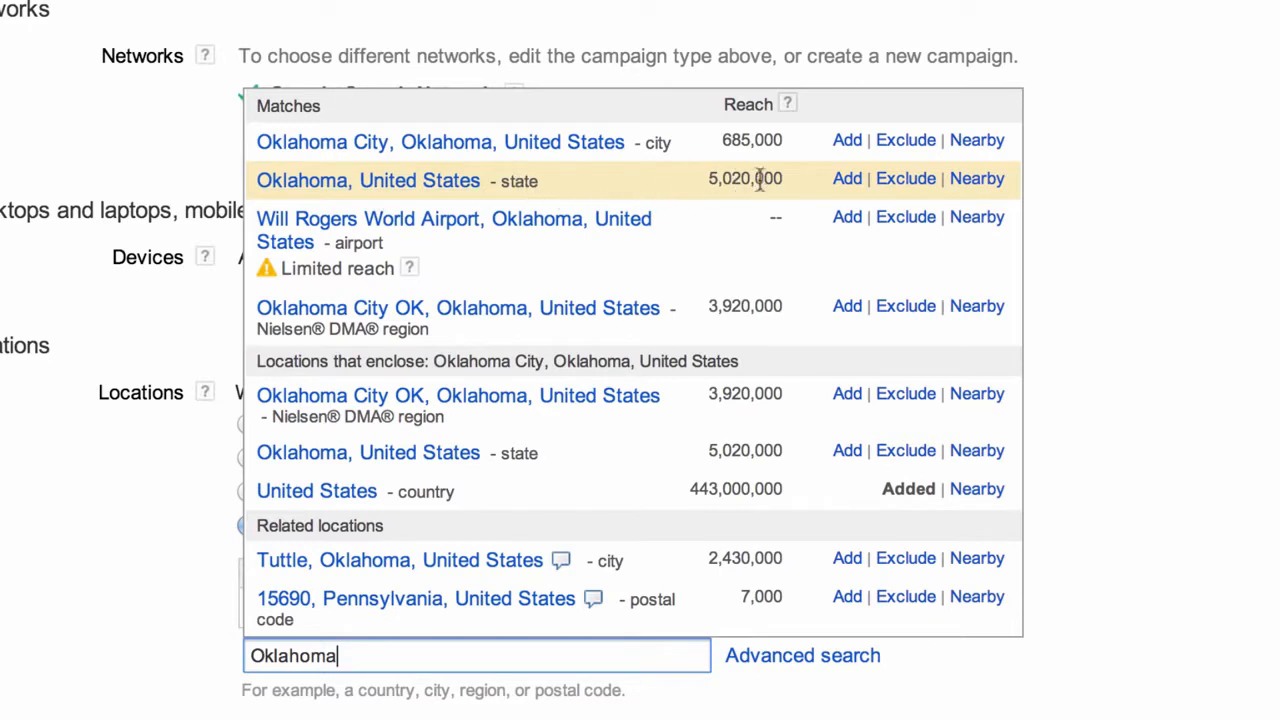
pyautogui.click(906, 180)
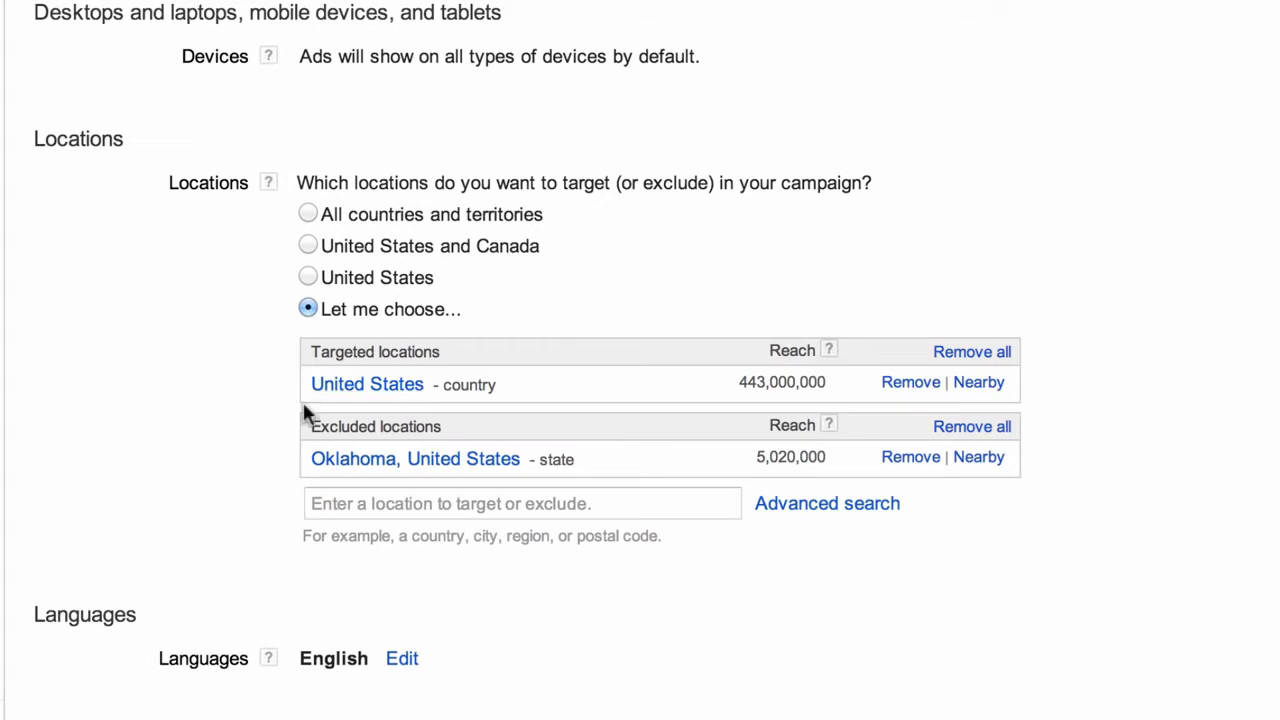
# Search 'Los Angeles' and exclude Los Angeles, California, United States
pyautogui.click(343, 503)
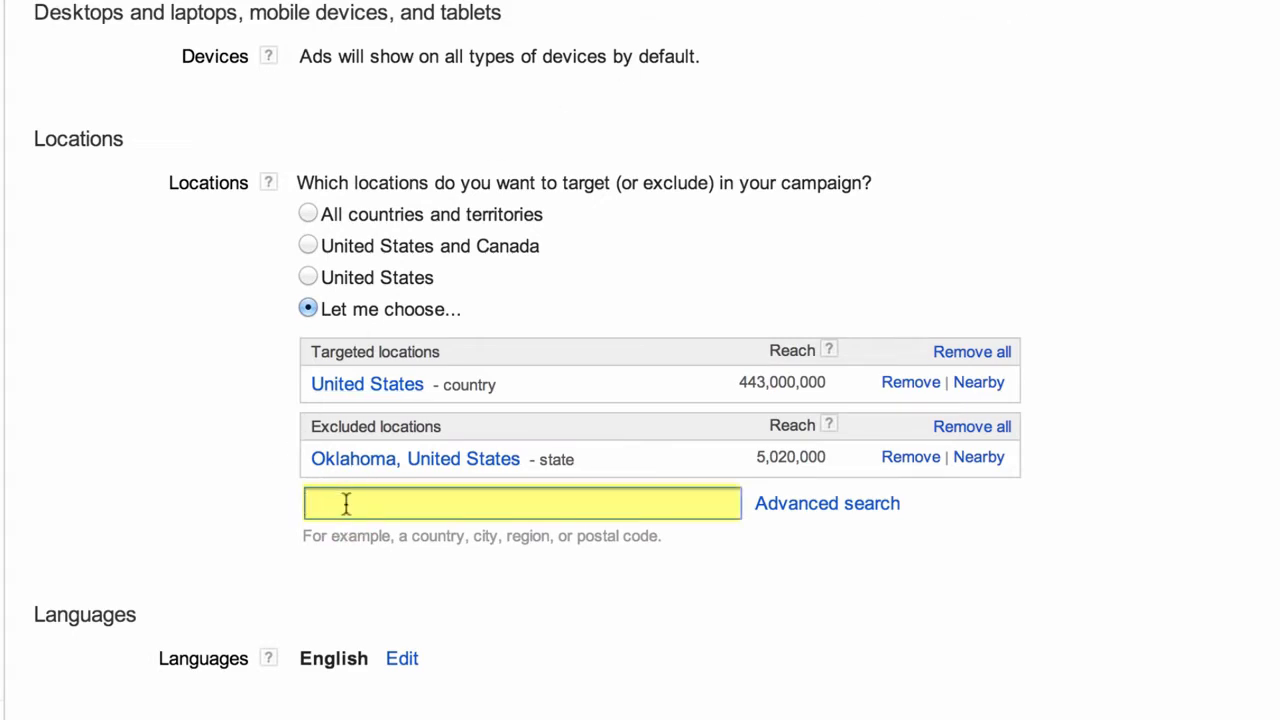
pyautogui.write('Los Angele')
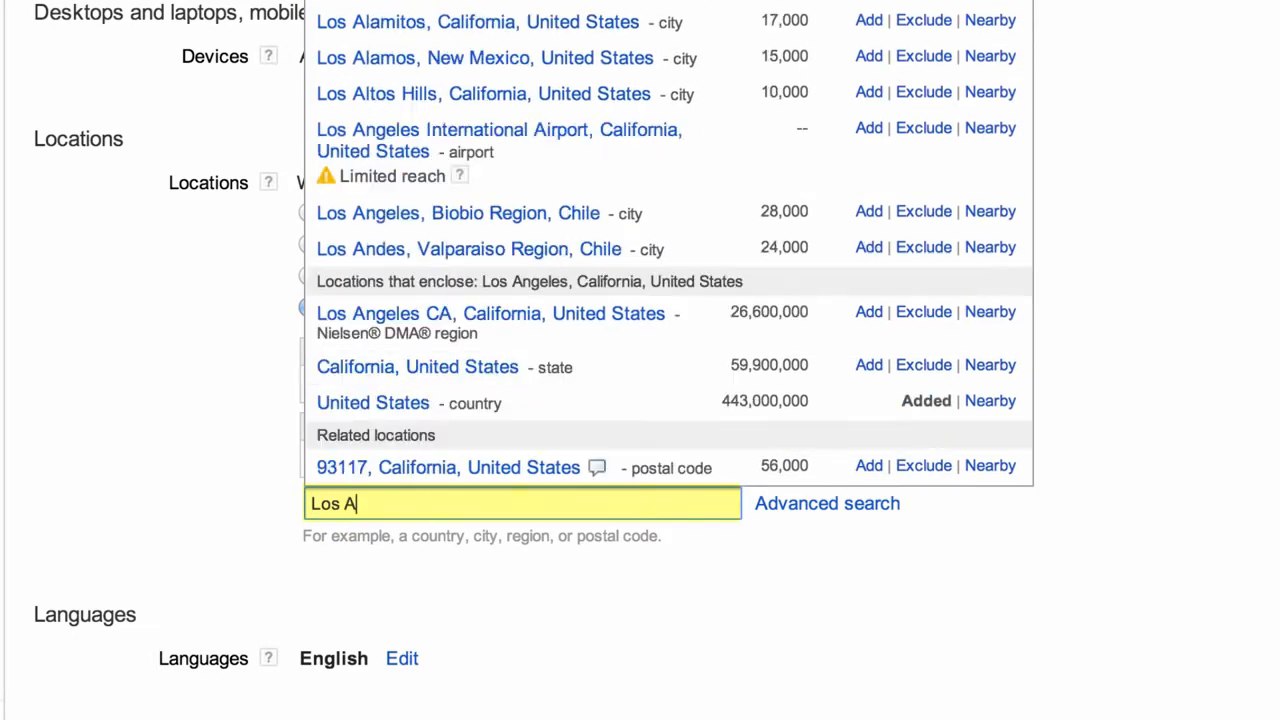
pyautogui.write('s')
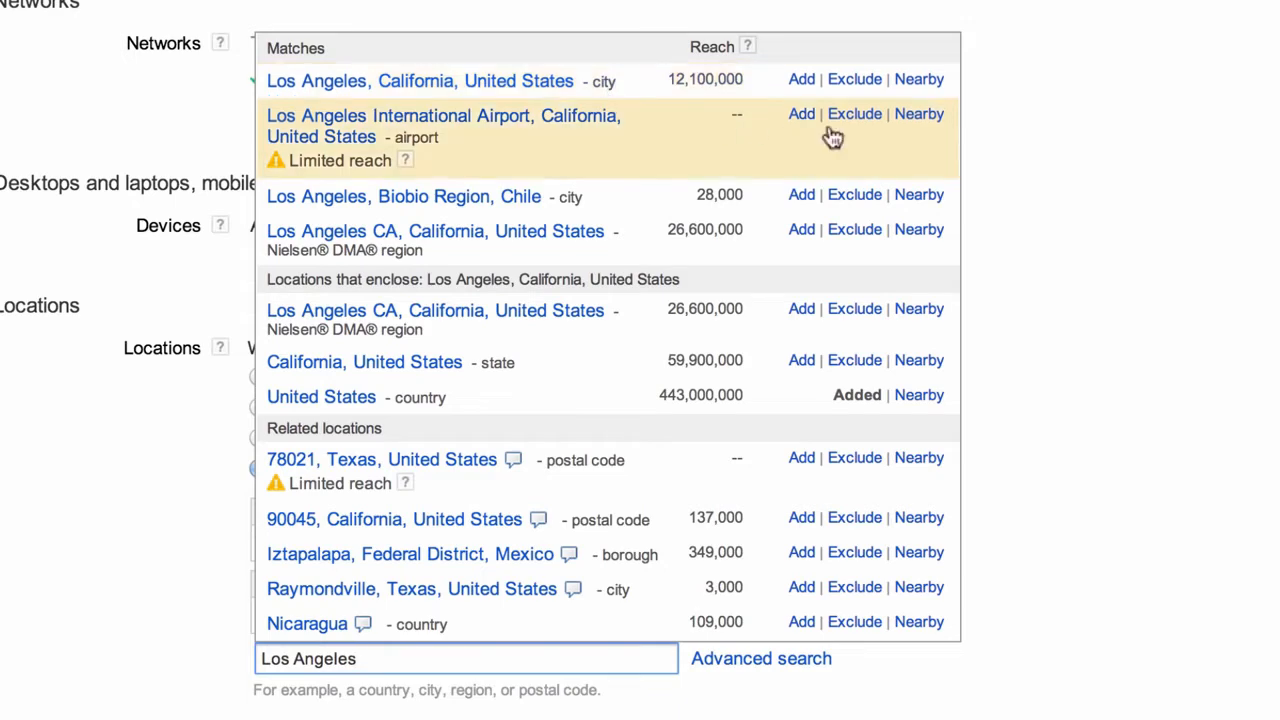
pyautogui.click(854, 79)
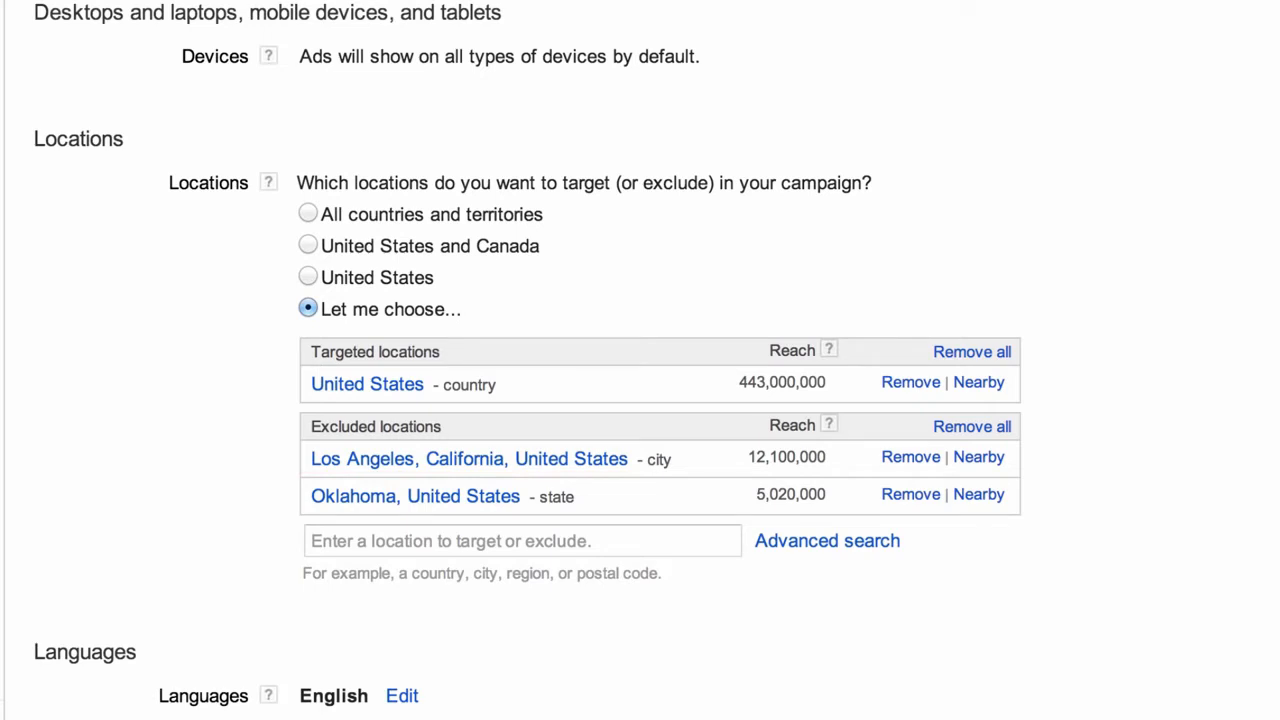
# Remove Los Angeles, California from the excluded locations list
pyautogui.click(900, 462)
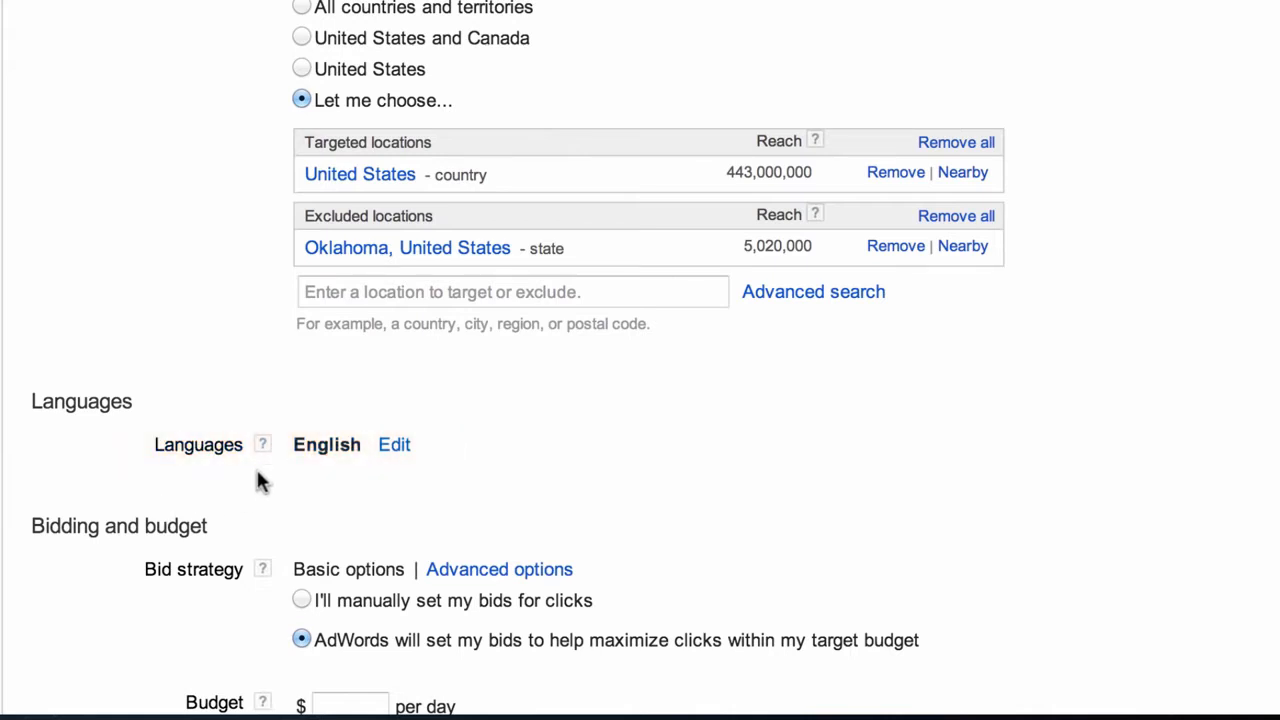
pyautogui.scroll(-4, 636, 230)
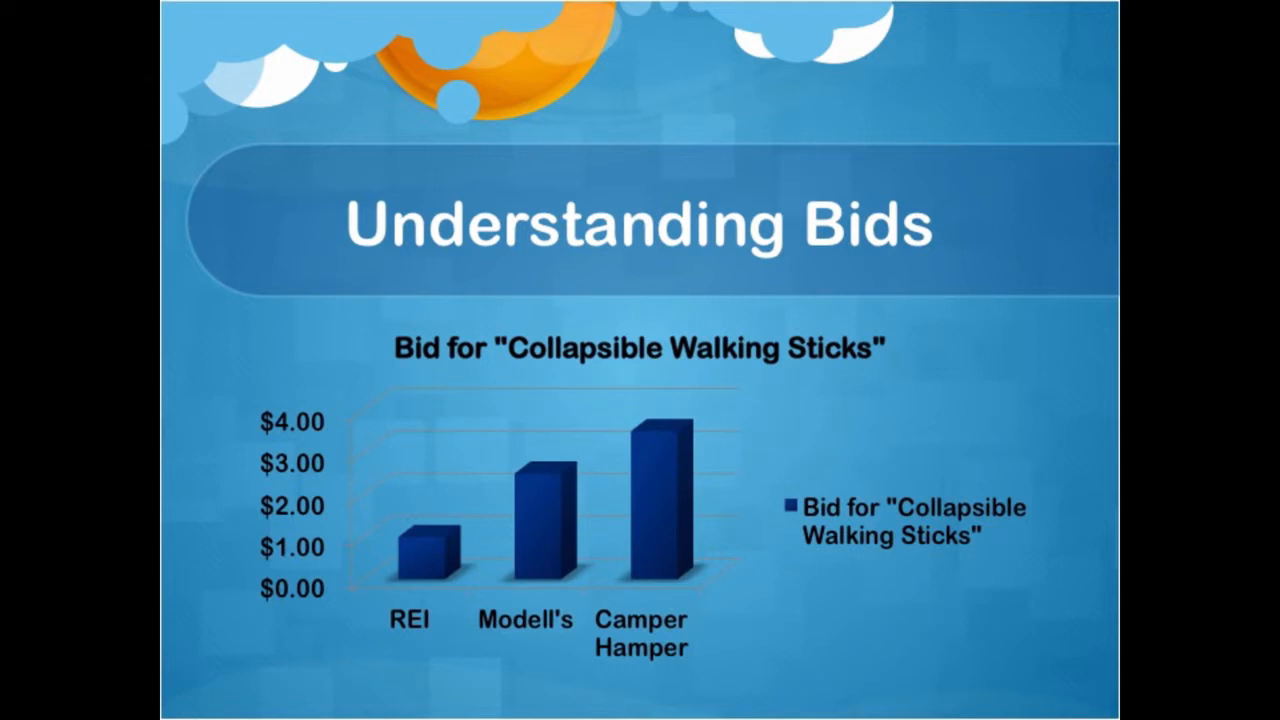
# Draw a yellow outline around the chart's $4.00 to $0.00 axis labels
pyautogui.moveTo(240, 396)
pyautogui.mouseDown()
pyautogui.moveTo(348, 444)
pyautogui.moveTo(342, 628)
pyautogui.moveTo(242, 626)
pyautogui.mouseUp()
pyautogui.moveTo(242, 396); pyautogui.dragTo(243, 630)
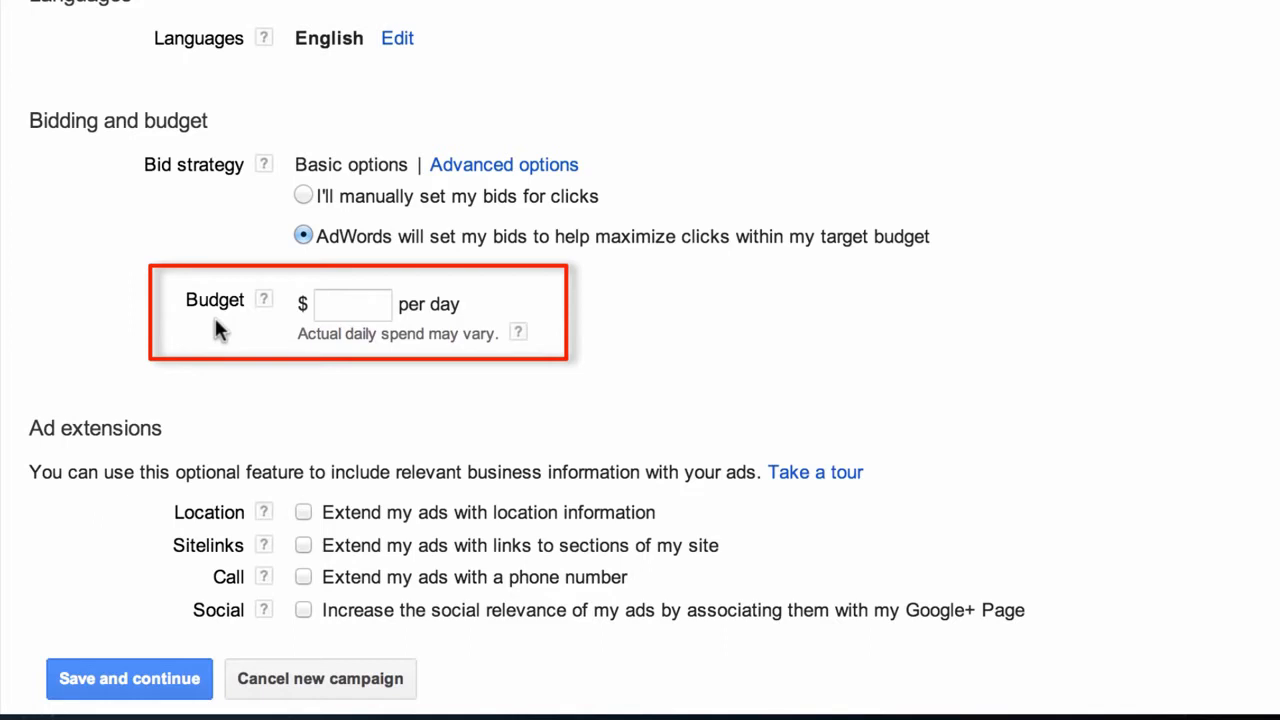
# Enter 50 as the daily budget amount
pyautogui.click(348, 310)
pyautogui.write('50')
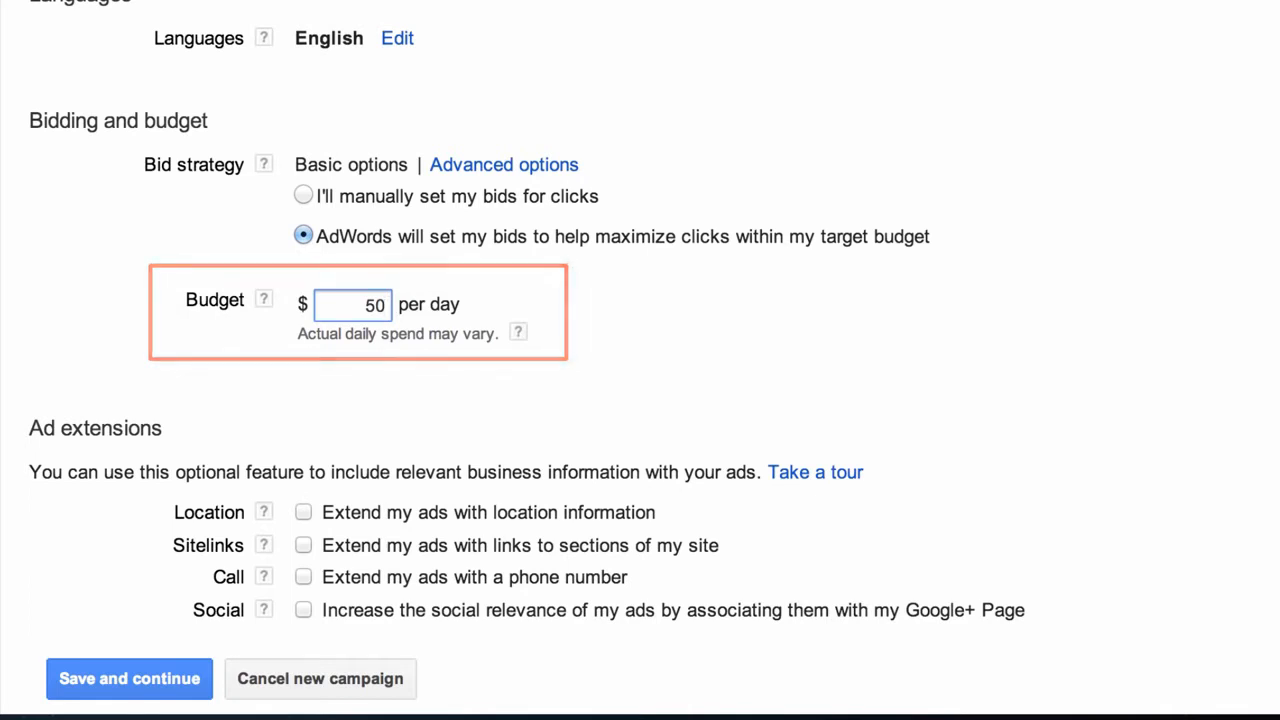
pyautogui.click(245, 398)
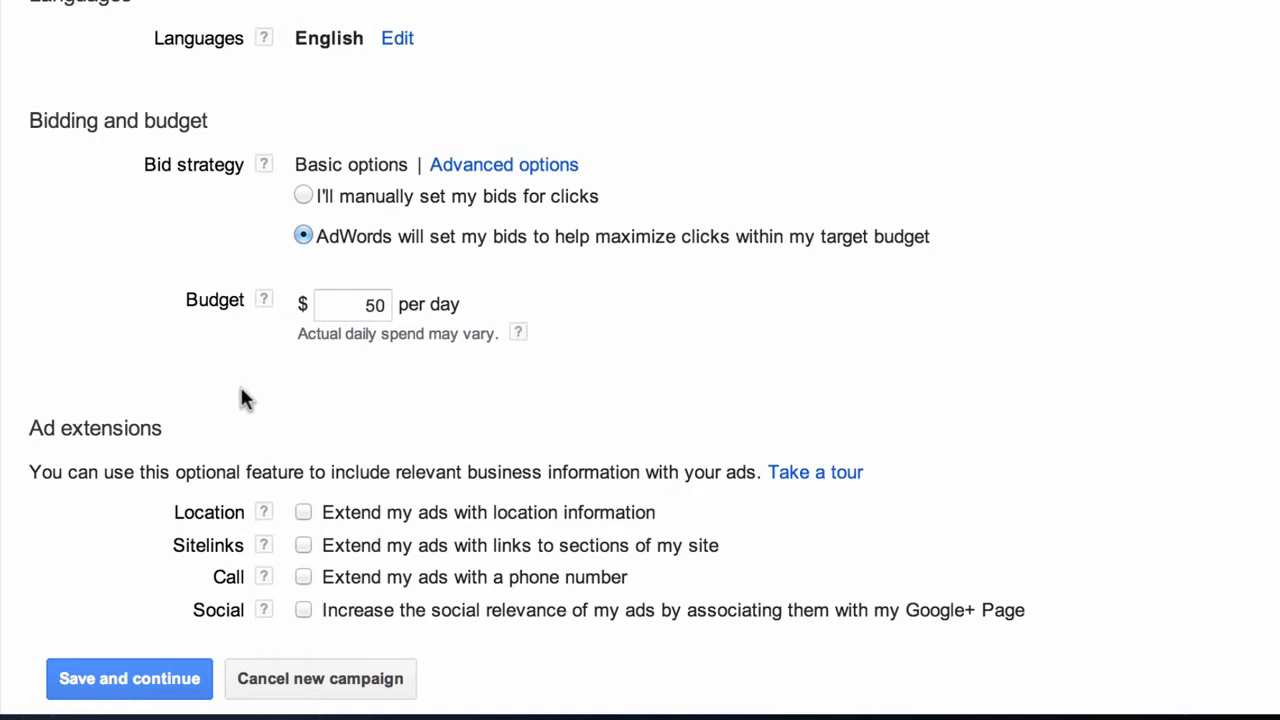
pyautogui.scroll(-3, 241, 392)
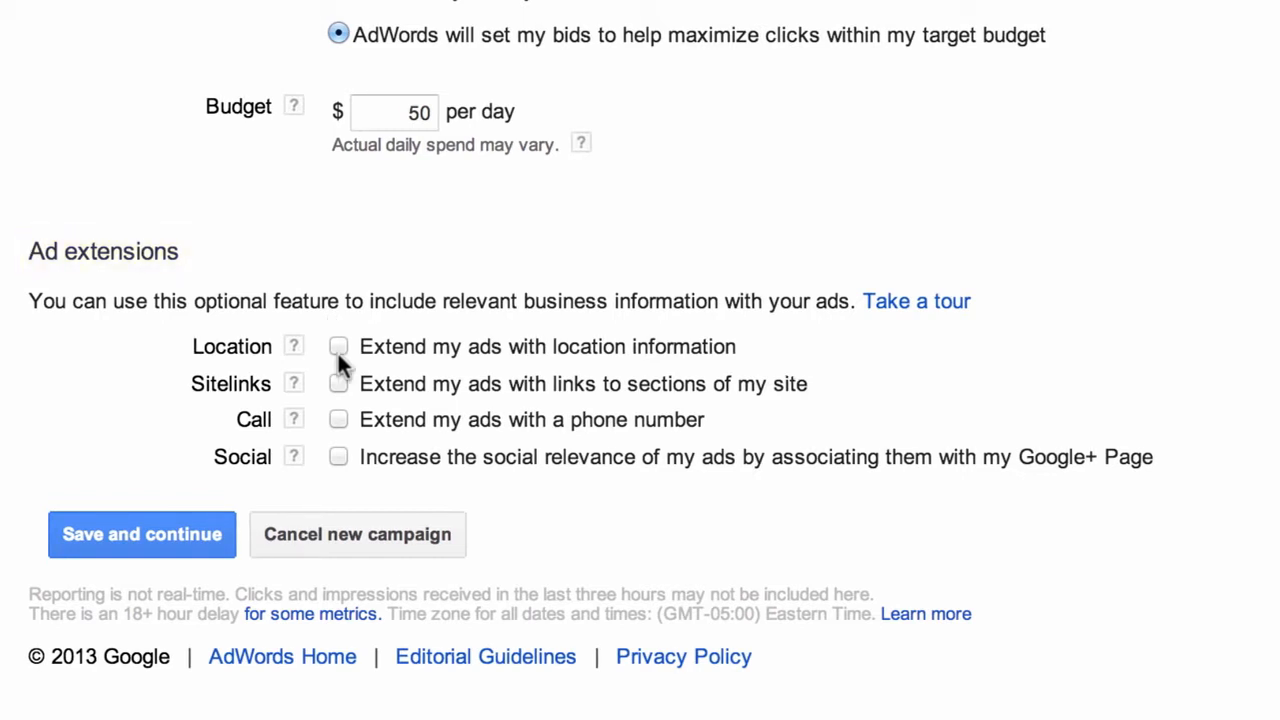
# Add a Location extension with a manually entered address and company name 'Camper Hamper'
pyautogui.click(338, 346)
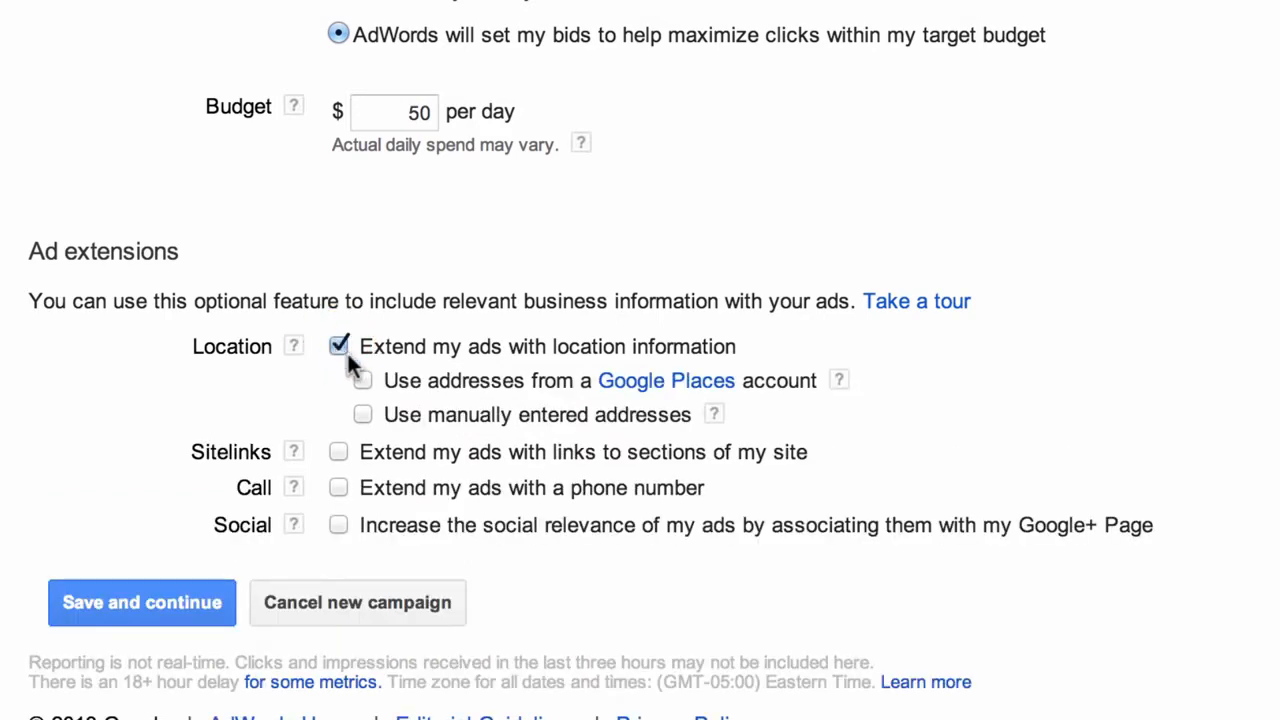
pyautogui.click(364, 414)
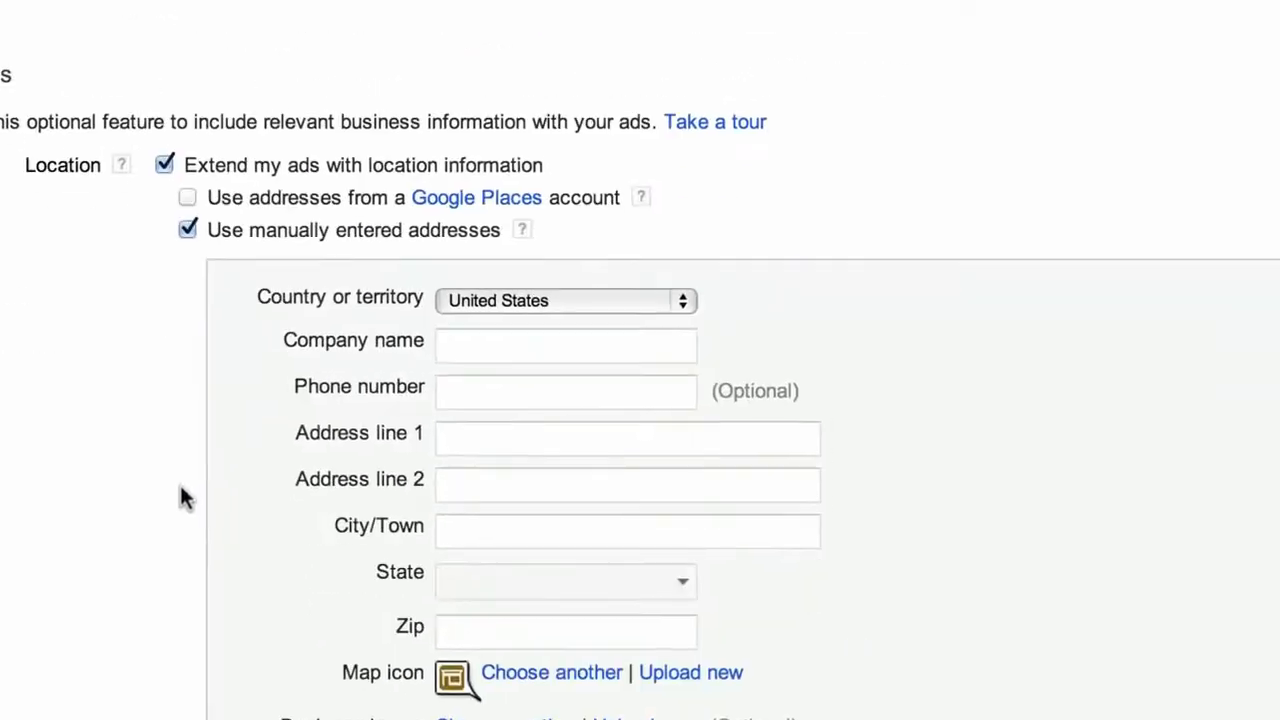
pyautogui.click(475, 349)
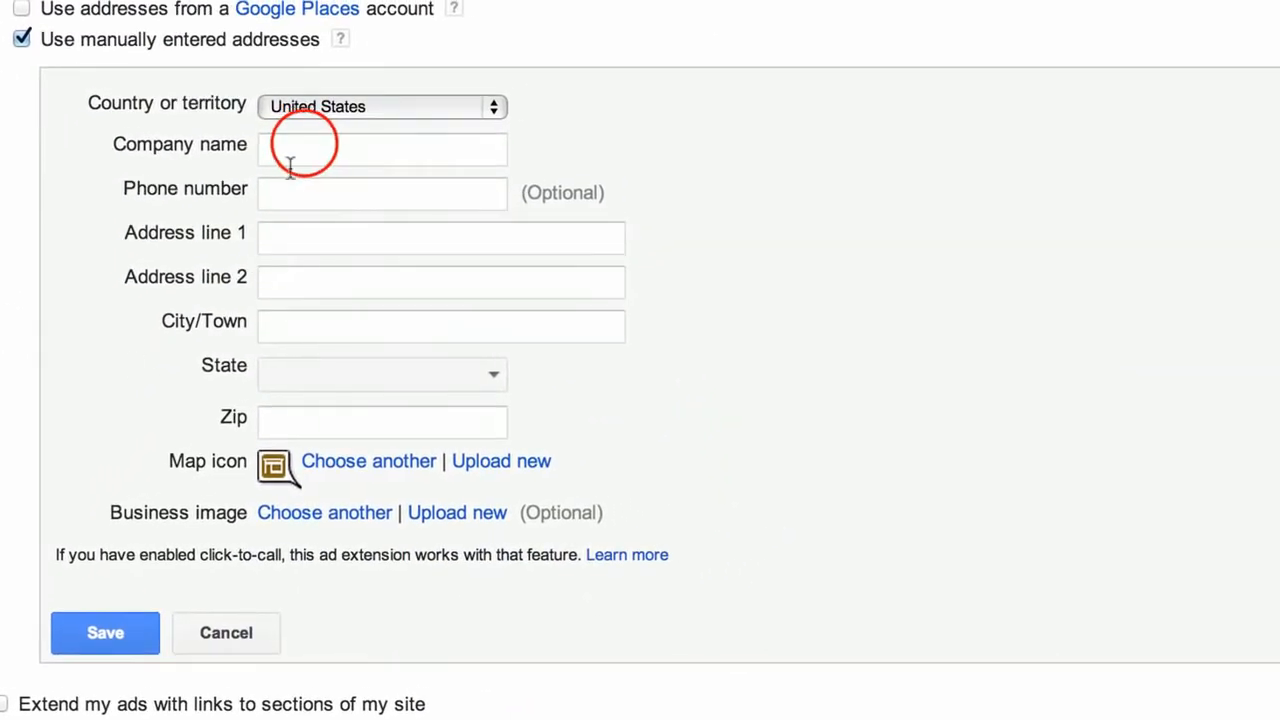
pyautogui.click(305, 145)
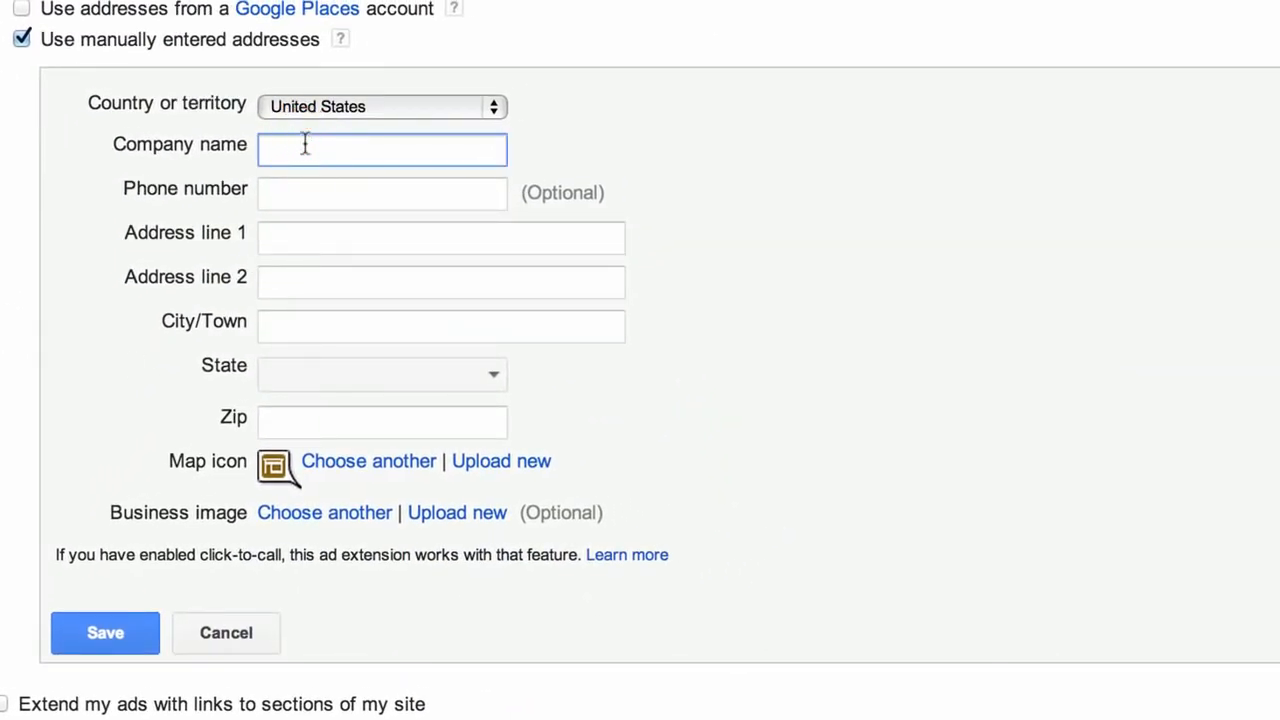
pyautogui.write('Camper Hamper')
pyautogui.click(320, 235)
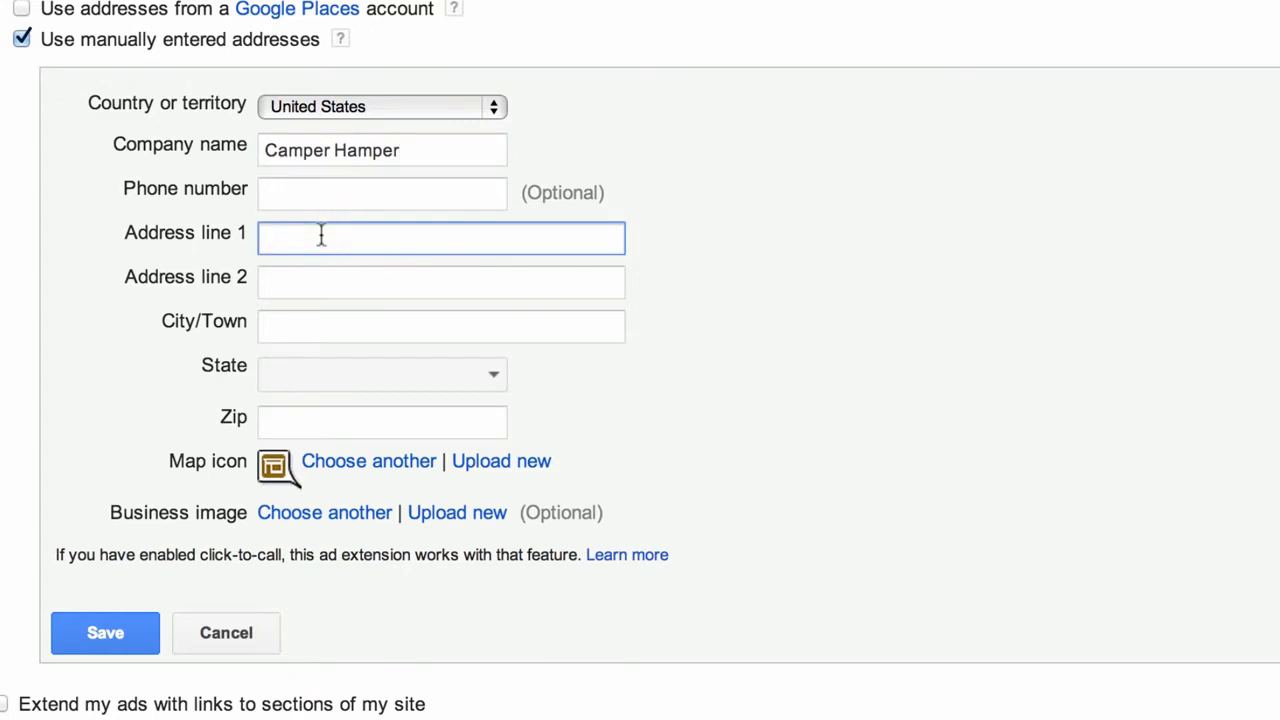
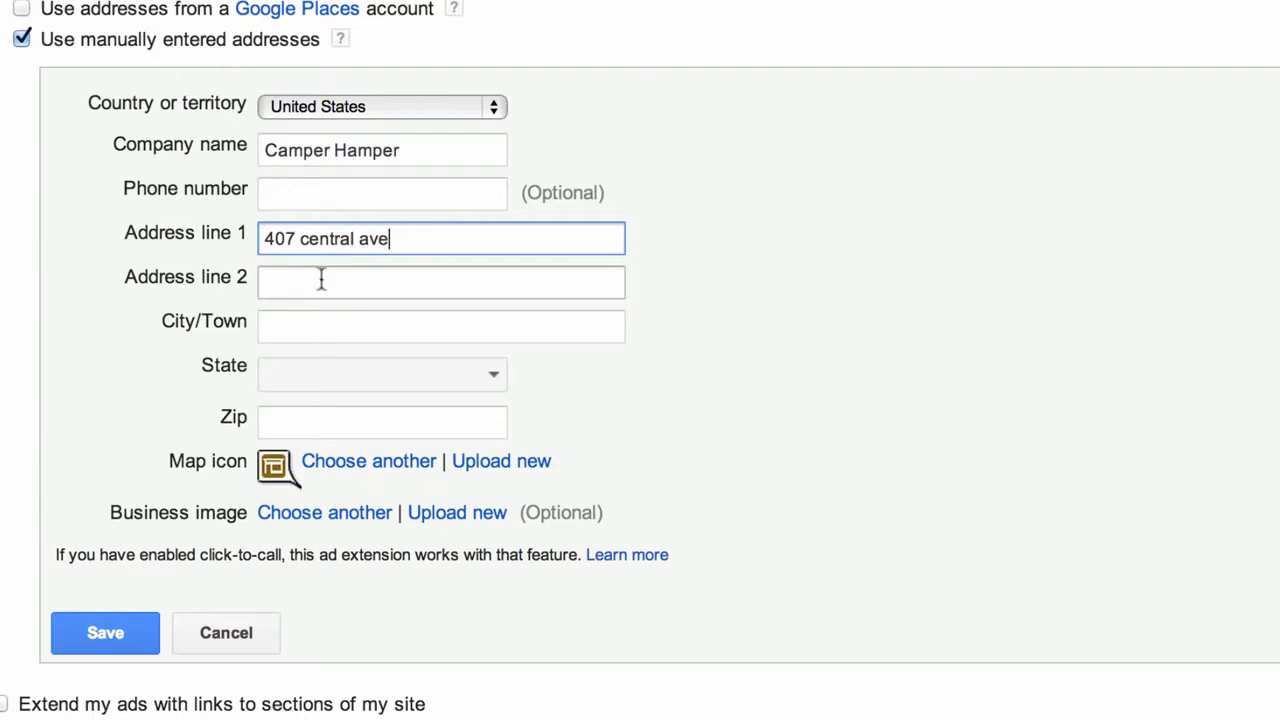
pyautogui.click(313, 322)
pyautogui.write('La')
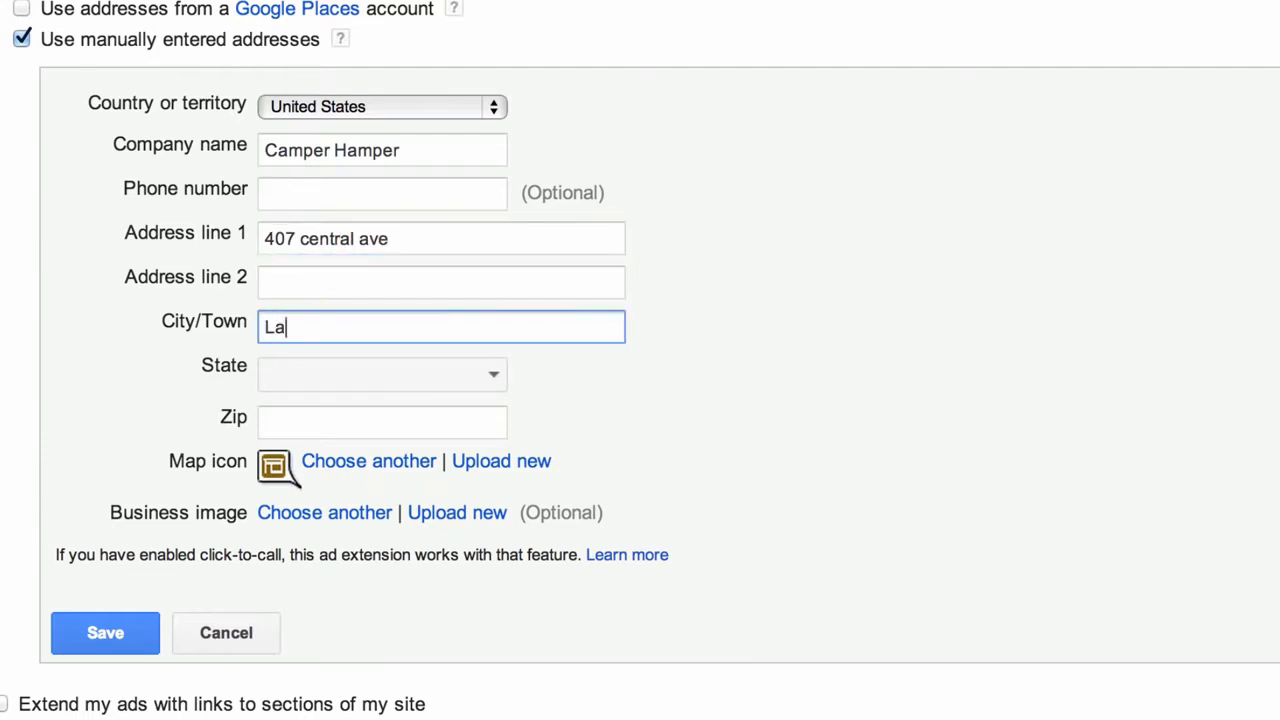
pyautogui.press('BackSpace')
pyautogui.press('BackSpace')
pyautogui.write('Cedarhurst')
pyautogui.click(410, 370)
pyautogui.scroll(-4, 366, 666)
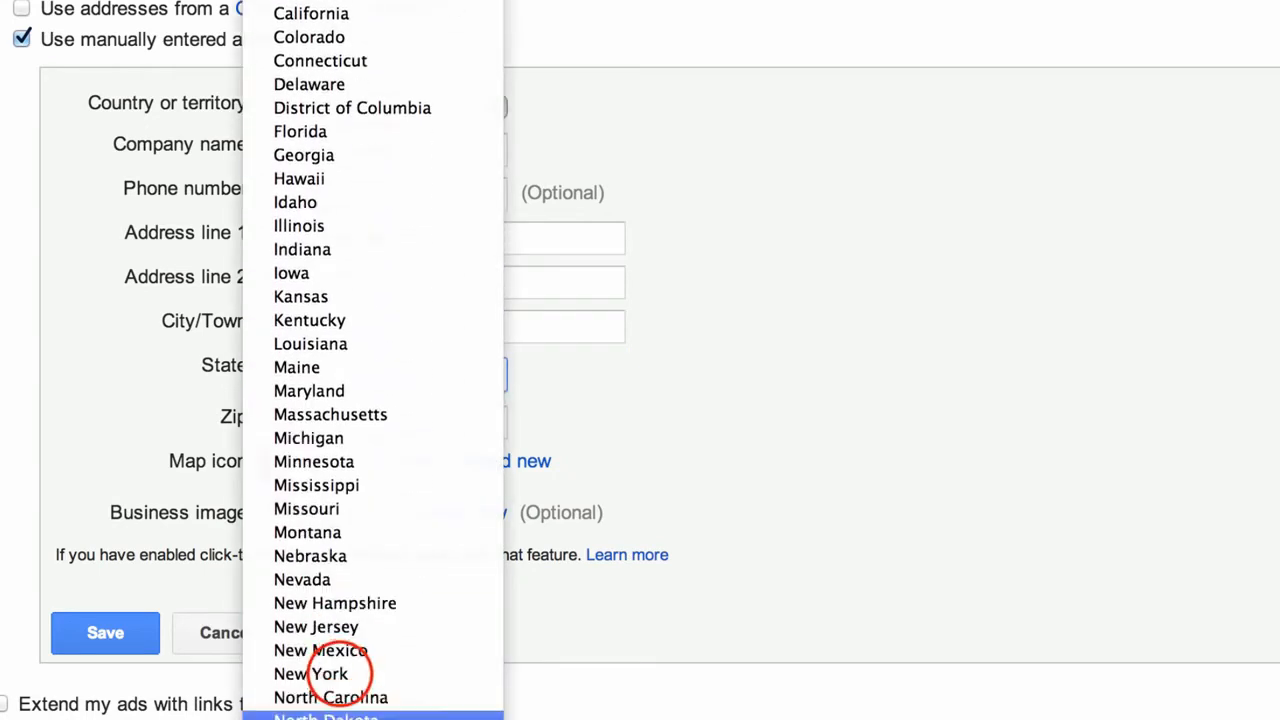
pyautogui.click(335, 675)
pyautogui.click(297, 417)
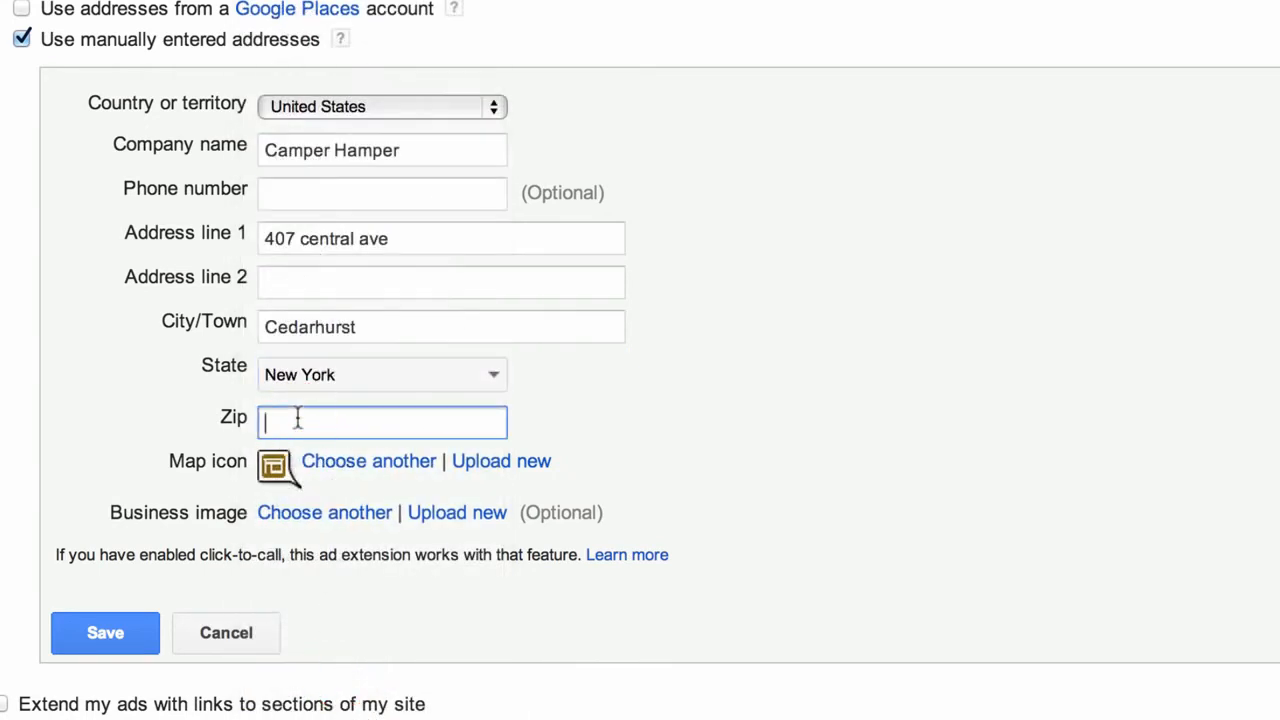
pyautogui.write('11559')
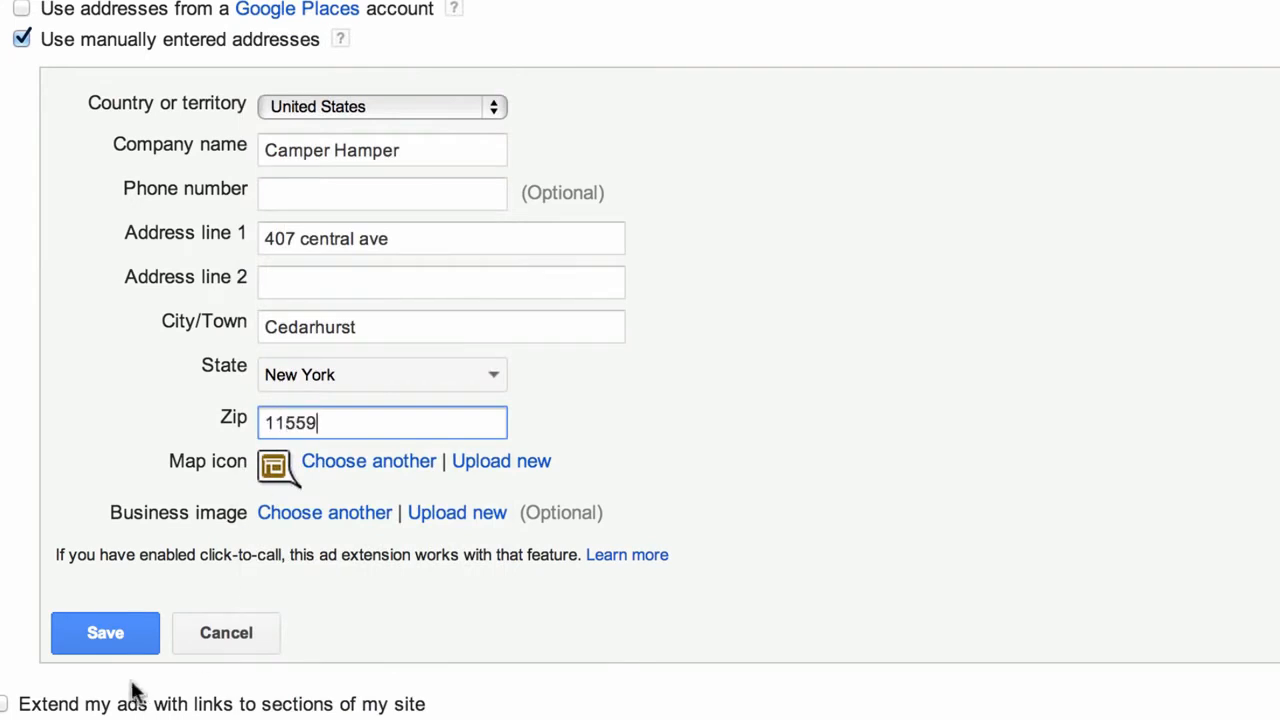
# Save the Camper Hamper address, then save the campaign settings and continue
pyautogui.click(103, 628)
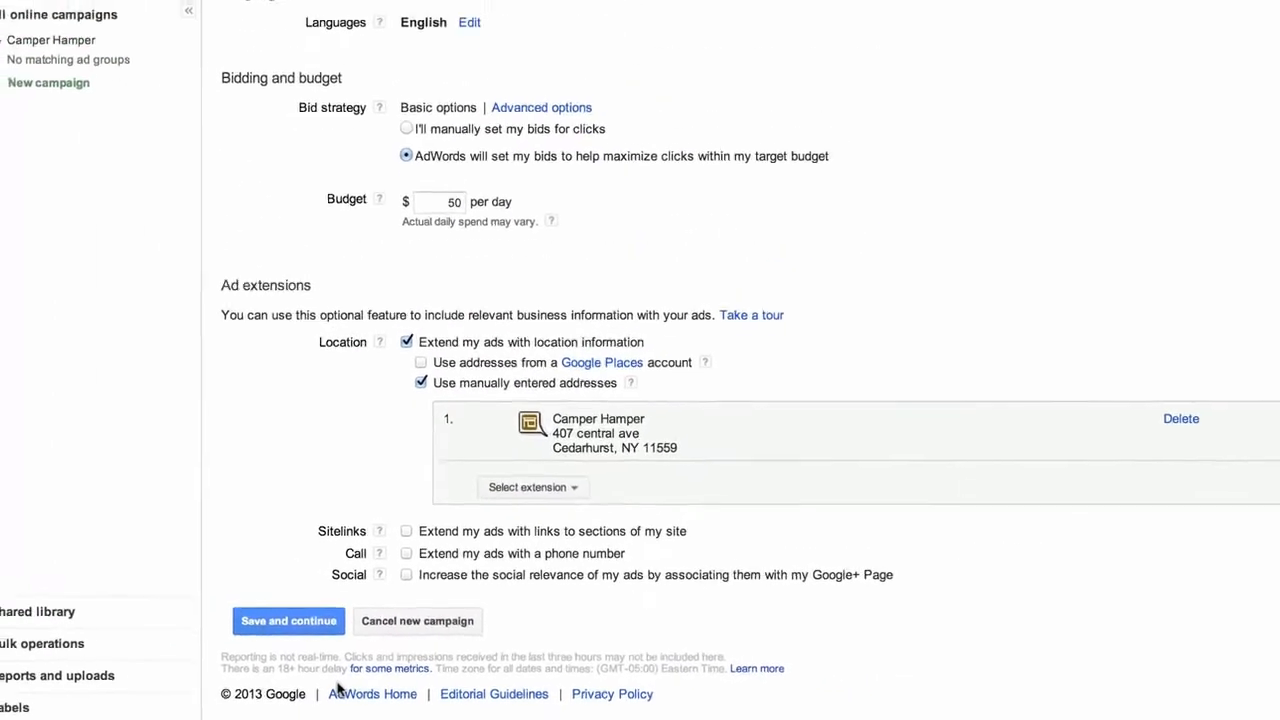
pyautogui.click(309, 622)
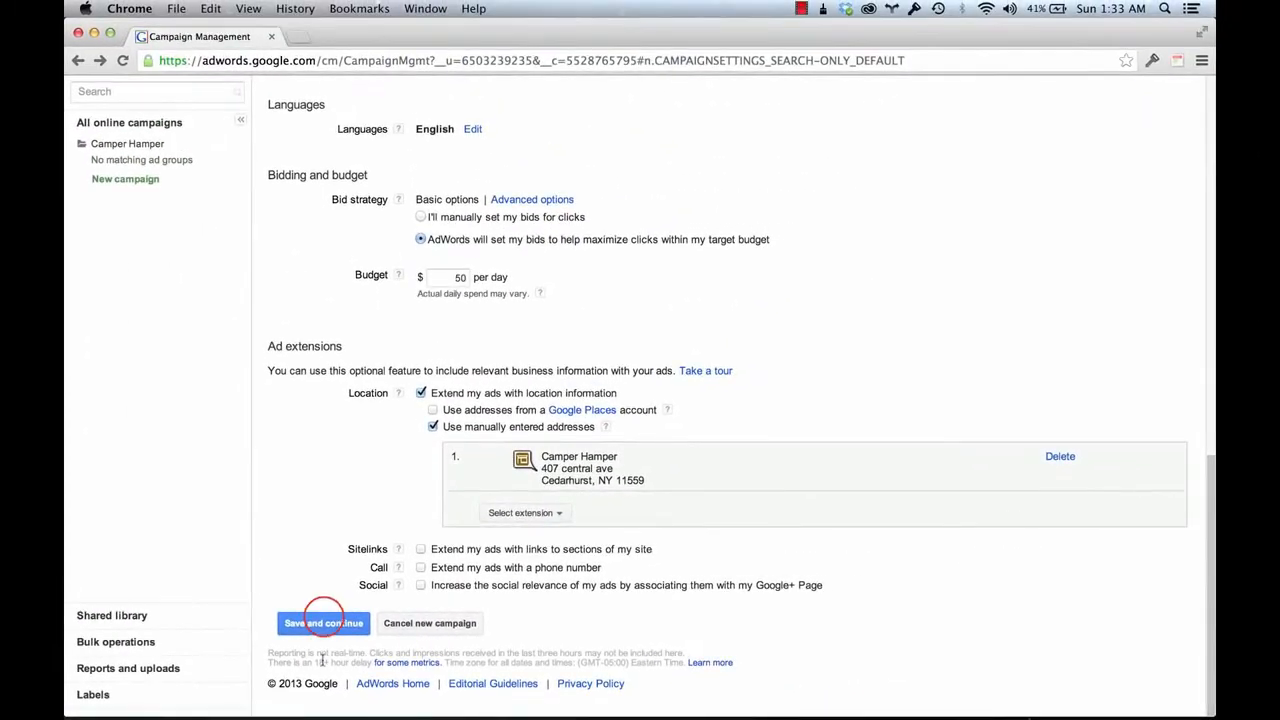
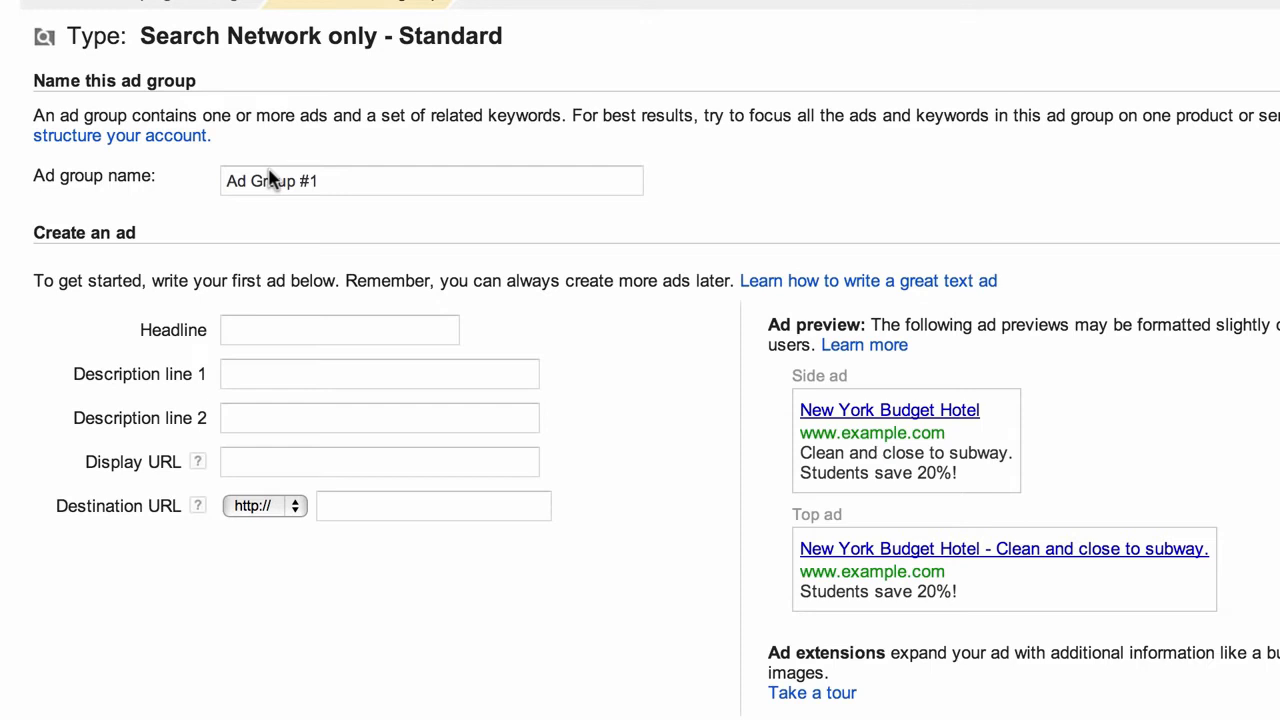
# Replace the default 'Ad Group #1' name with 'Hiking Packs'
pyautogui.tripleClick(283, 181)
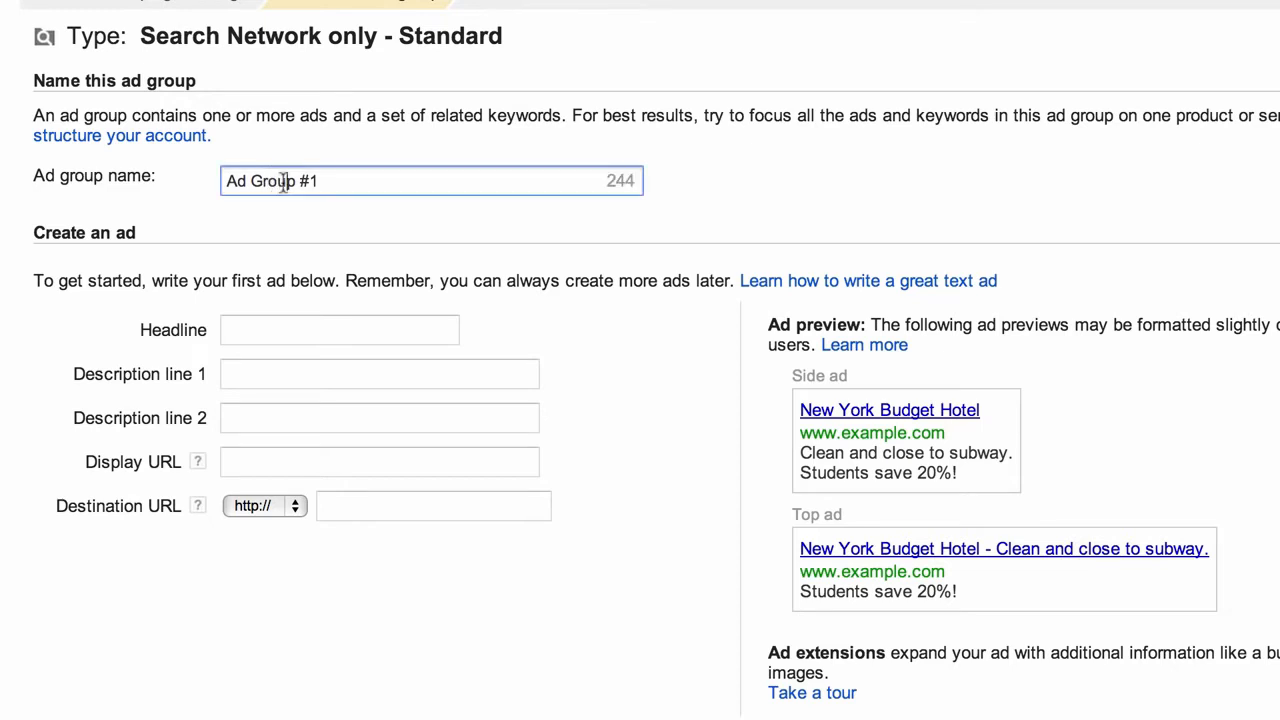
pyautogui.write('Hi')
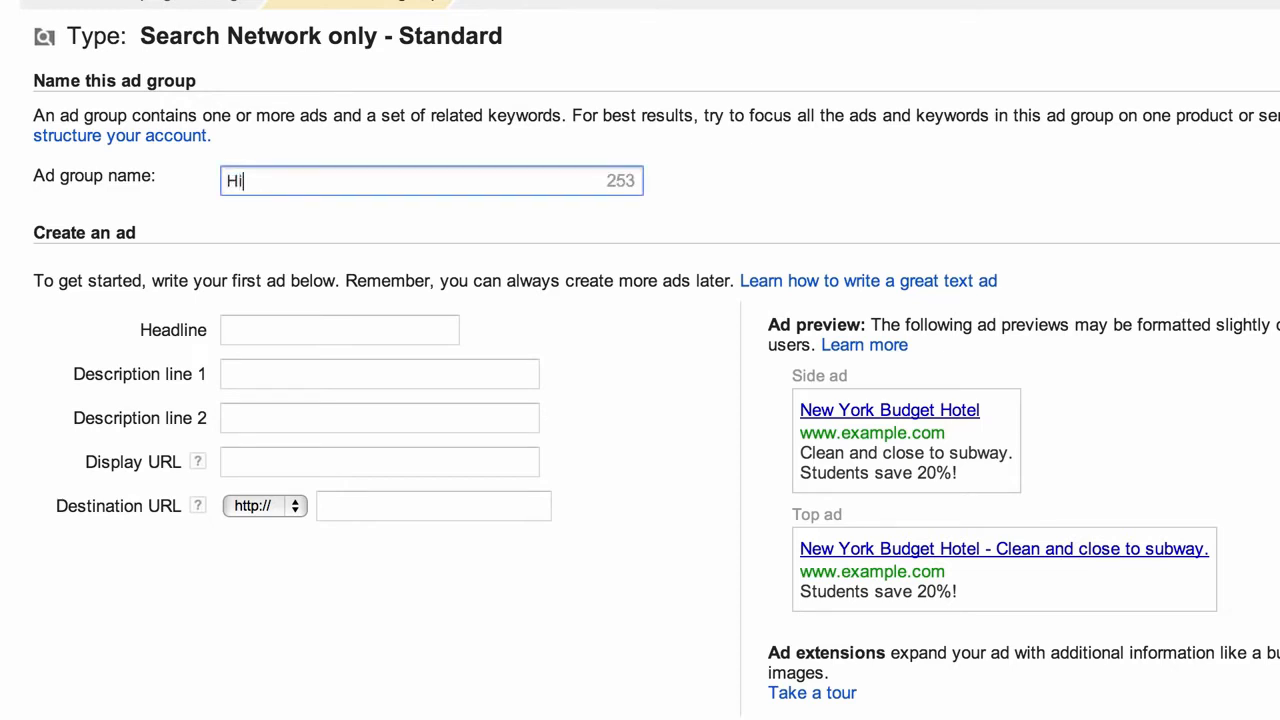
pyautogui.write('king Packs')
pyautogui.click(262, 336)
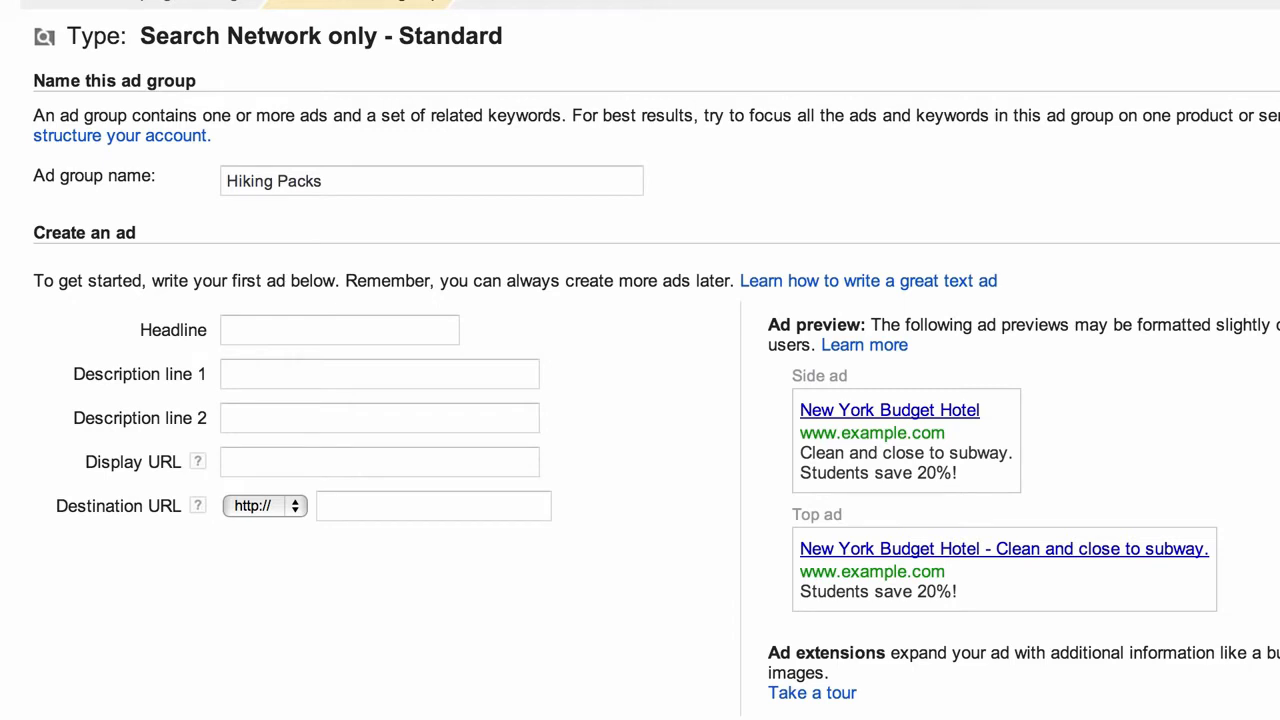
# Enter the headline 'Rock Solid Hiking Packs', followed by stray characters 'dghdgh'
pyautogui.click(273, 332)
pyautogui.write('Rock S')
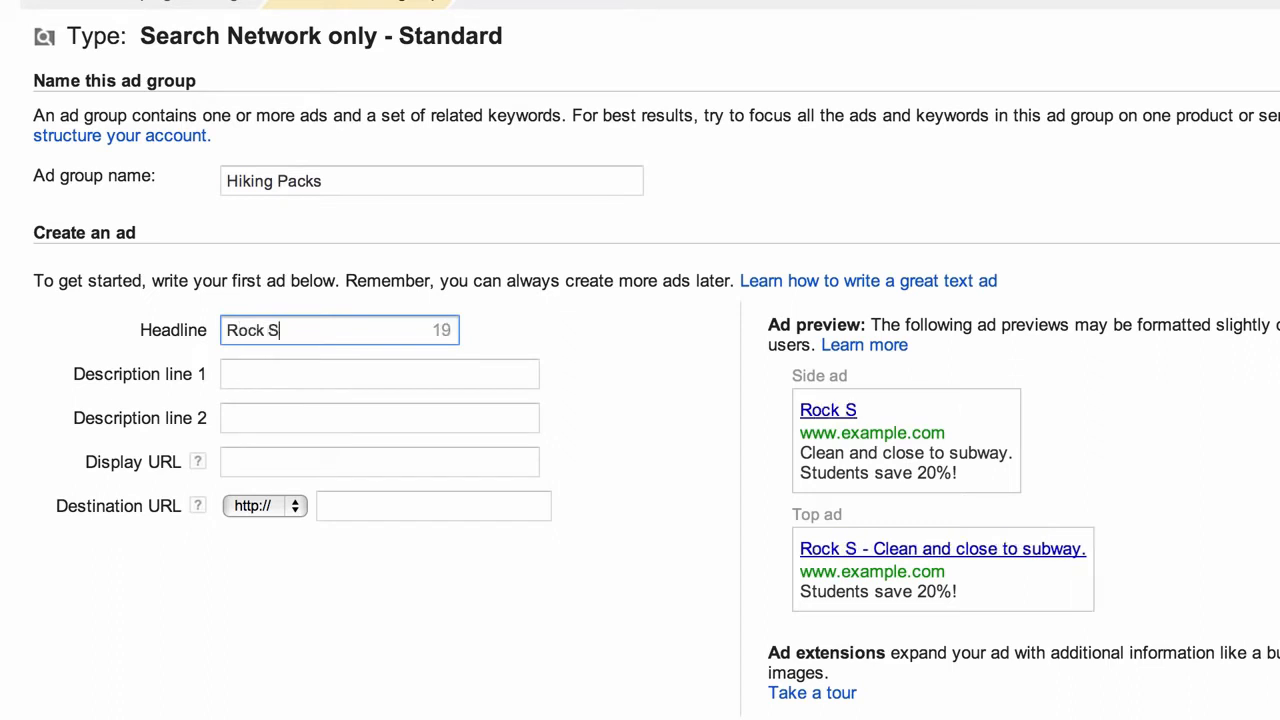
pyautogui.write('olid Hik')
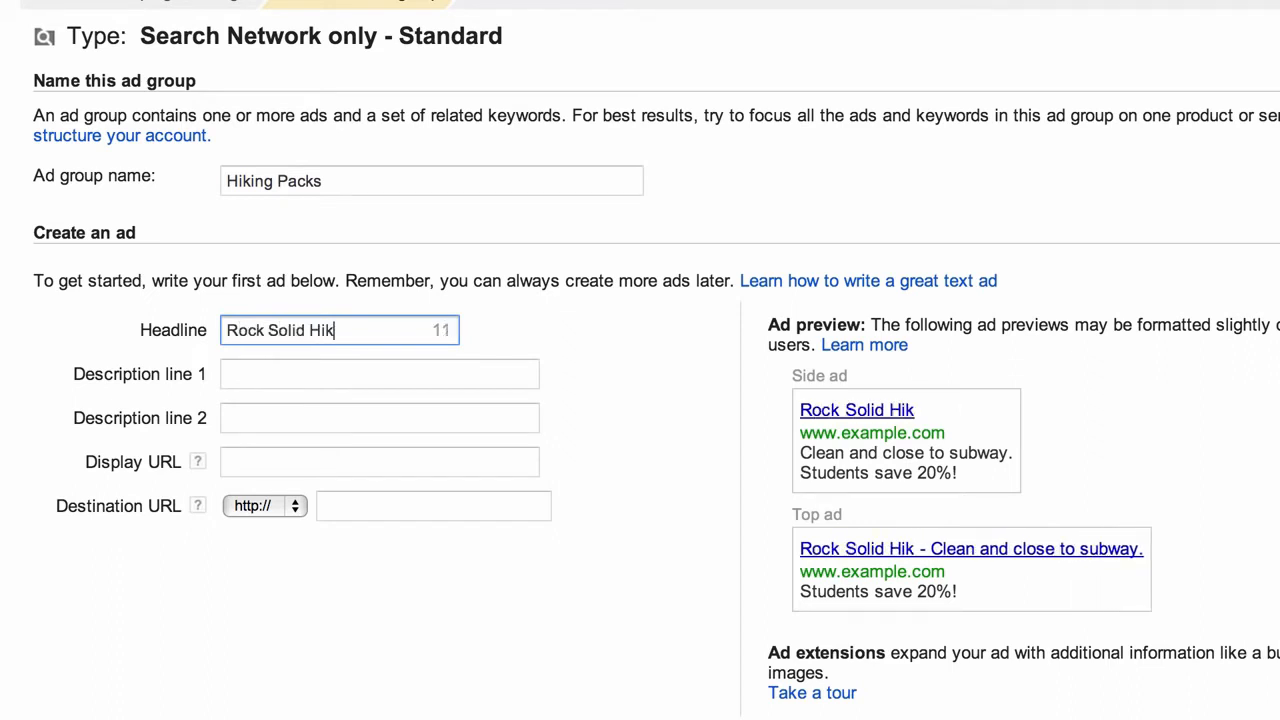
pyautogui.write('ing Packs')
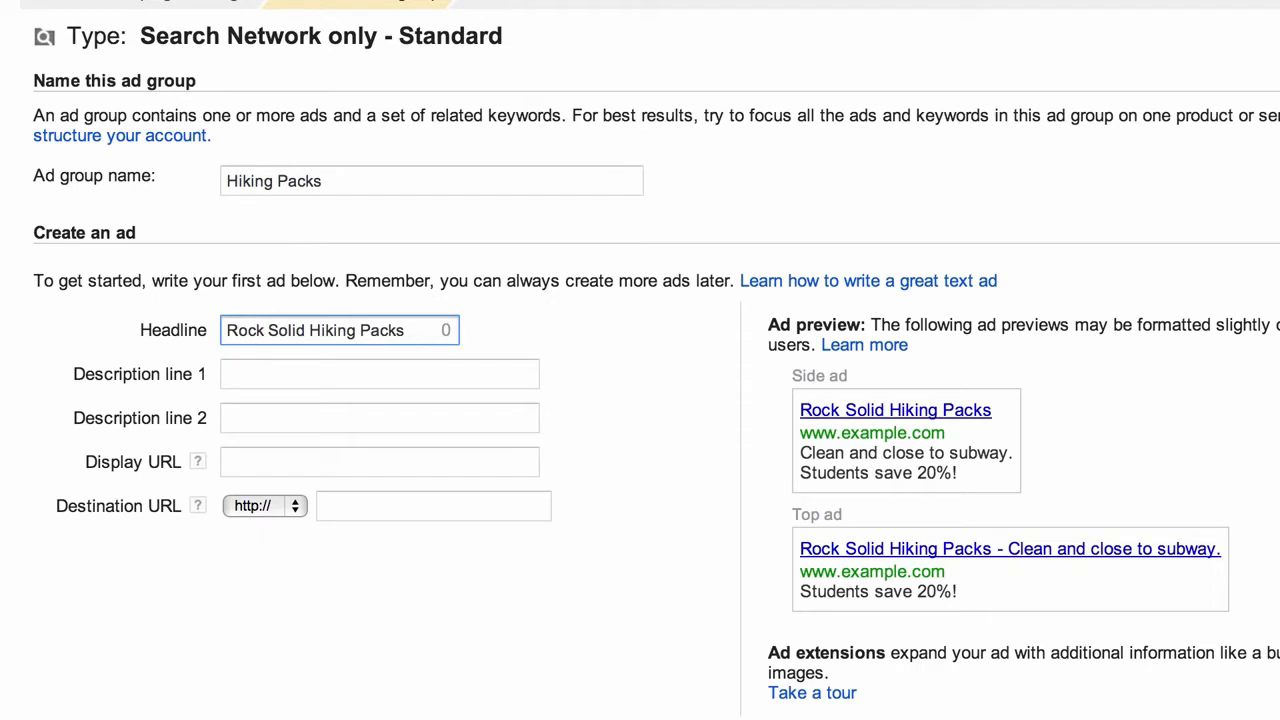
pyautogui.write('dghdgh')
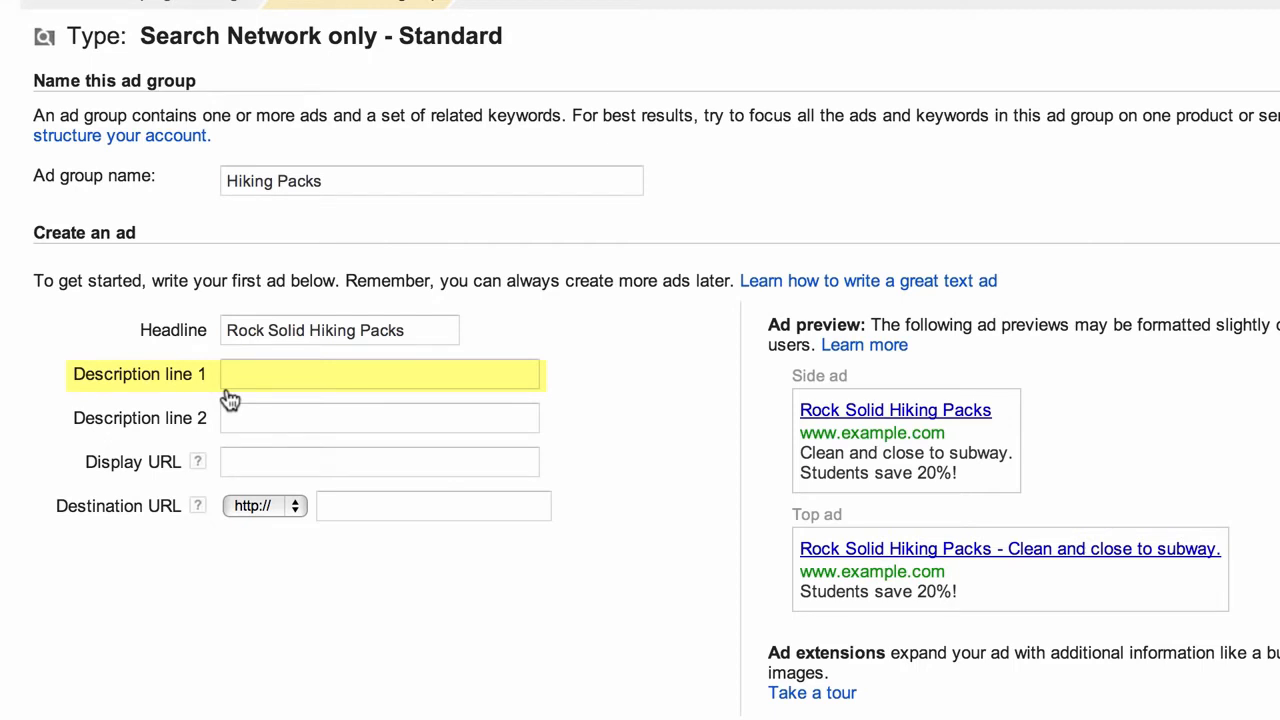
# Enter description line 1 as 'Back Pain & Skin Irritation Solved', replacing 'and' with '&'
pyautogui.click(227, 387)
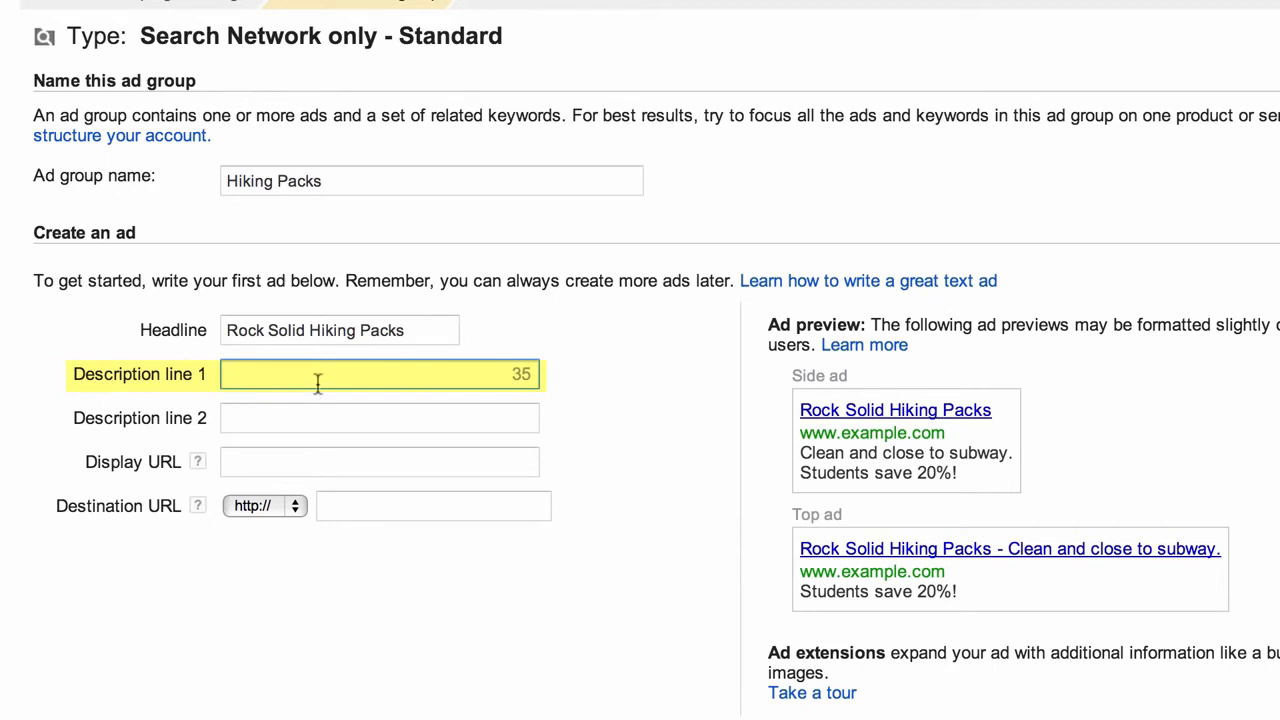
pyautogui.write('Back P')
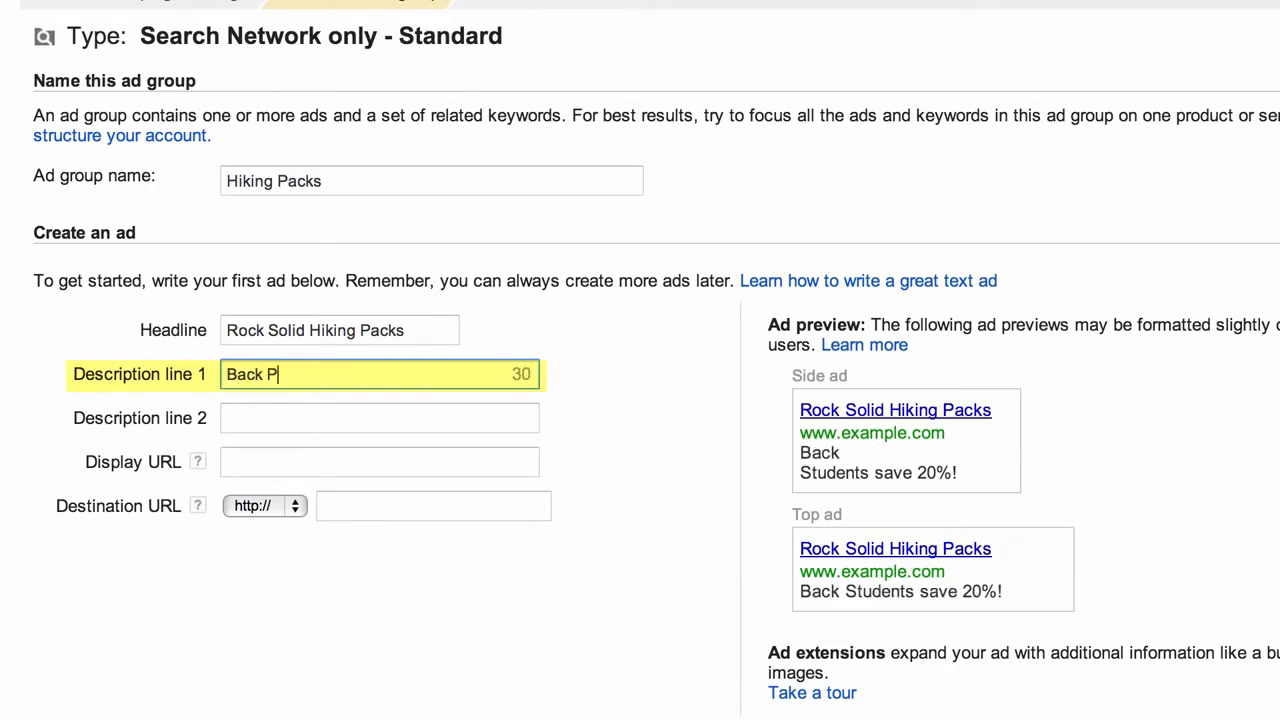
pyautogui.write('ain and')
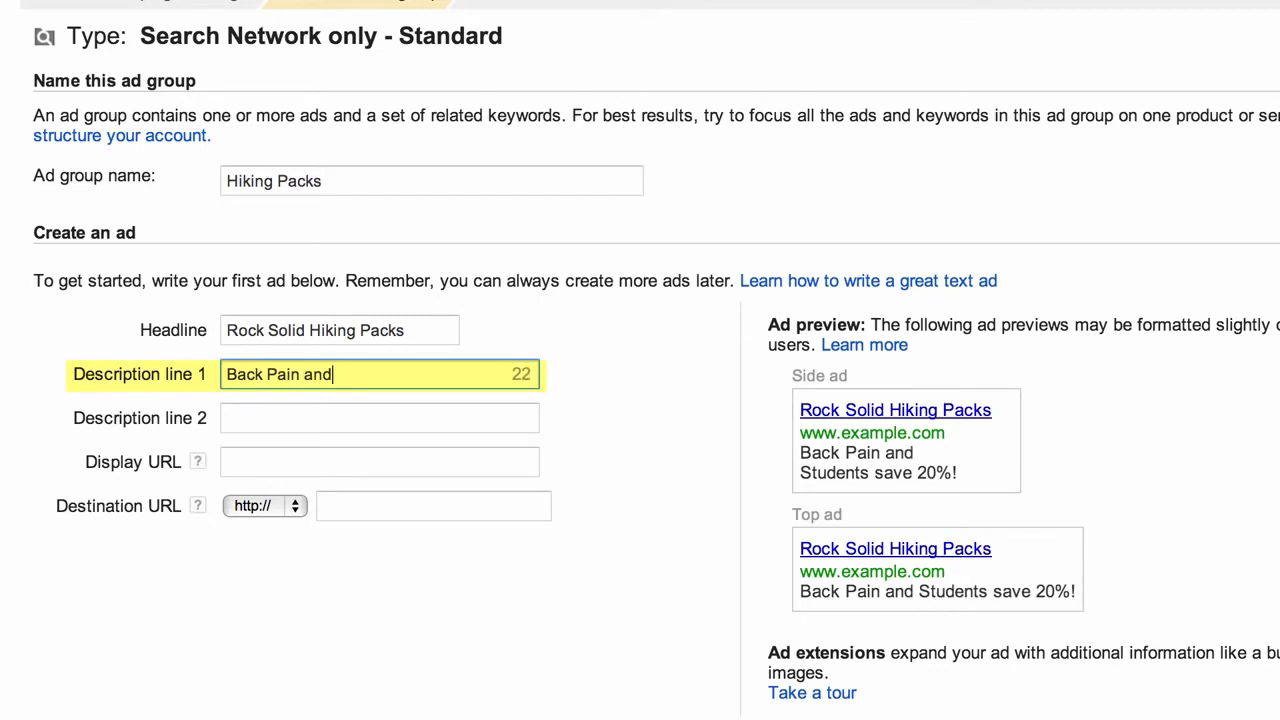
pyautogui.write(' Skin ')
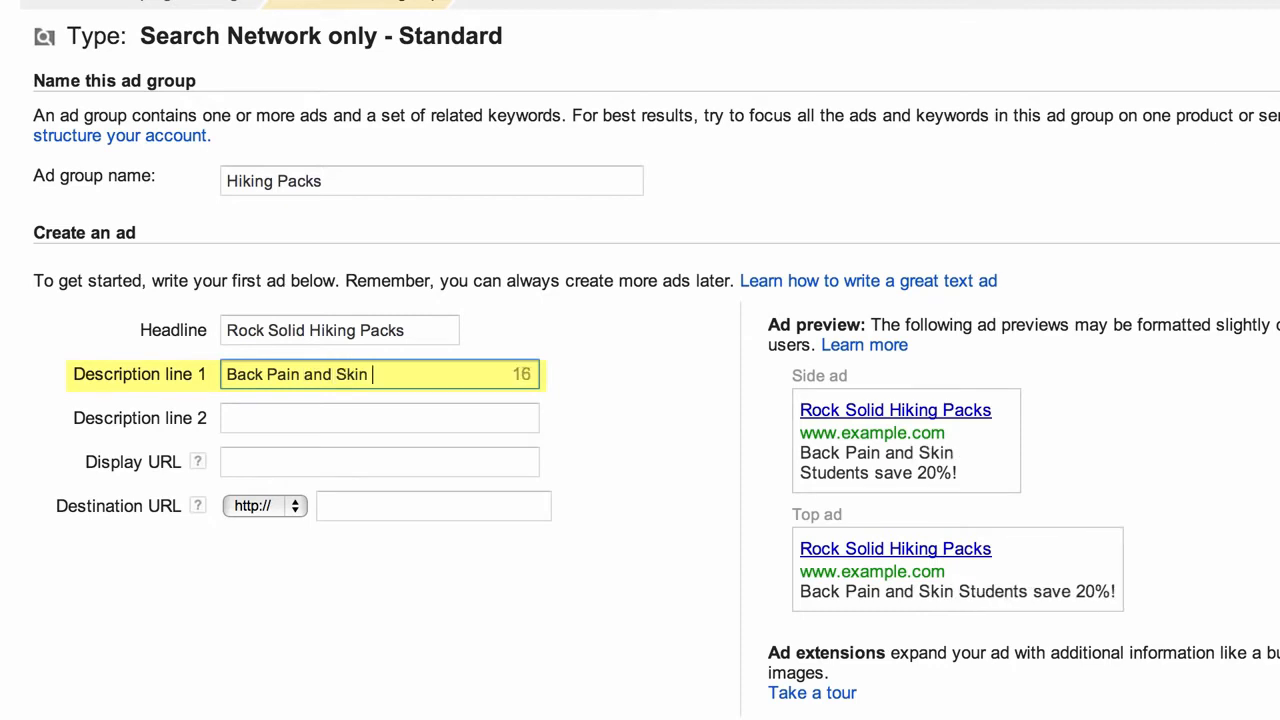
pyautogui.write('Irritation')
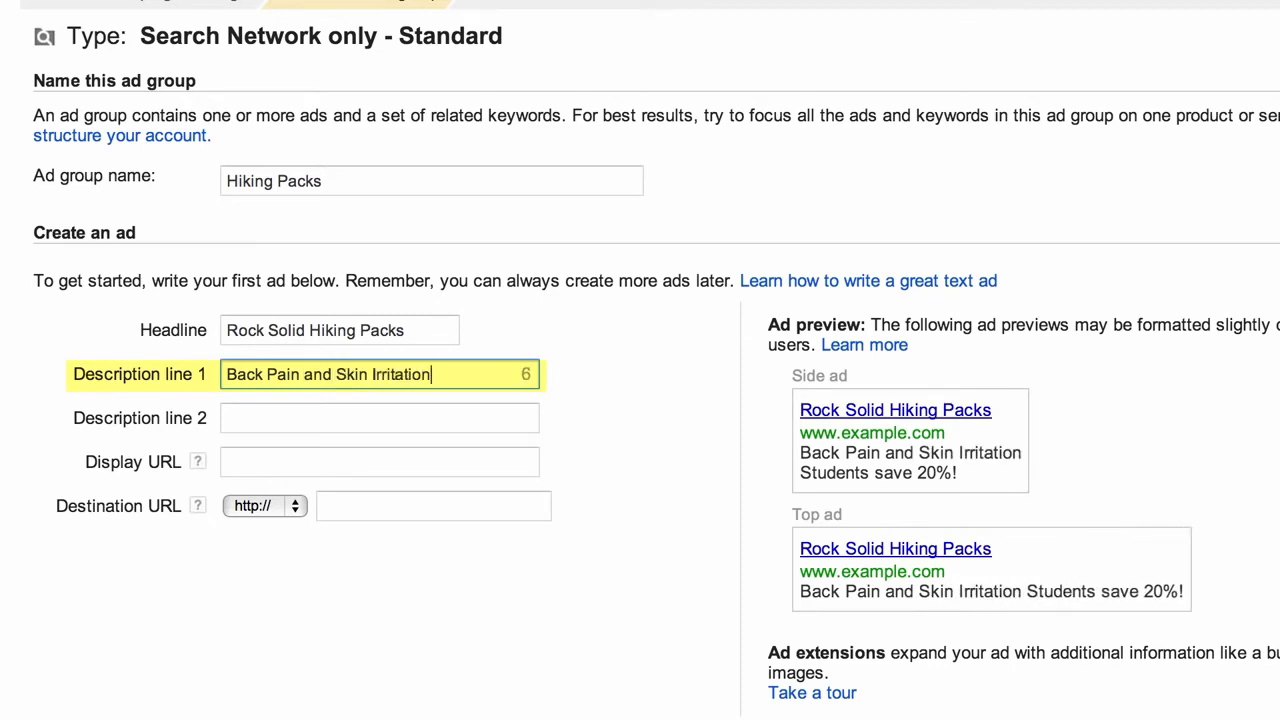
pyautogui.write(' Solved')
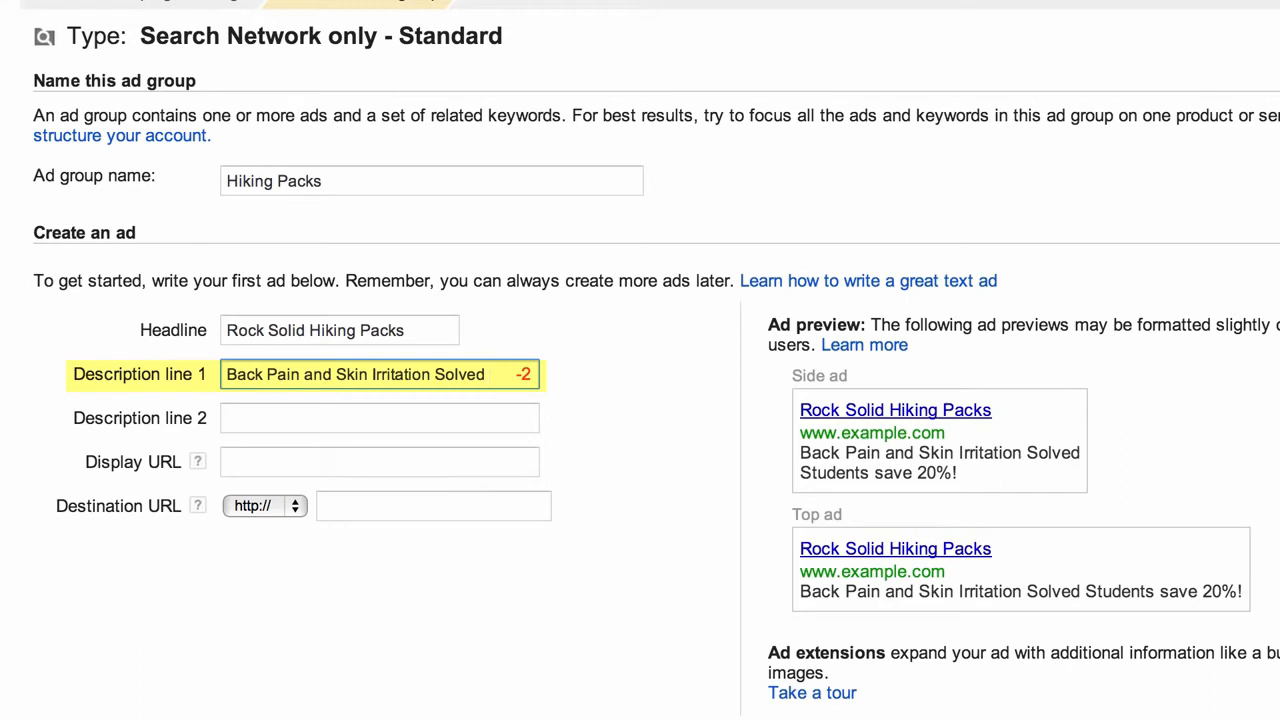
pyautogui.click(316, 374)
pyautogui.doubleClick(316, 374)
pyautogui.write('&')
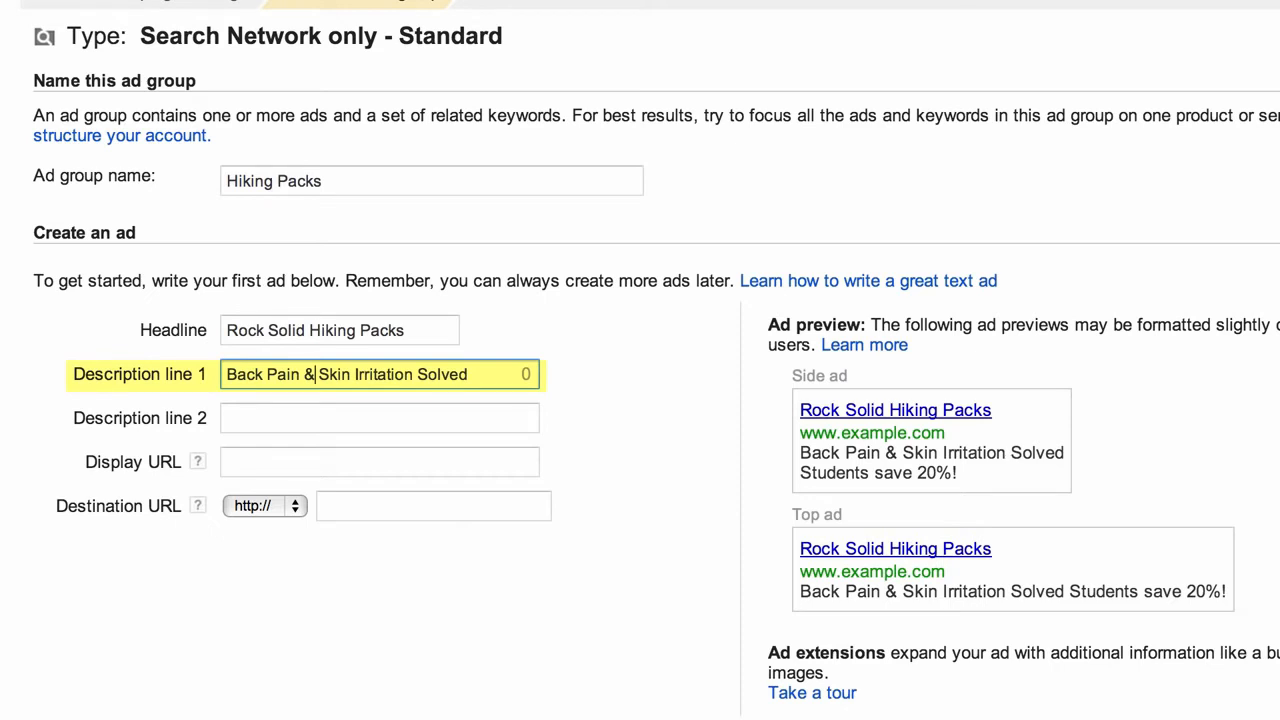
pyautogui.click(148, 433)
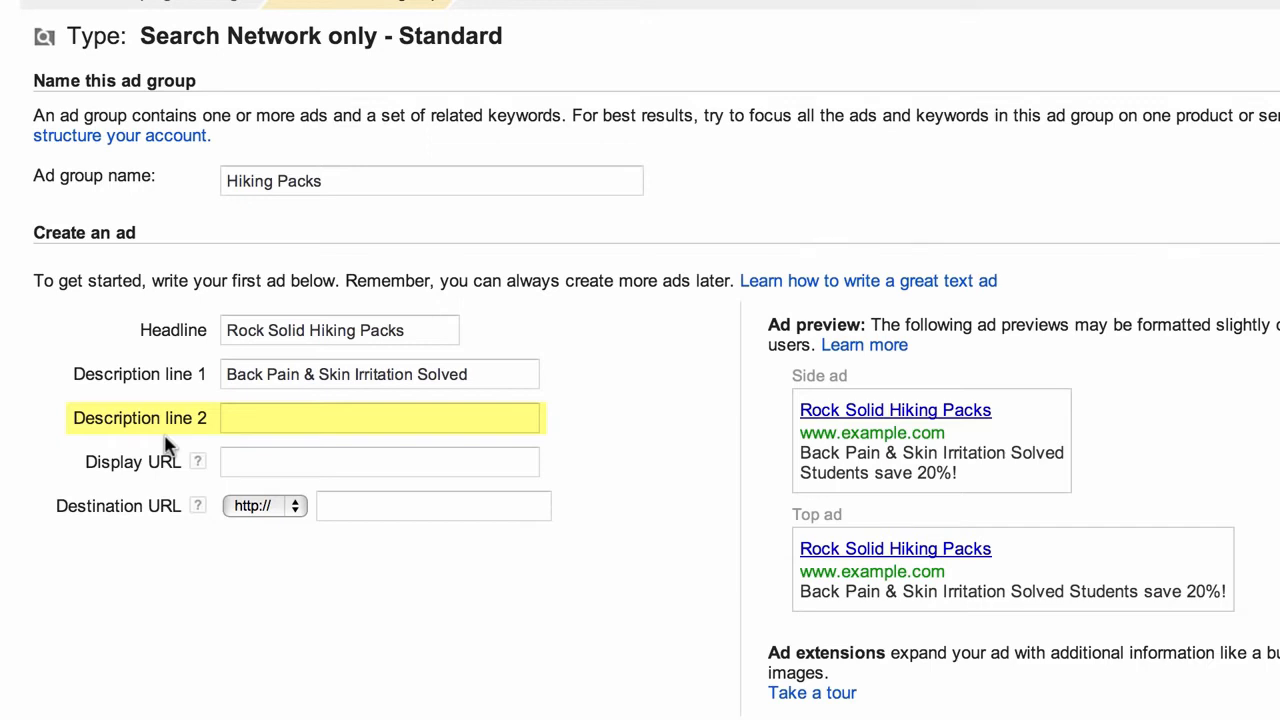
# Enter 'Free Monogrammed Poncho & Free Ship' as description line 2
pyautogui.click(262, 418)
pyautogui.write('Fre')
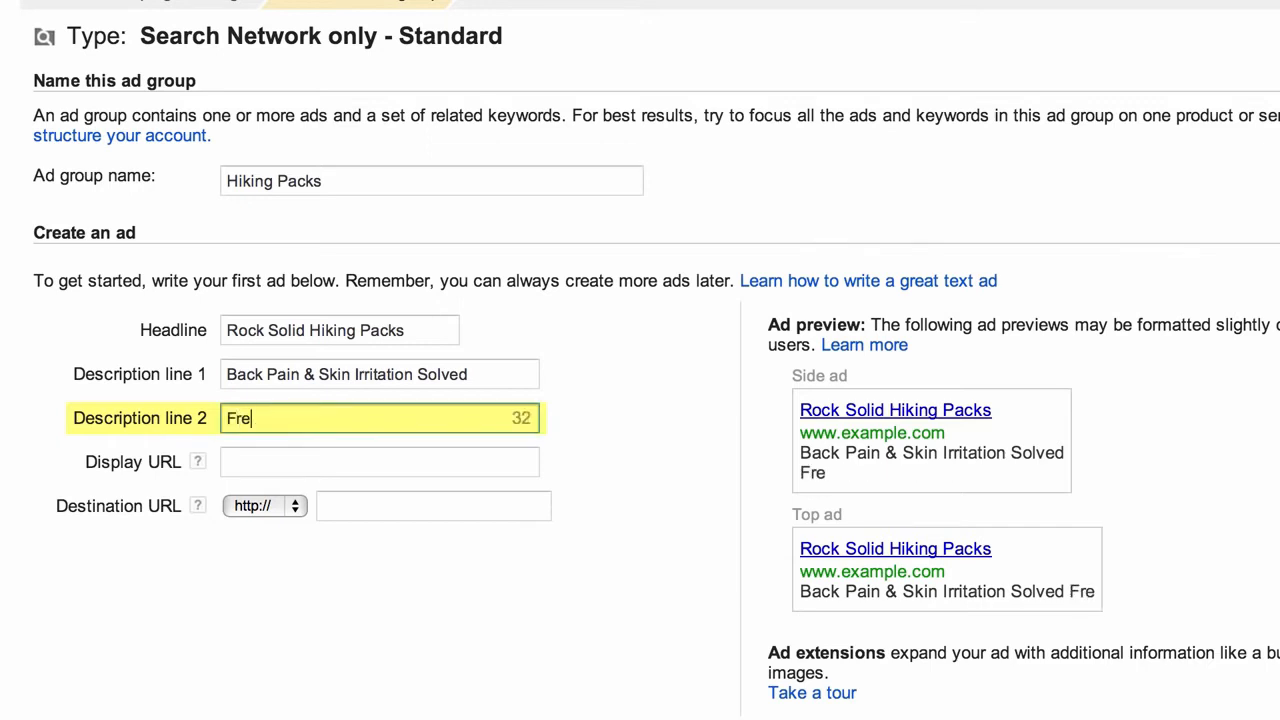
pyautogui.write('e Monogram')
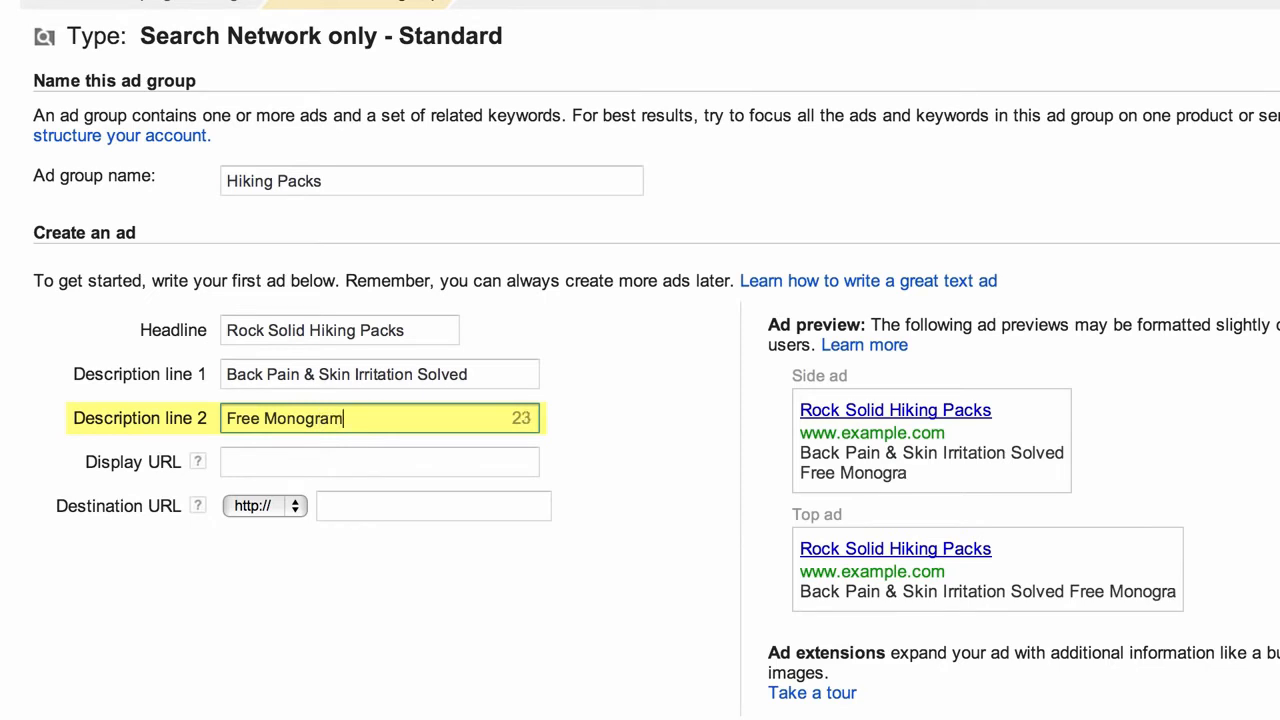
pyautogui.write('med Ponc')
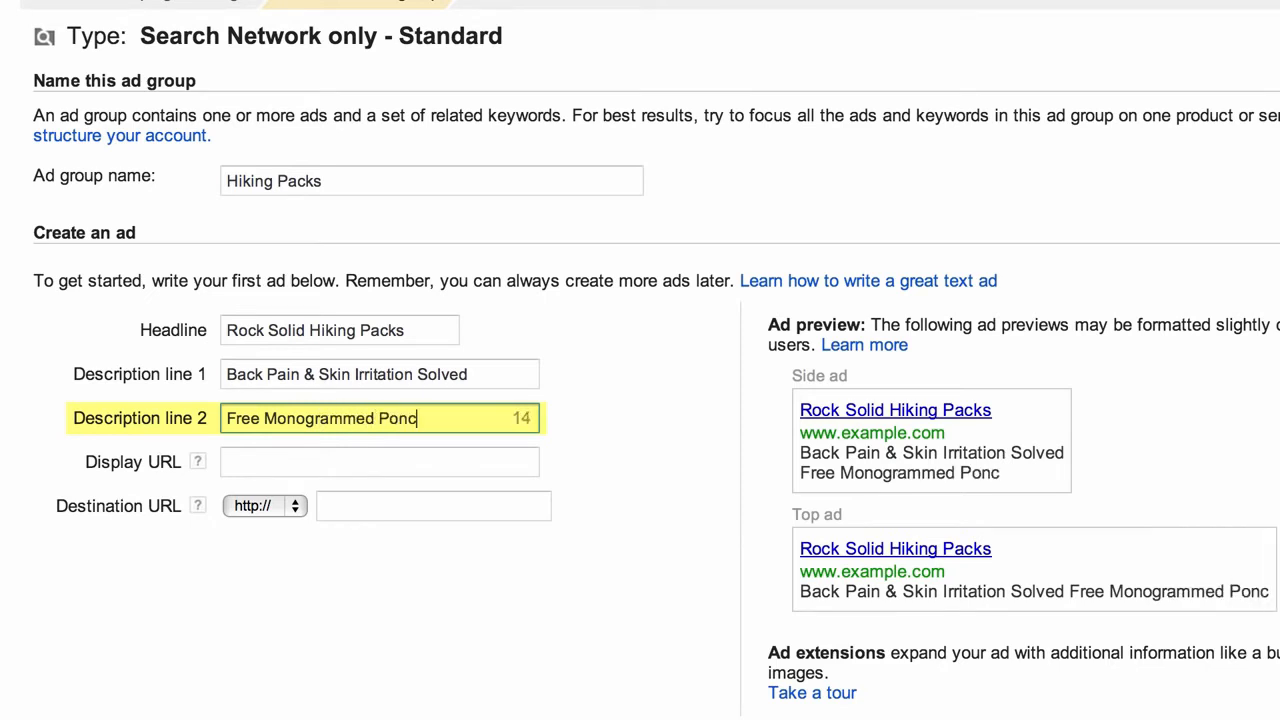
pyautogui.write('ho & Free Sh')
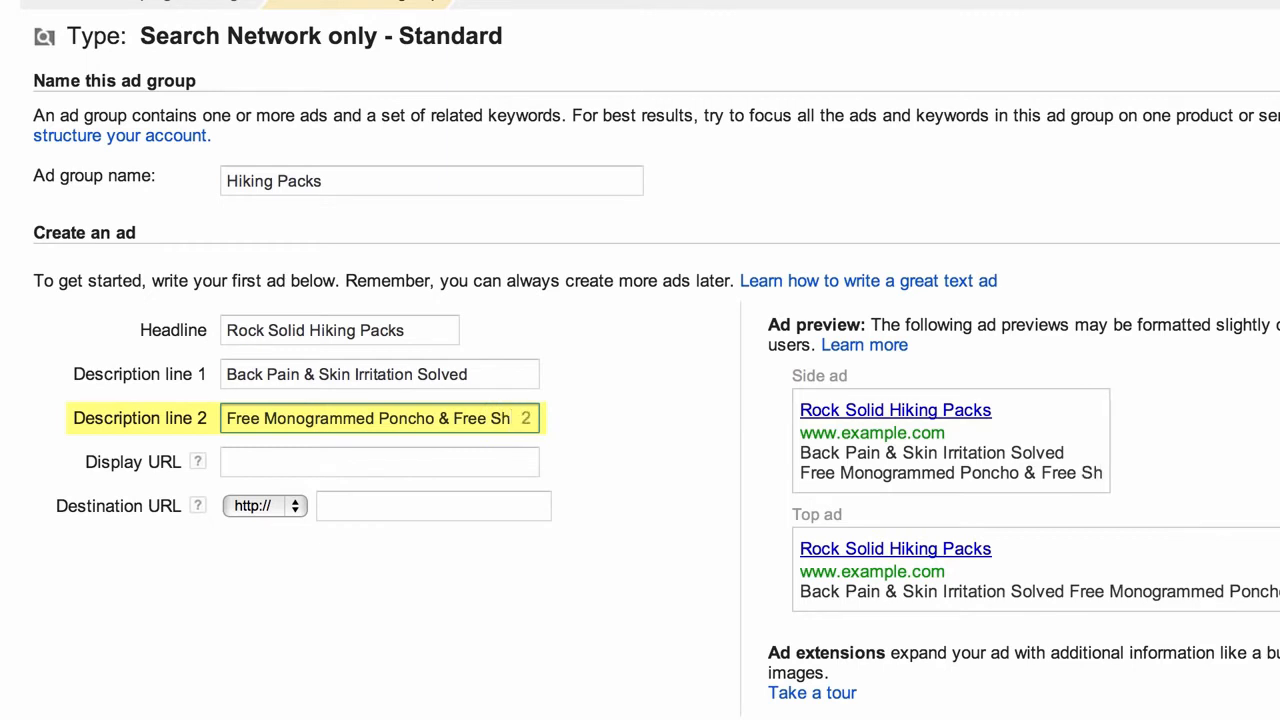
pyautogui.write('ip')
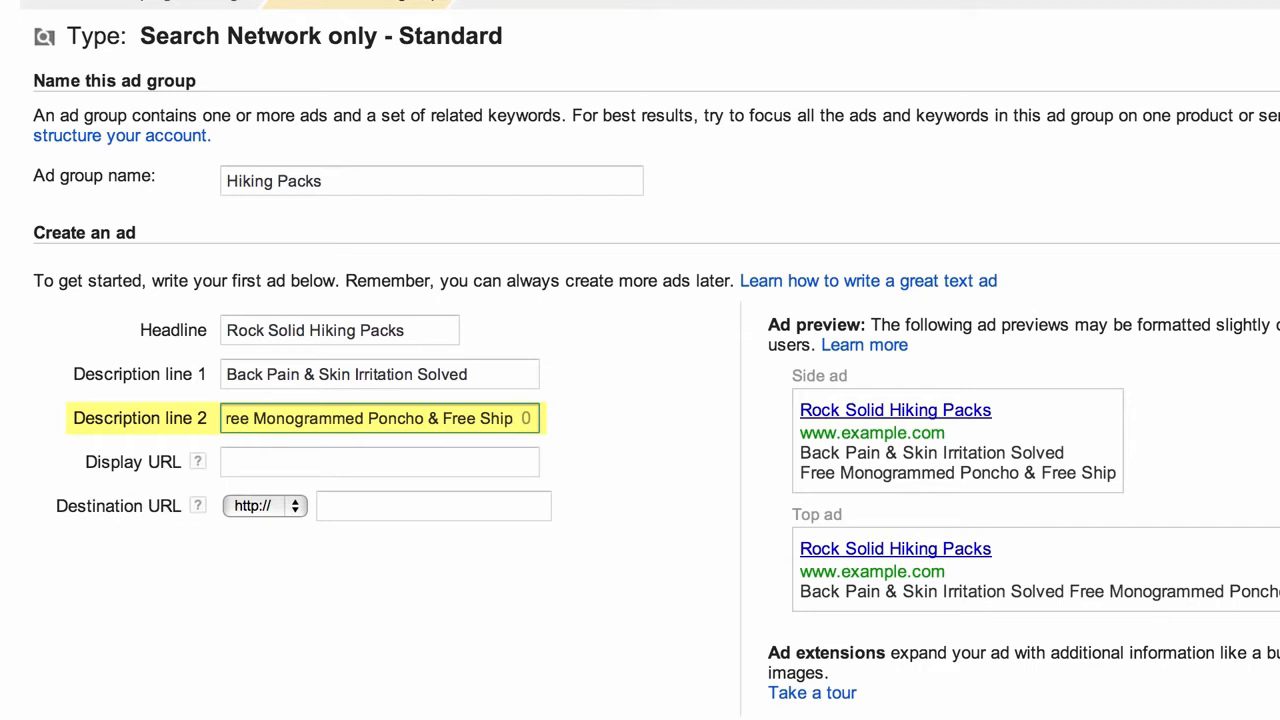
pyautogui.click(574, 425)
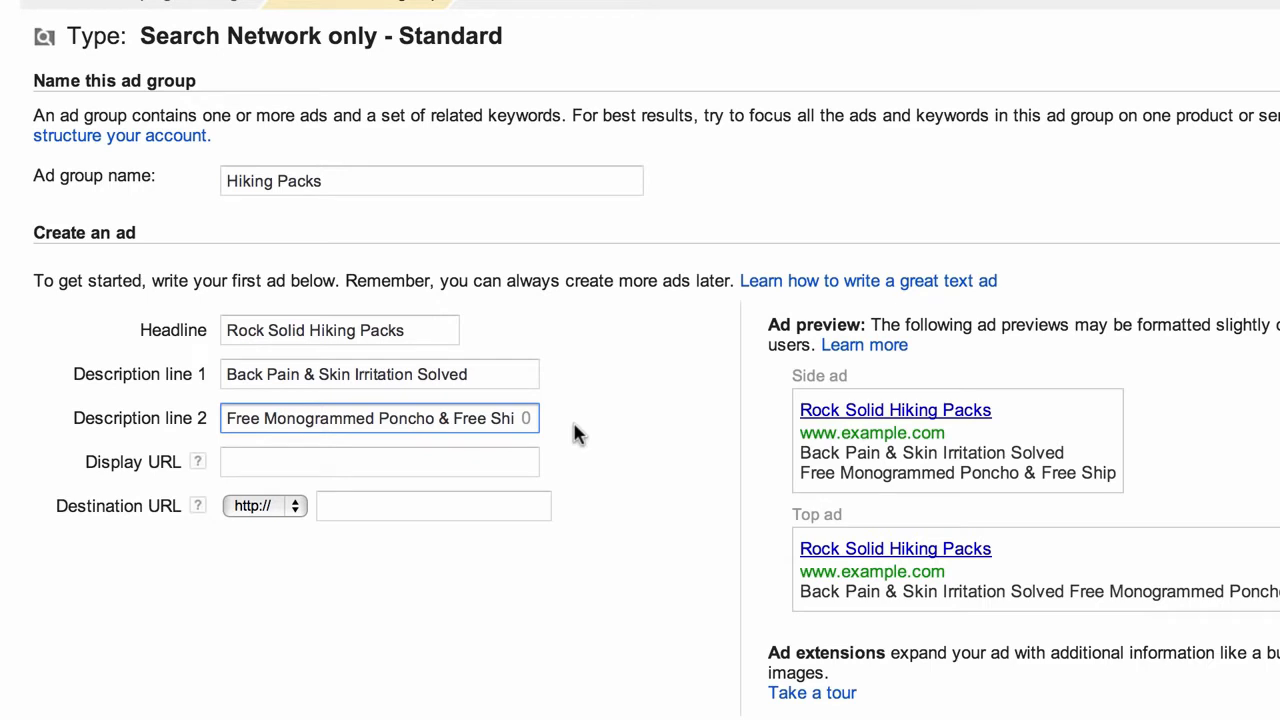
pyautogui.press('Tab')
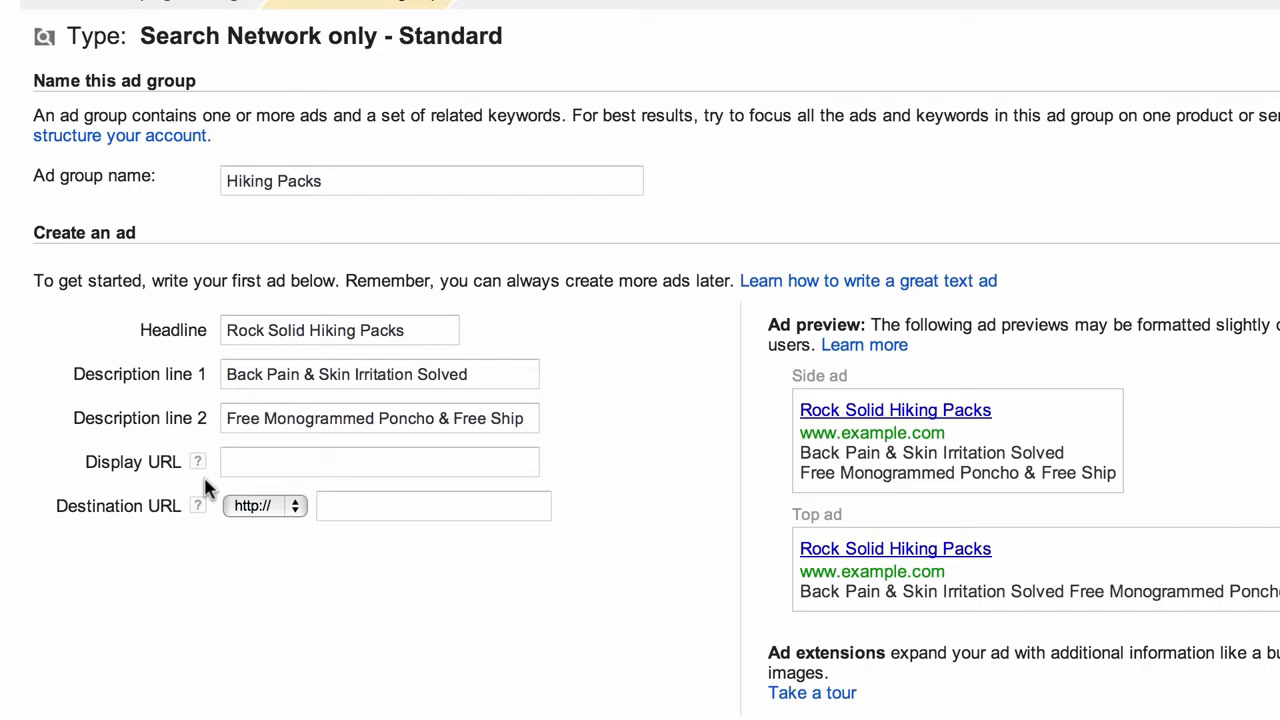
# Enter 'rei.com' as the ad's display URL
pyautogui.click(258, 452)
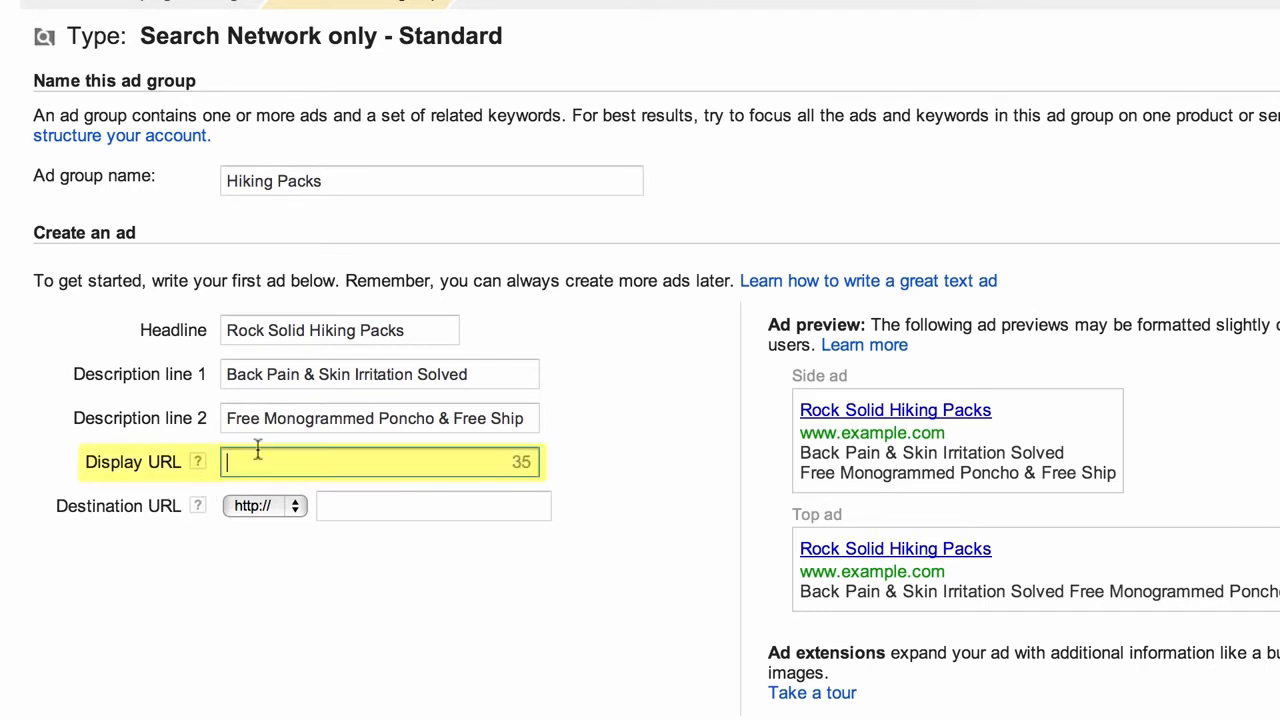
pyautogui.write('rei.com/search?query=hiking+packs')
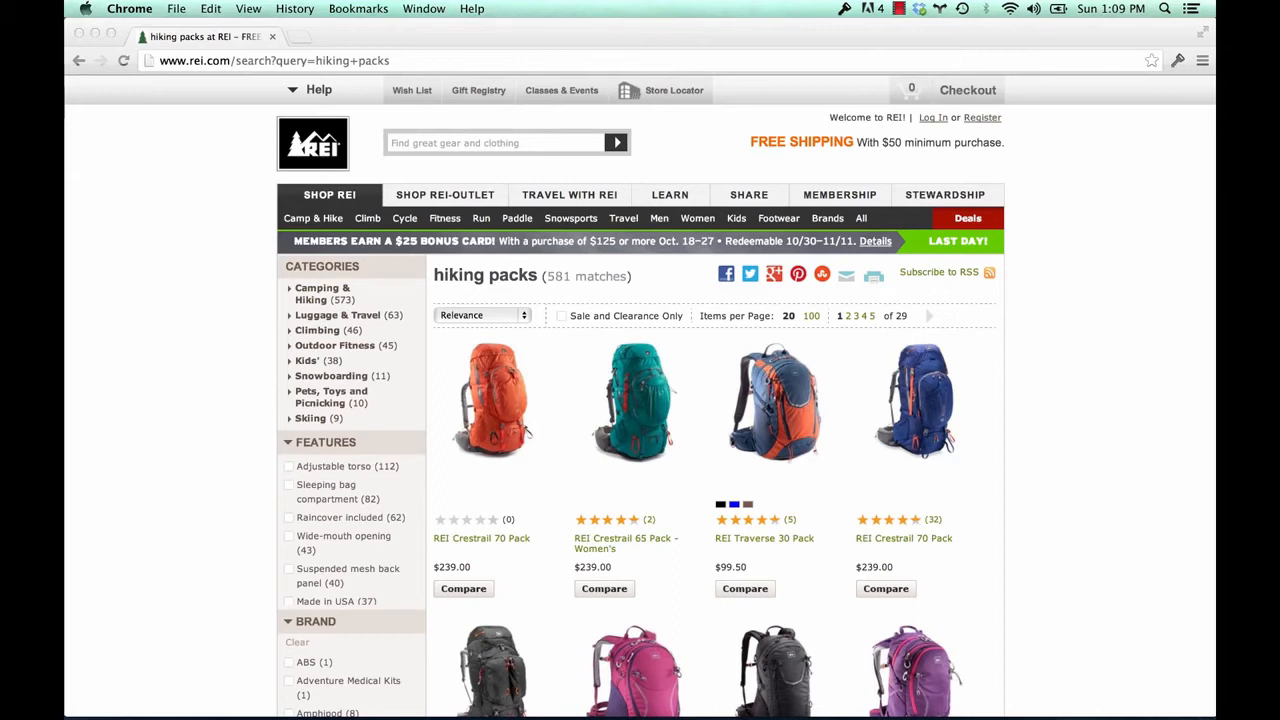
# Replace the rei.com destination URL with the copied REI hiking packs search page address
pyautogui.click(363, 59)
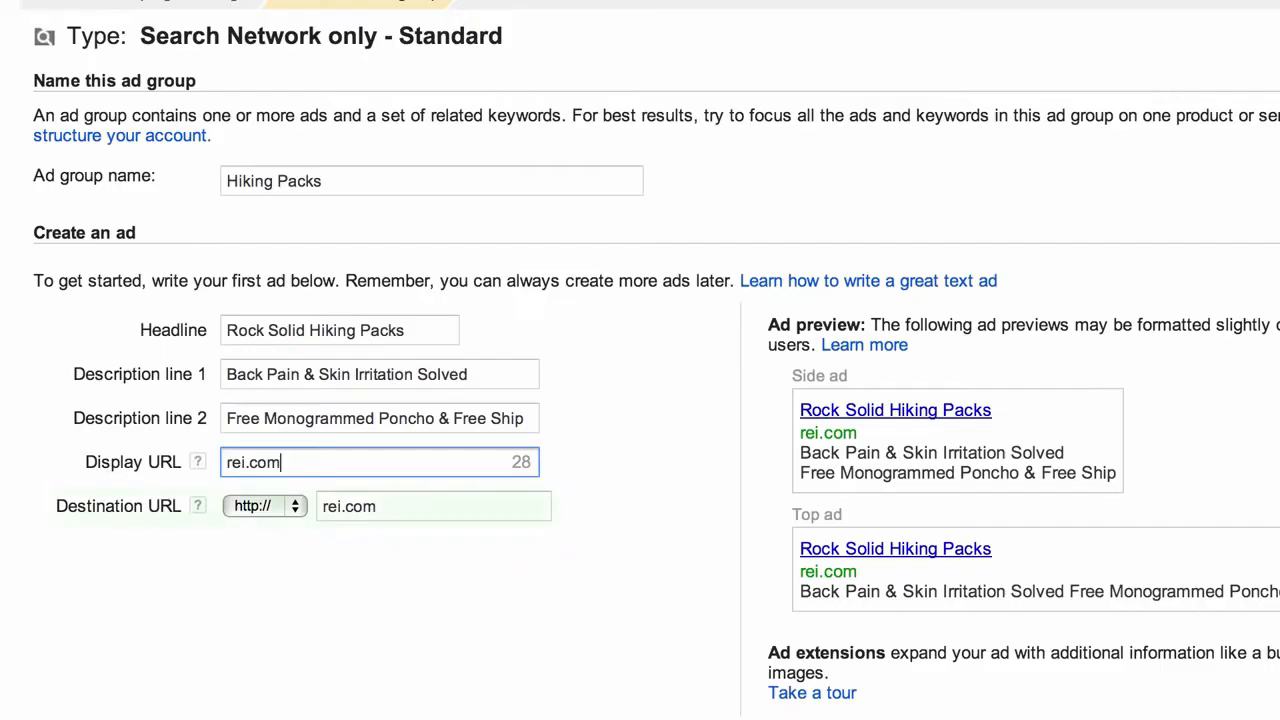
pyautogui.click(325, 500)
pyautogui.tripleClick(388, 507)
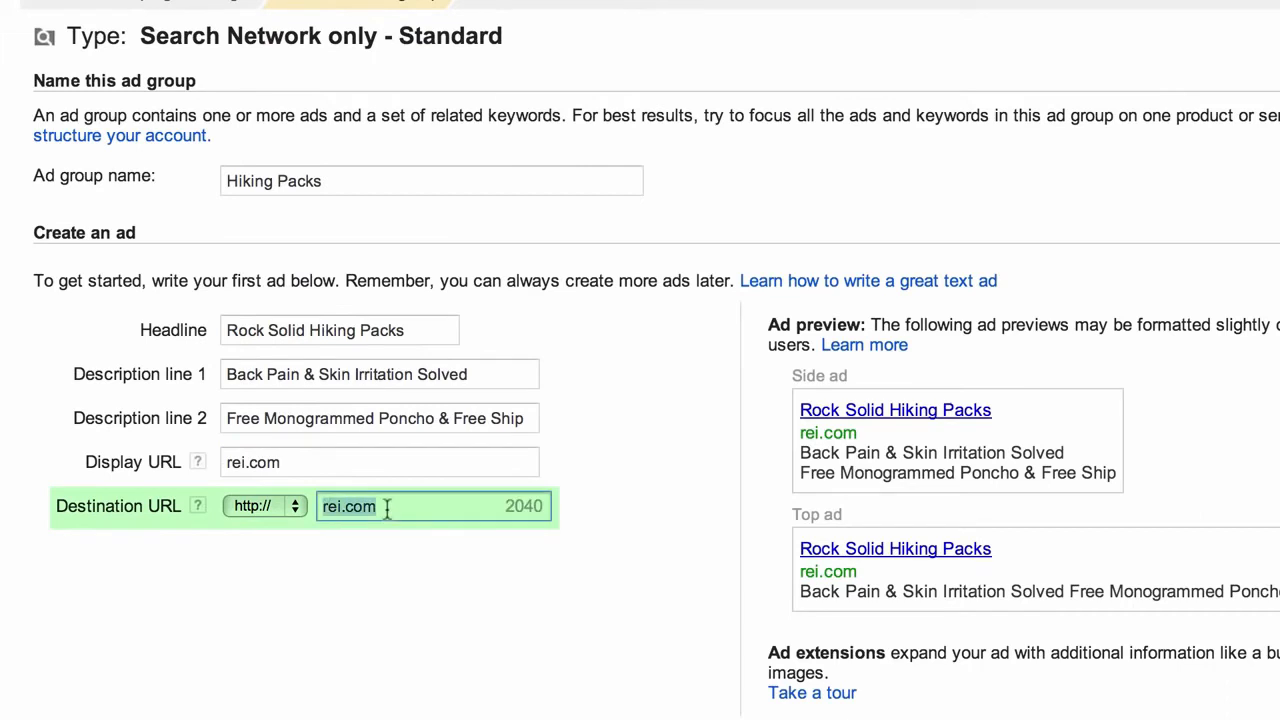
pyautogui.hotkey('ctrl', 'v')
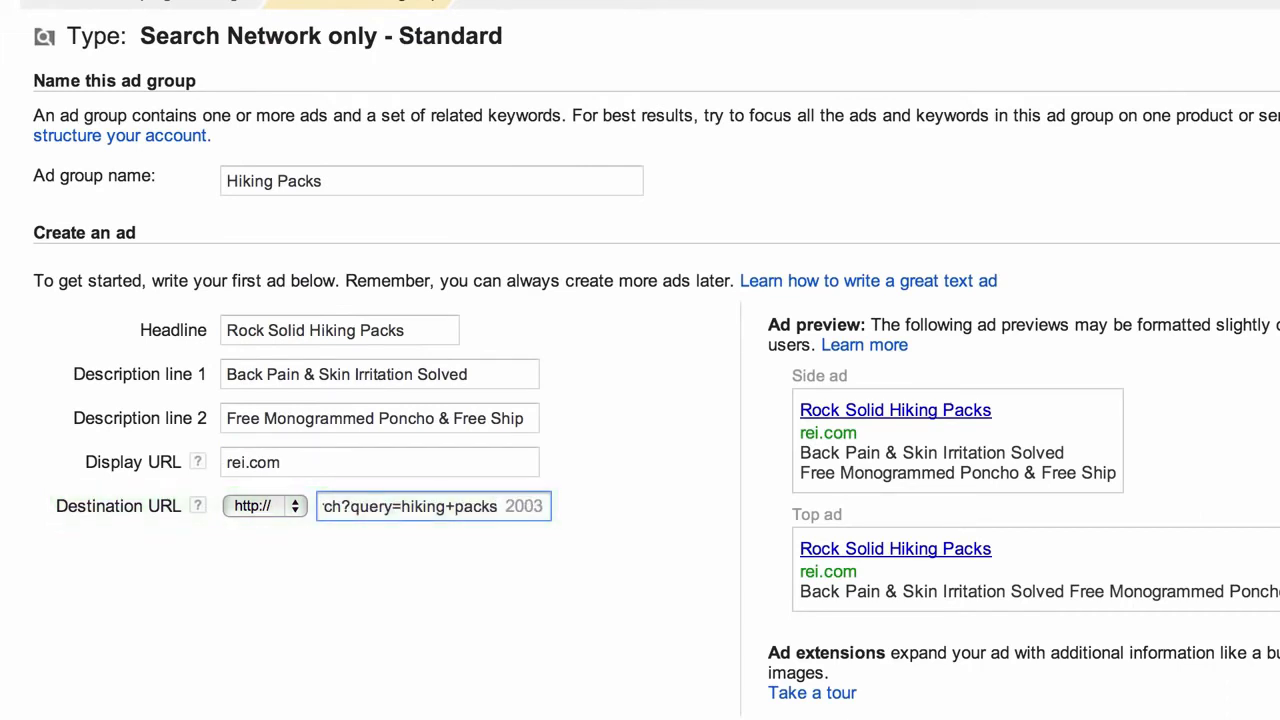
pyautogui.press('Home')
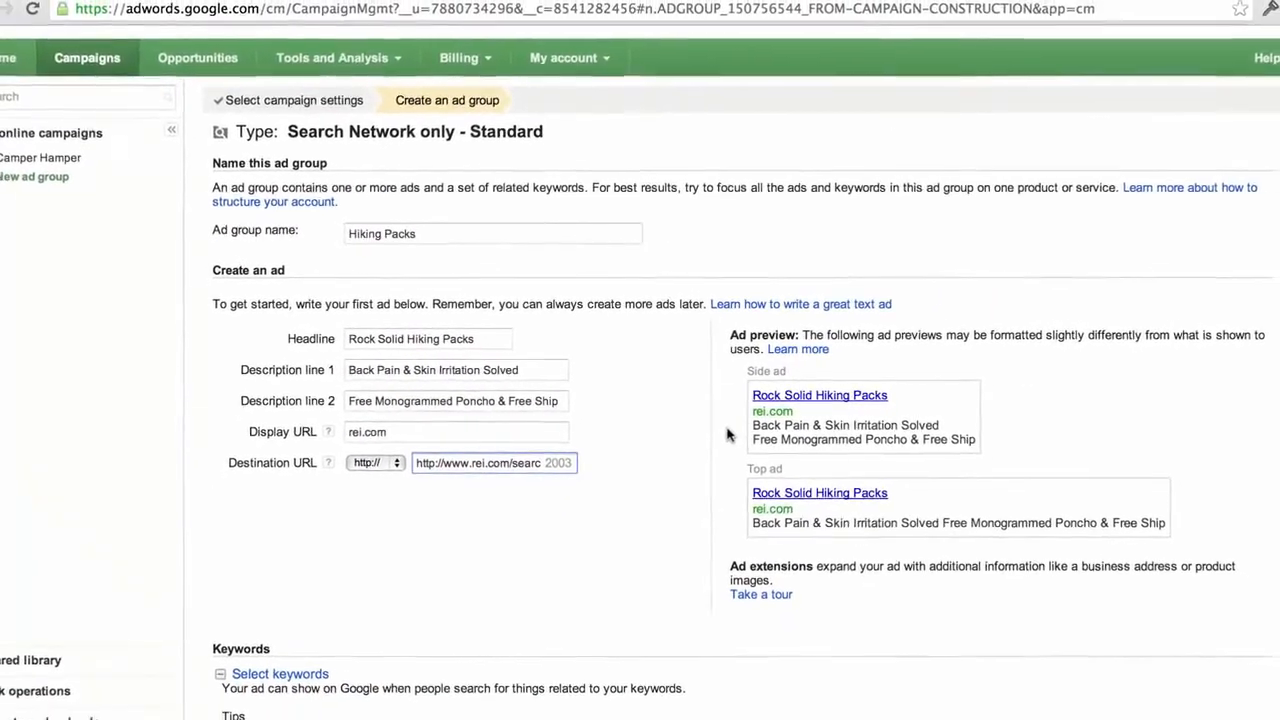
pyautogui.scroll(-1, 201, 590)
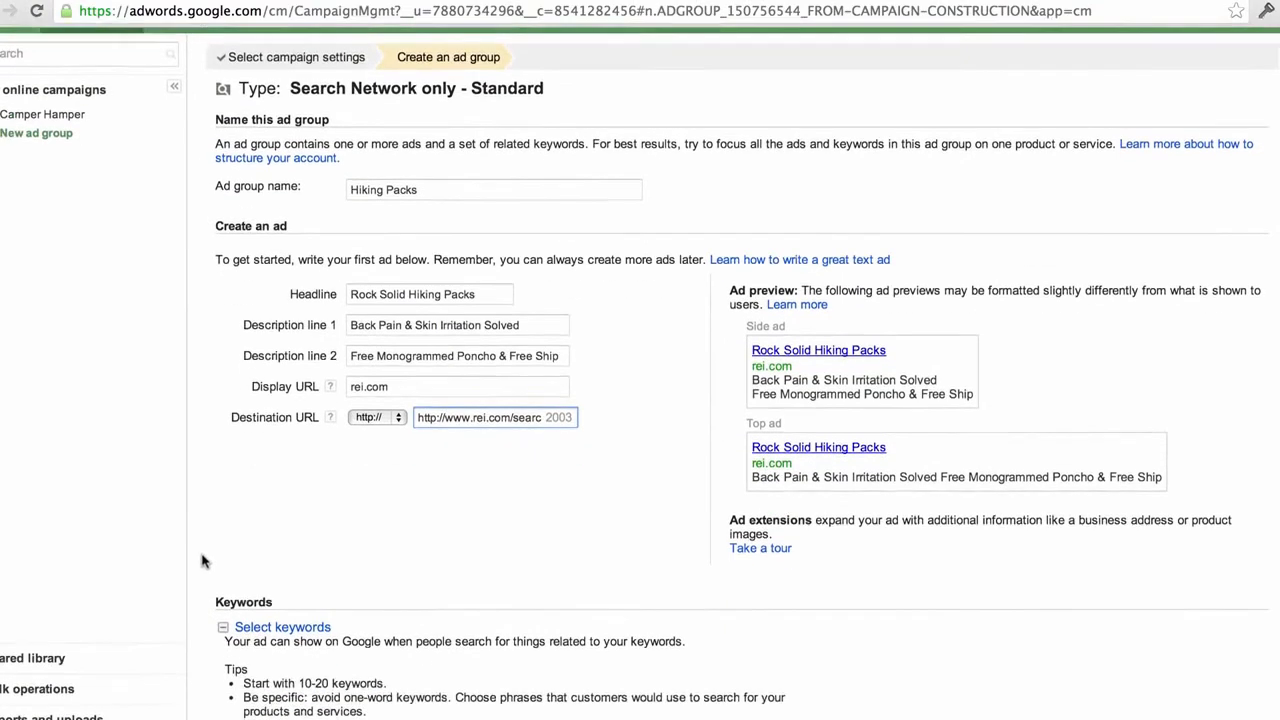
pyautogui.scroll(-5, 201, 561)
pyautogui.scroll(-3, 201, 561)
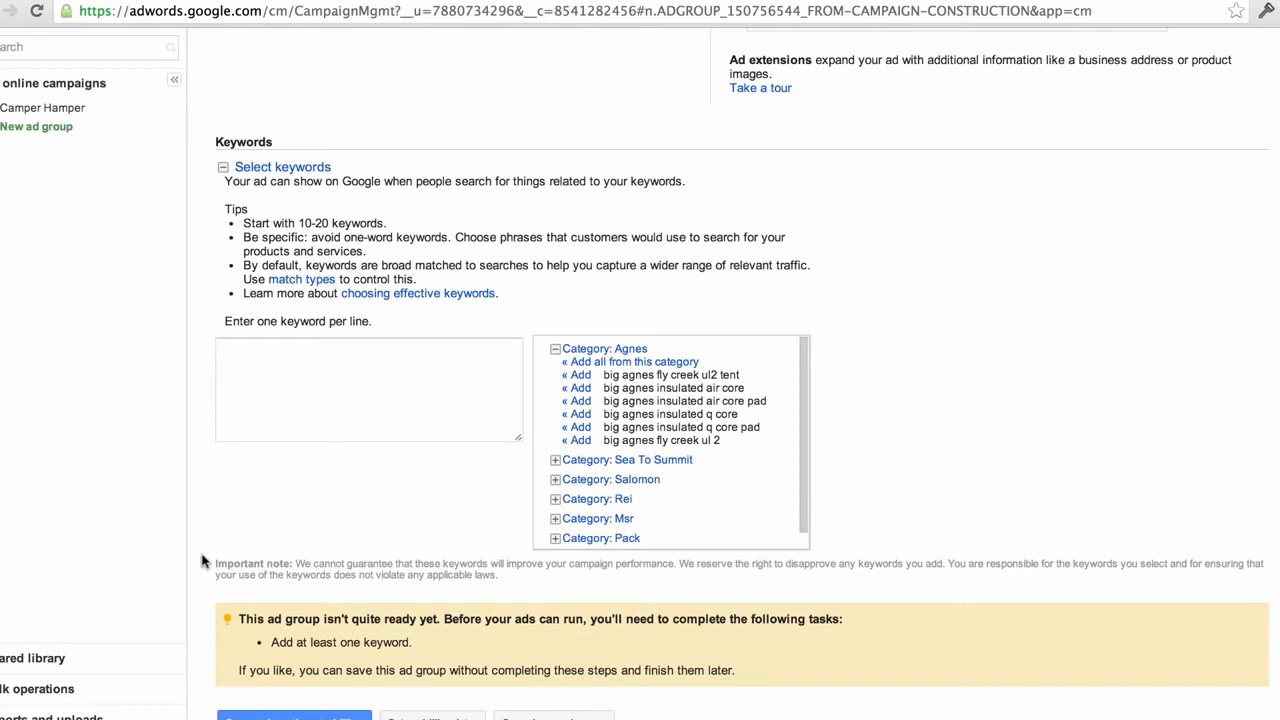
# Enter keywords 'Discount camping packs', 'camping packs sale' and 'hiking and camping packs'
pyautogui.click(337, 384)
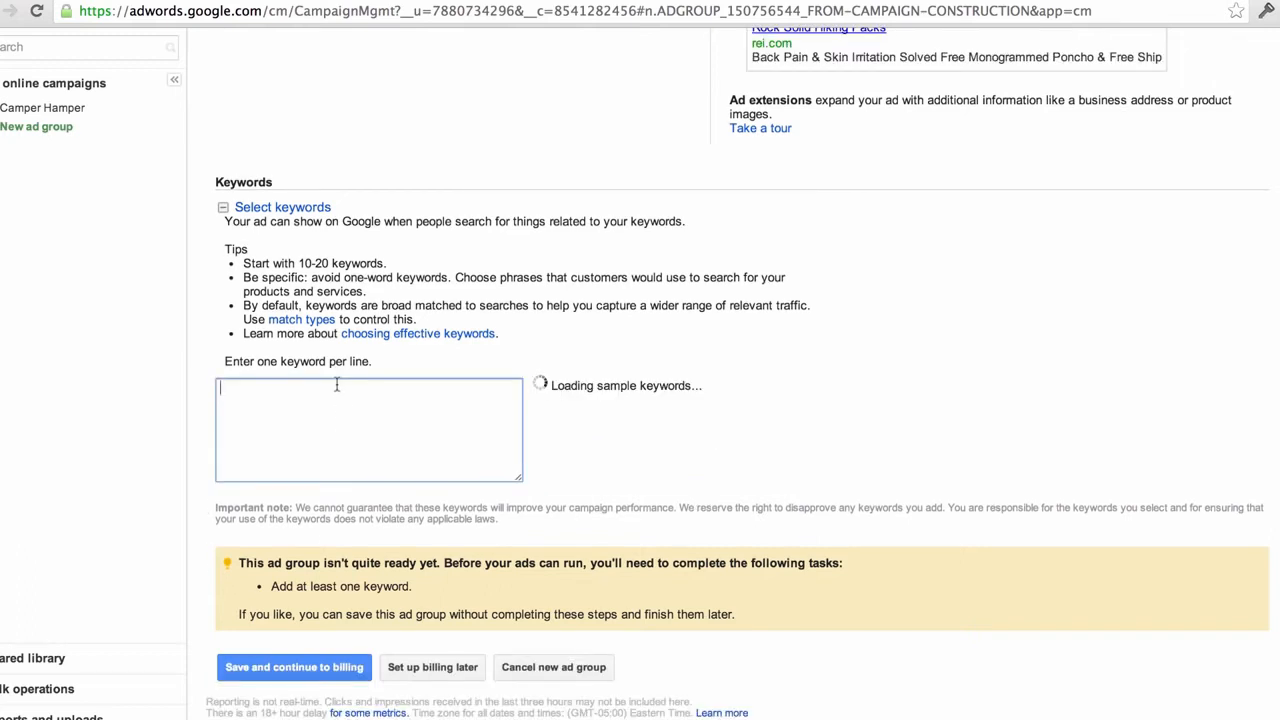
pyautogui.write('Discou')
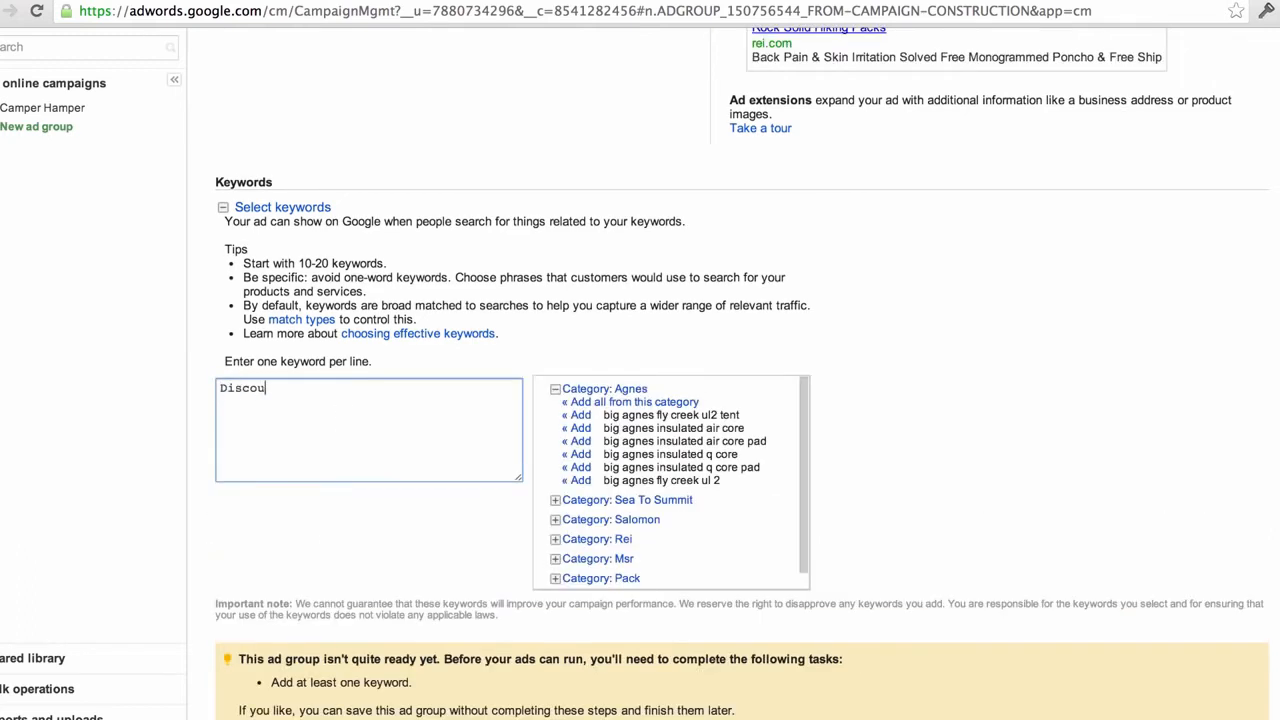
pyautogui.write('nt campin')
pyautogui.write('g packs')
pyautogui.write('campin')
pyautogui.press('BackSpace')
pyautogui.press('BackSpace')
pyautogui.write('ing pa')
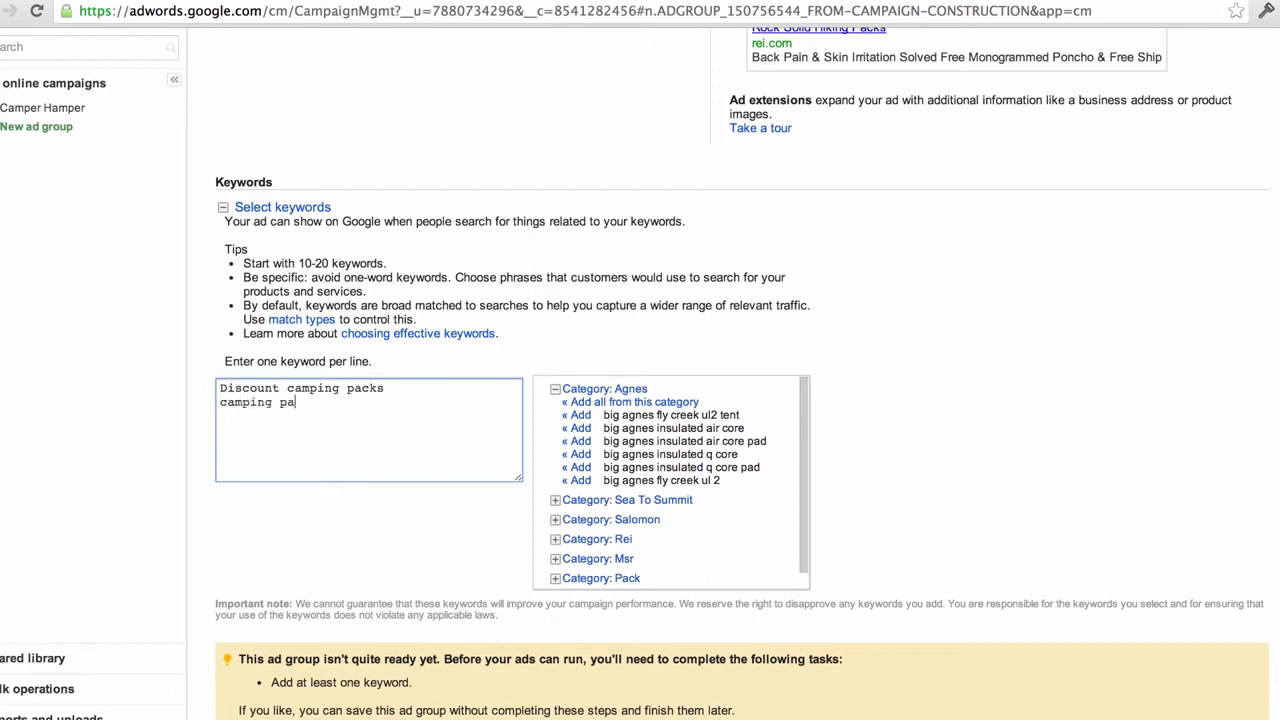
pyautogui.write('cks sale')
pyautogui.press('Return')
pyautogui.write('hiking and camping pa')
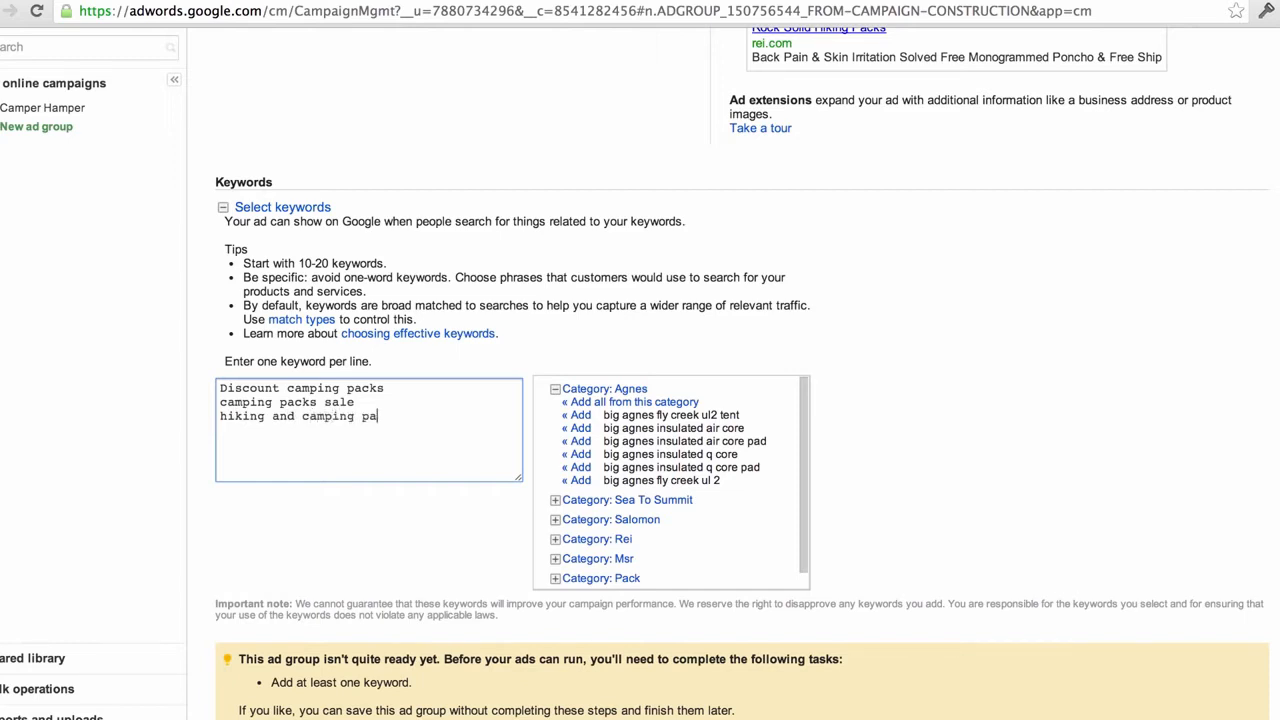
pyautogui.write('cks')
# Add keywords 'overnight camping packs', 'lightweight camping packs' and 'online camping packs'
pyautogui.press('Return')
pyautogui.write('overnight camping packs')
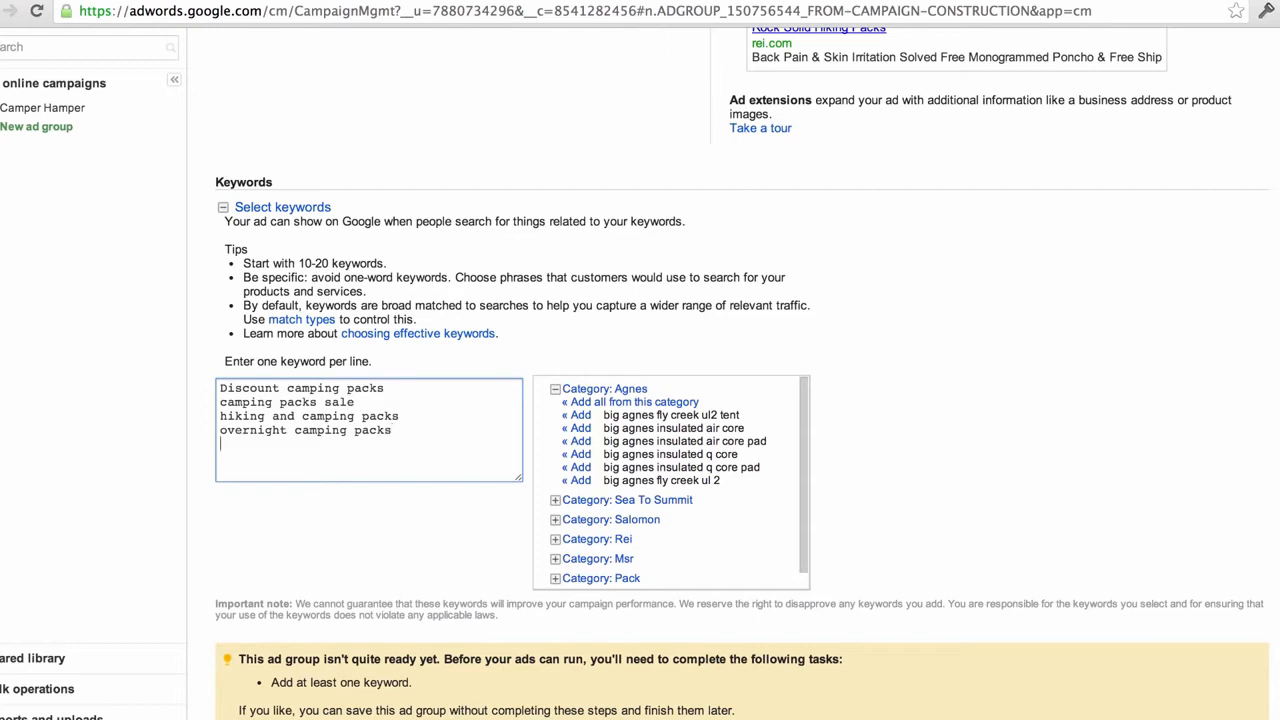
pyautogui.press('Return')
pyautogui.write('lightweight camping packs')
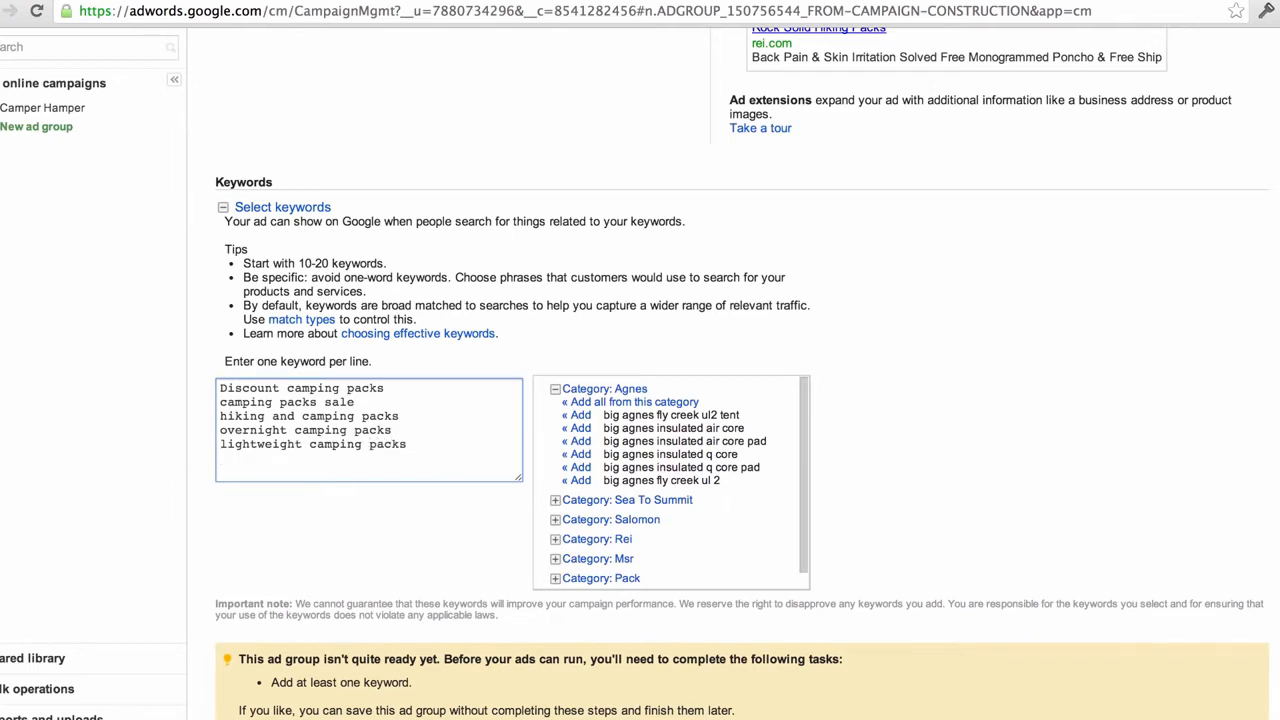
pyautogui.press('Return')
pyautogui.write('online camping packs')
# Add negative keywords '-kids' and '-children' at the end of the keyword list
pyautogui.press('Return')
pyautogui.write('-kids')
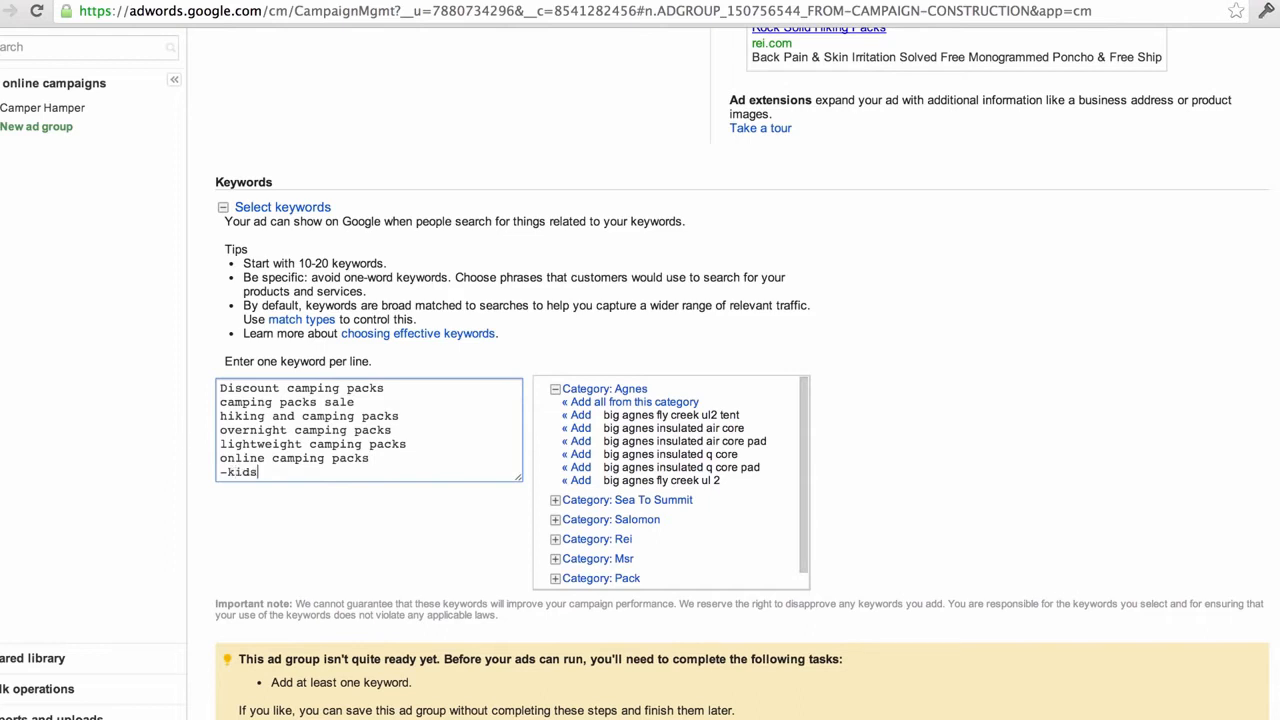
pyautogui.press('Return')
pyautogui.write('-')
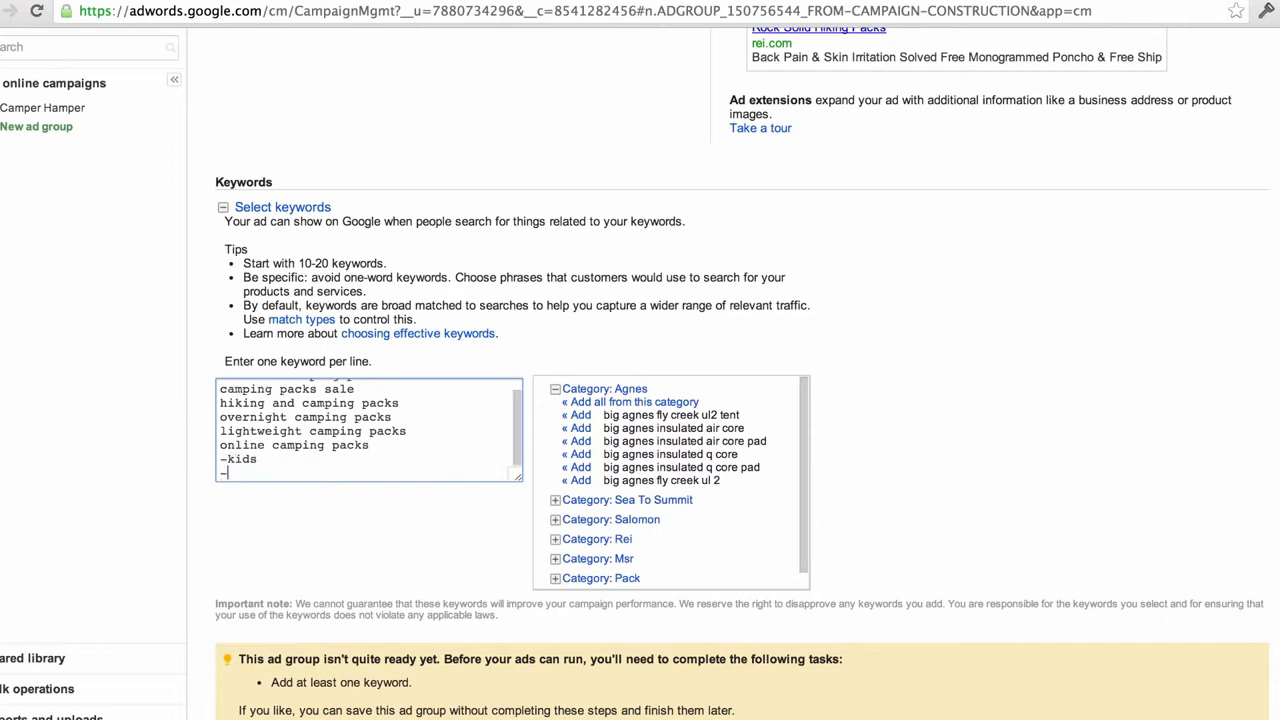
pyautogui.write('children')
pyautogui.scroll(1, 375, 551)
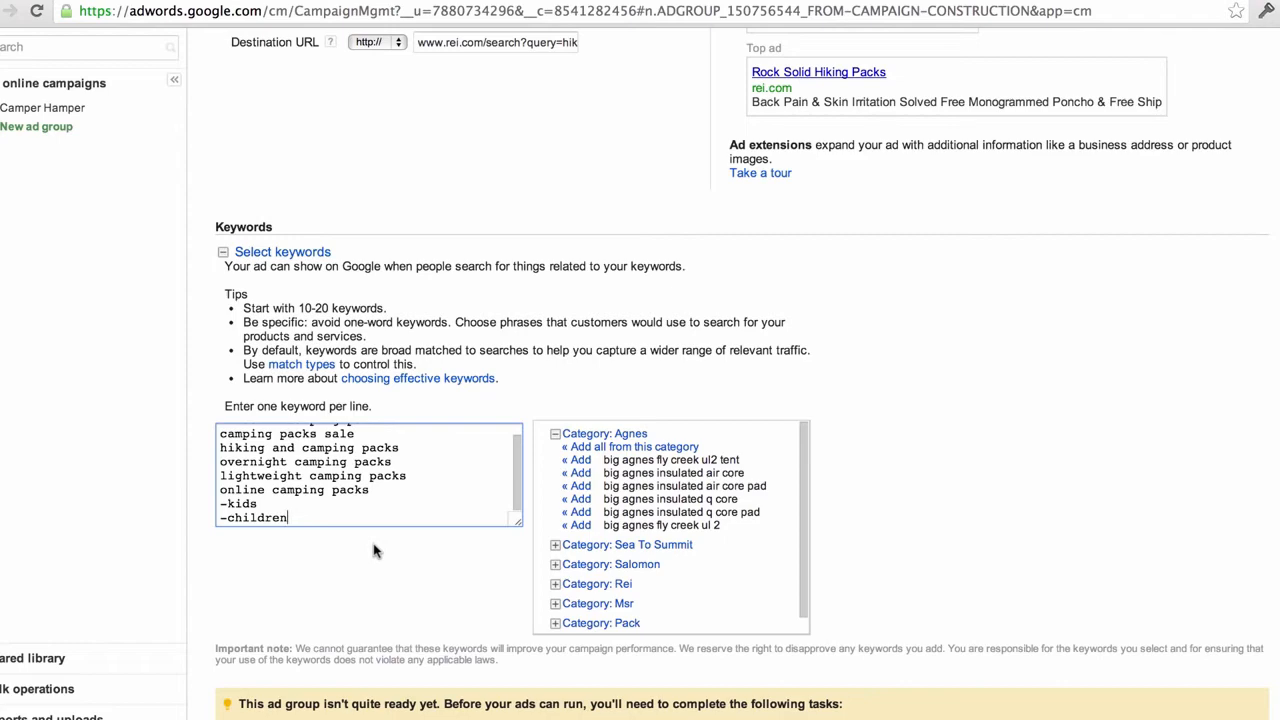
pyautogui.scroll(-3, 375, 550)
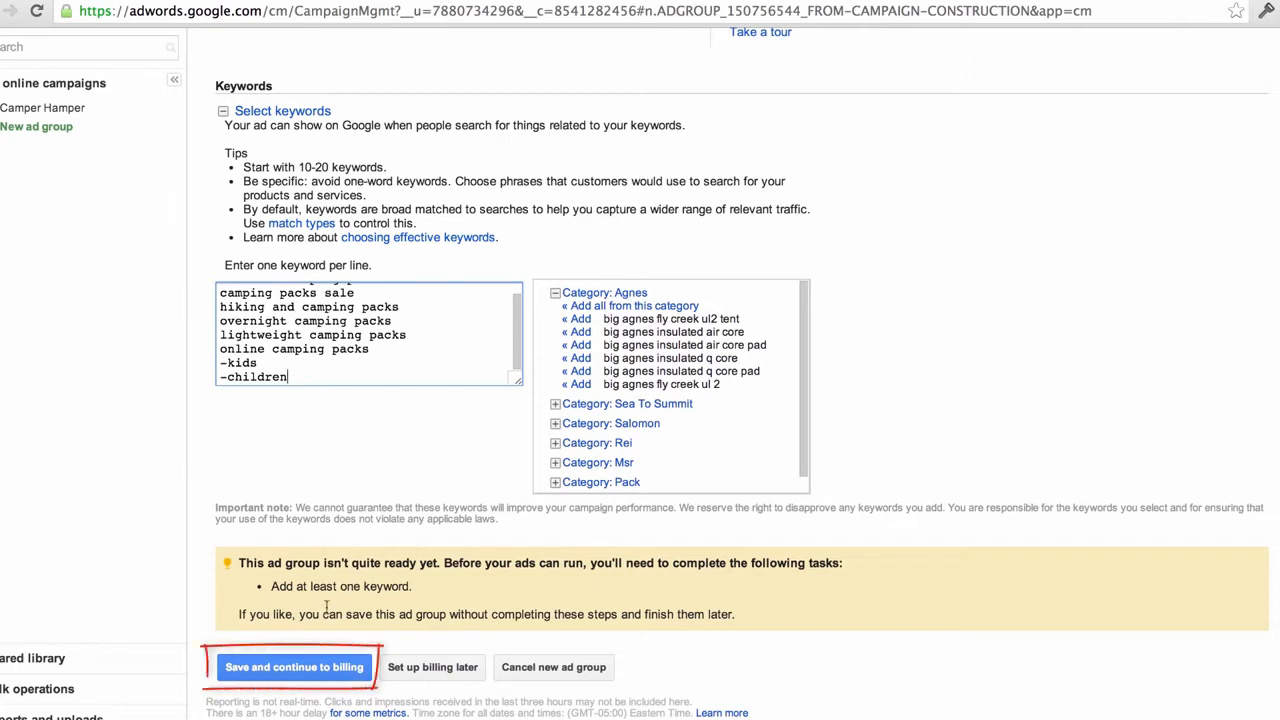
# Save the ad group and continue to billing with United States as the country
pyautogui.click(287, 668)
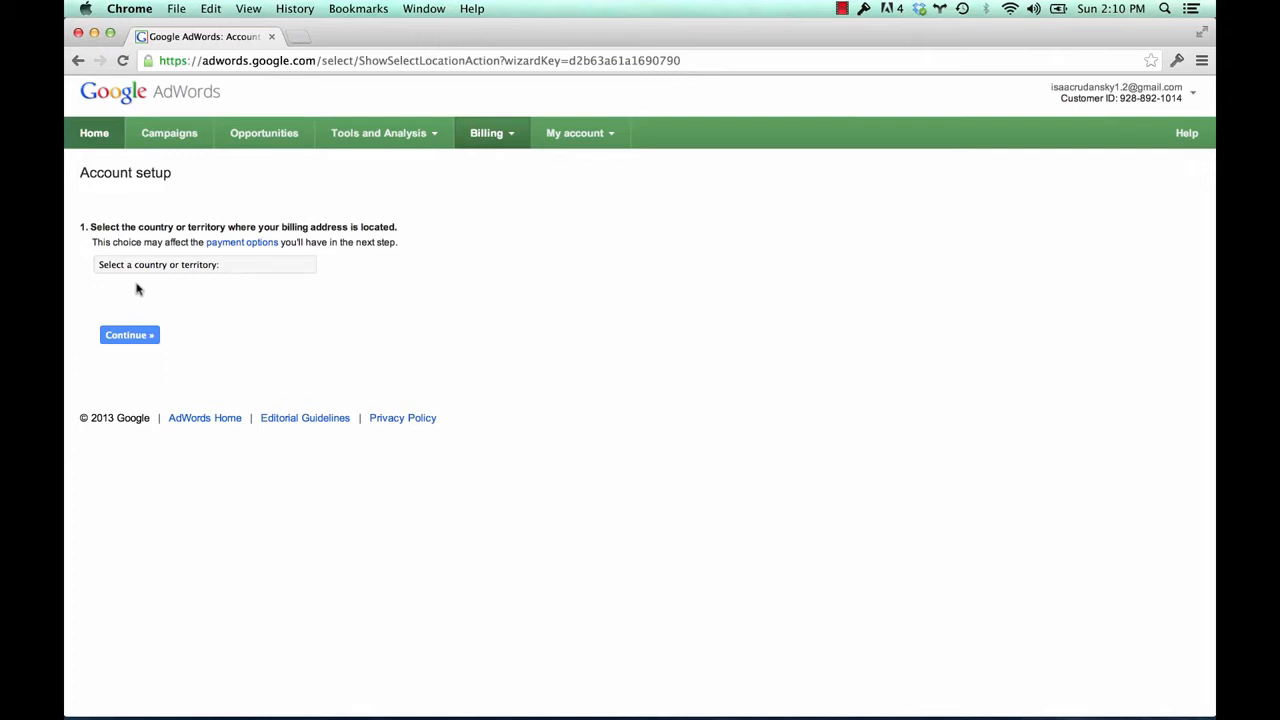
pyautogui.click(184, 264)
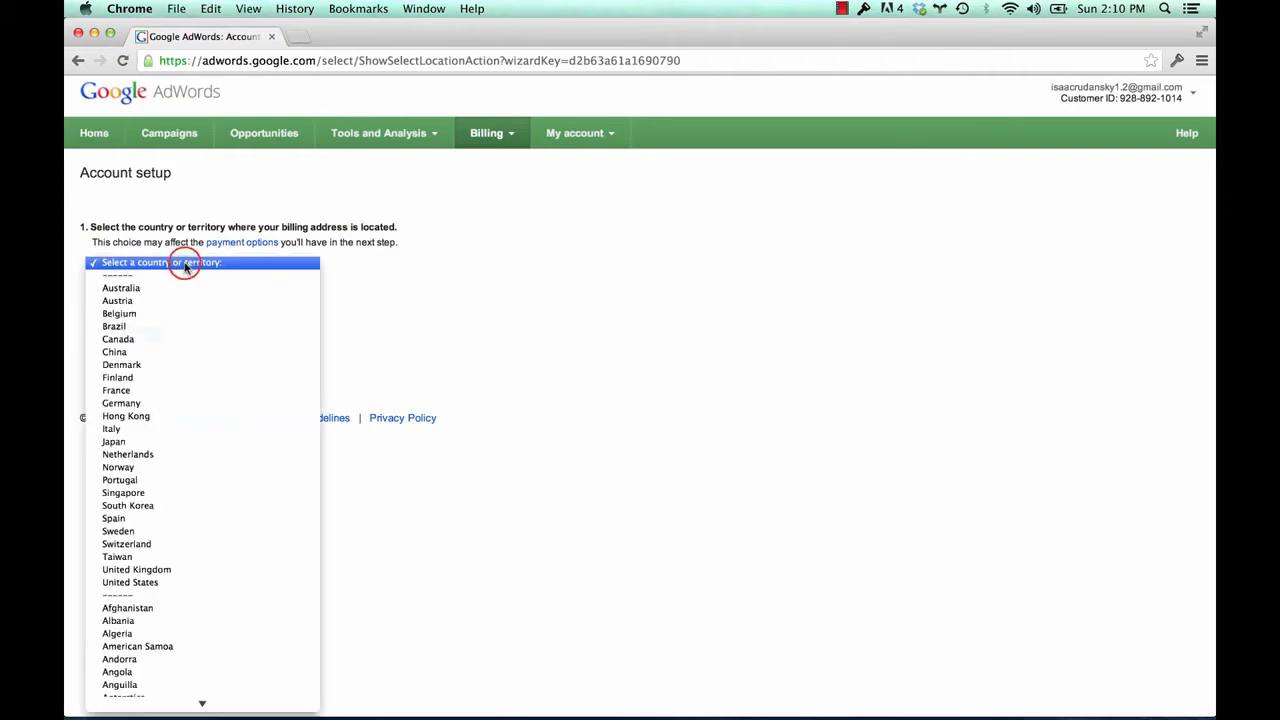
pyautogui.write('un')
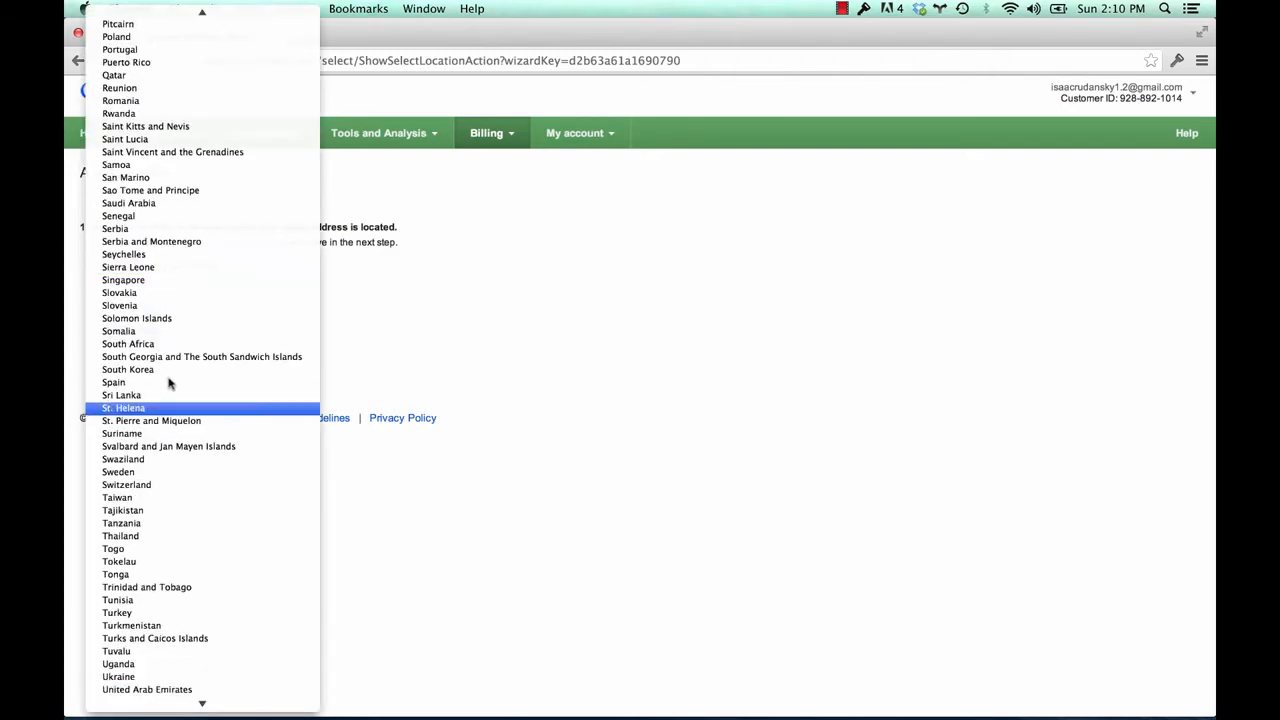
pyautogui.scroll(-3, 167, 537)
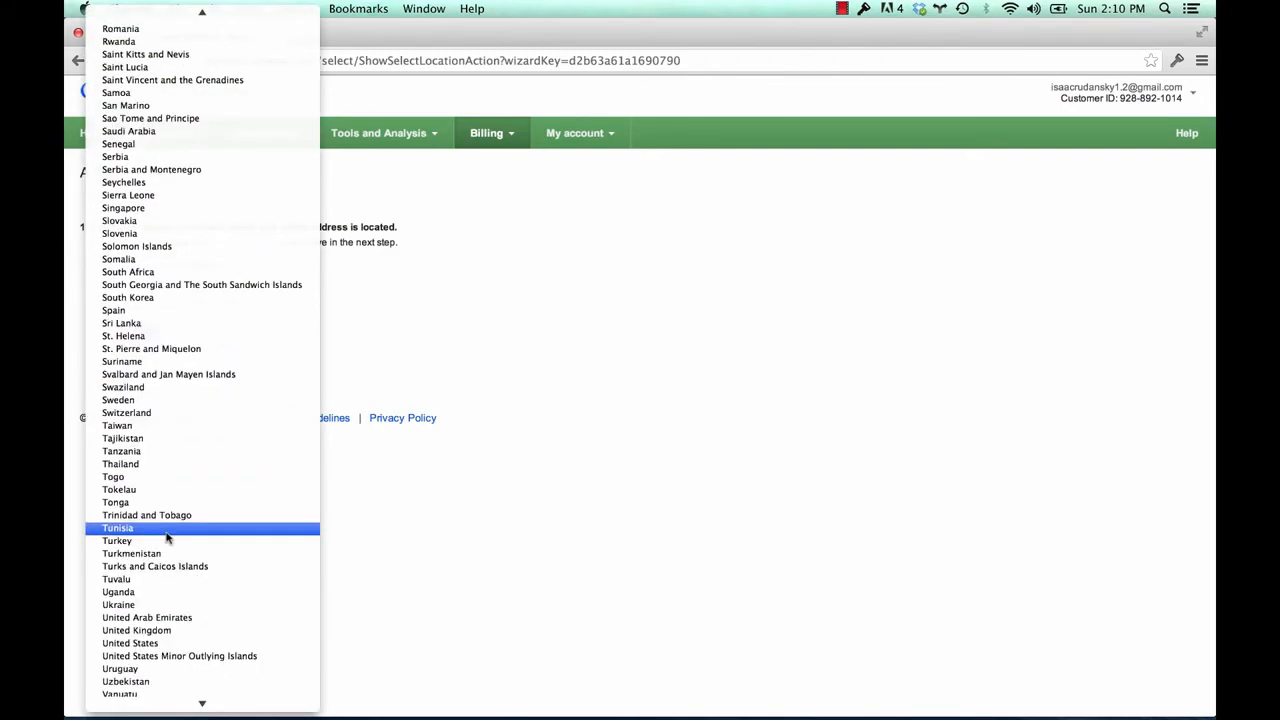
pyautogui.click(159, 634)
pyautogui.click(160, 643)
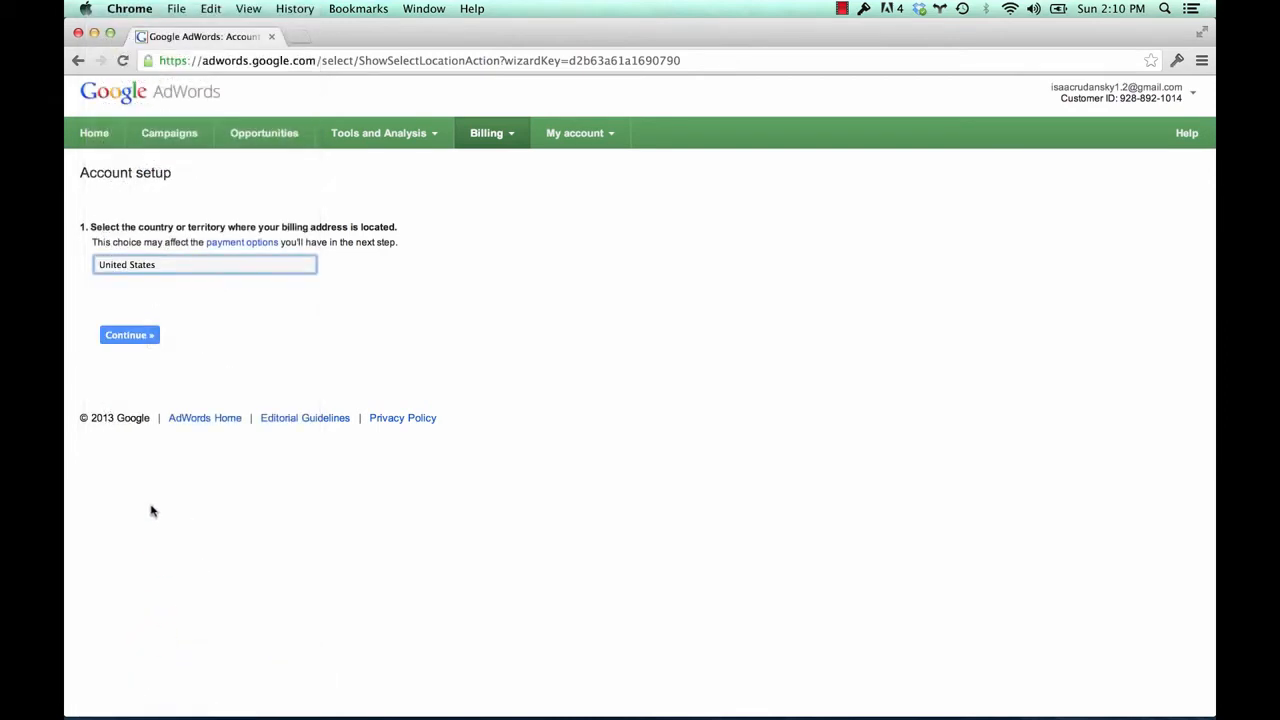
pyautogui.click(133, 336)
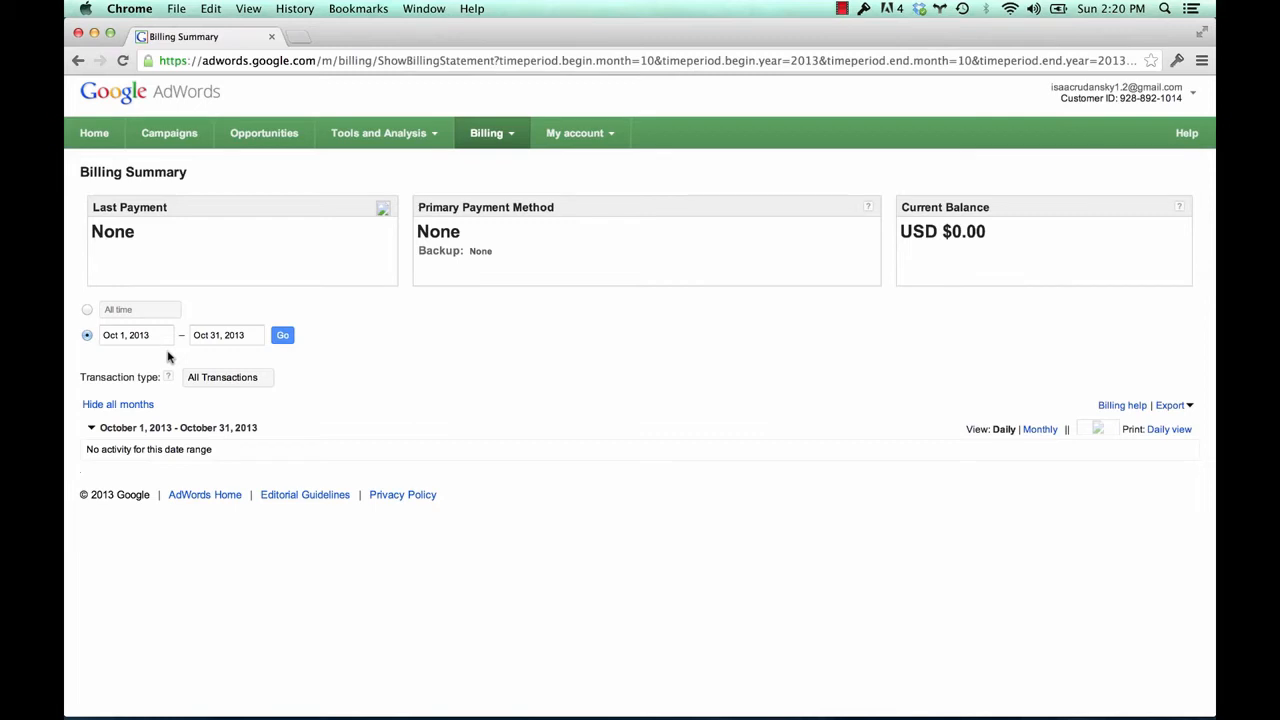
# From Billing preferences, choose United States as the billing country and continue
pyautogui.click(489, 137)
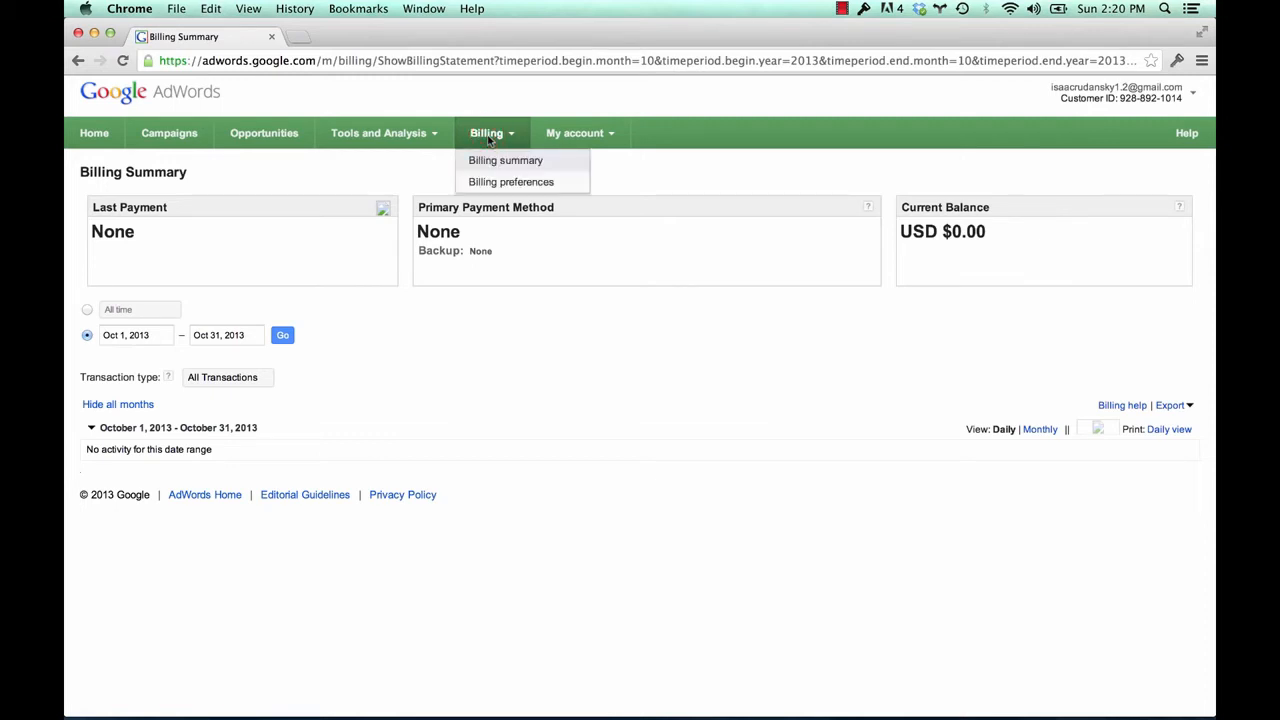
pyautogui.click(500, 187)
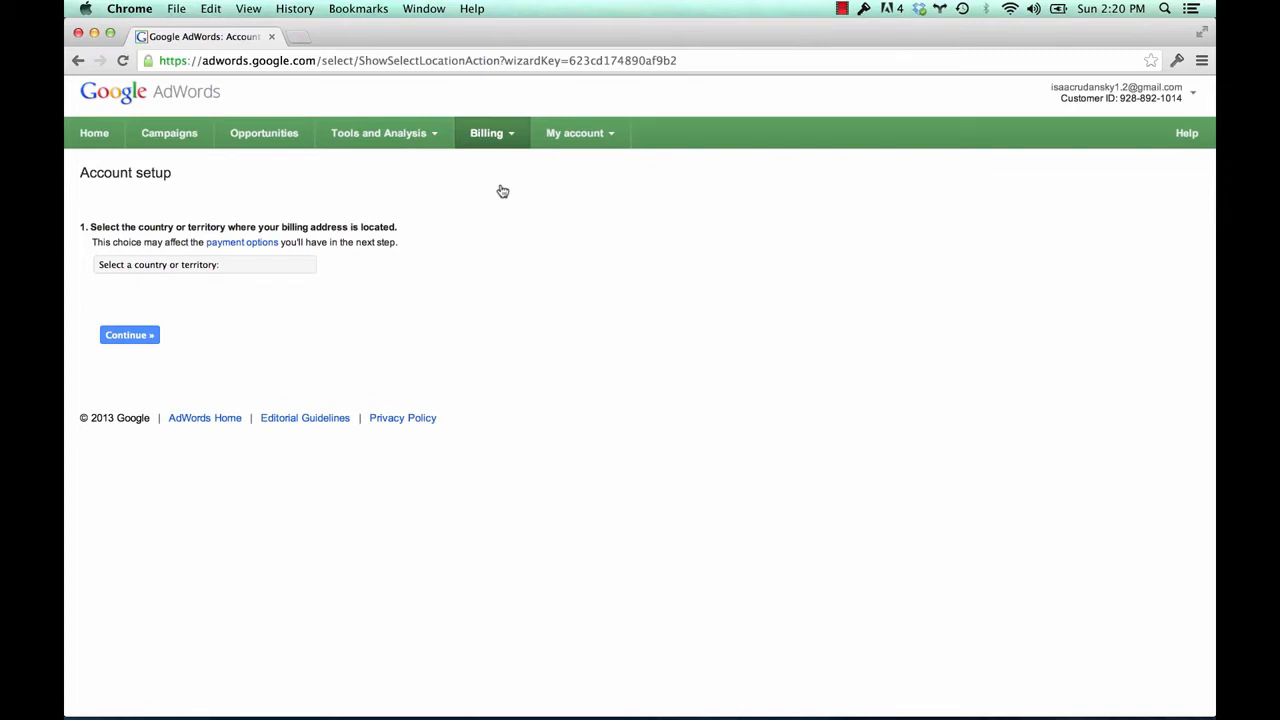
pyautogui.click(246, 256)
pyautogui.write('united')
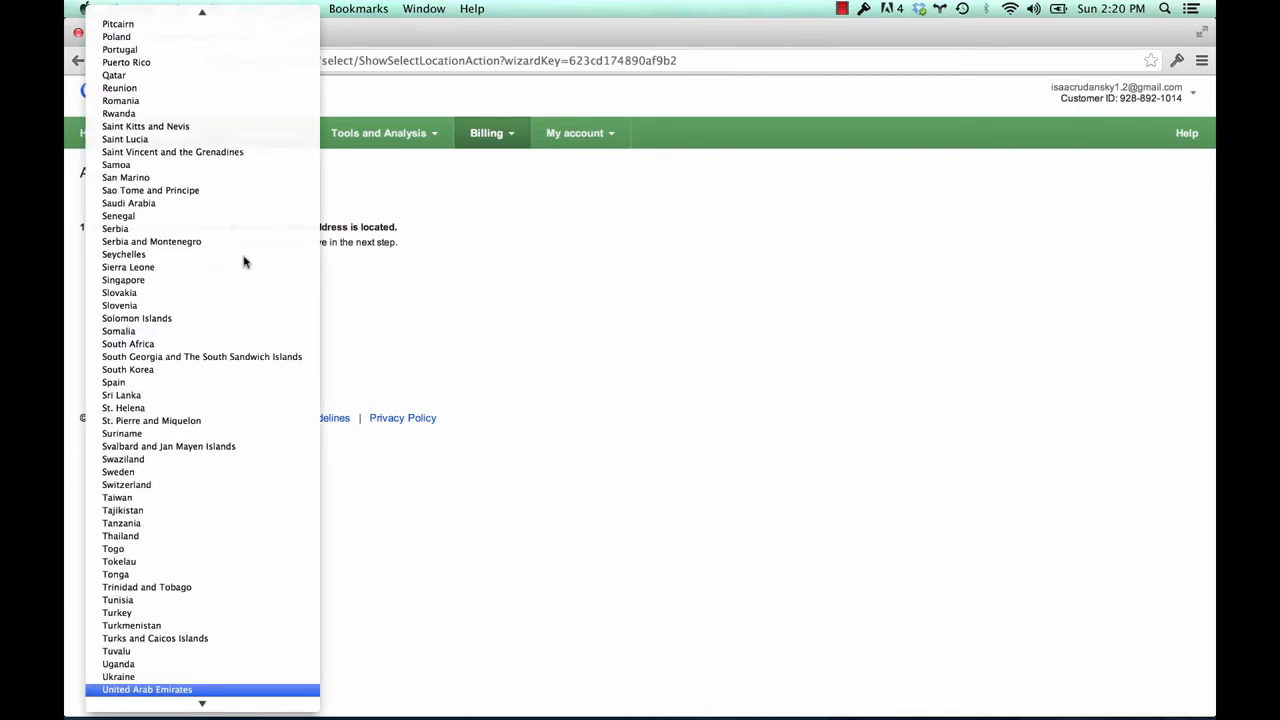
pyautogui.scroll(-2, 145, 600)
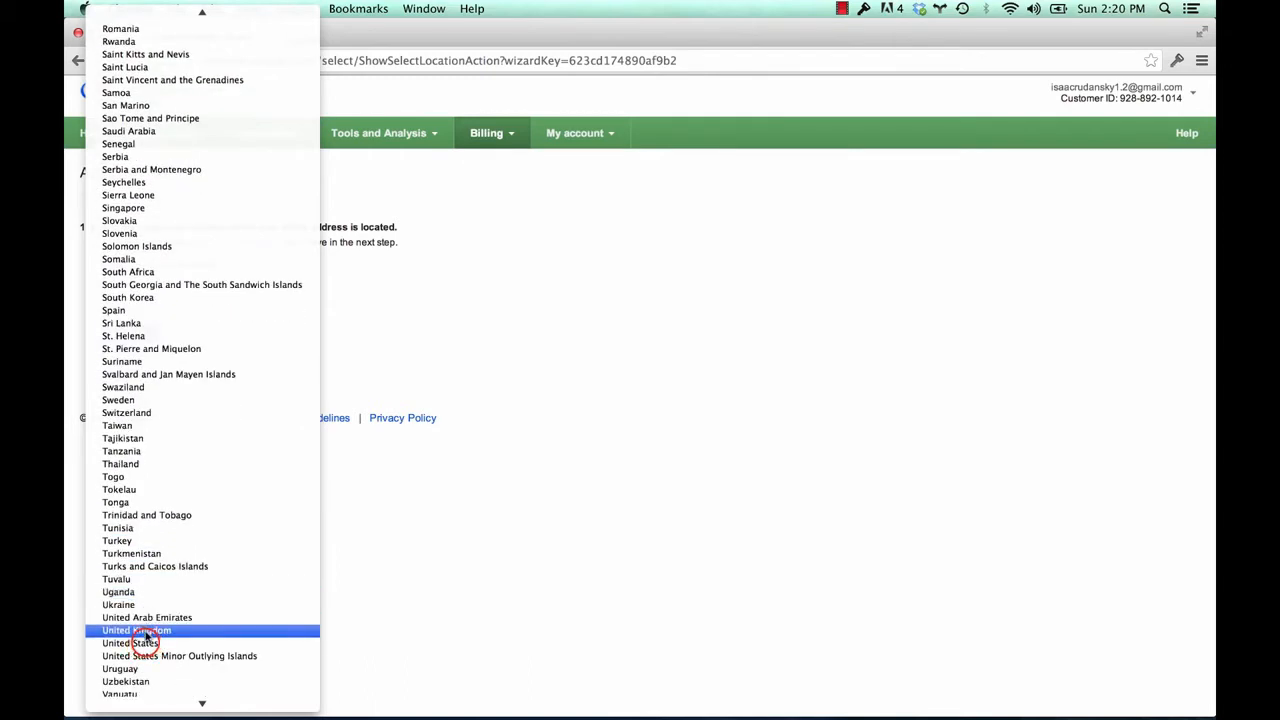
pyautogui.click(145, 644)
pyautogui.click(126, 336)
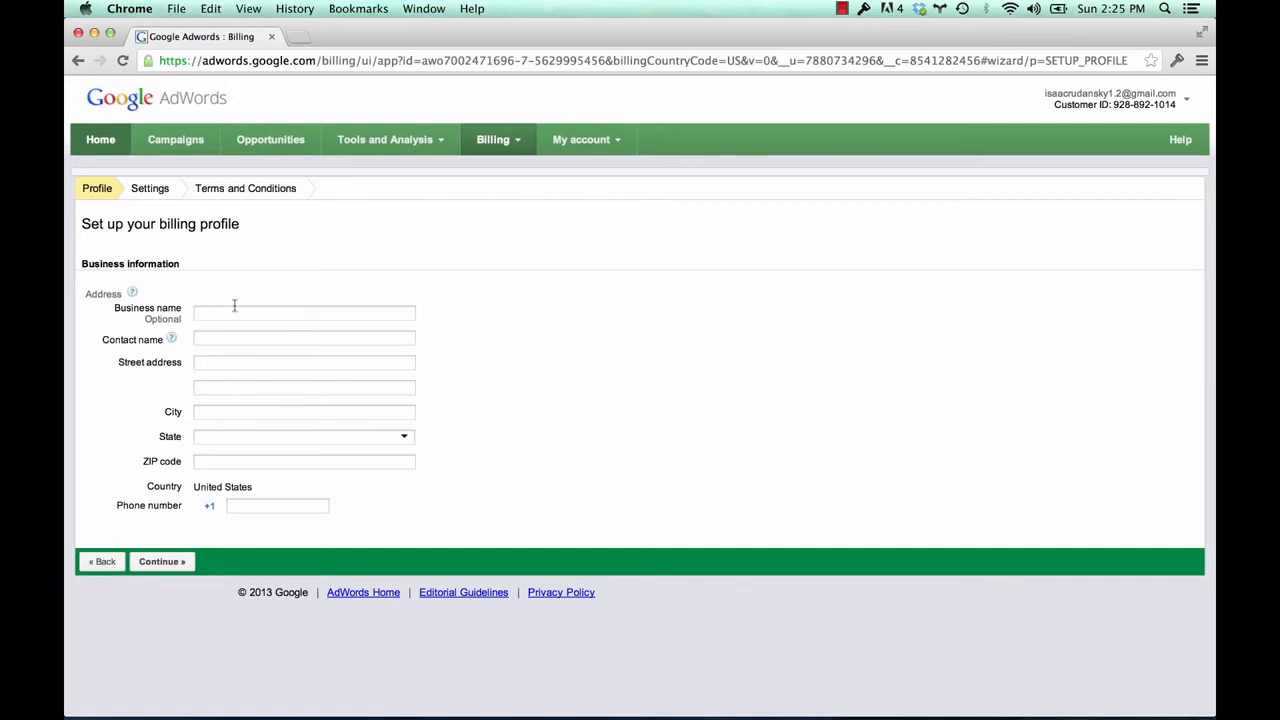
# Enter business name Camper Hamper and the contact's full name
pyautogui.click(234, 310)
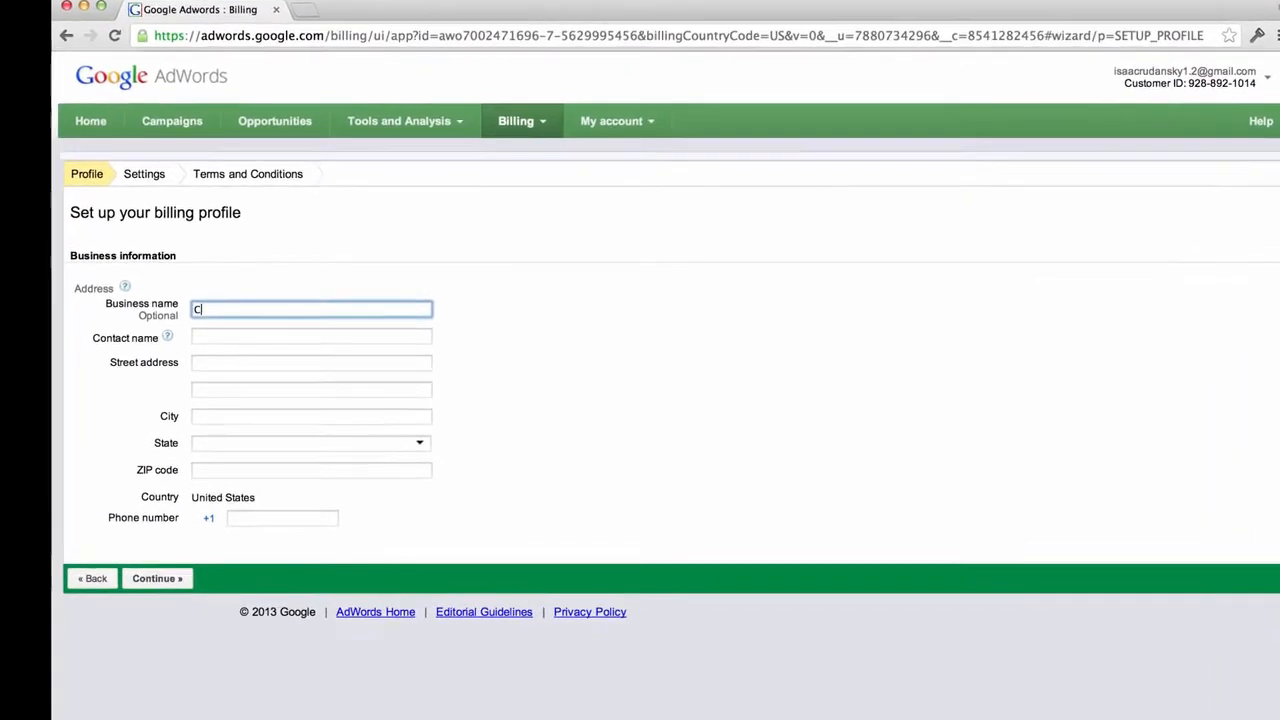
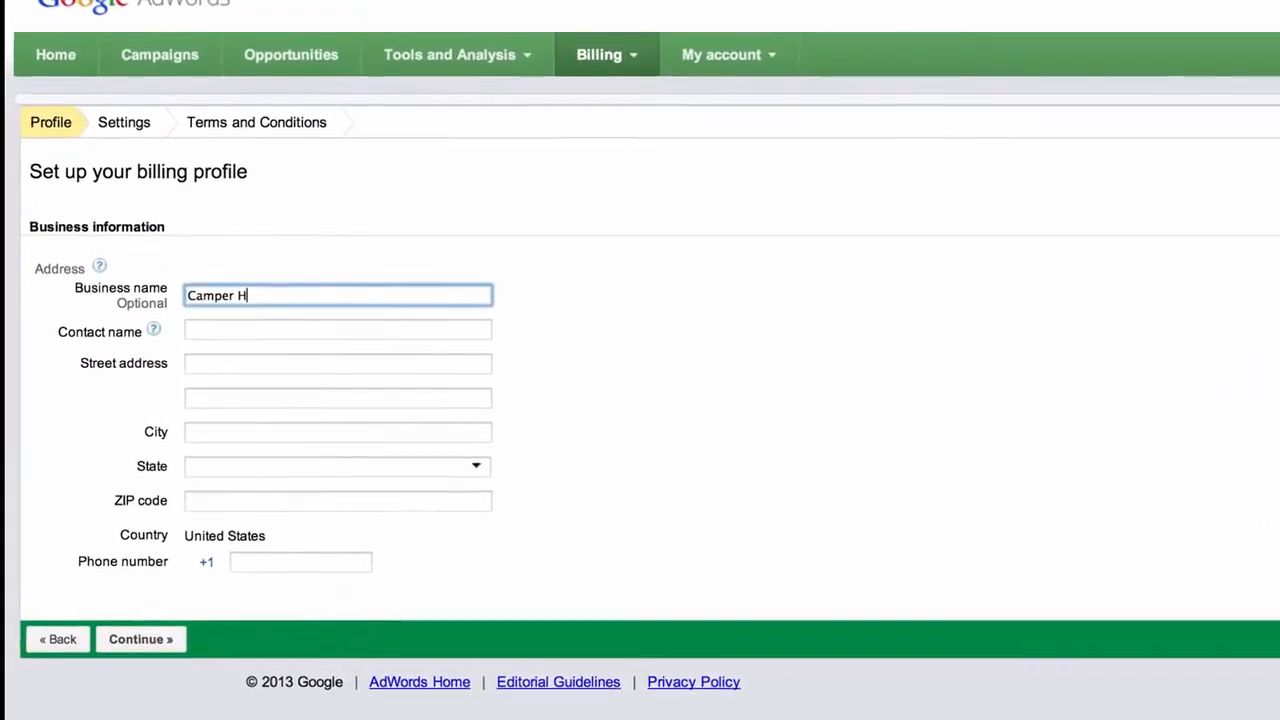
pyautogui.press('Tab')
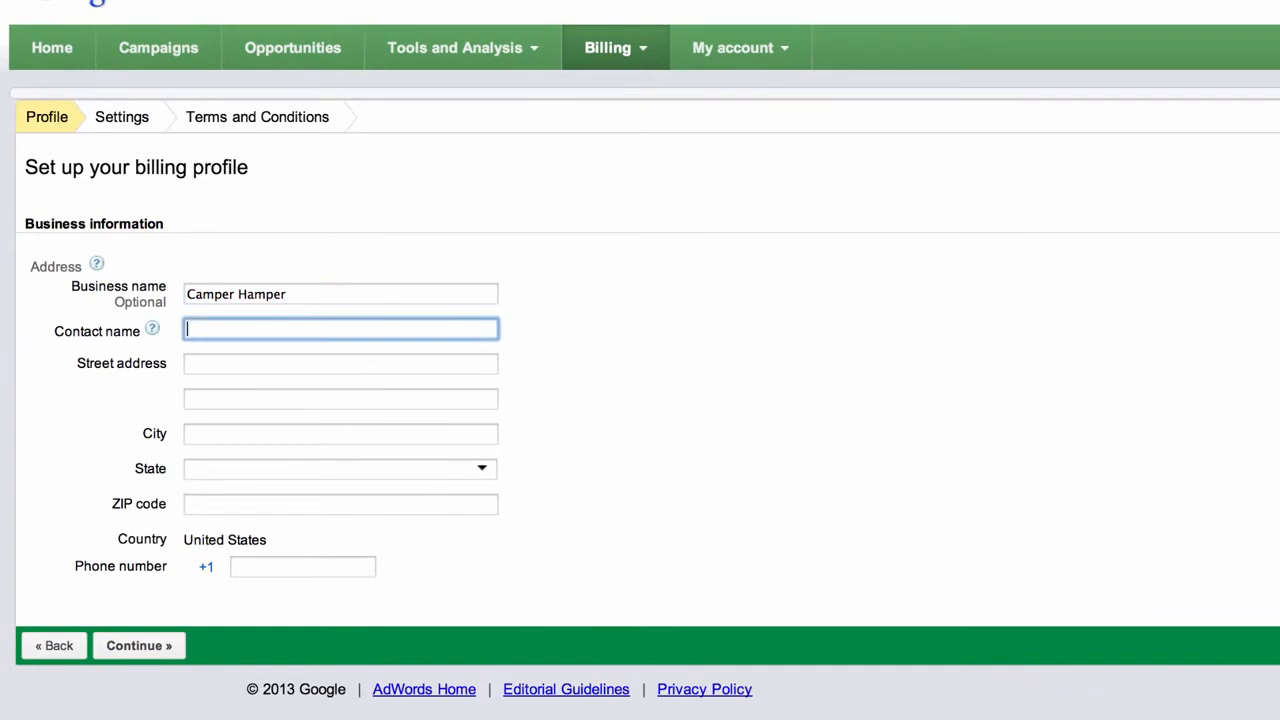
# Fill in the billing profile's street address, city, state and ZIP code
pyautogui.click(229, 363)
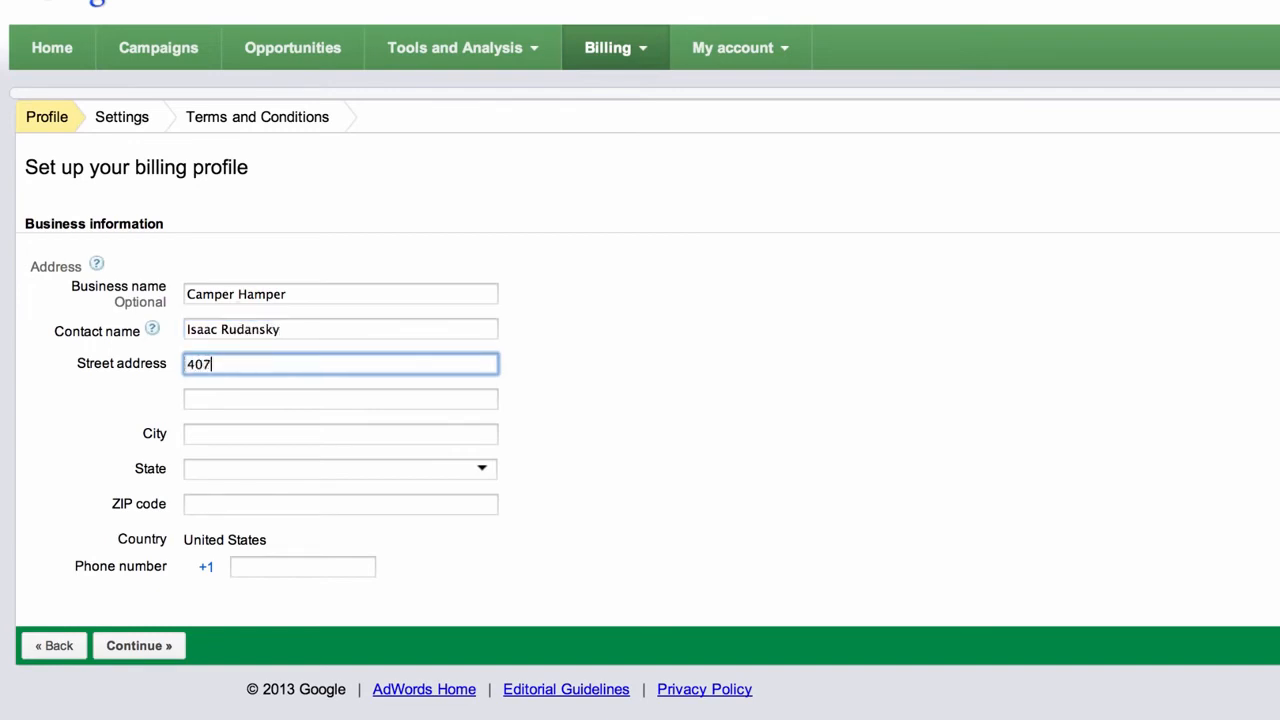
pyautogui.click(219, 434)
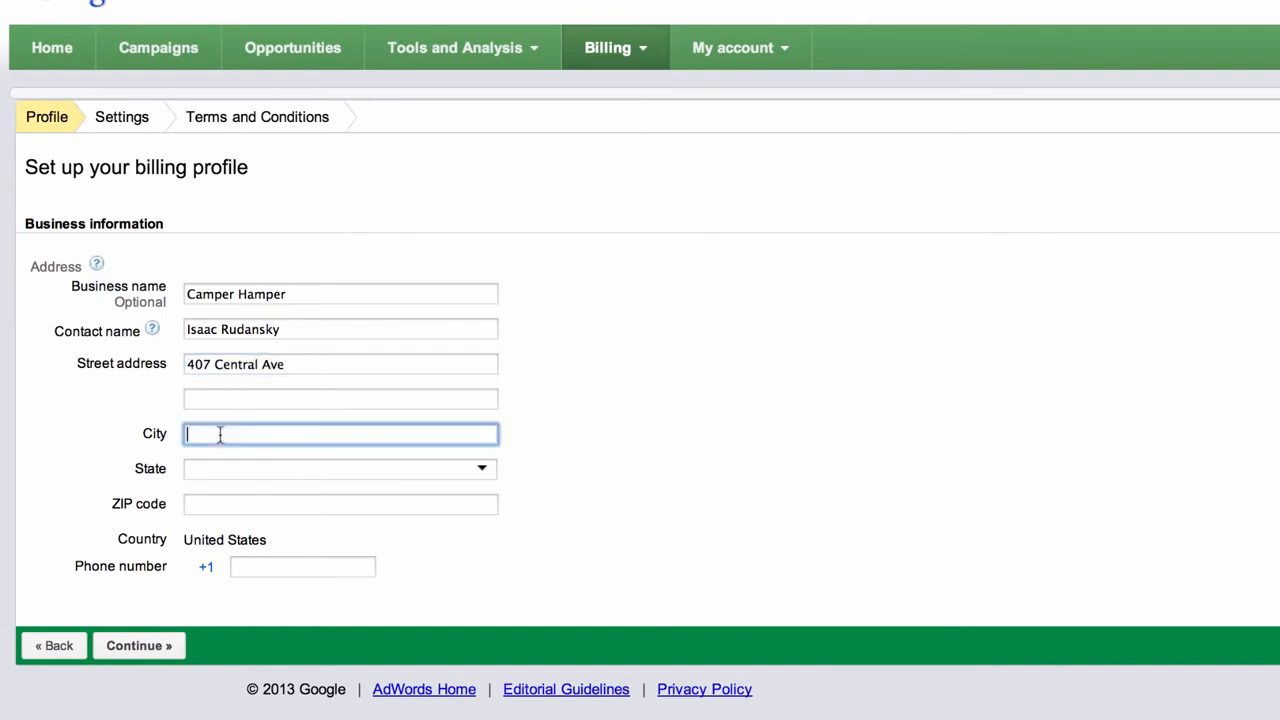
pyautogui.write('Cedarhurst')
pyautogui.click(226, 472)
pyautogui.write('N')
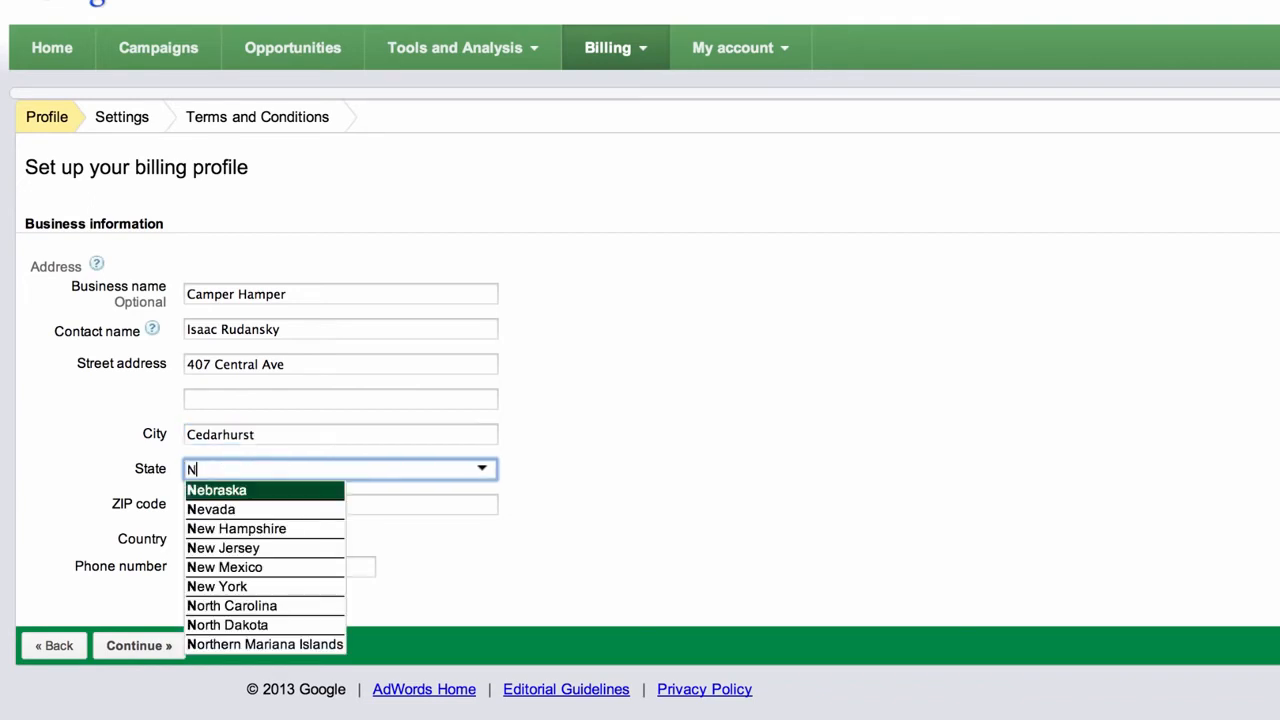
pyautogui.press('Down')
pyautogui.press('Down')
pyautogui.press('Down')
pyautogui.press('Down')
pyautogui.press('Down')
pyautogui.press('Return')
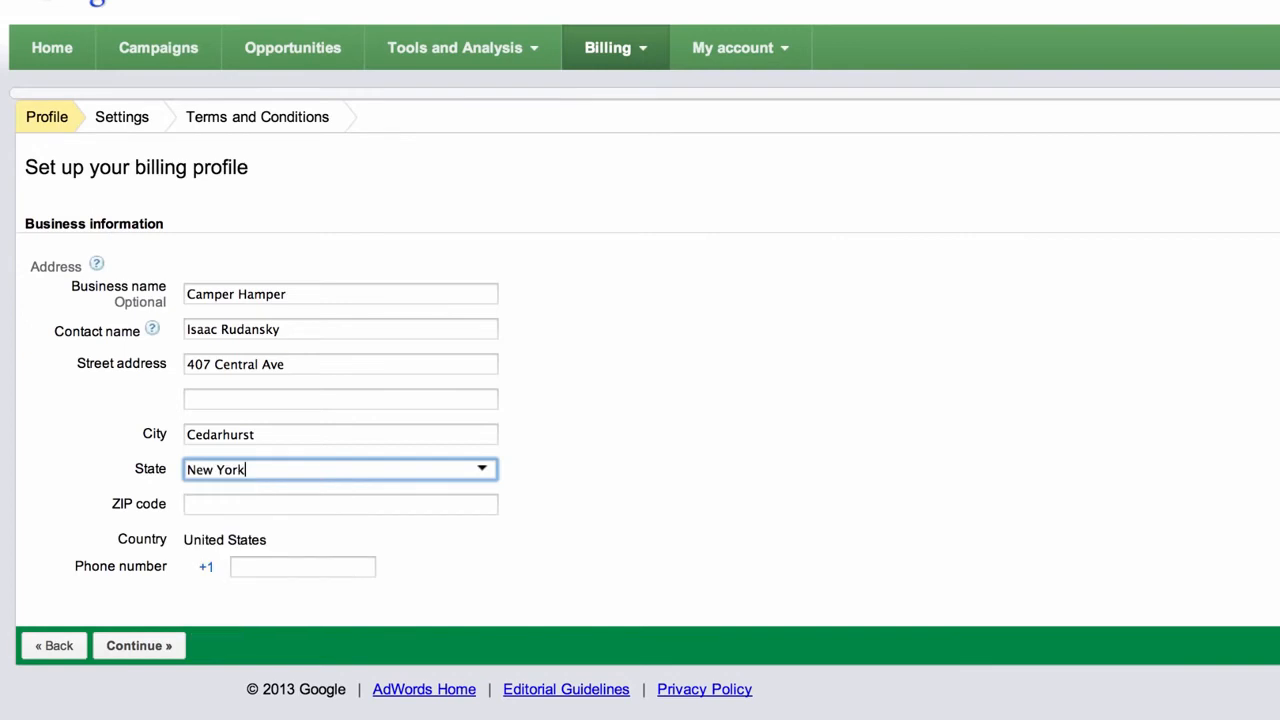
pyautogui.click(230, 503)
pyautogui.write('11')
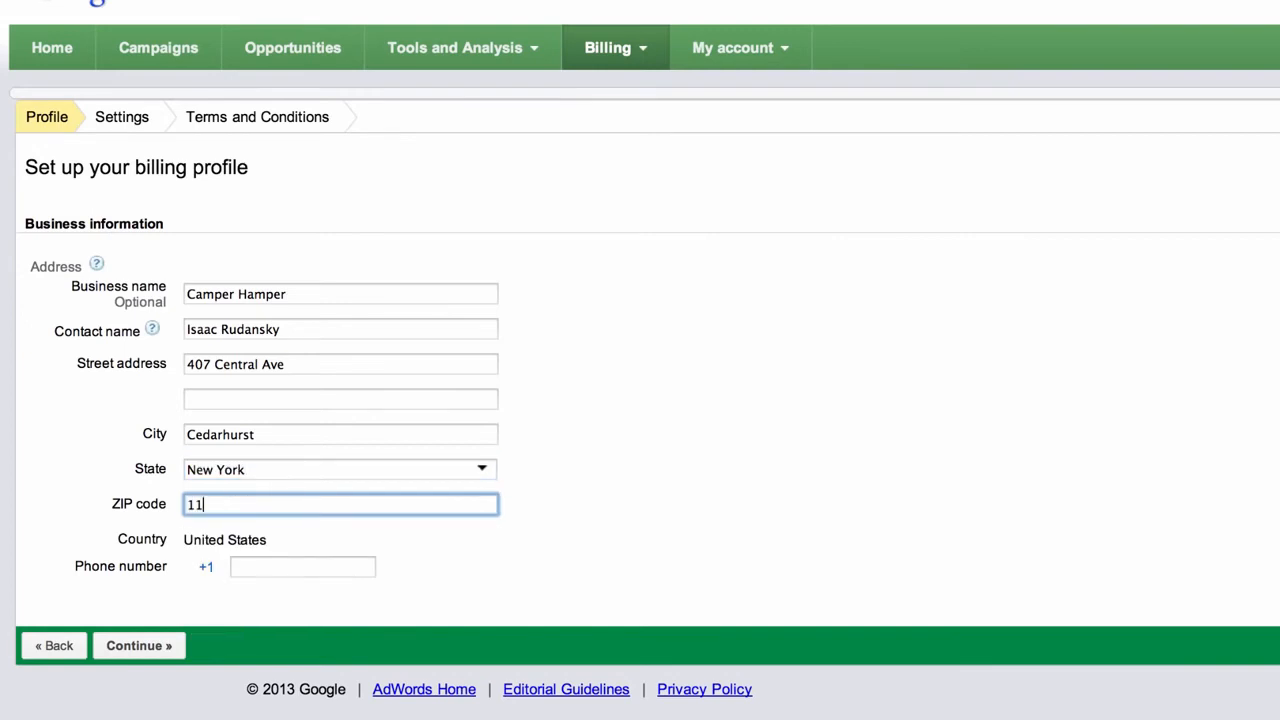
pyautogui.write('516')
# Add the contact's phone number and submit the business information
pyautogui.click(273, 568)
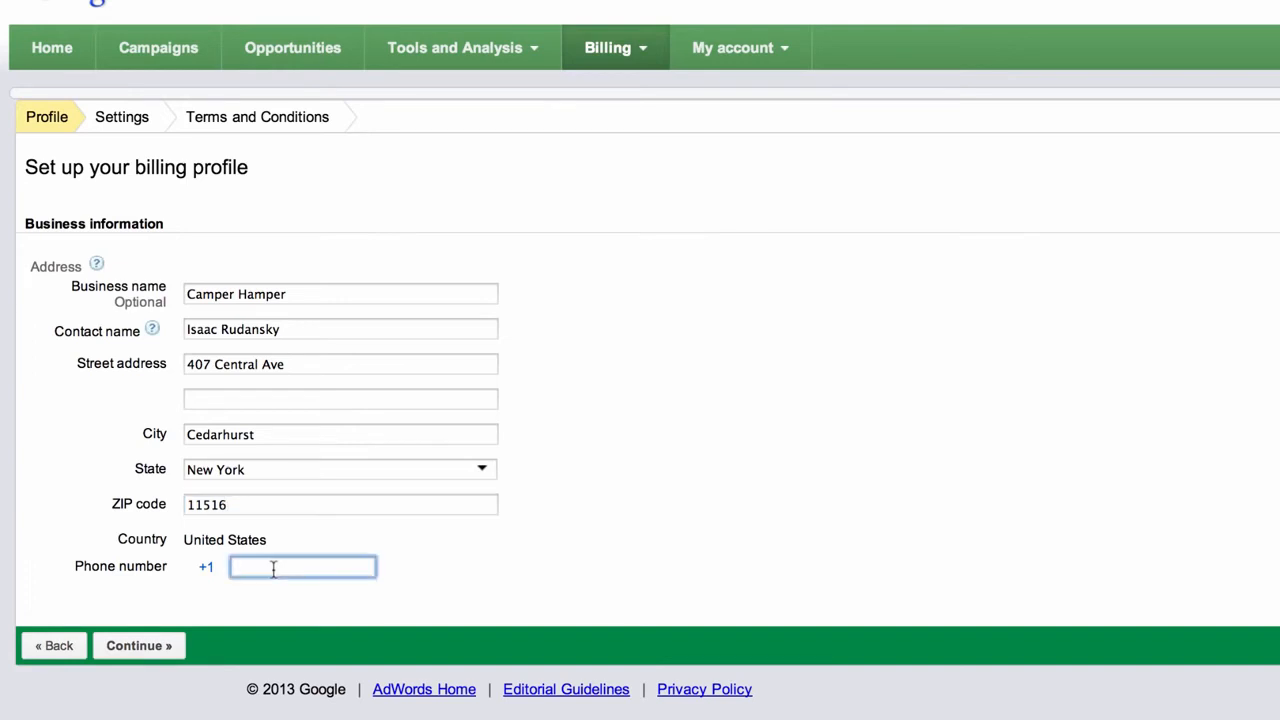
pyautogui.click(150, 648)
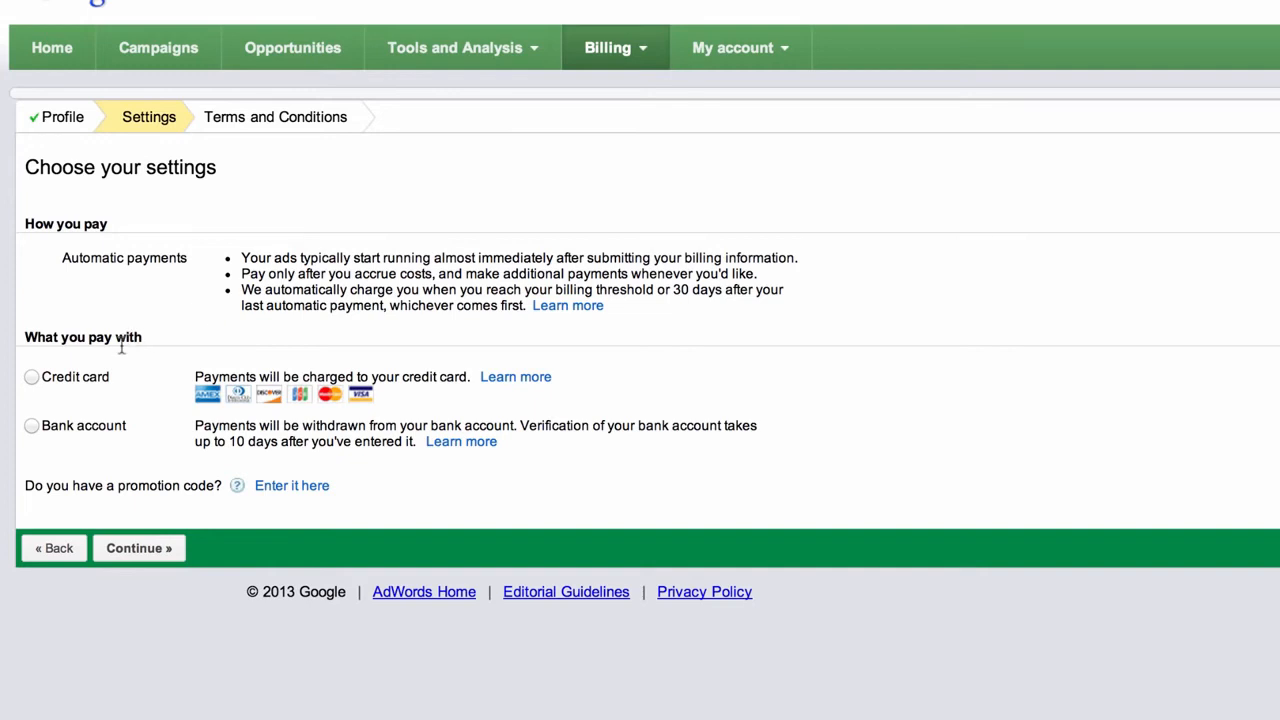
# Choose credit card payment and enter the card number and expiration month and year
pyautogui.click(31, 378)
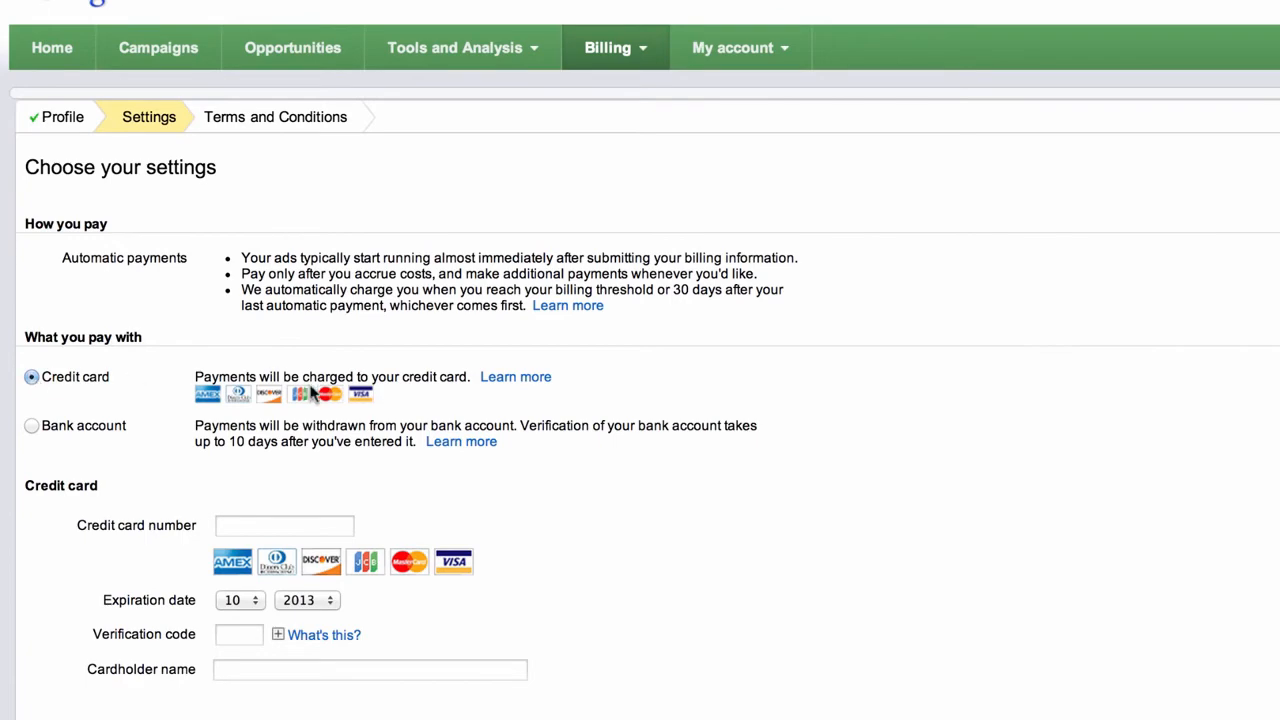
pyautogui.scroll(-3, 314, 395)
pyautogui.click(285, 309)
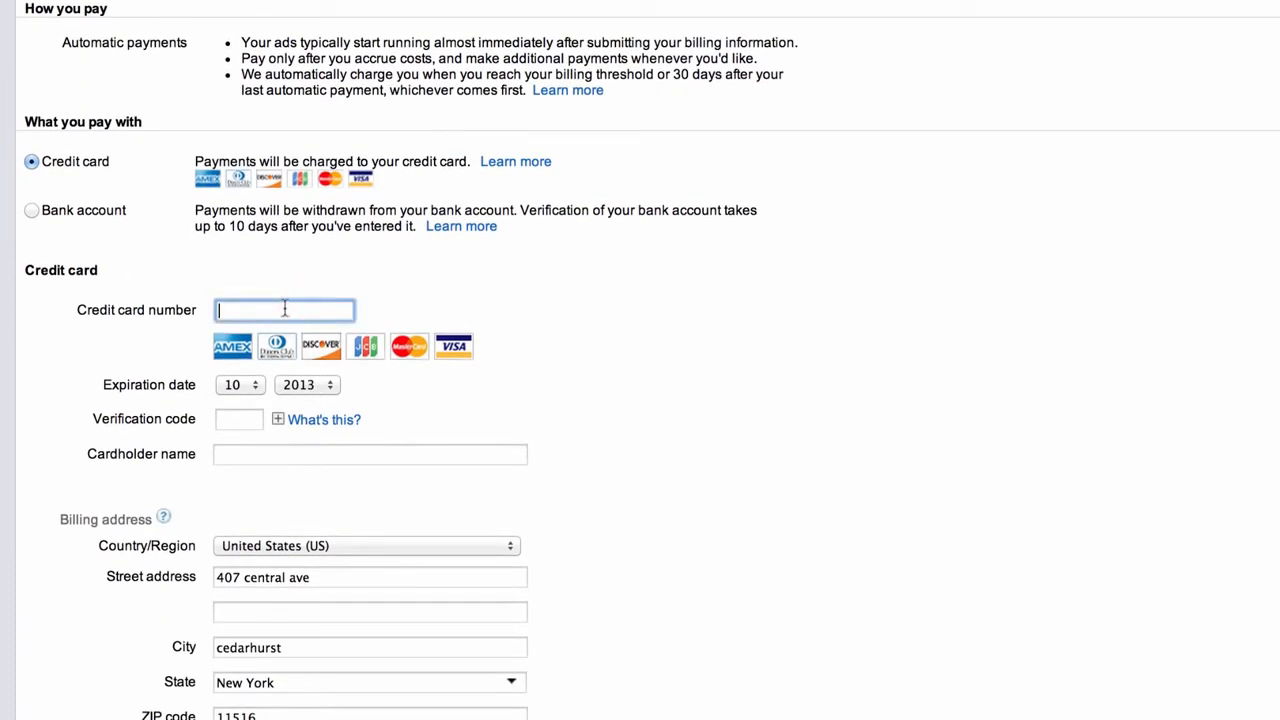
pyautogui.write('****')
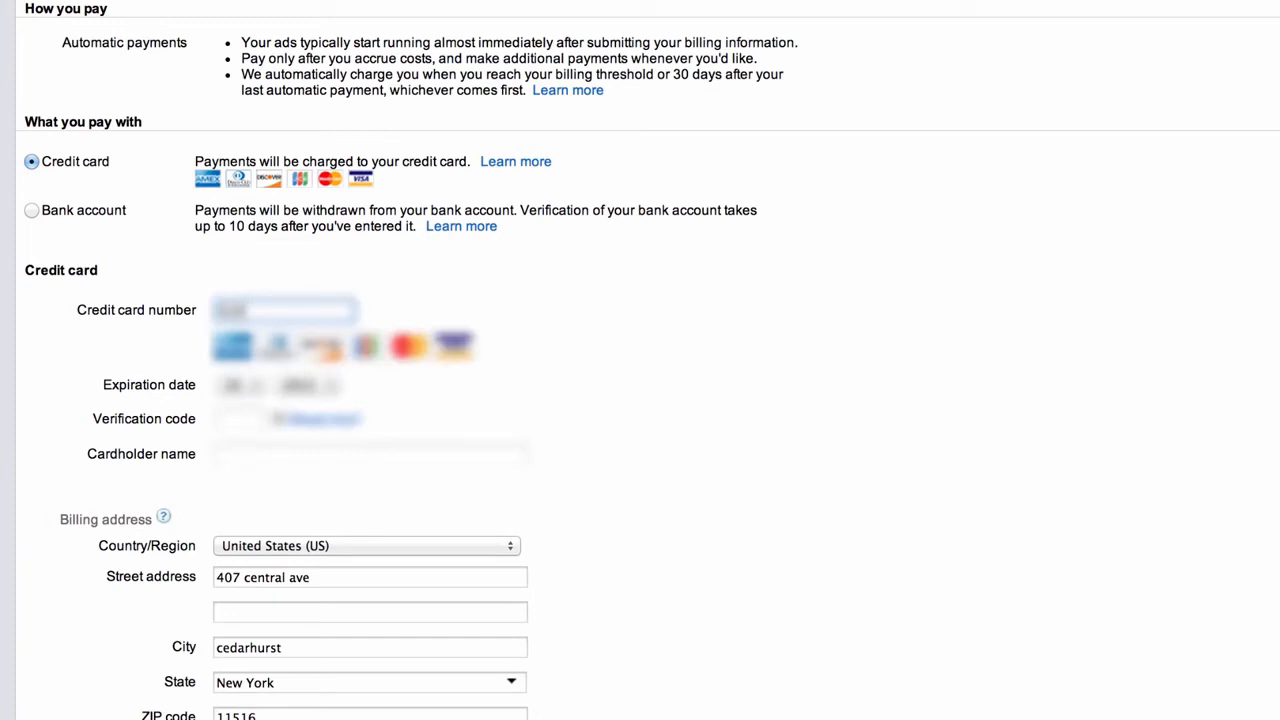
pyautogui.write('***********')
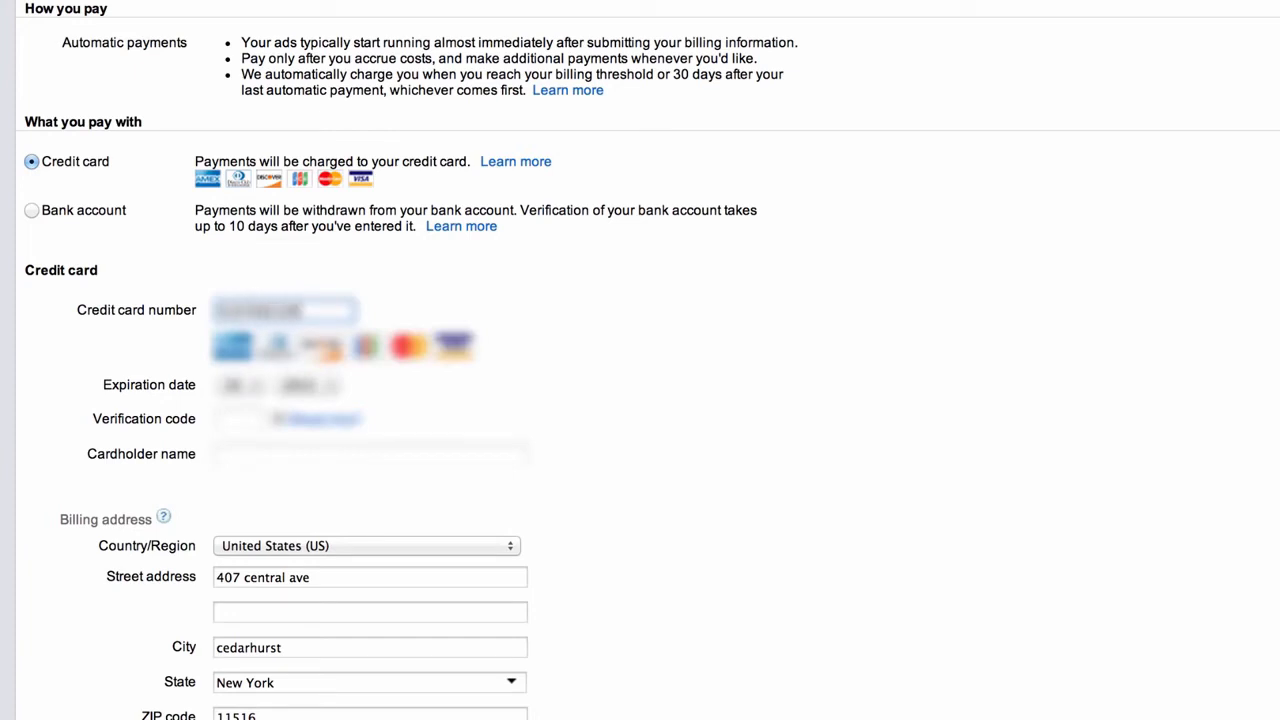
pyautogui.write('******')
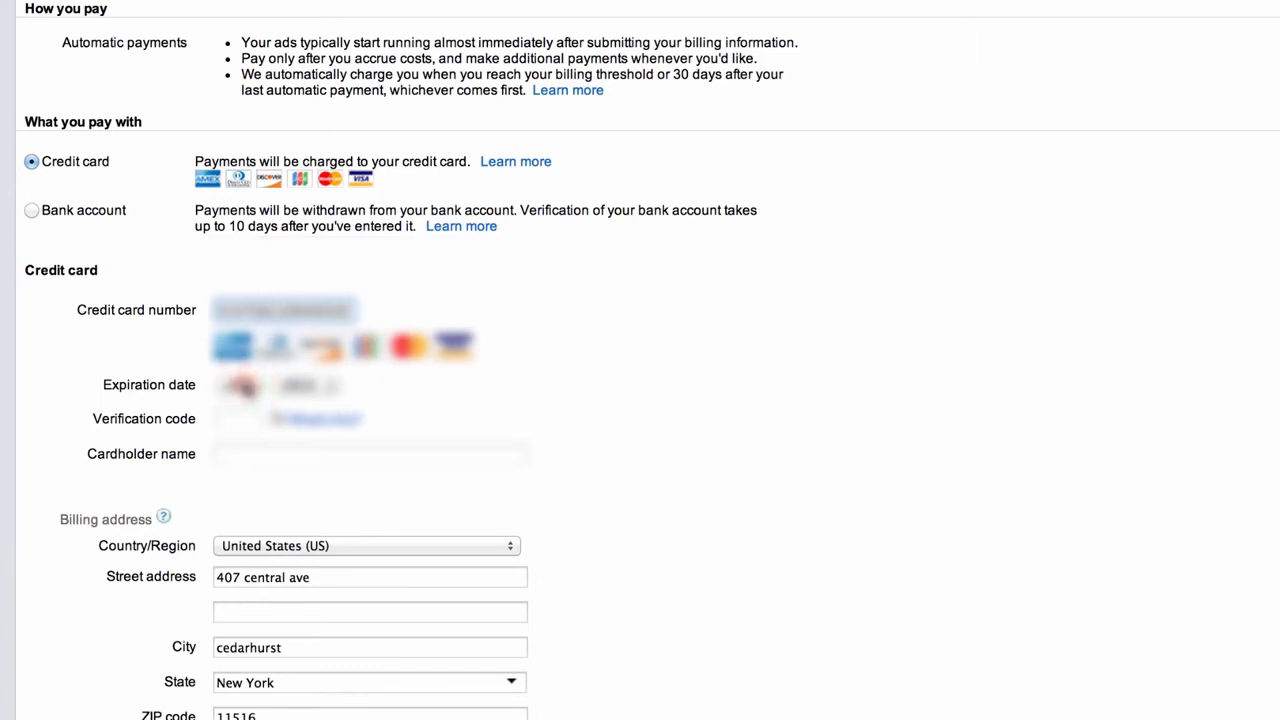
pyautogui.click(245, 387)
pyautogui.click(242, 283)
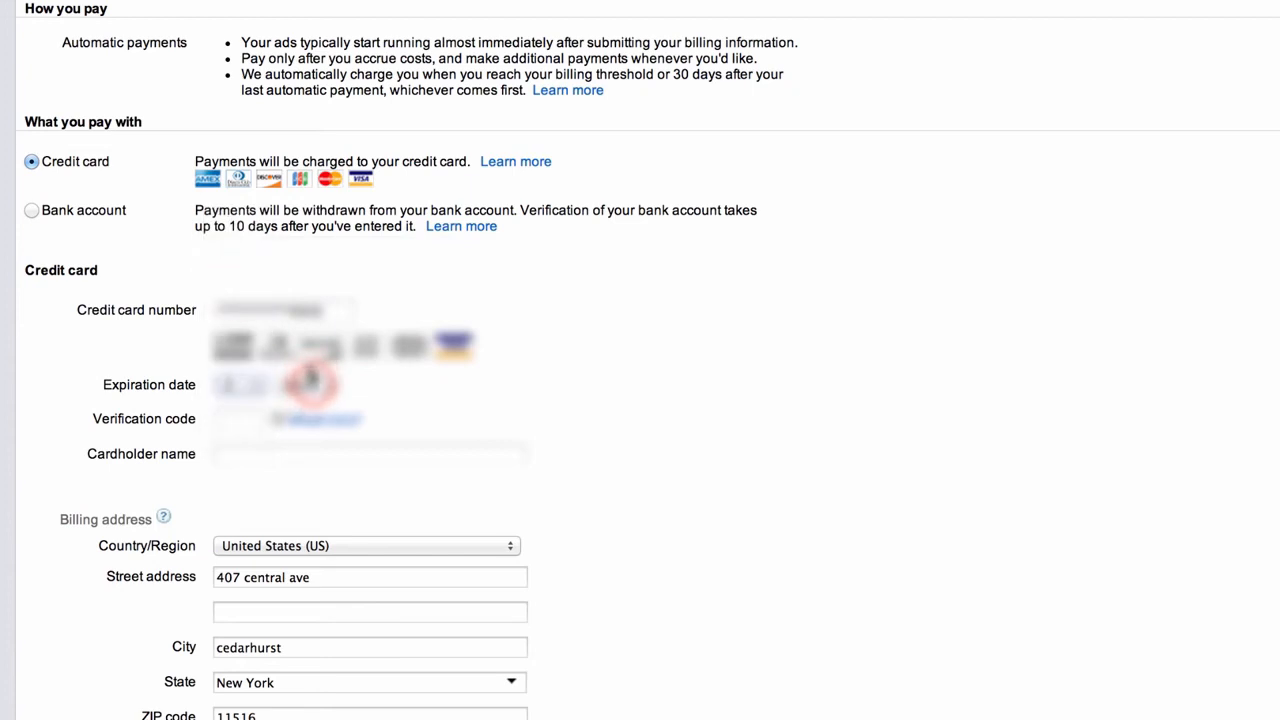
pyautogui.click(310, 380)
pyautogui.click(322, 449)
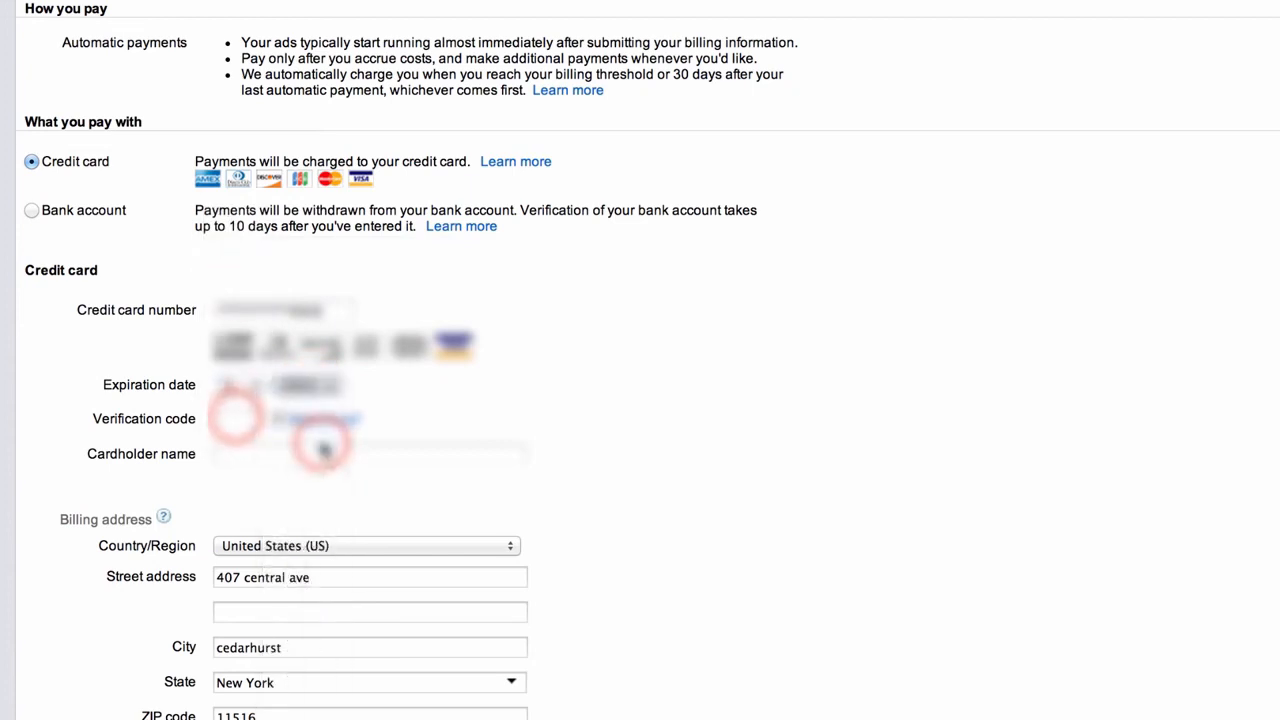
# Enter the card verification code and the cardholder's name
pyautogui.click(234, 418)
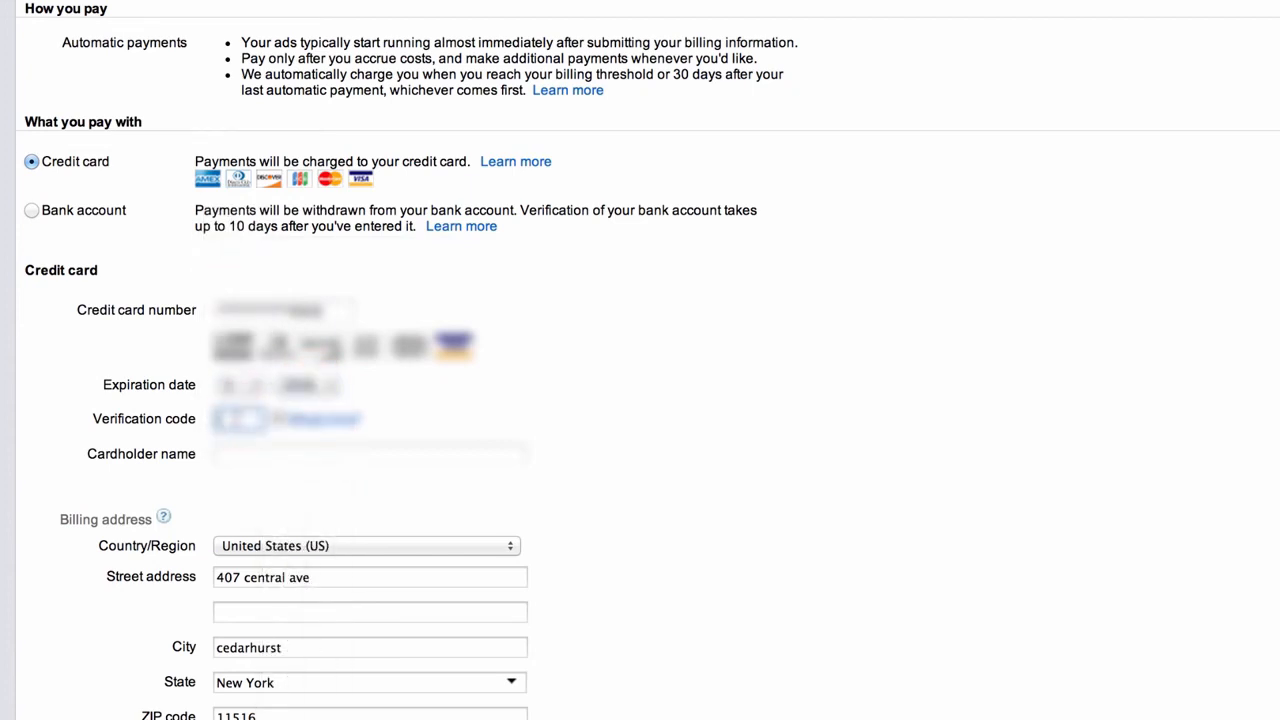
pyautogui.write('***')
pyautogui.click(262, 454)
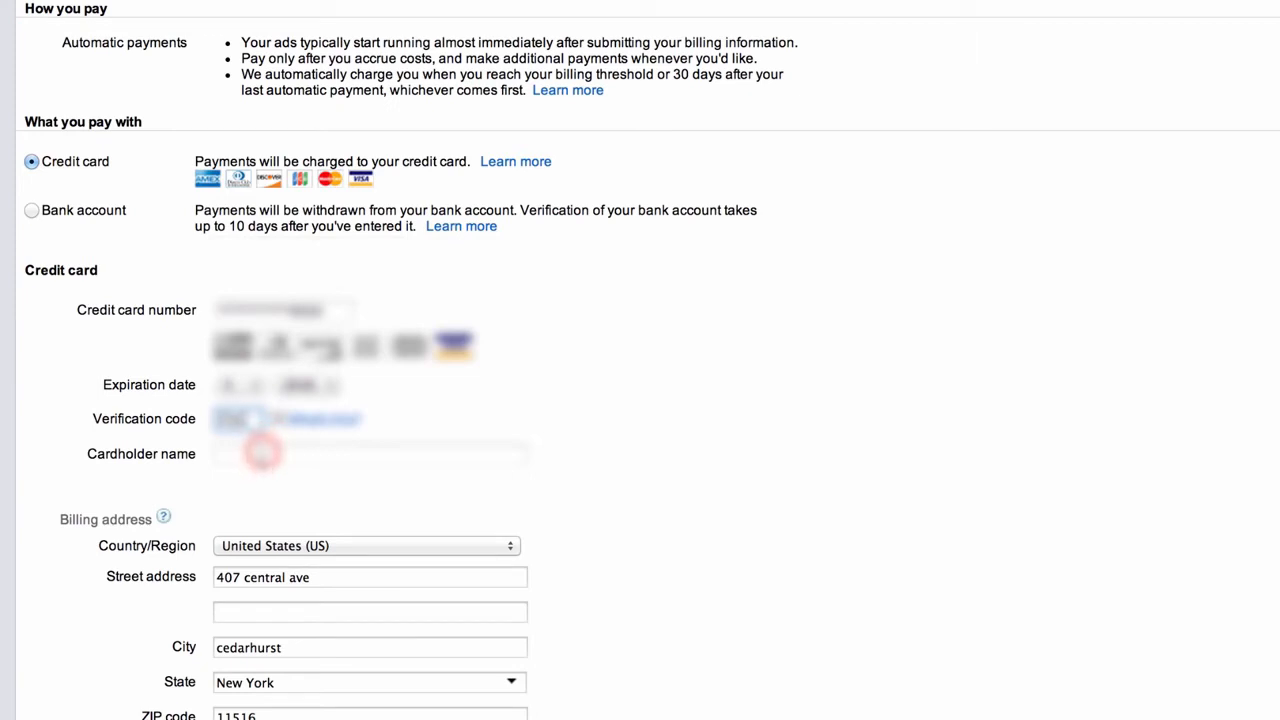
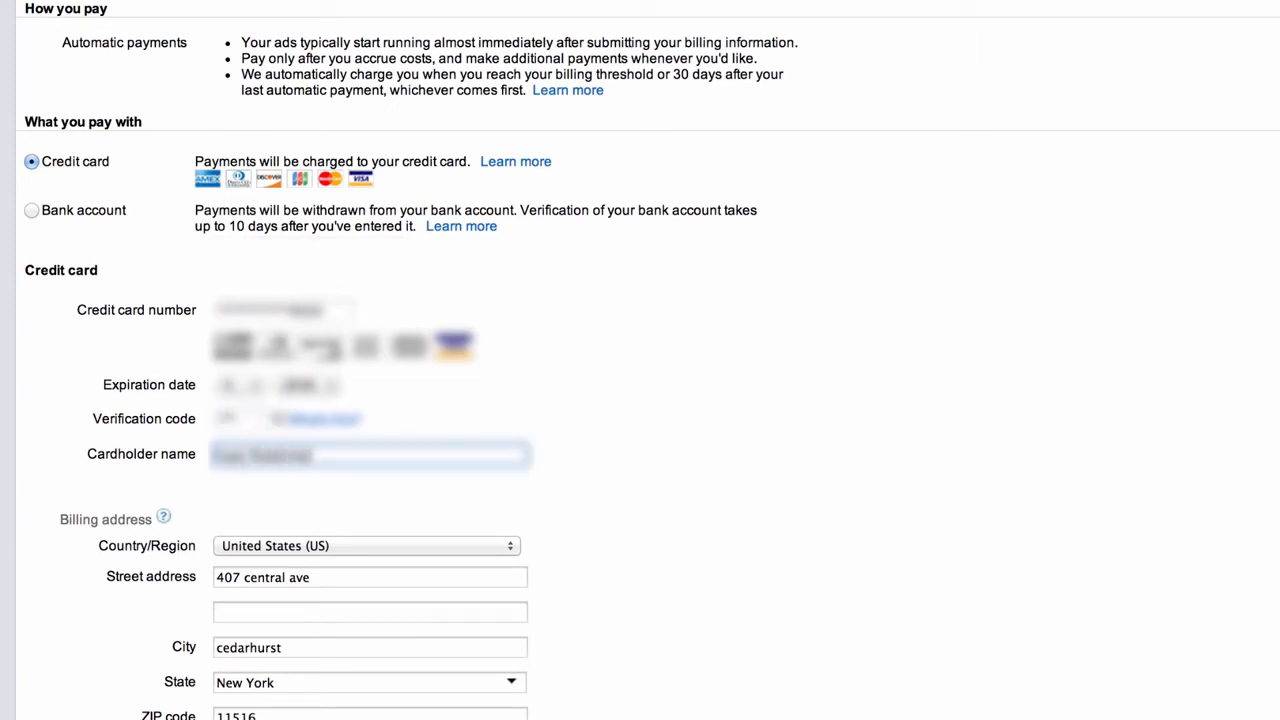
pyautogui.scroll(-1, 403, 485)
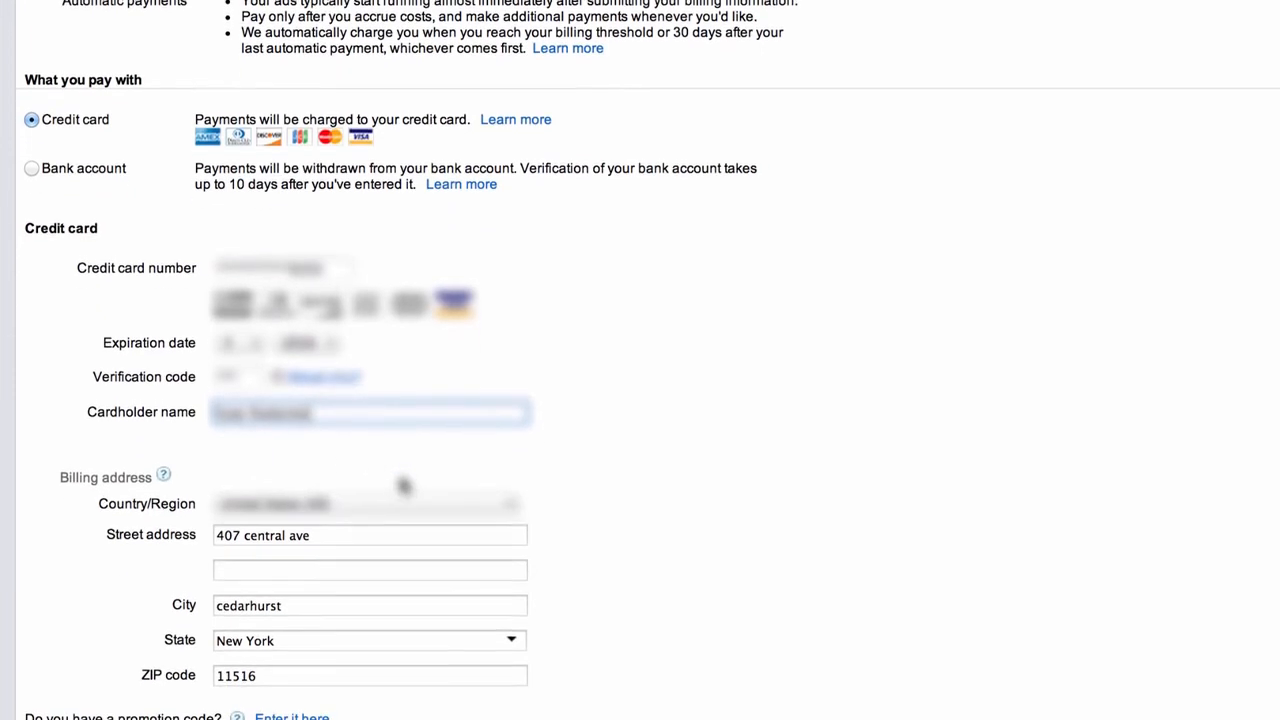
# Replace the card's street address, add a second address line, and update the city and ZIP code
pyautogui.click(404, 526)
pyautogui.tripleClick(404, 527)
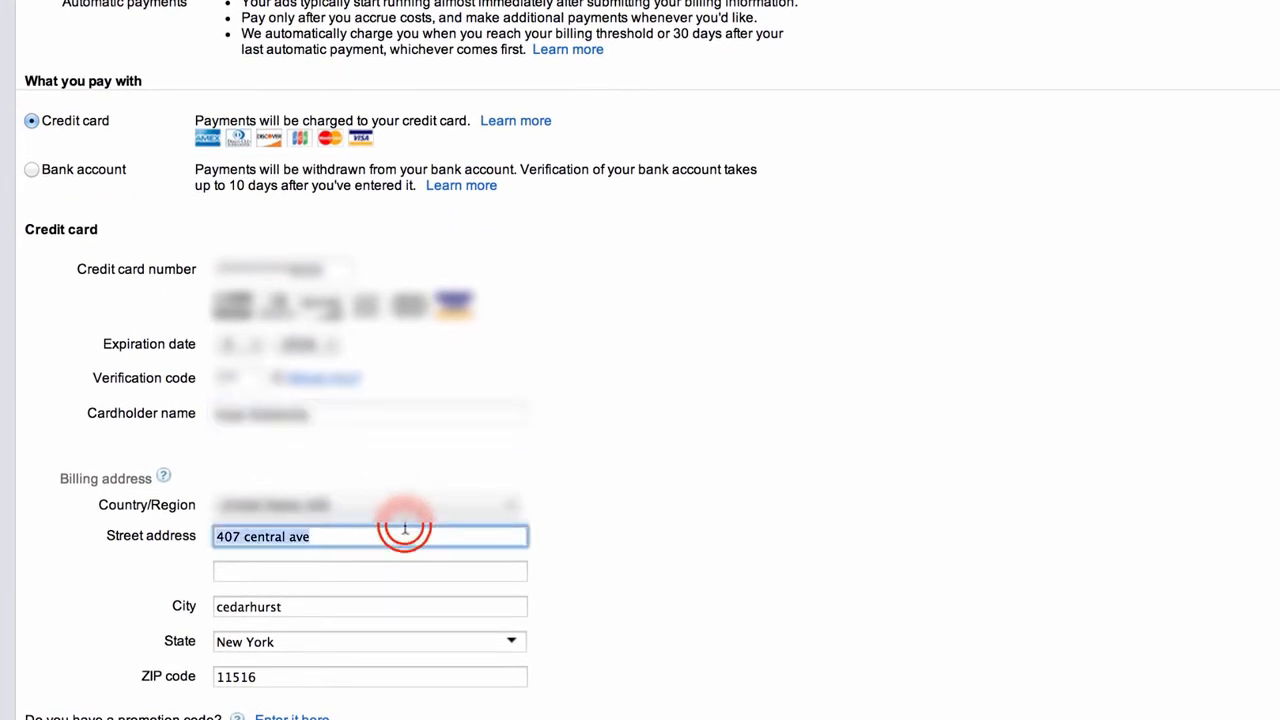
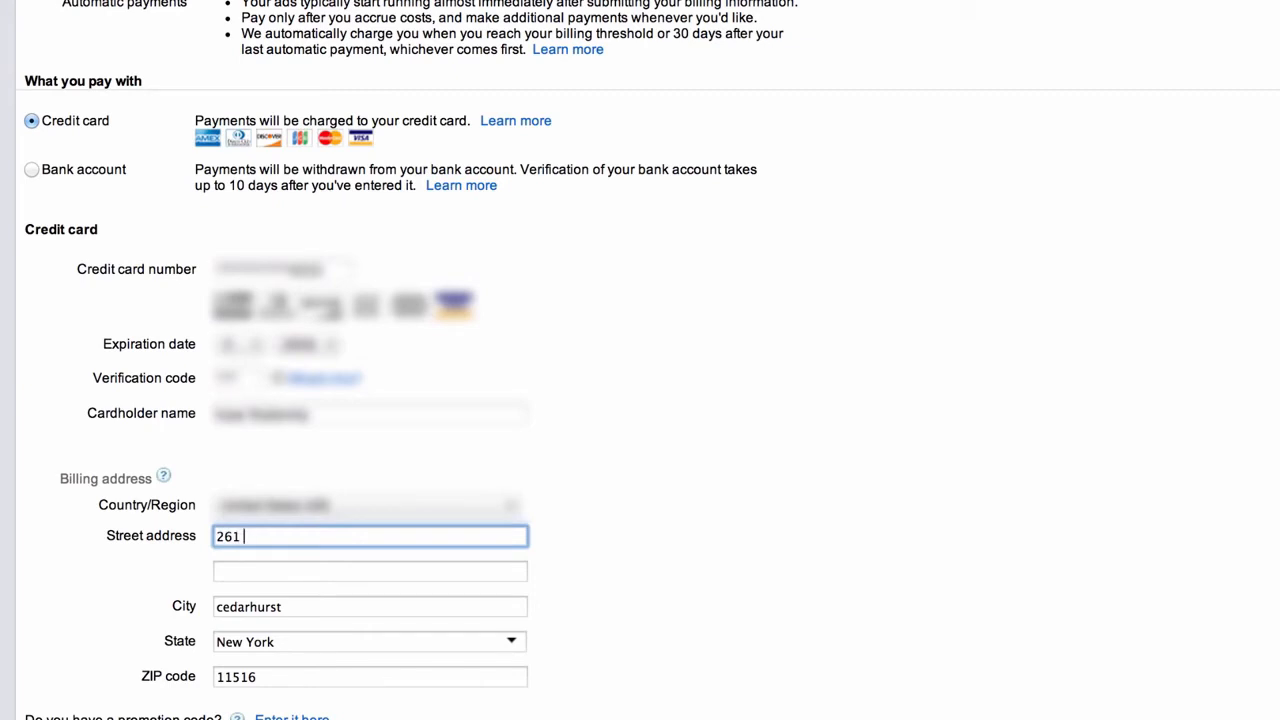
pyautogui.click(358, 573)
pyautogui.click(358, 573)
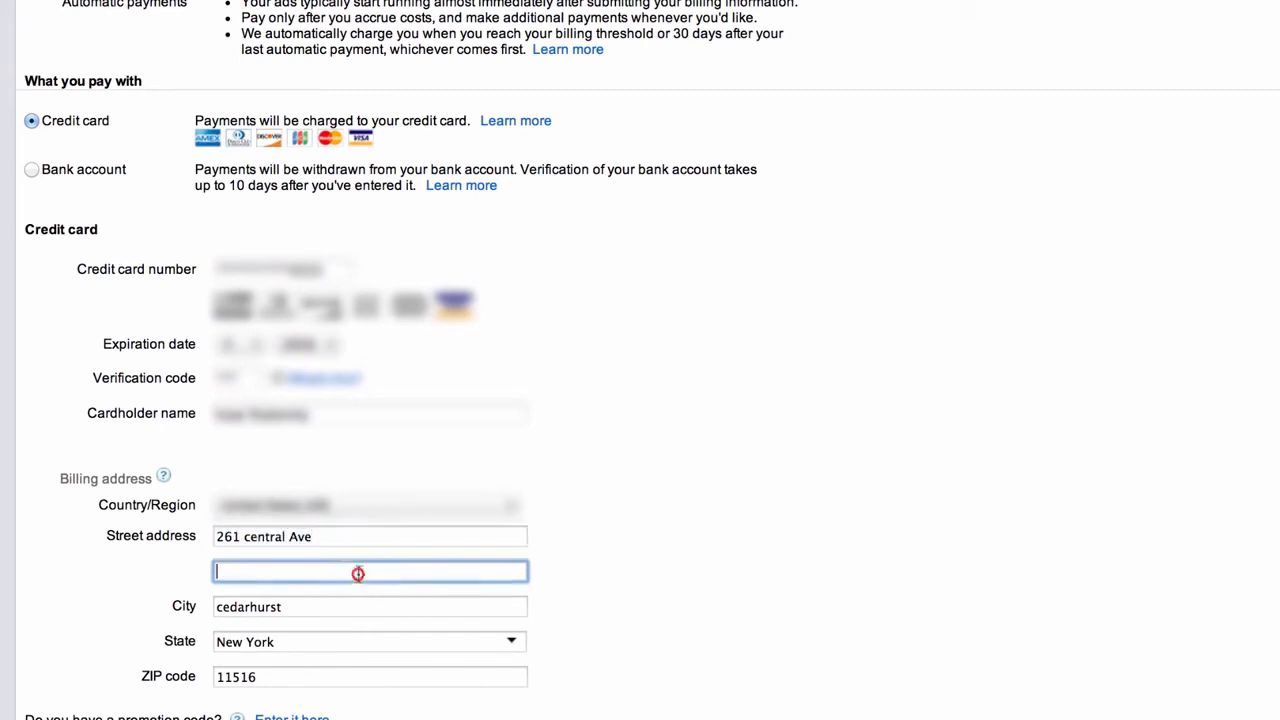
pyautogui.write('e4')
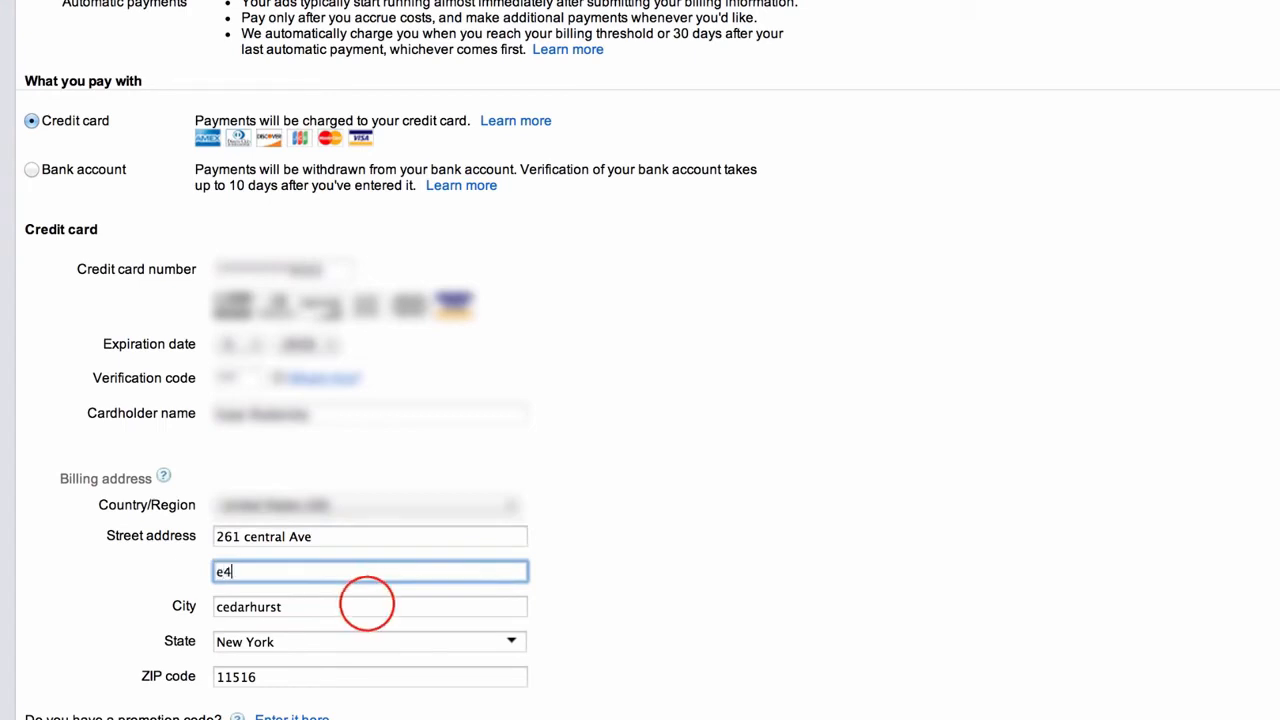
pyautogui.doubleClick(367, 604)
pyautogui.write('lawrenc')
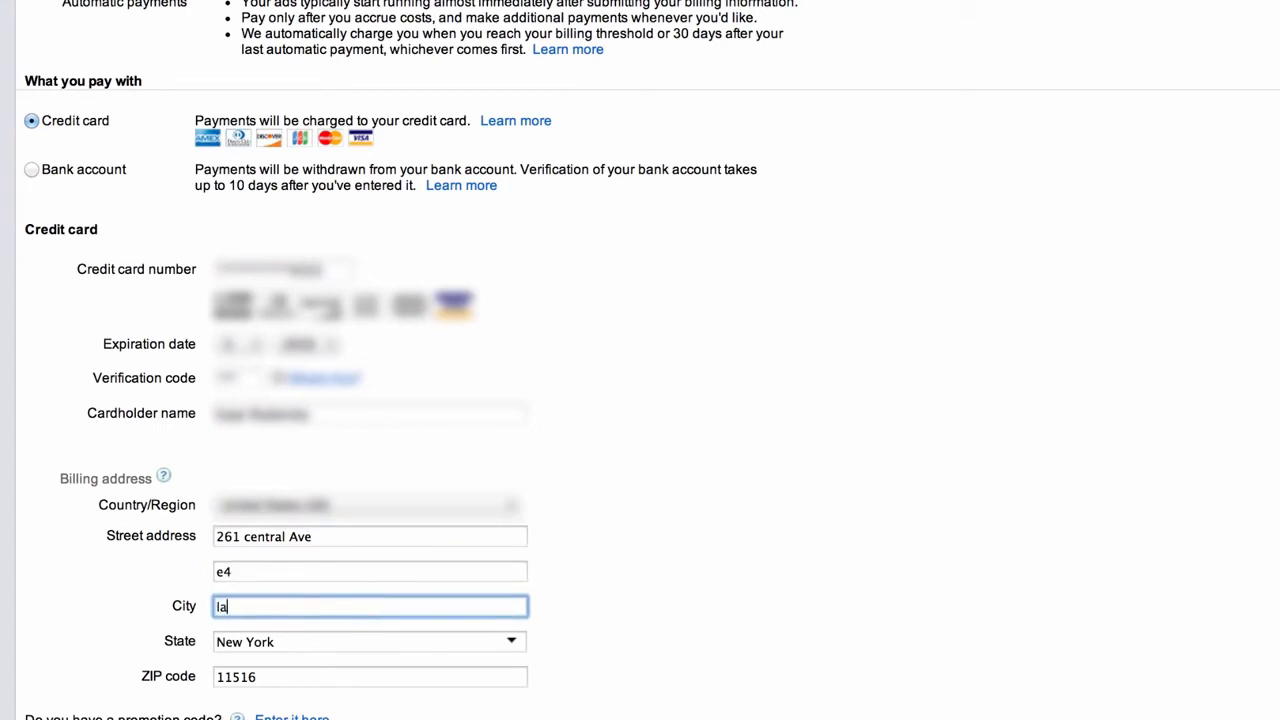
pyautogui.write('e')
pyautogui.press('Tab')
pyautogui.press('Tab')
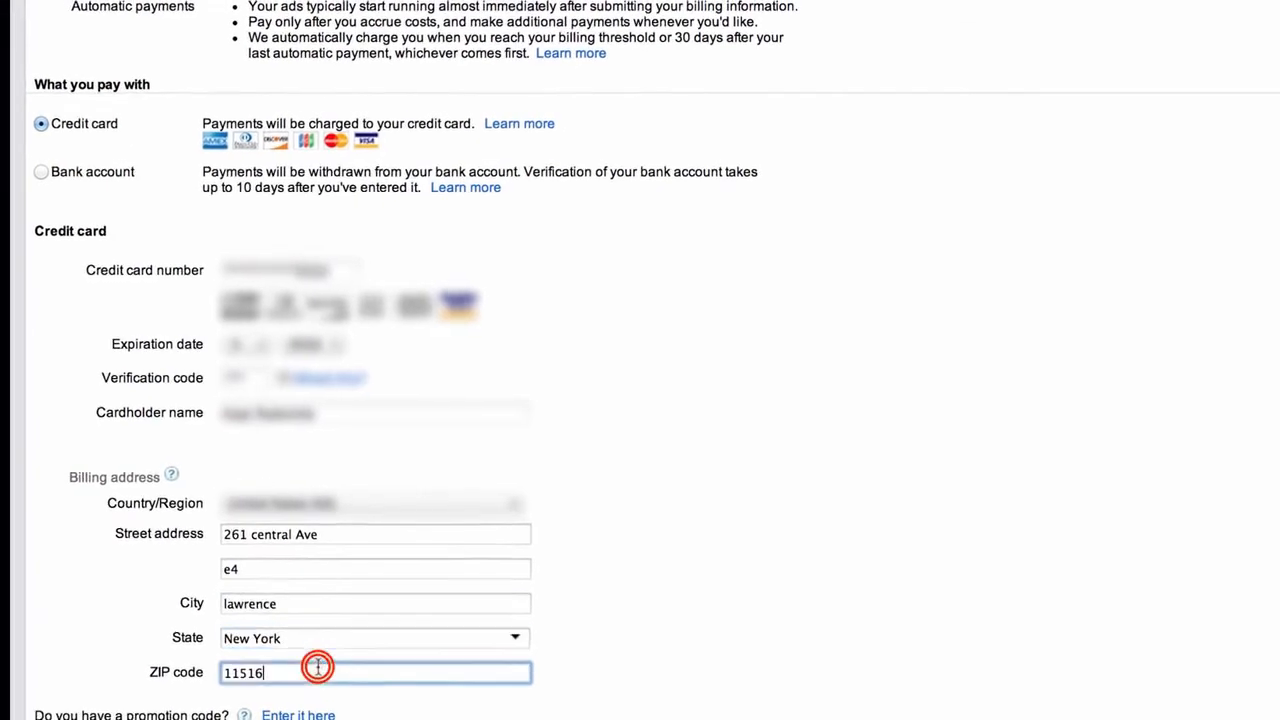
pyautogui.write('11559')
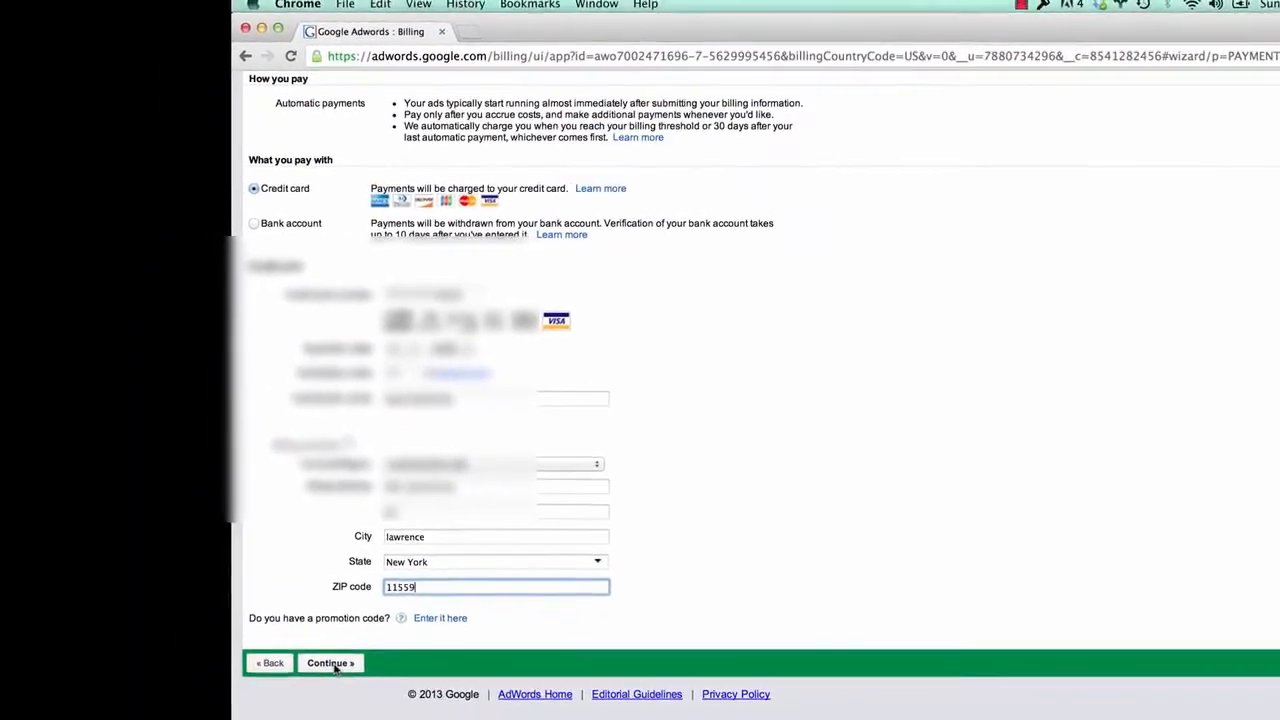
# Agree to the Terms and Conditions and submit to activate the account
pyautogui.click(340, 660)
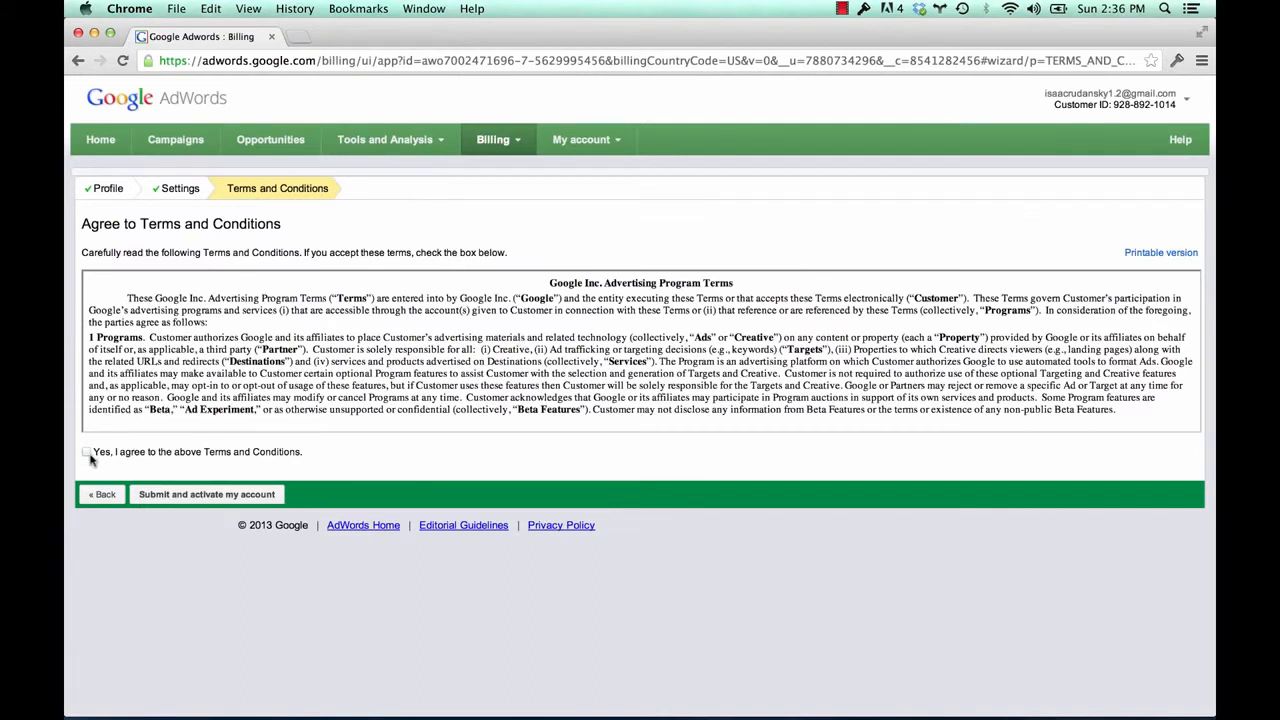
pyautogui.click(87, 453)
pyautogui.click(212, 497)
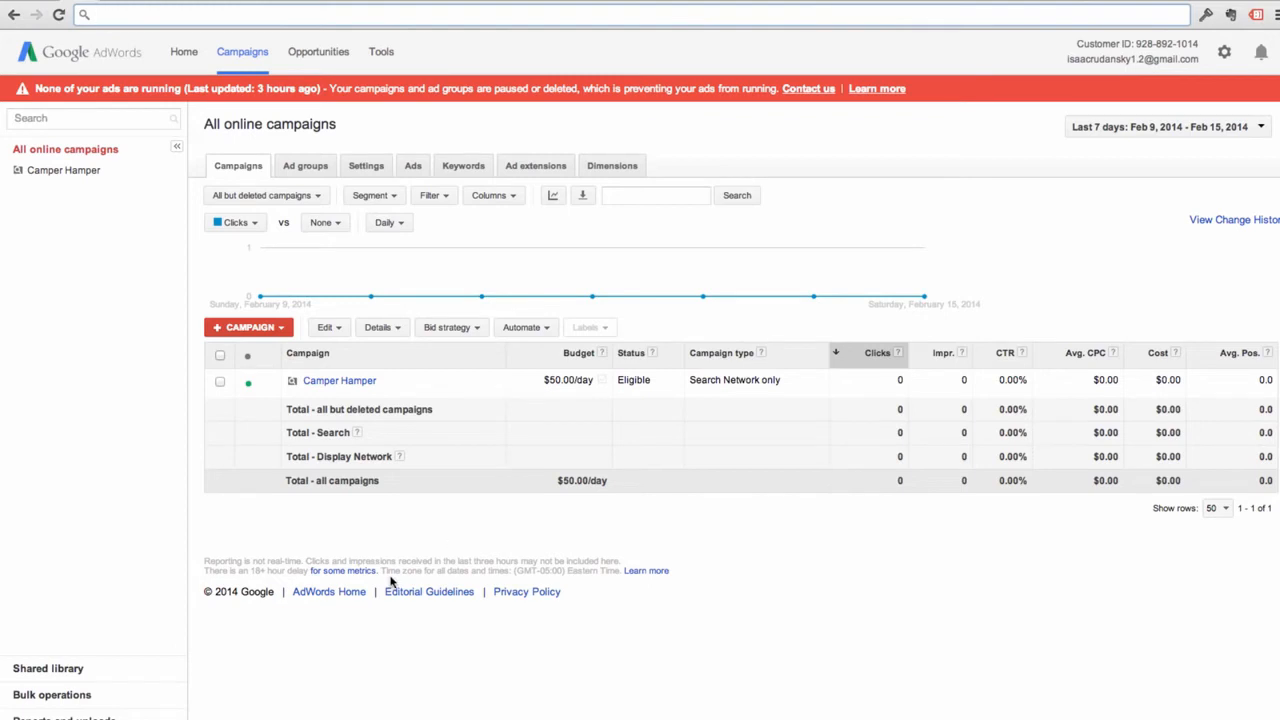
# Go to the Home dashboard
pyautogui.click(182, 53)
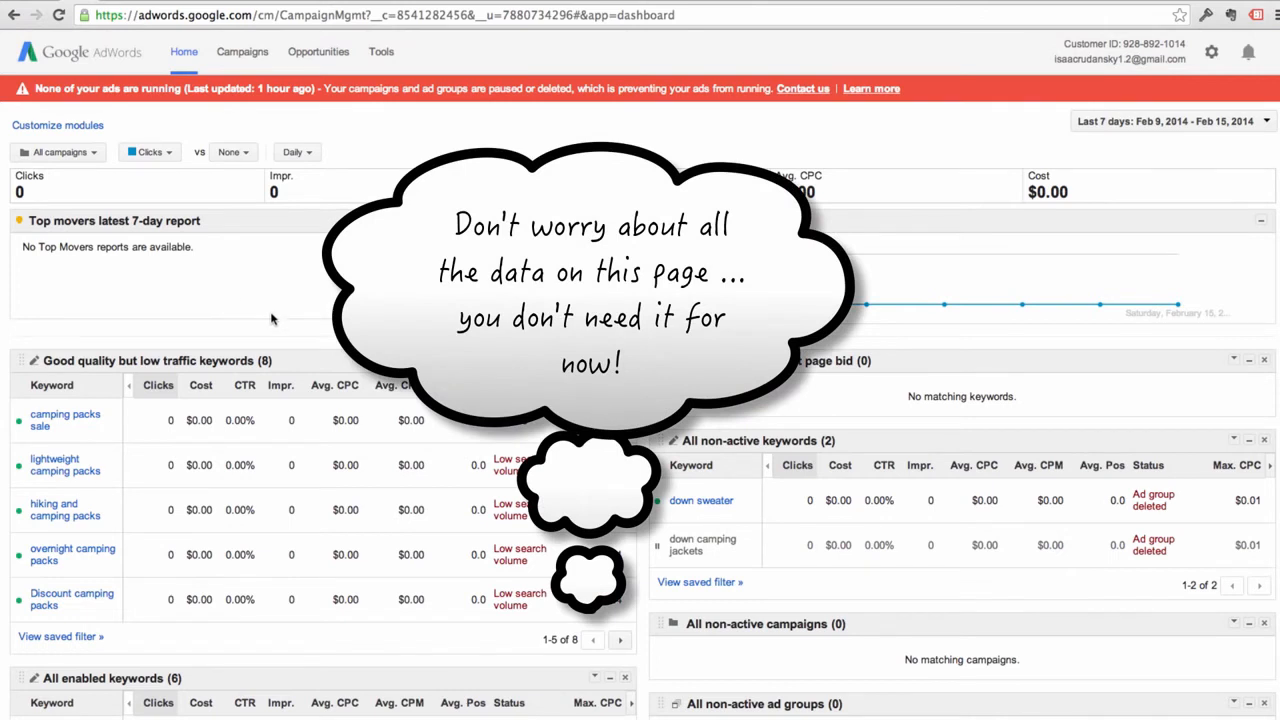
# Return to the Campaigns overview and show the Tools dropdown list
pyautogui.click(236, 56)
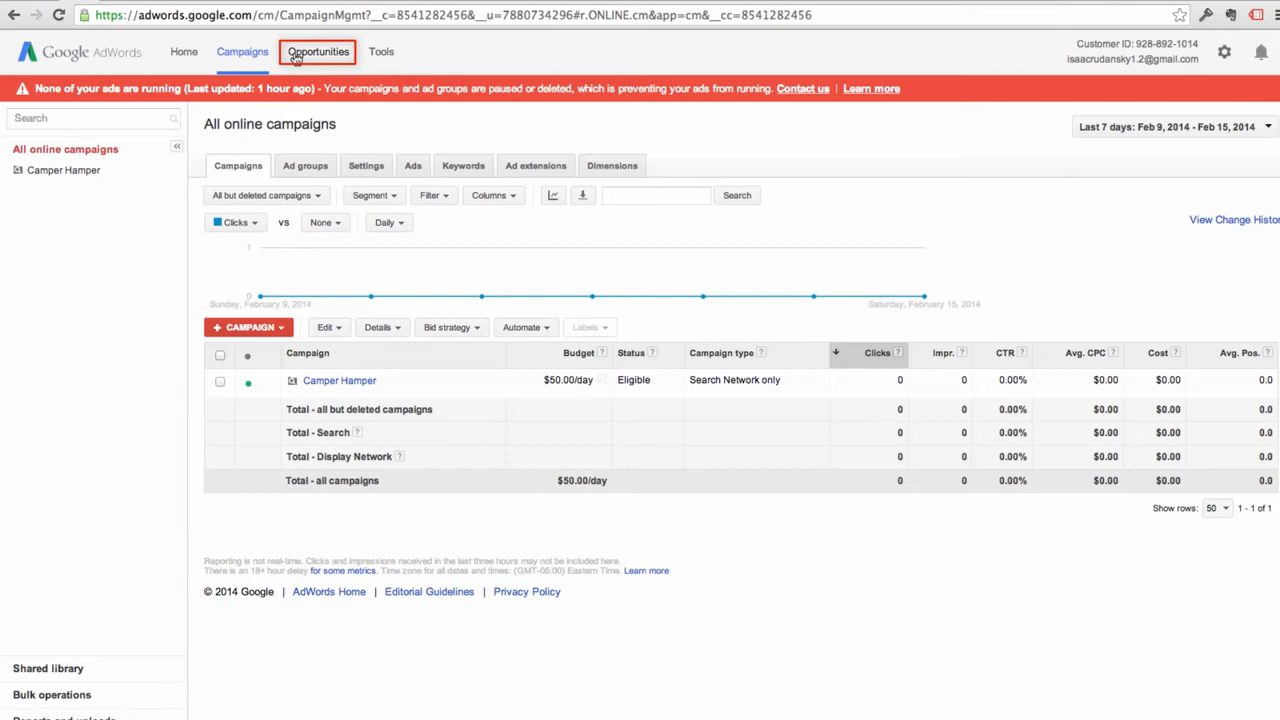
pyautogui.click(380, 55)
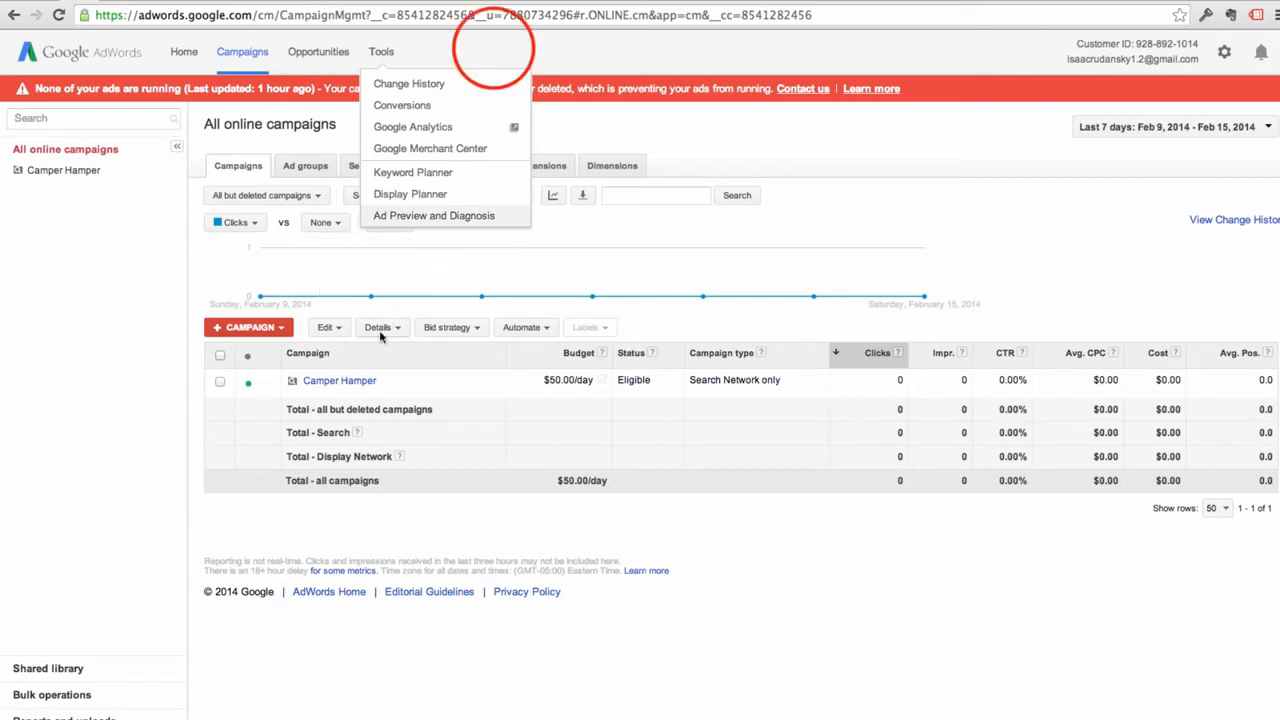
# Dismiss the Tools dropdown
pyautogui.click(493, 52)
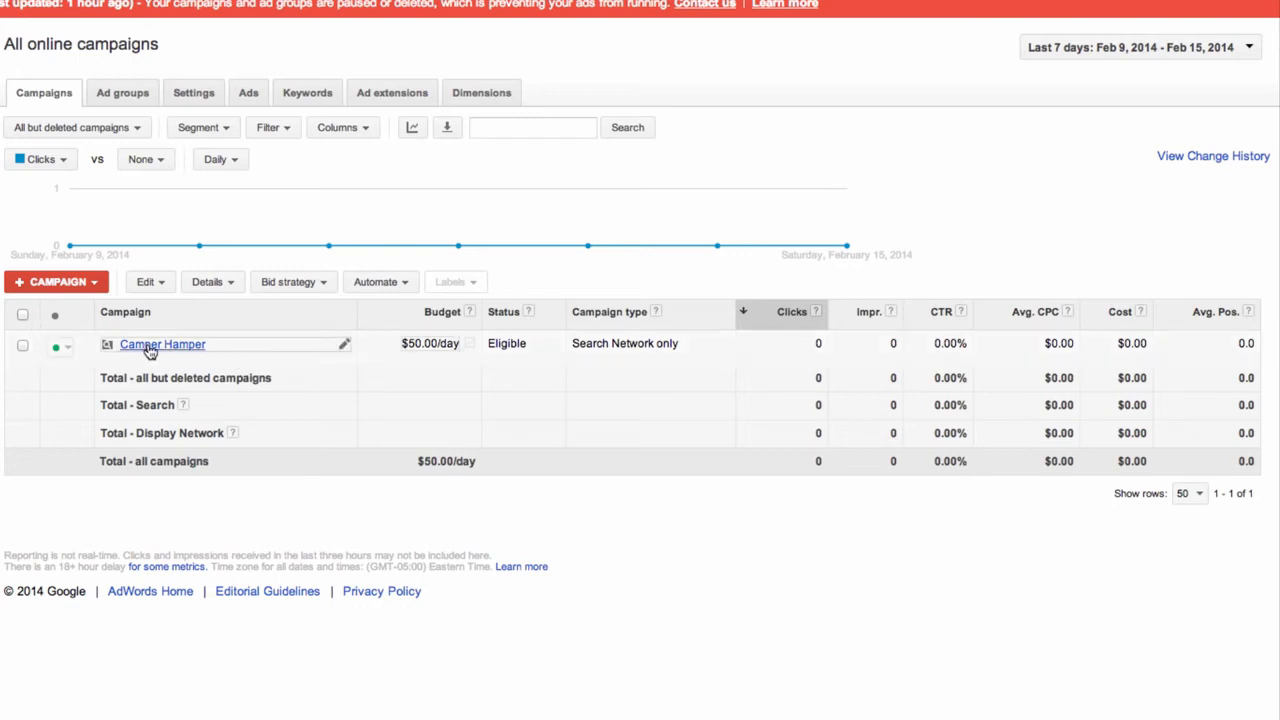
# Lower Camper Hamper's daily budget from $50.00 to $30.00, leaving its name as is
pyautogui.click(339, 346)
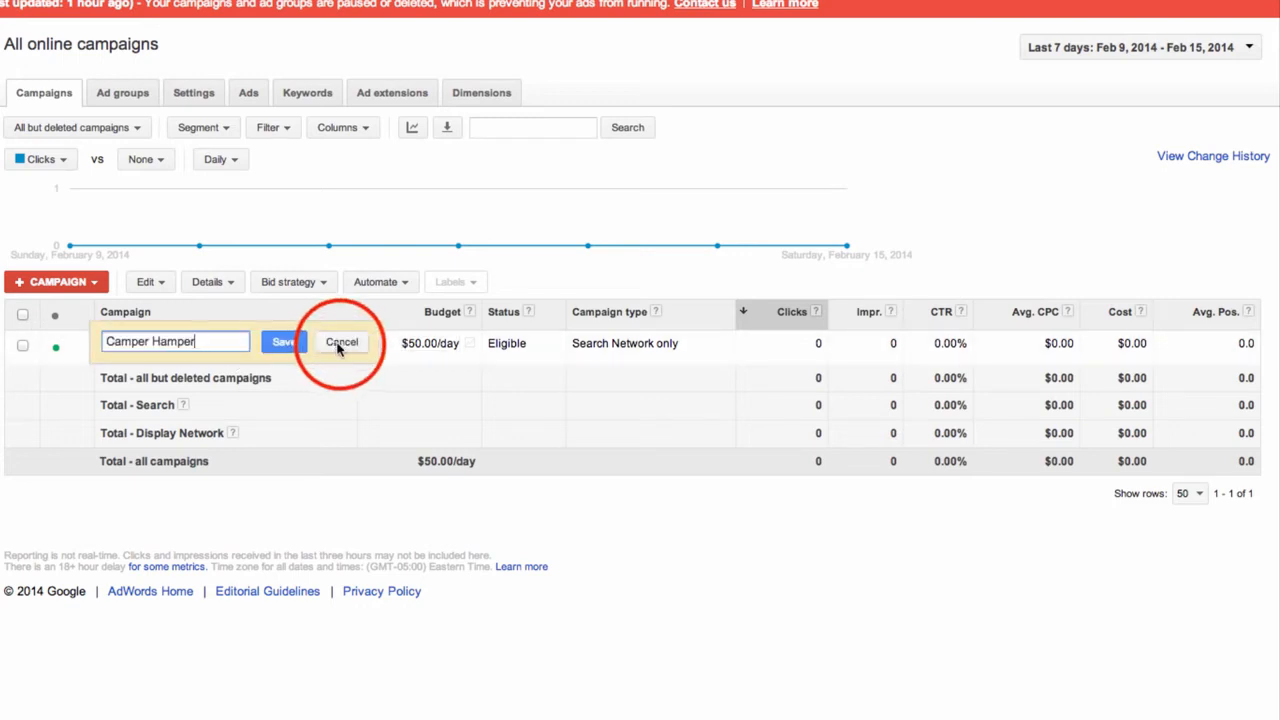
pyautogui.click(342, 344)
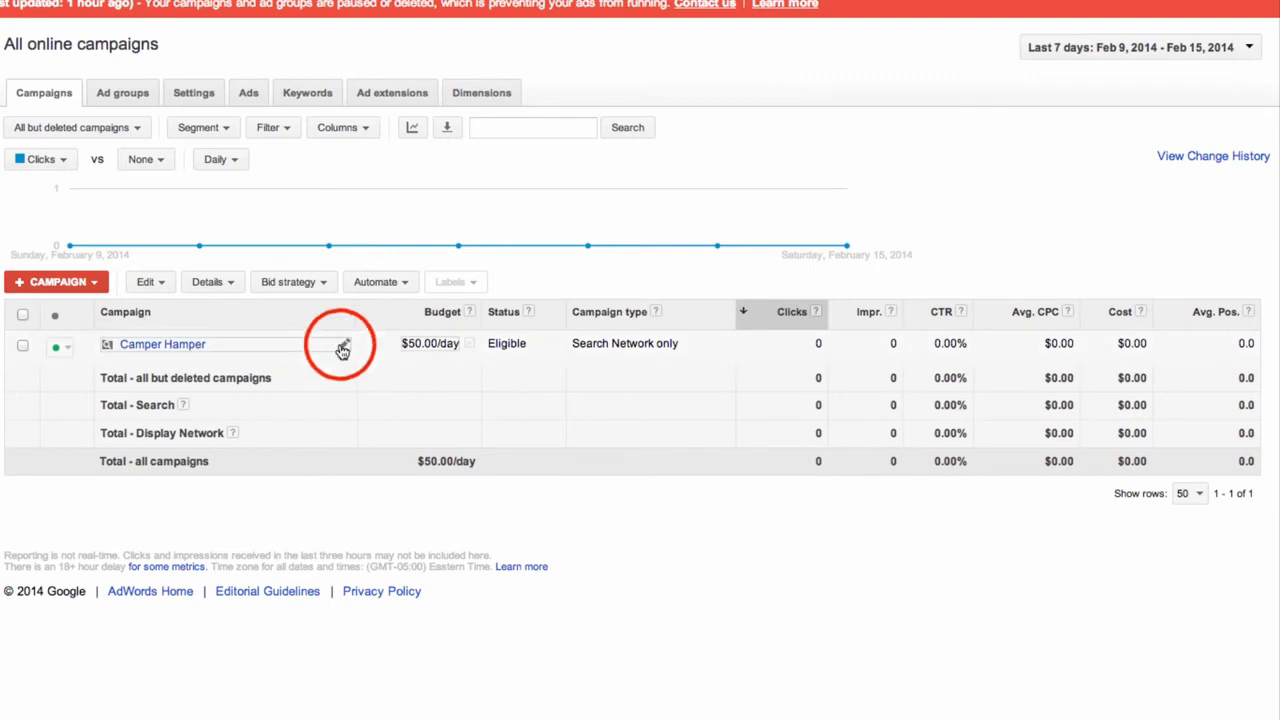
pyautogui.click(435, 345)
pyautogui.click(410, 342)
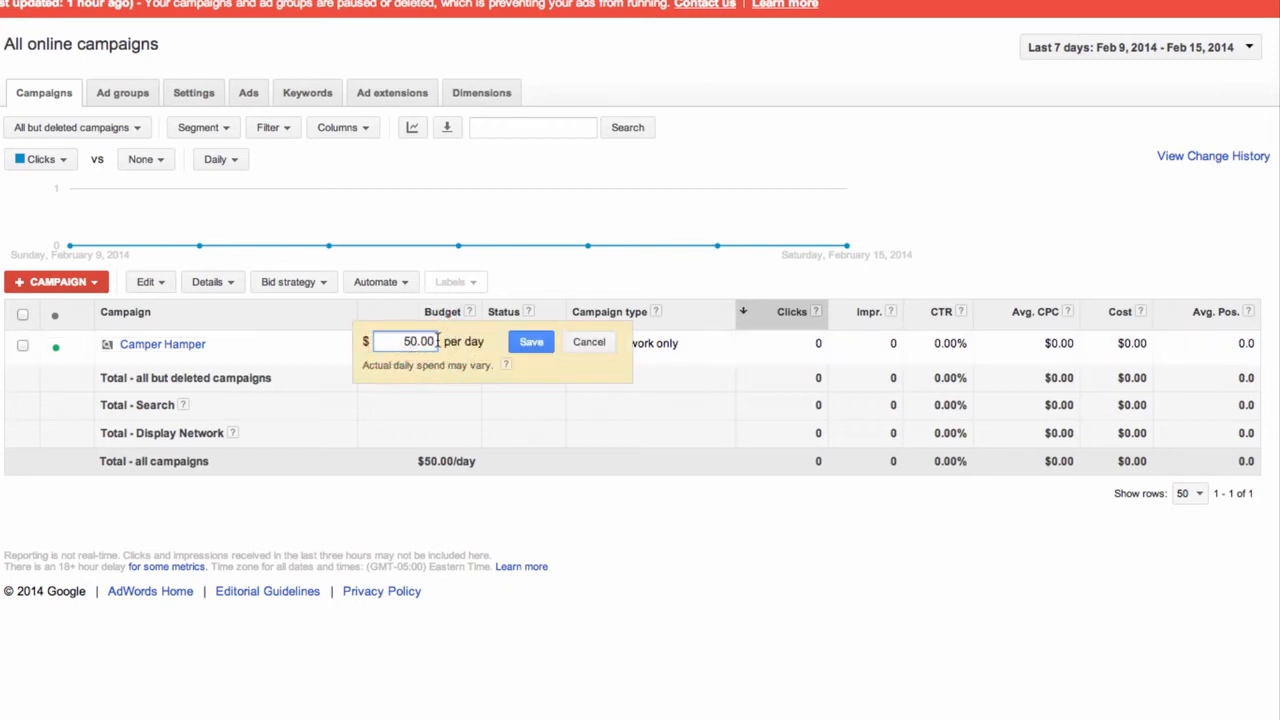
pyautogui.press('BackSpace')
pyautogui.write('3')
pyautogui.click(530, 342)
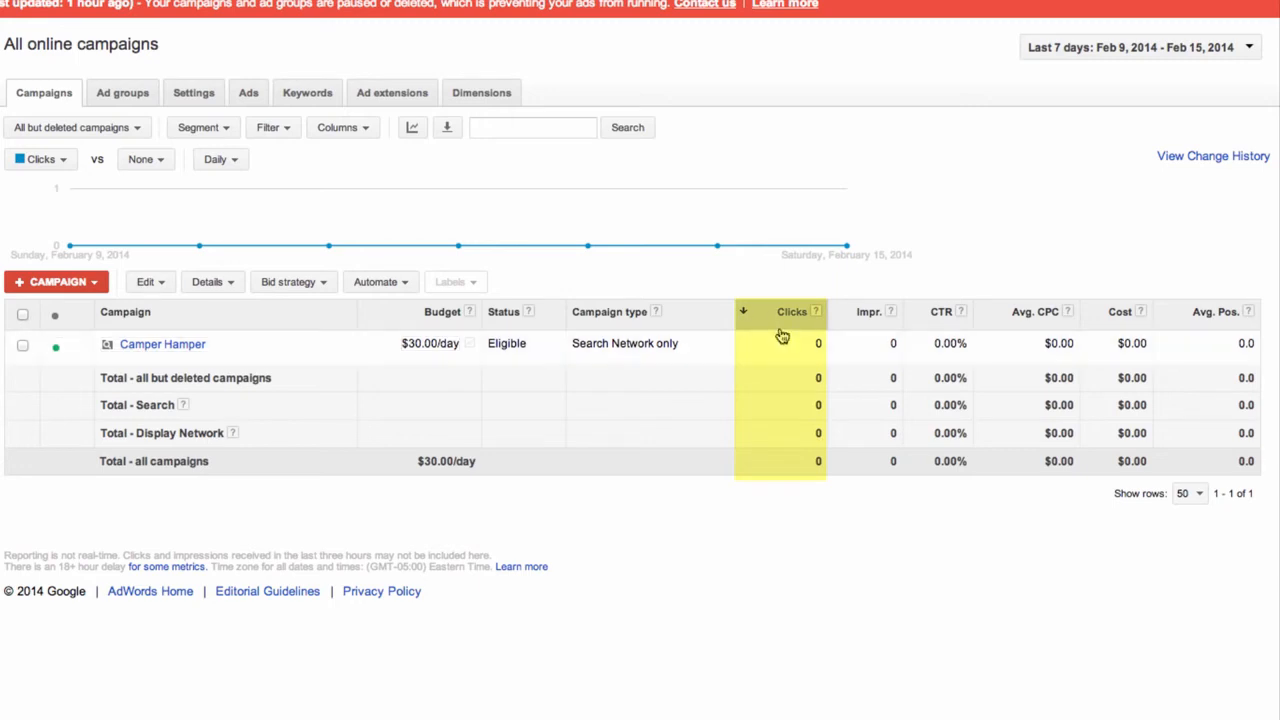
# Switch the campaign statistics date range to All time
pyautogui.click(1218, 56)
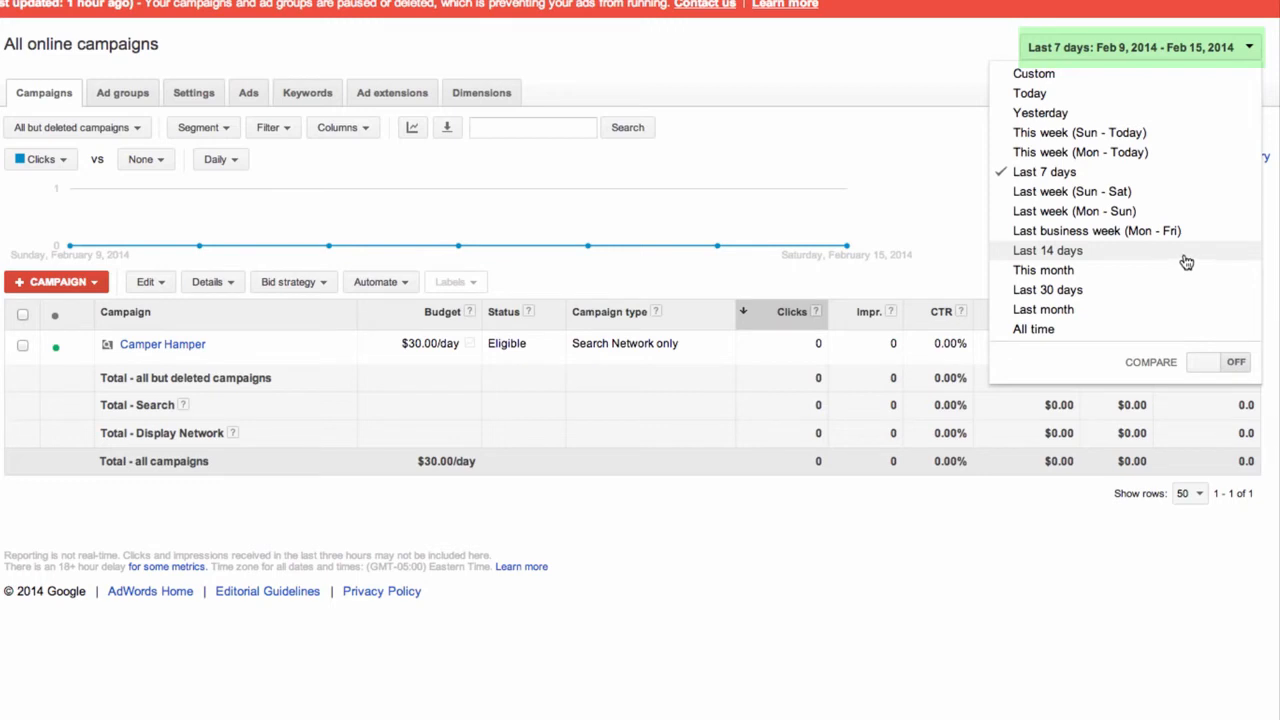
pyautogui.click(1162, 174)
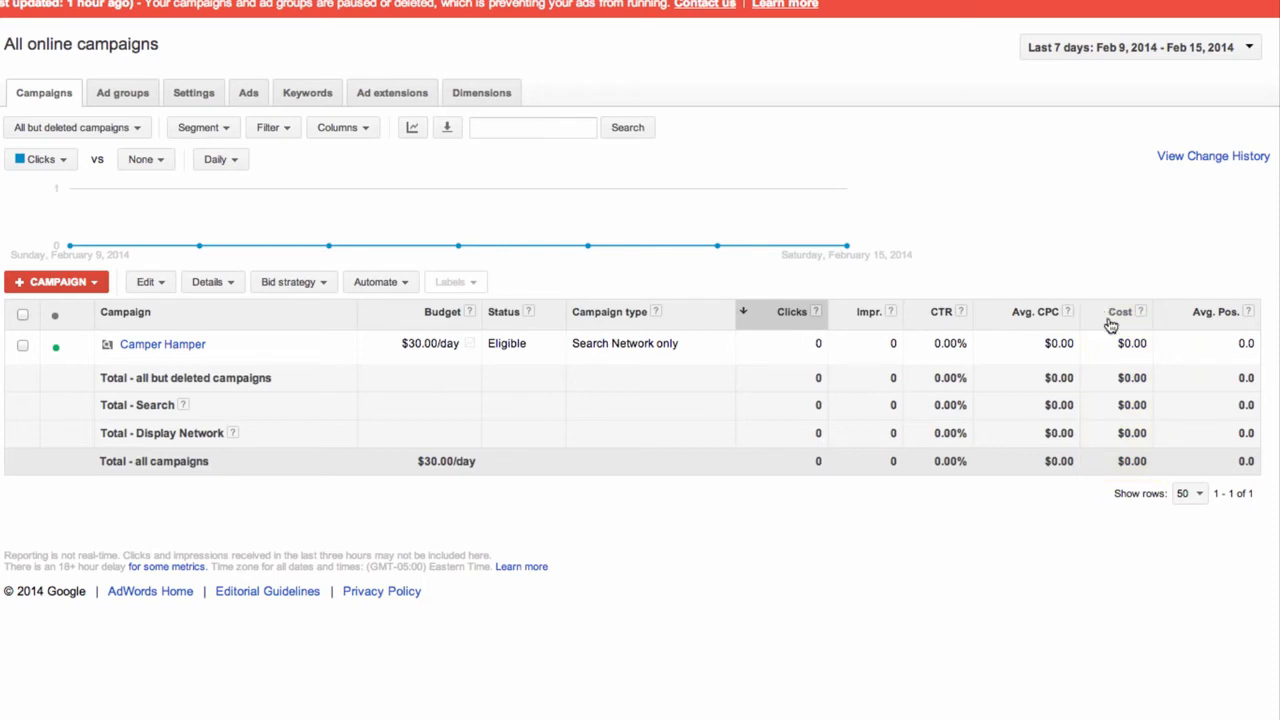
pyautogui.click(1229, 55)
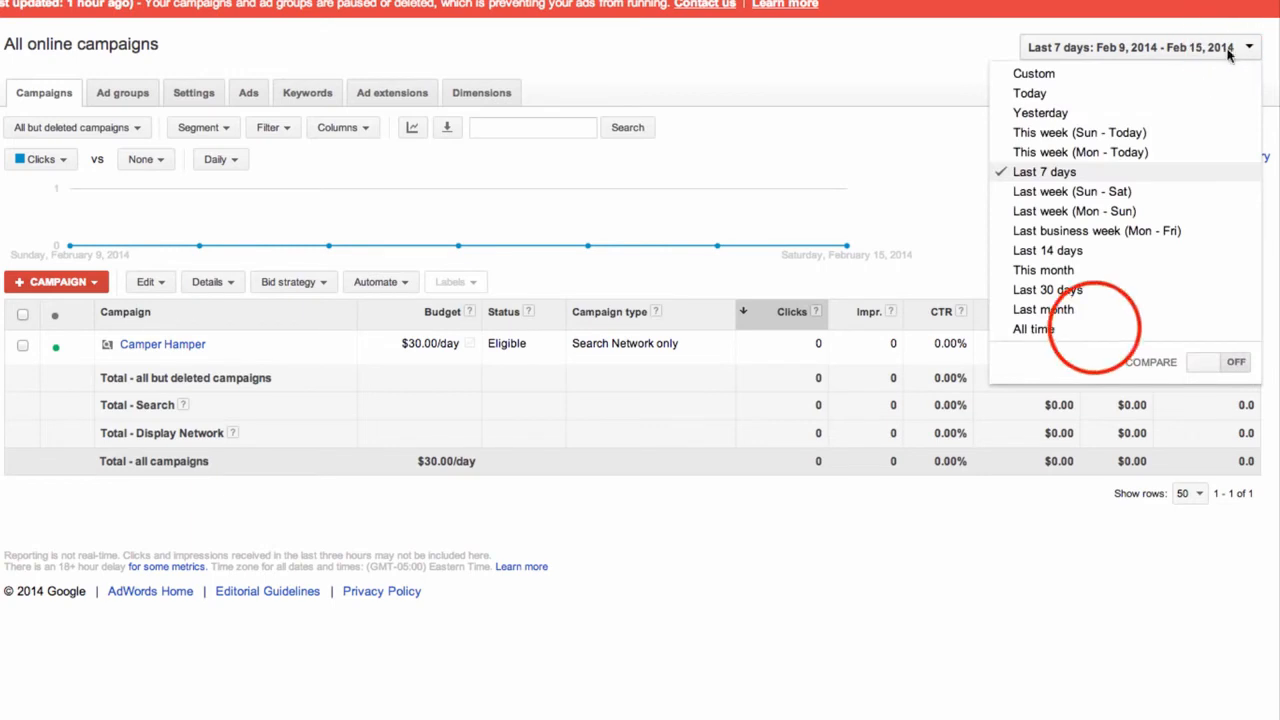
pyautogui.click(1096, 329)
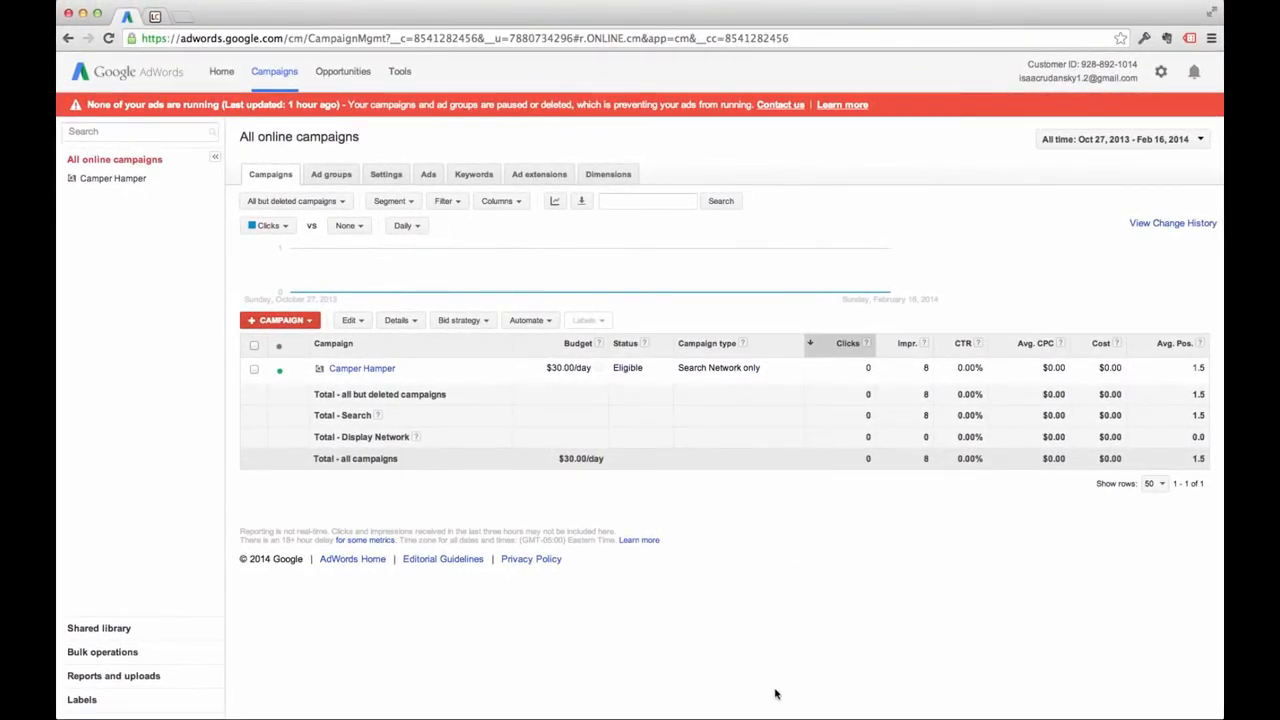
# Start a new ad group from the Ad groups tab under the Camper Hamper campaign
pyautogui.click(332, 175)
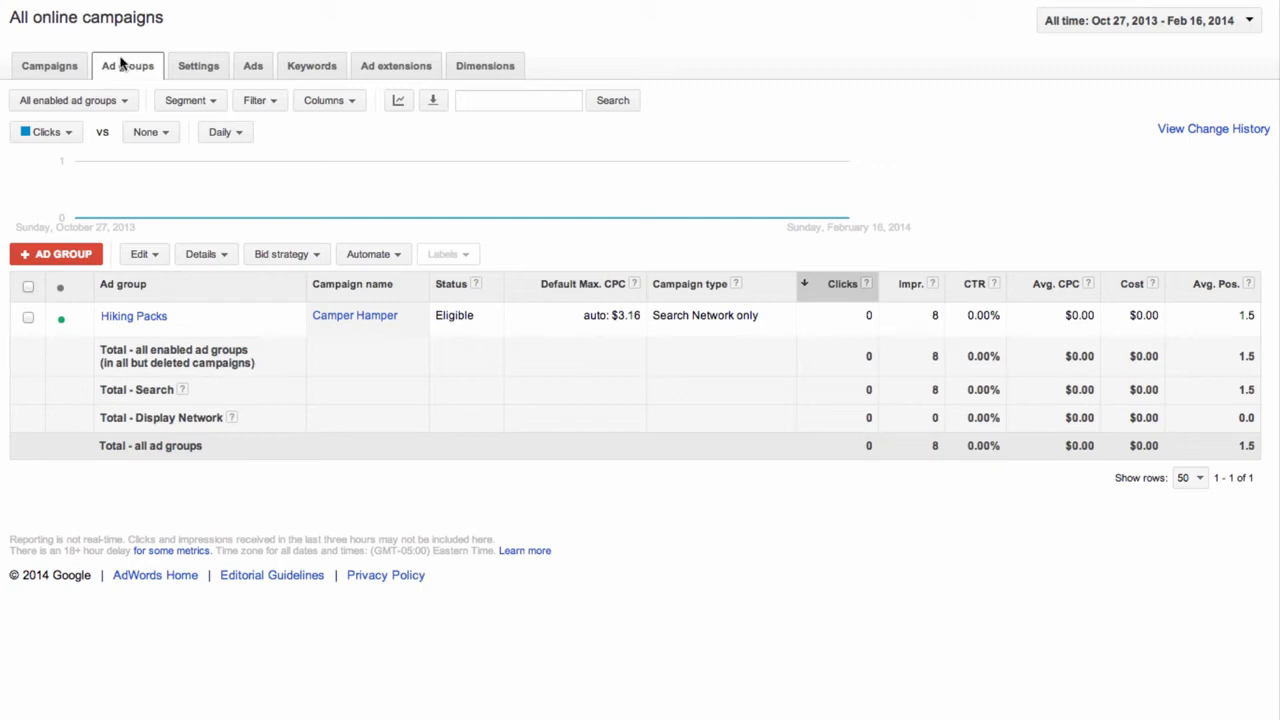
pyautogui.click(51, 260)
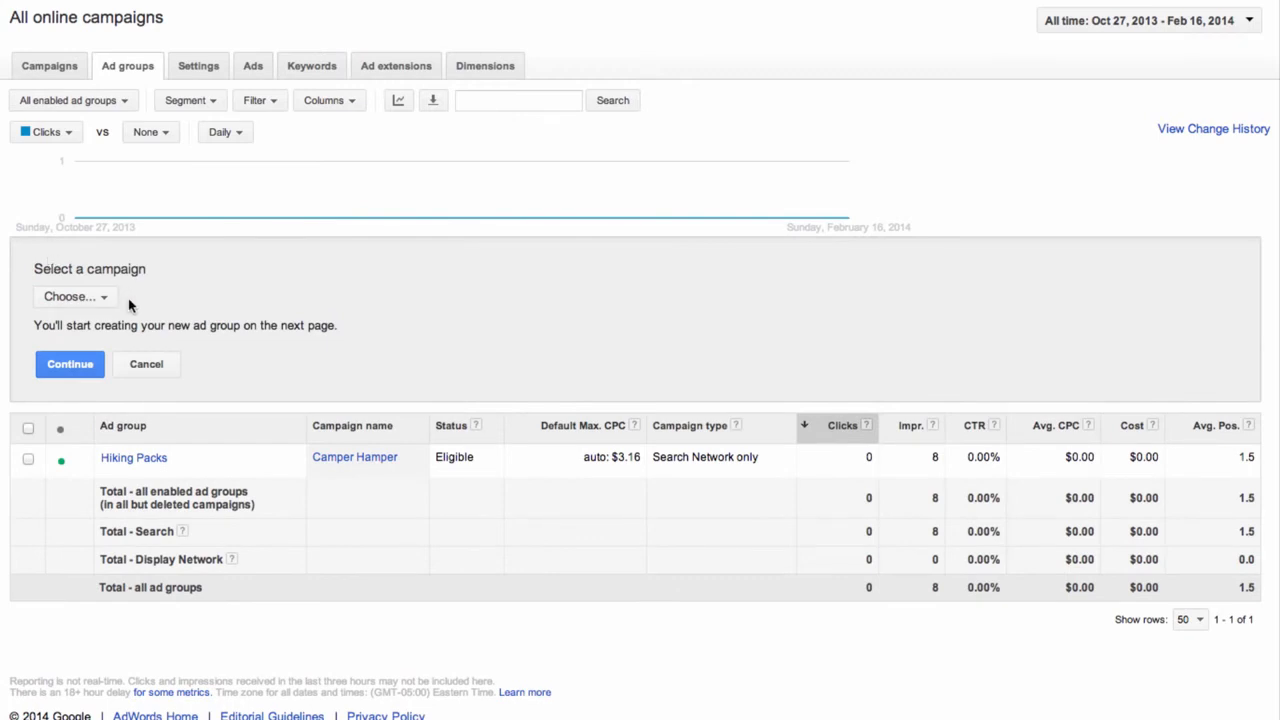
pyautogui.click(91, 303)
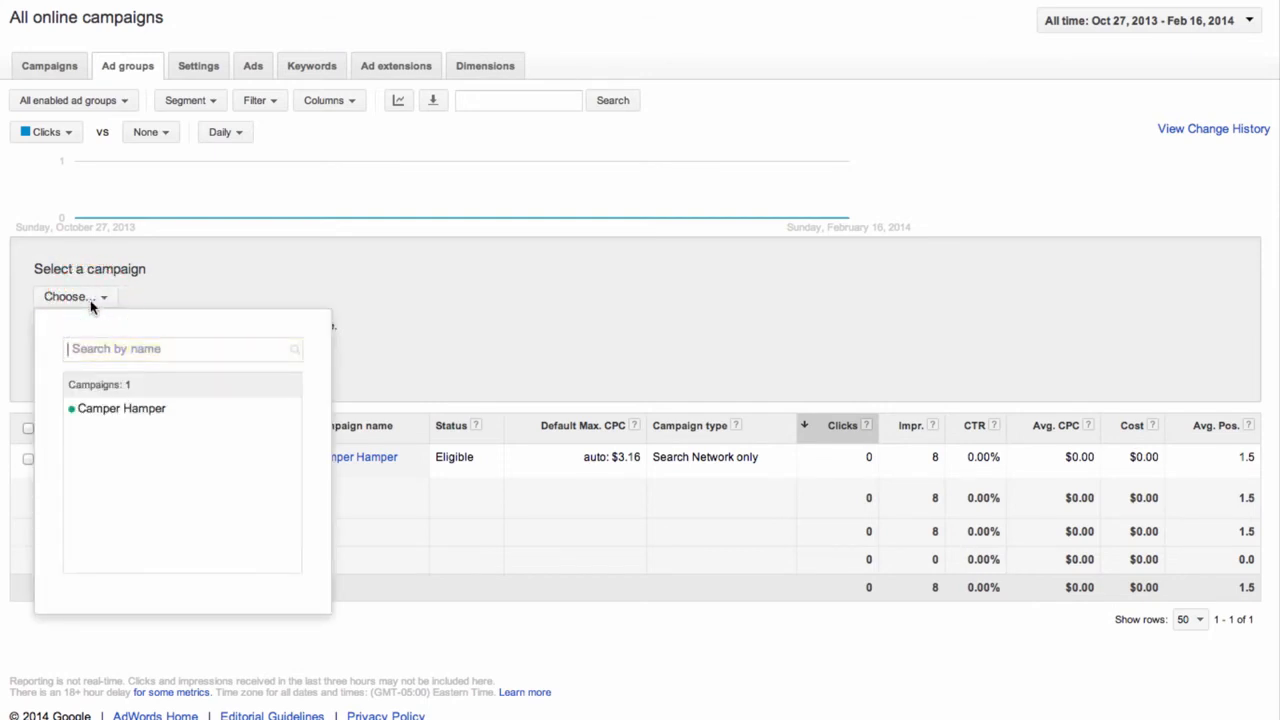
pyautogui.click(143, 412)
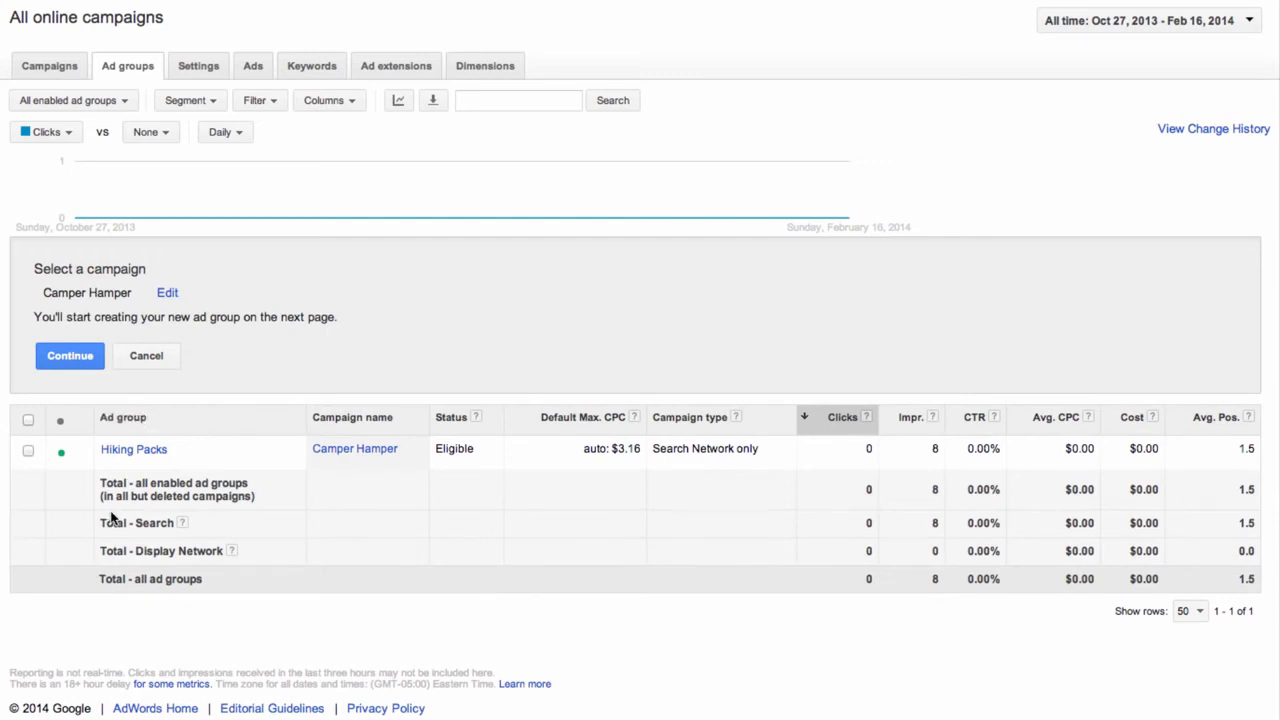
pyautogui.click(70, 356)
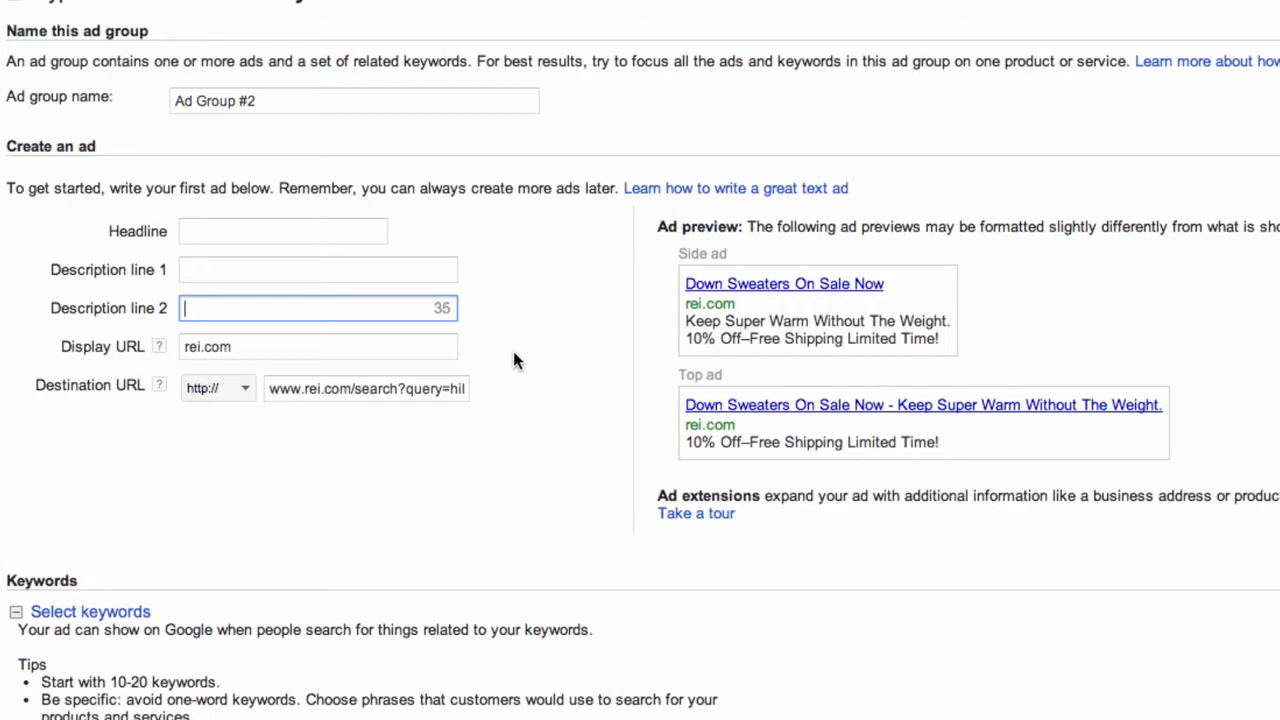
# Rename the ad group from 'Ad Group #2' to 'Lightweight Down Sweaters'
pyautogui.click(205, 103)
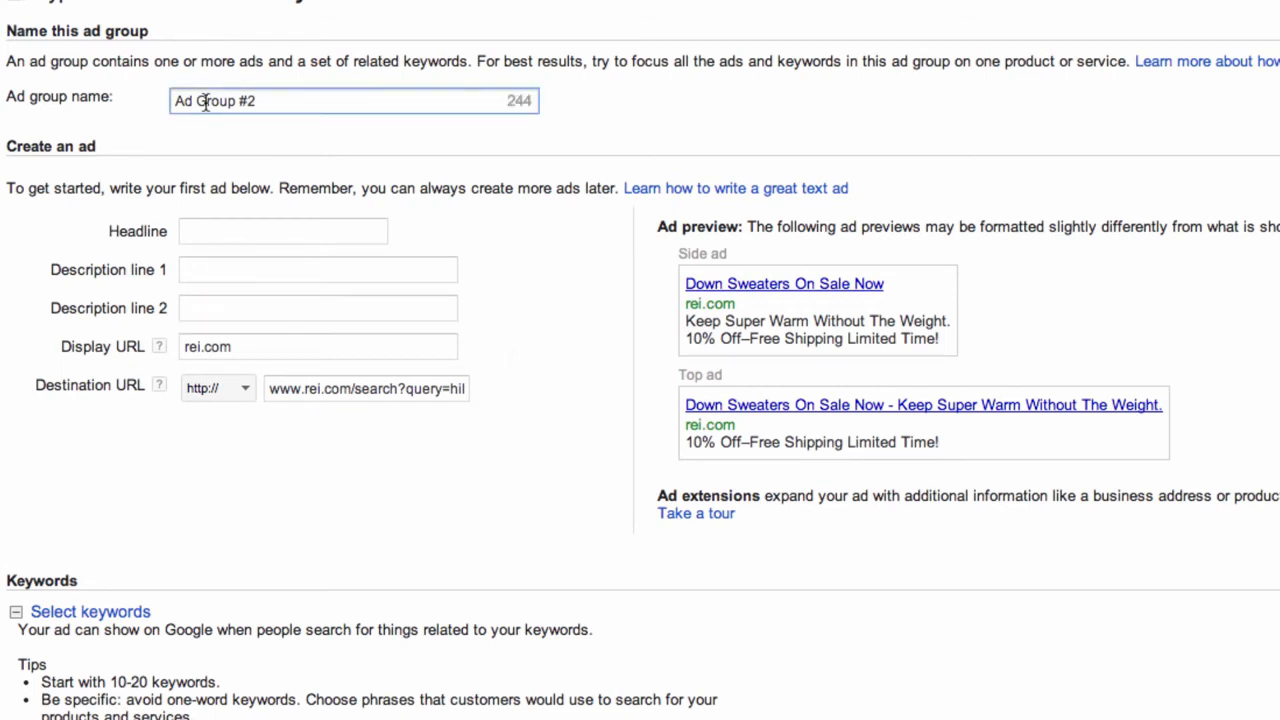
pyautogui.doubleClick(205, 103)
pyautogui.moveTo(289, 106); pyautogui.dragTo(168, 107)
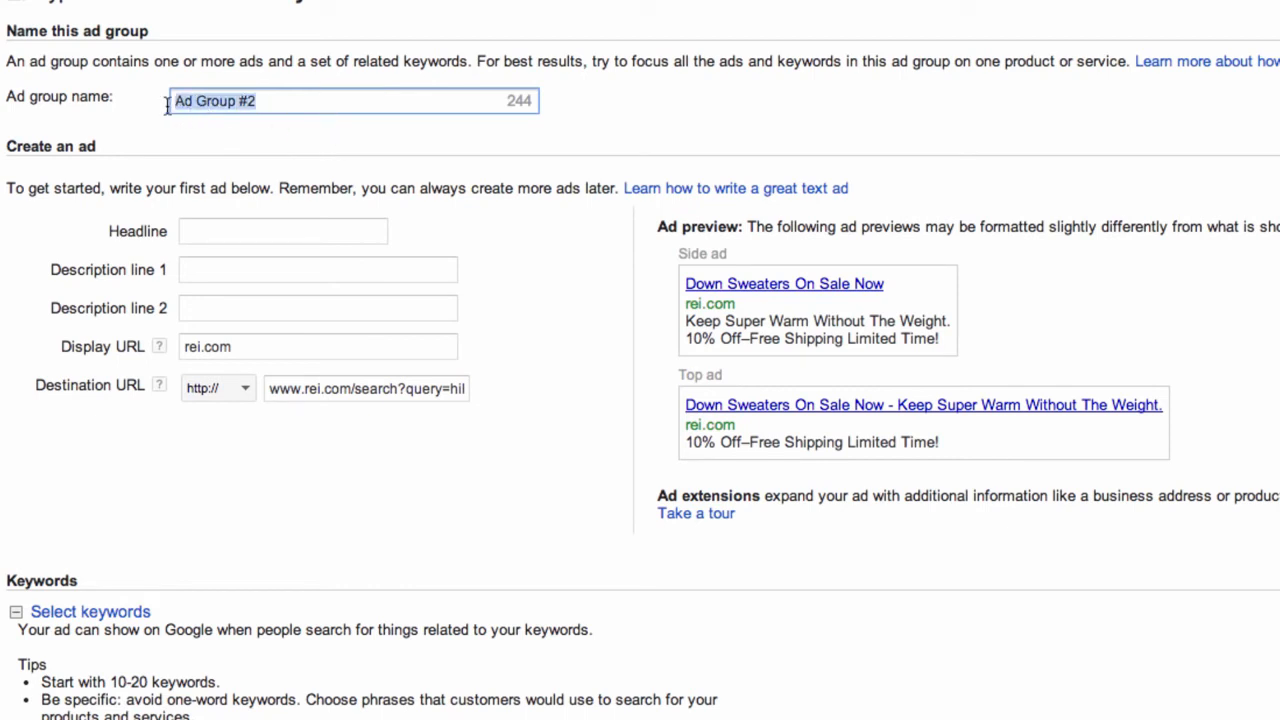
pyautogui.write('Lightwe')
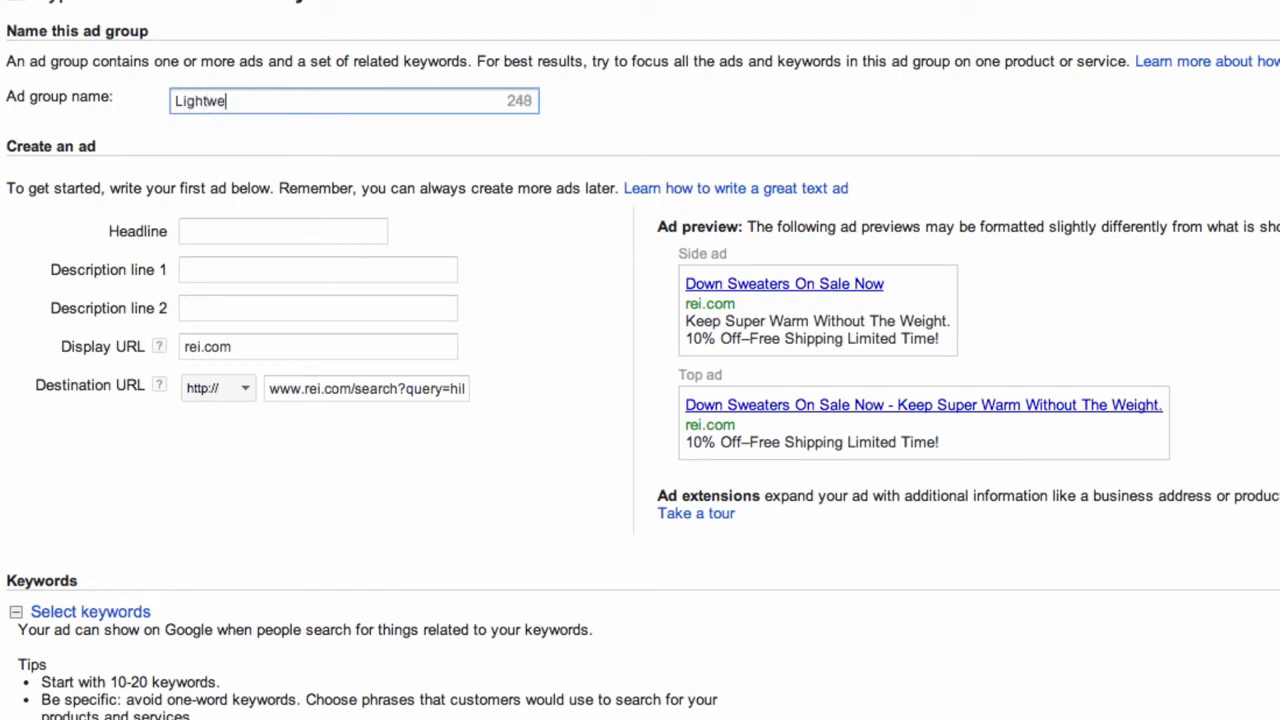
pyautogui.write('ight Down Sw')
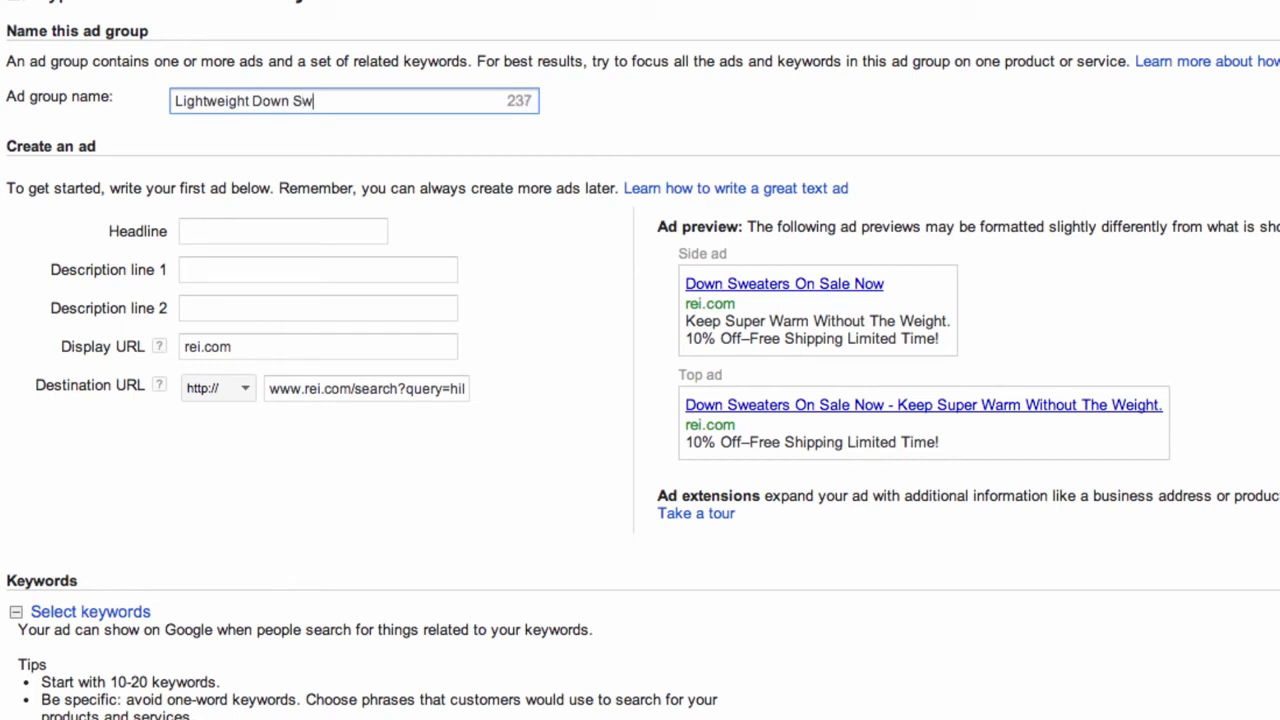
pyautogui.write('eaters')
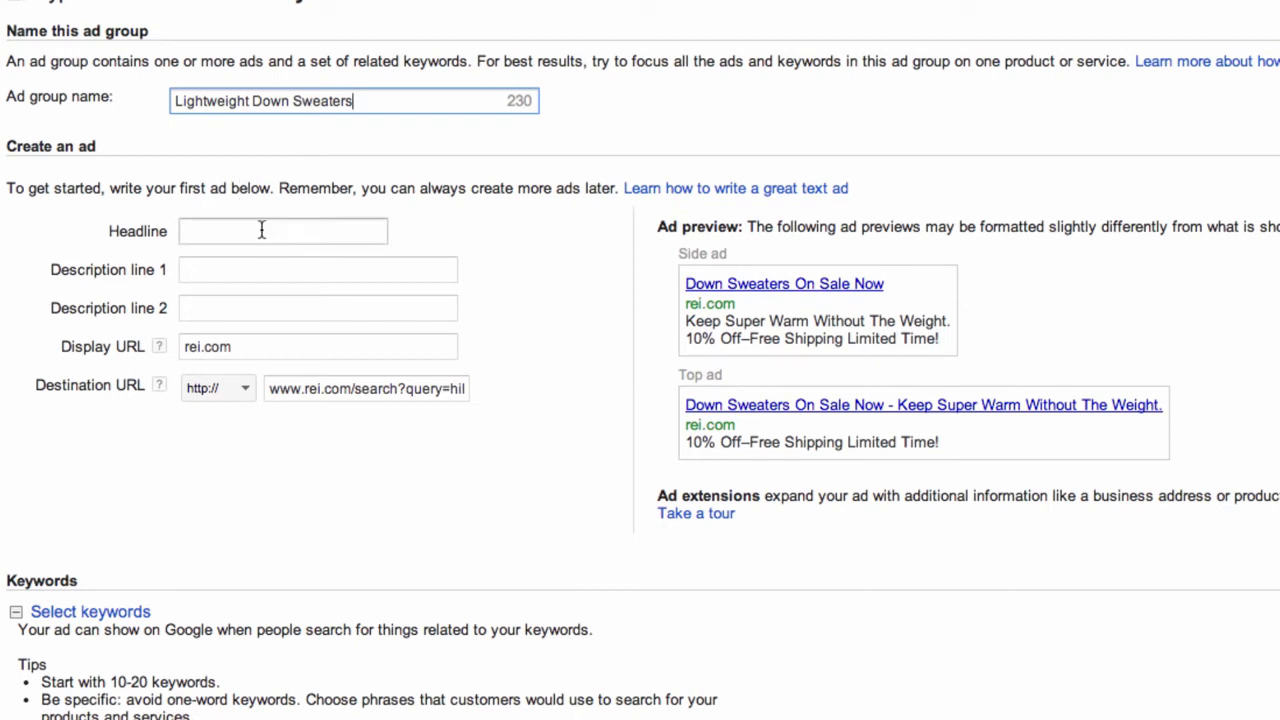
# Enter the ad headline 'Down Sweaters On Sale Now', correcting the 'Noew' typo
pyautogui.click(260, 231)
pyautogui.write('Do')
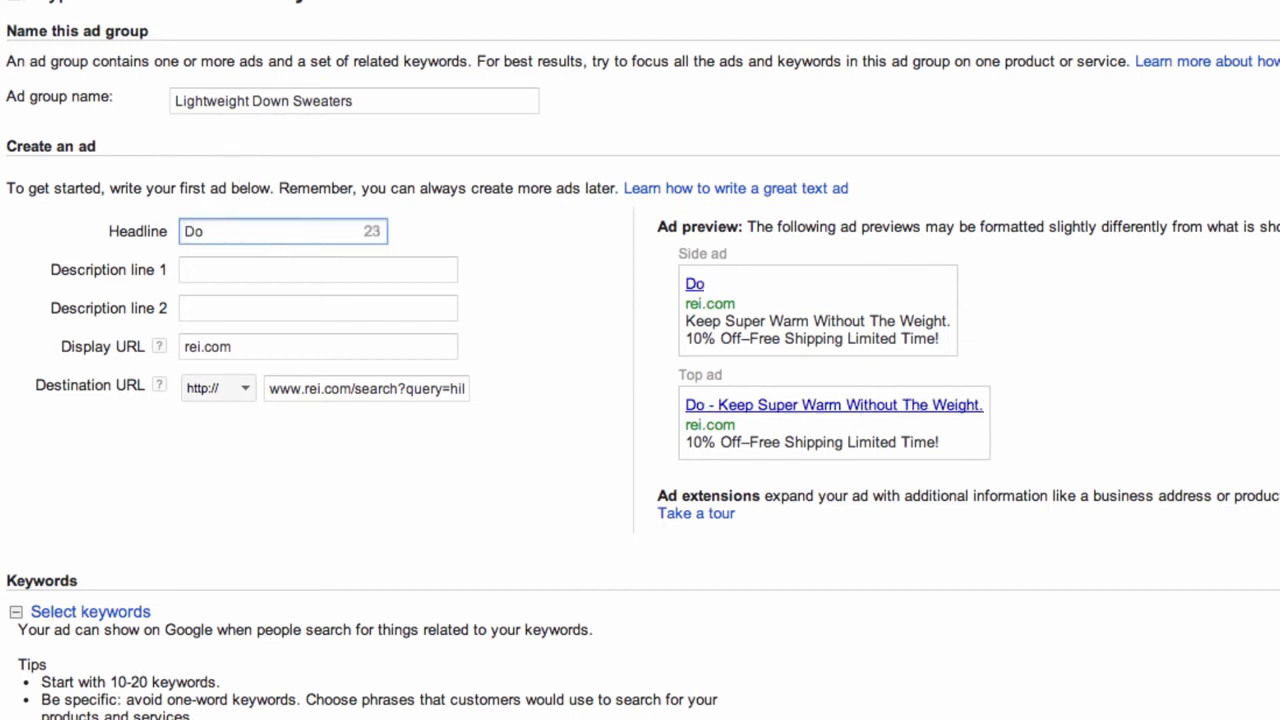
pyautogui.write('wn Sweater')
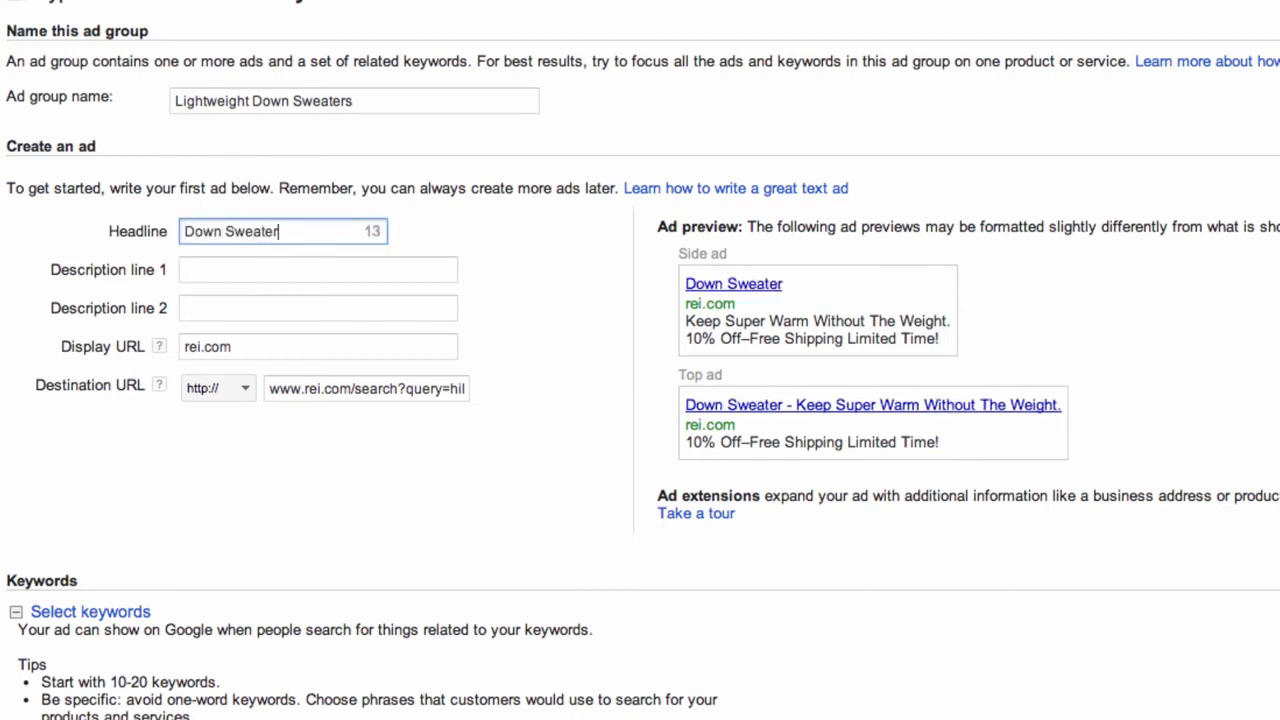
pyautogui.write('s On Sale ')
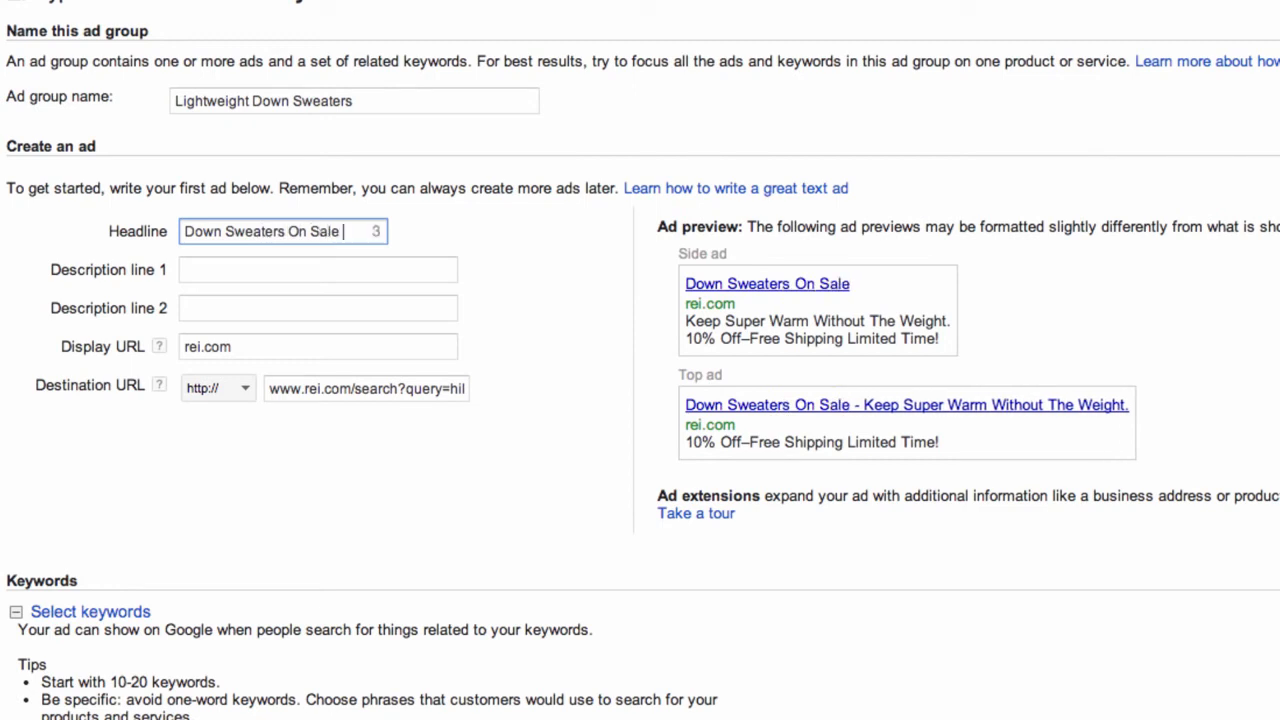
pyautogui.write('Noew')
pyautogui.press('Tab')
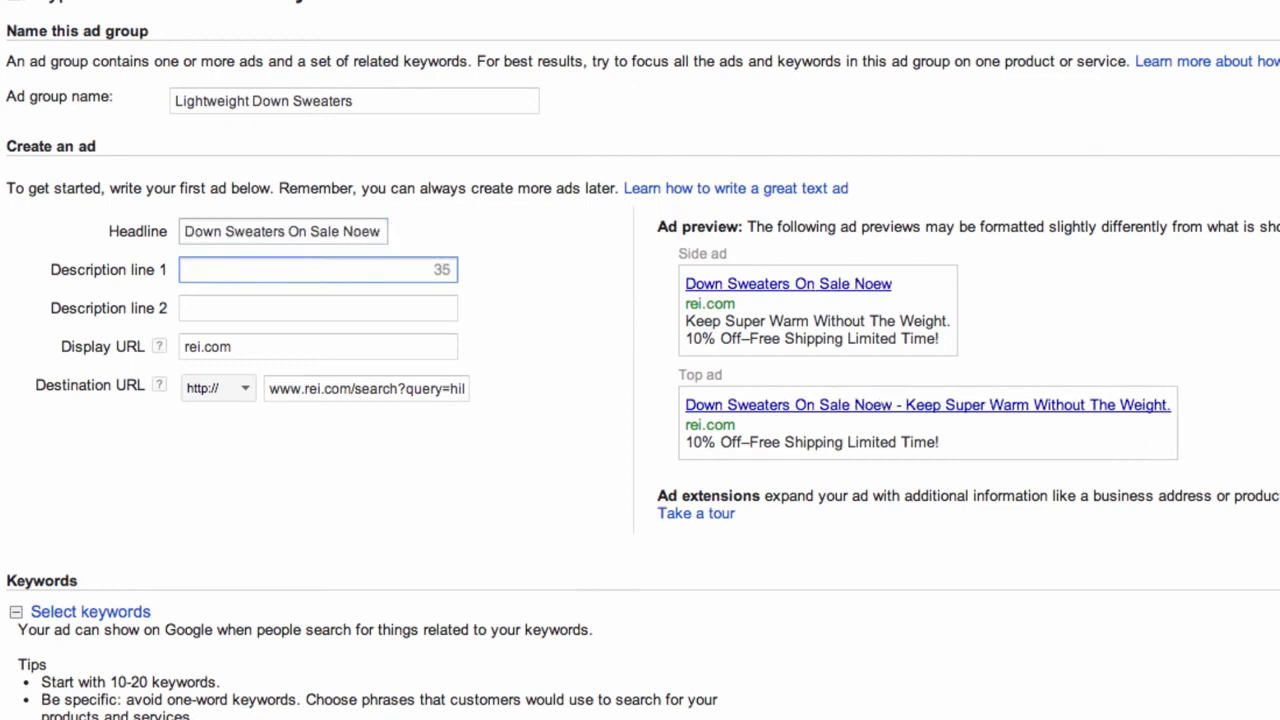
pyautogui.doubleClick(368, 230)
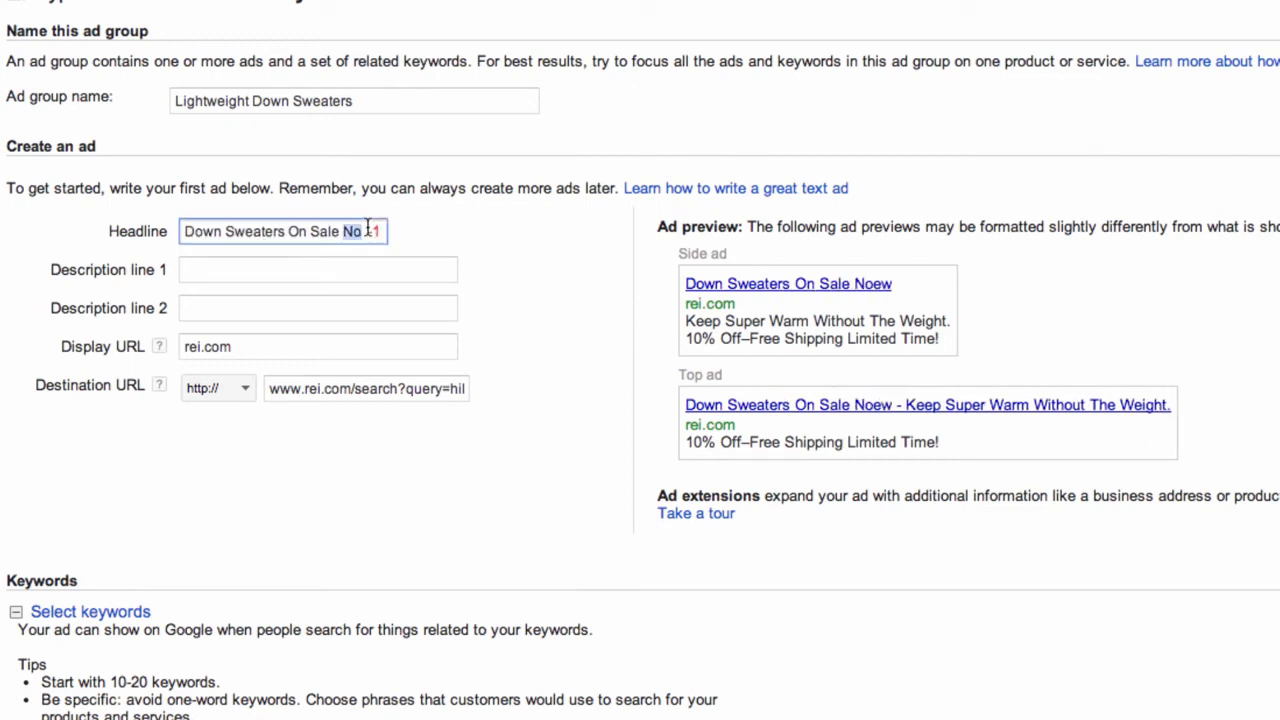
pyautogui.write('Now')
pyautogui.press('Tab')
# Write description lines 'Keep Super Warm Without The Weight.' and '10% Off + Free Shipping All Orders!'
pyautogui.write('K')
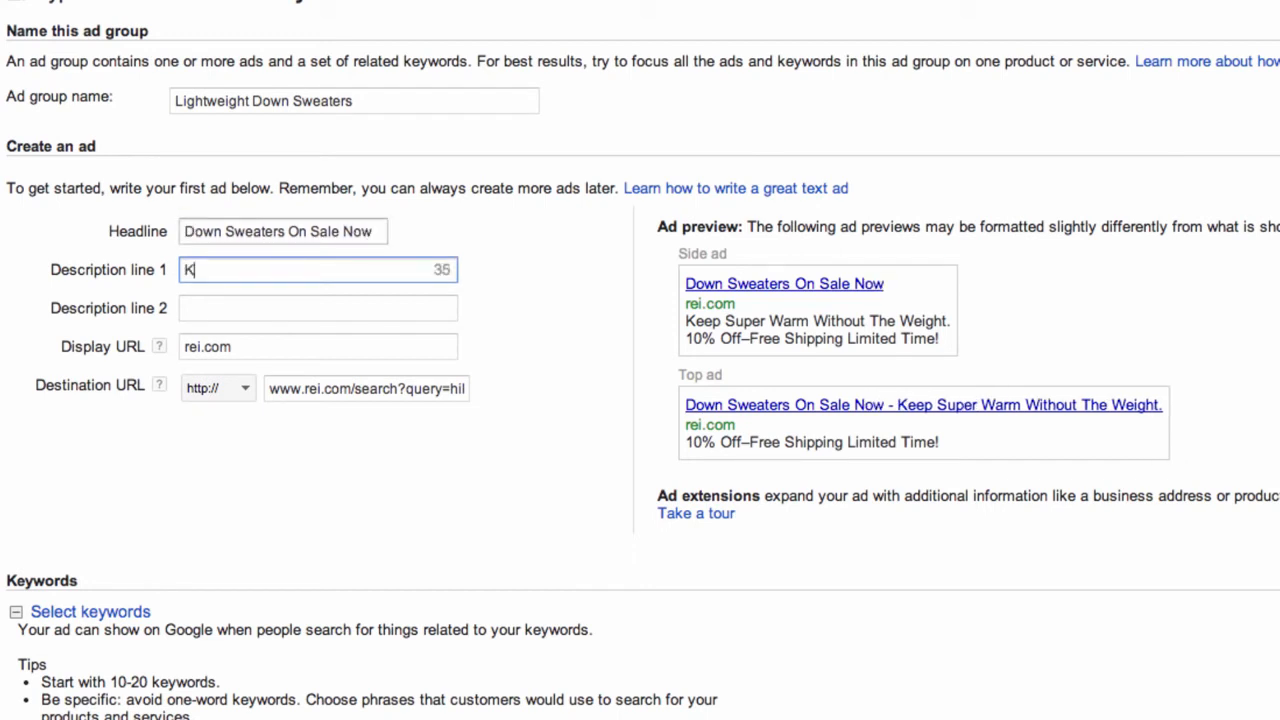
pyautogui.write('eep Super')
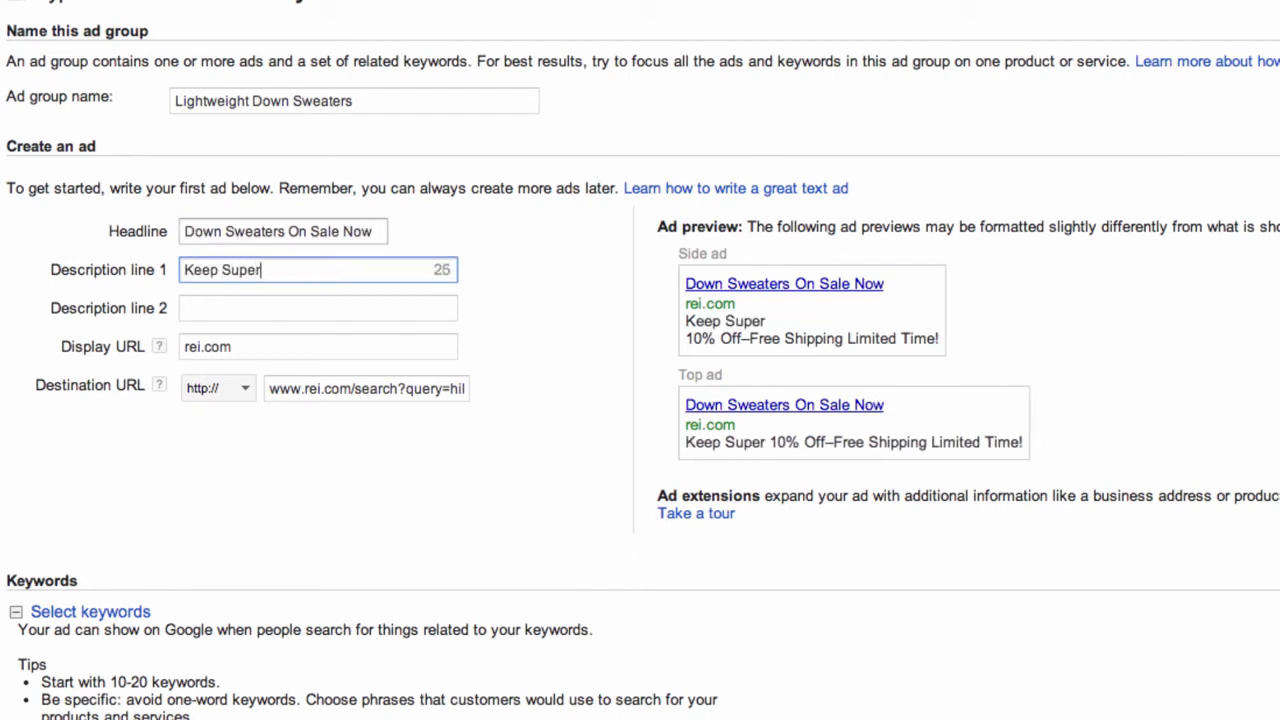
pyautogui.write(' Warr')
pyautogui.press('BackSpace')
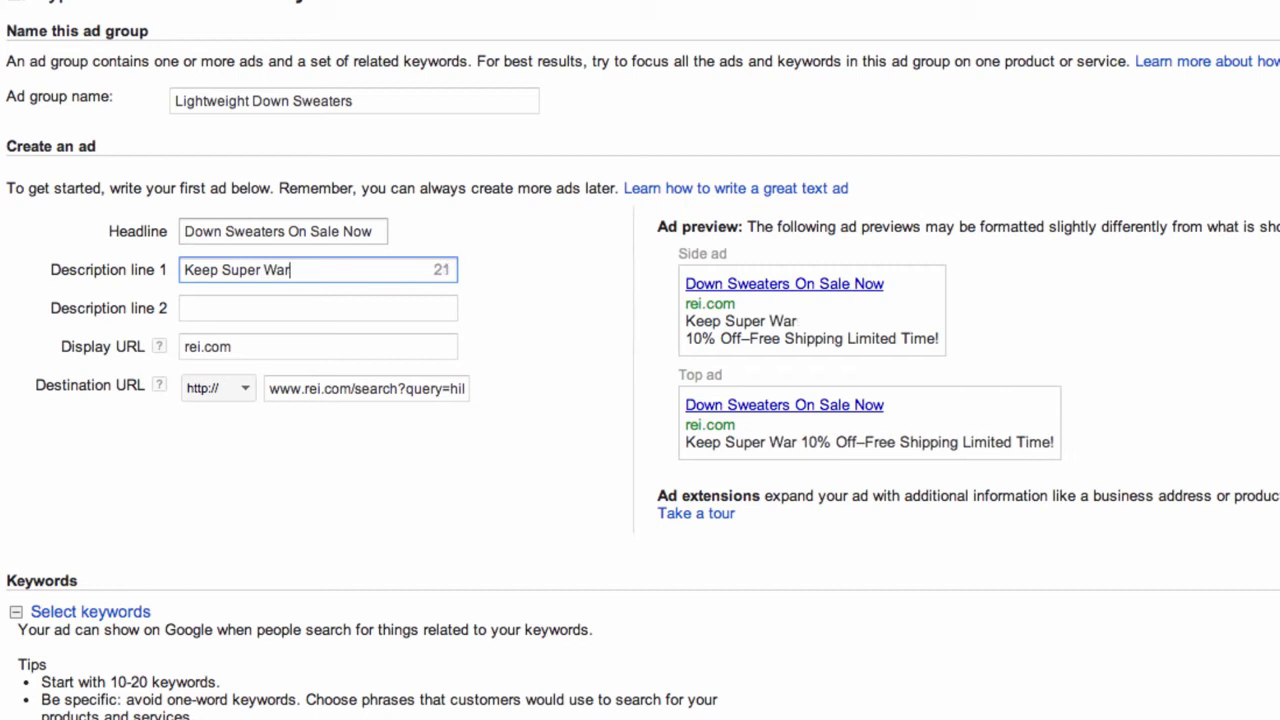
pyautogui.write('m Without ')
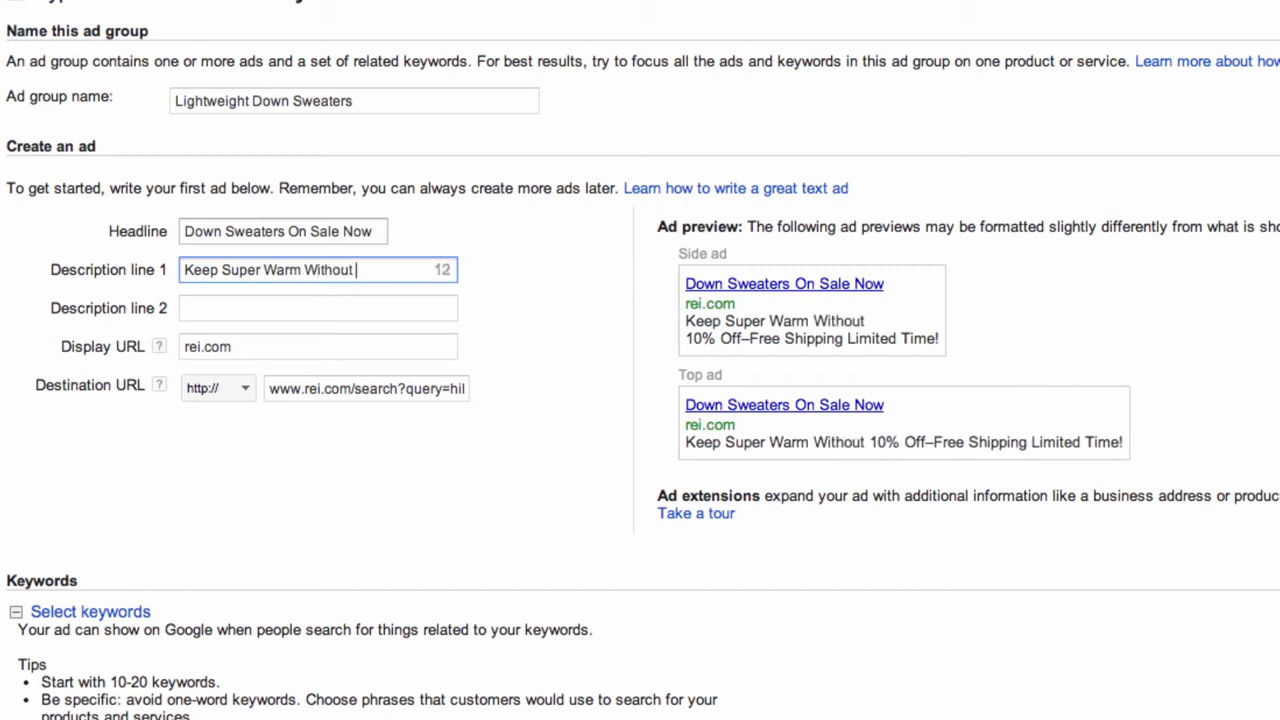
pyautogui.write('The Wei')
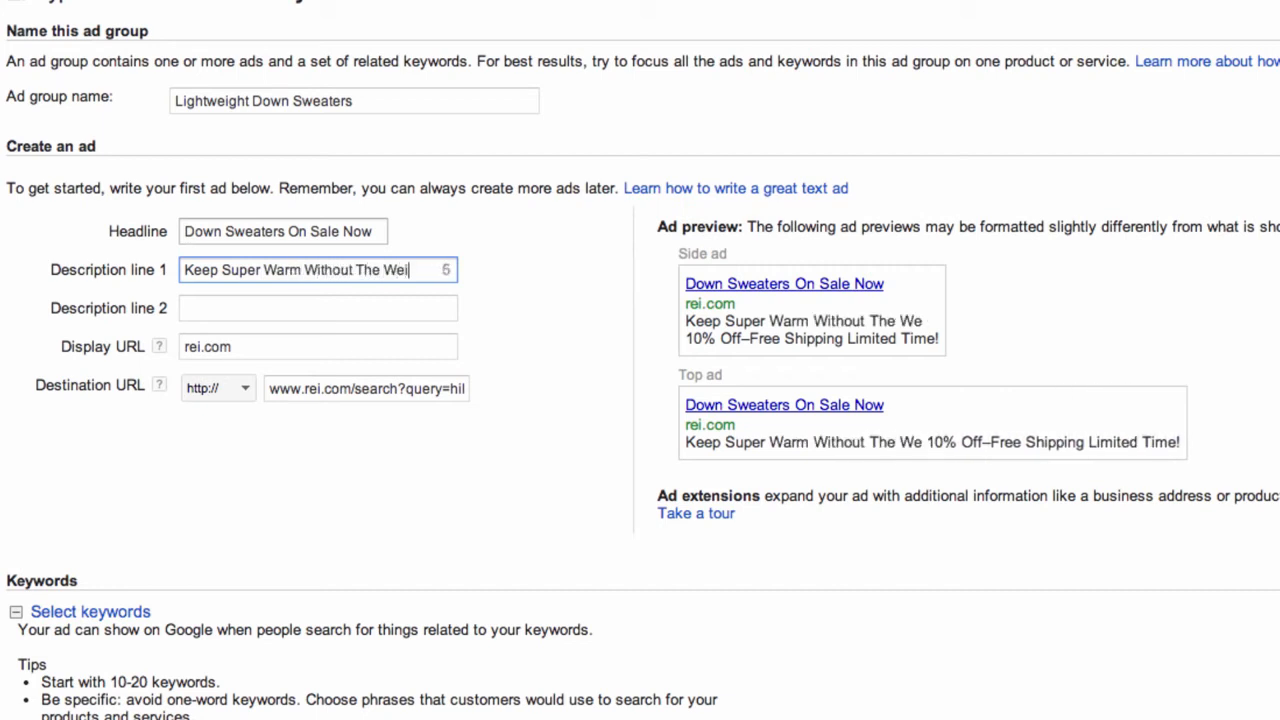
pyautogui.write('ght')
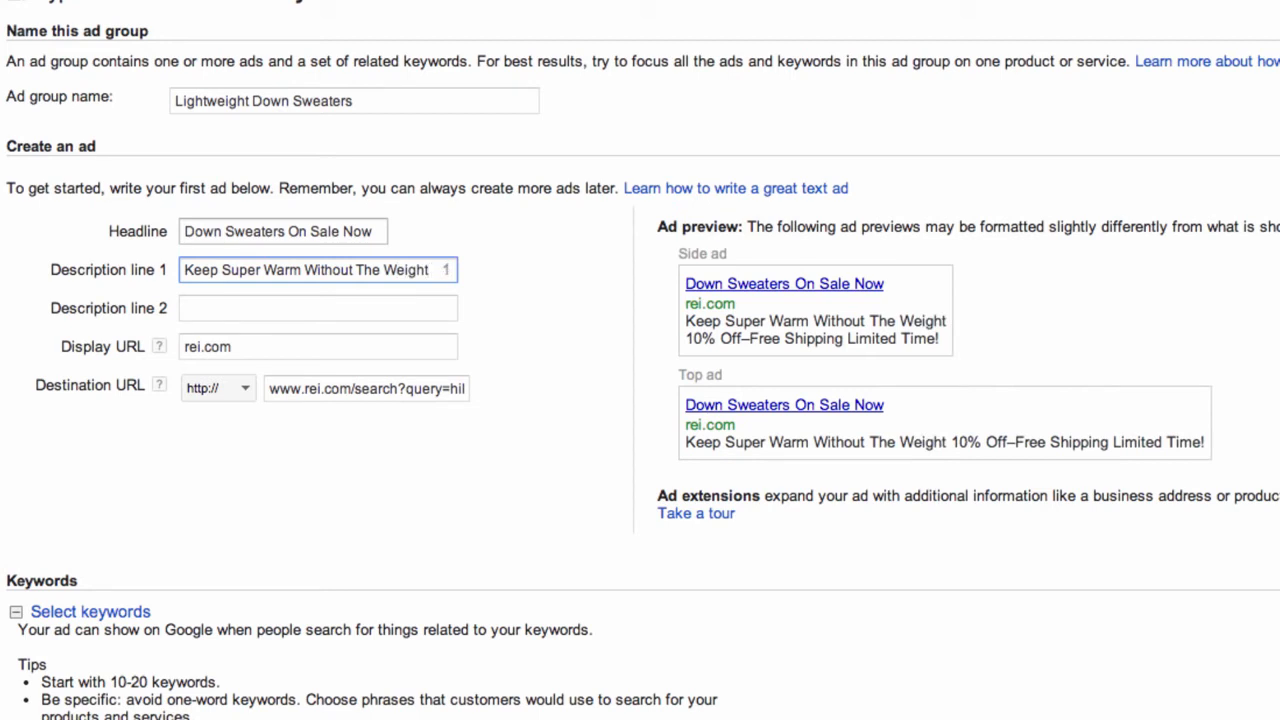
pyautogui.write('.')
pyautogui.press('Tab')
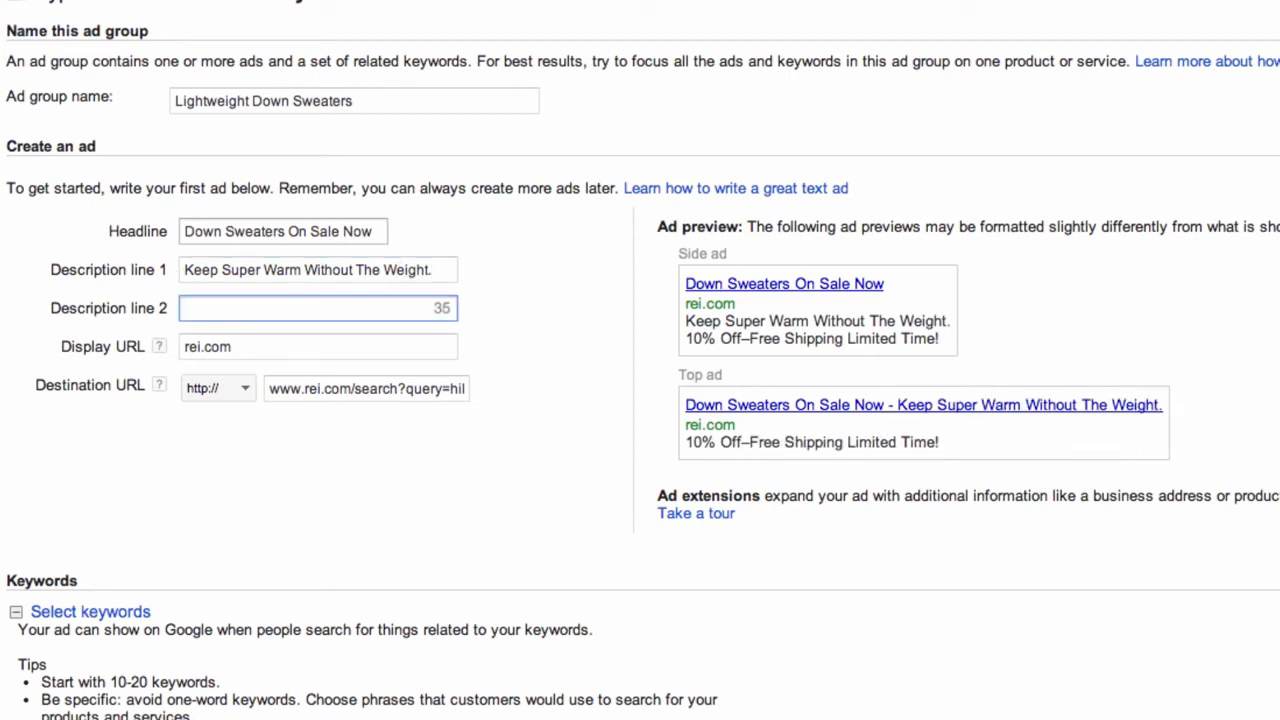
pyautogui.write('10% Off ')
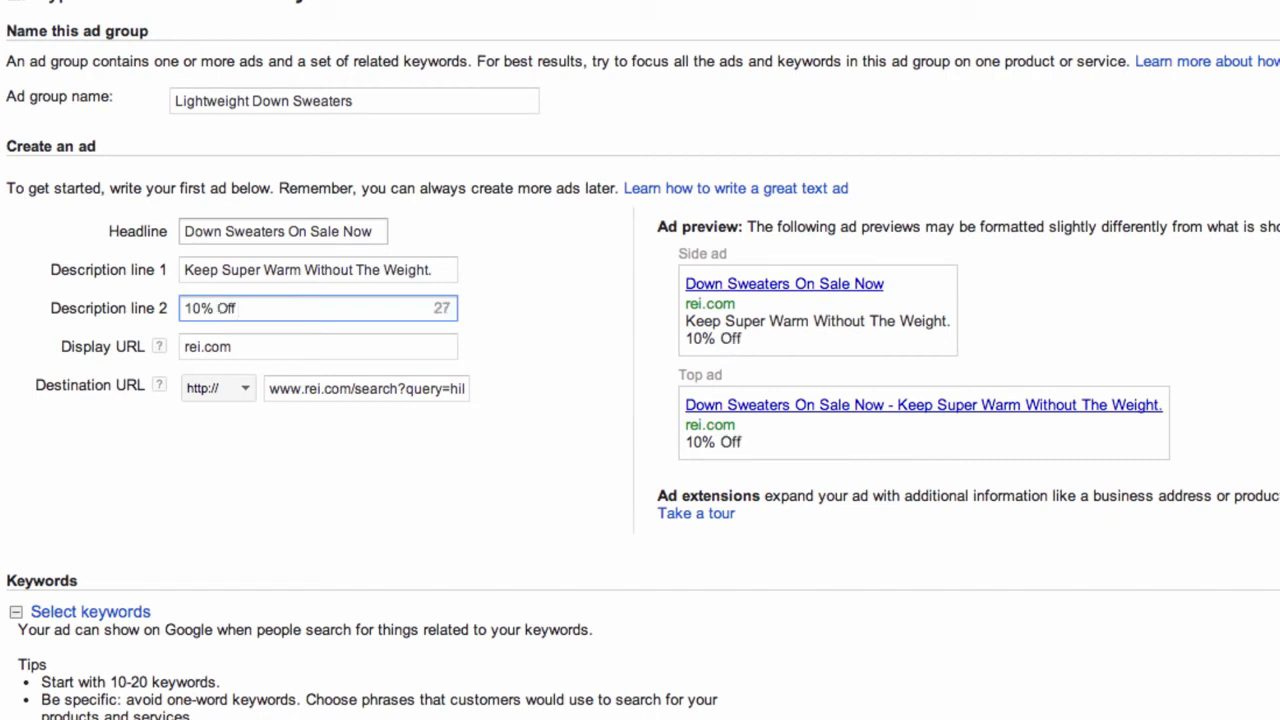
pyautogui.write('+ Free Shipping Limi')
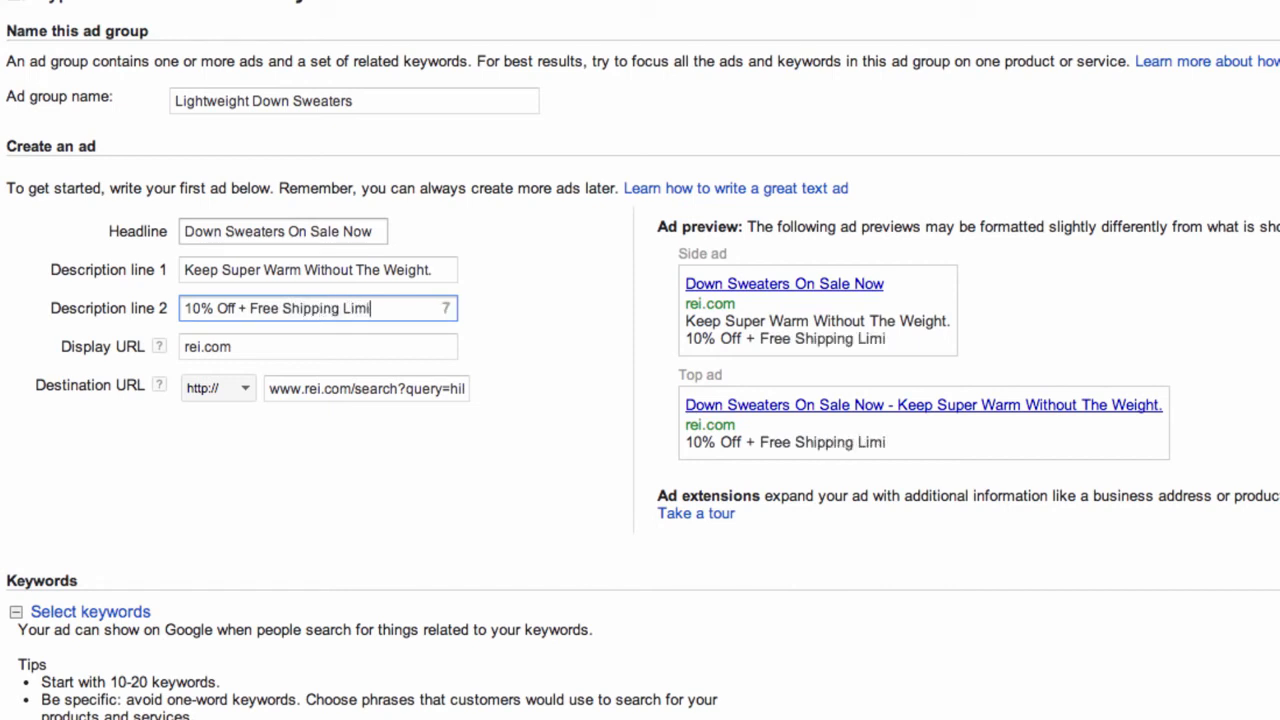
pyautogui.write('ted Time')
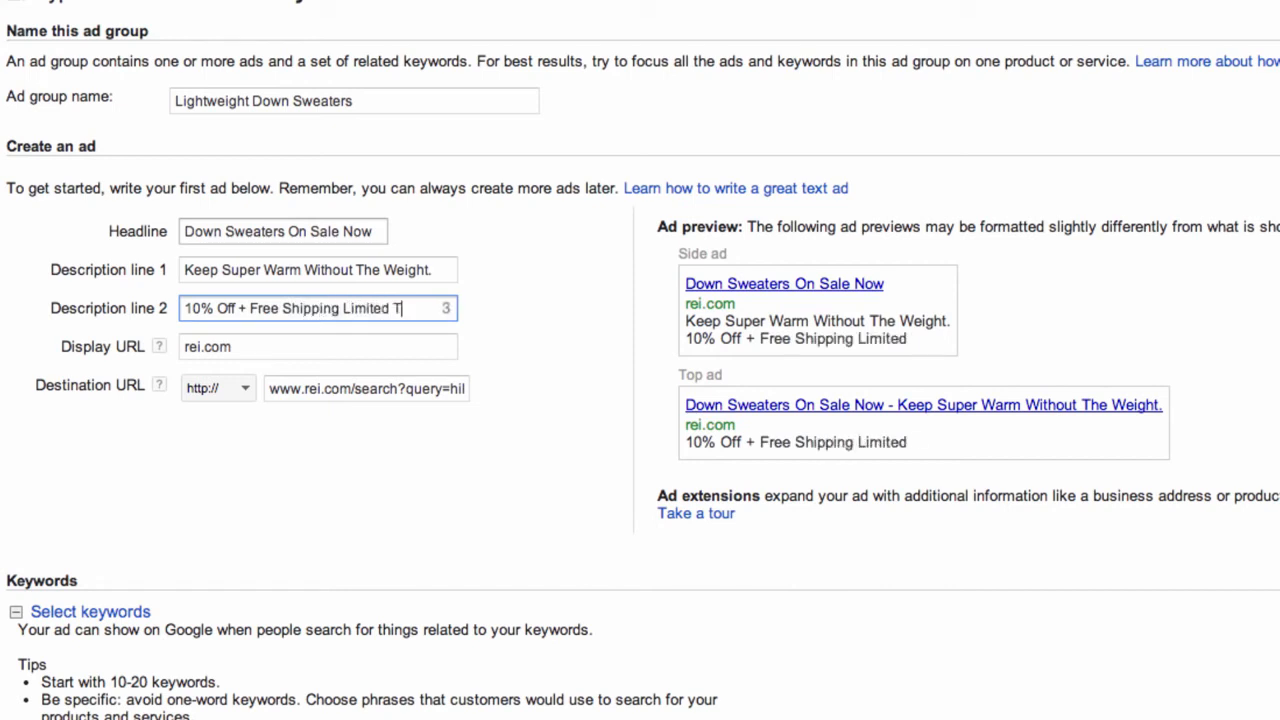
pyautogui.press('BackSpace')
pyautogui.press('BackSpace')
pyautogui.press('BackSpace')
pyautogui.press('BackSpace')
pyautogui.press('BackSpace')
pyautogui.press('BackSpace')
pyautogui.press('BackSpace')
pyautogui.press('BackSpace')
pyautogui.press('BackSpace')
pyautogui.press('BackSpace')
pyautogui.press('BackSpace')
pyautogui.press('BackSpace')
pyautogui.write('A')
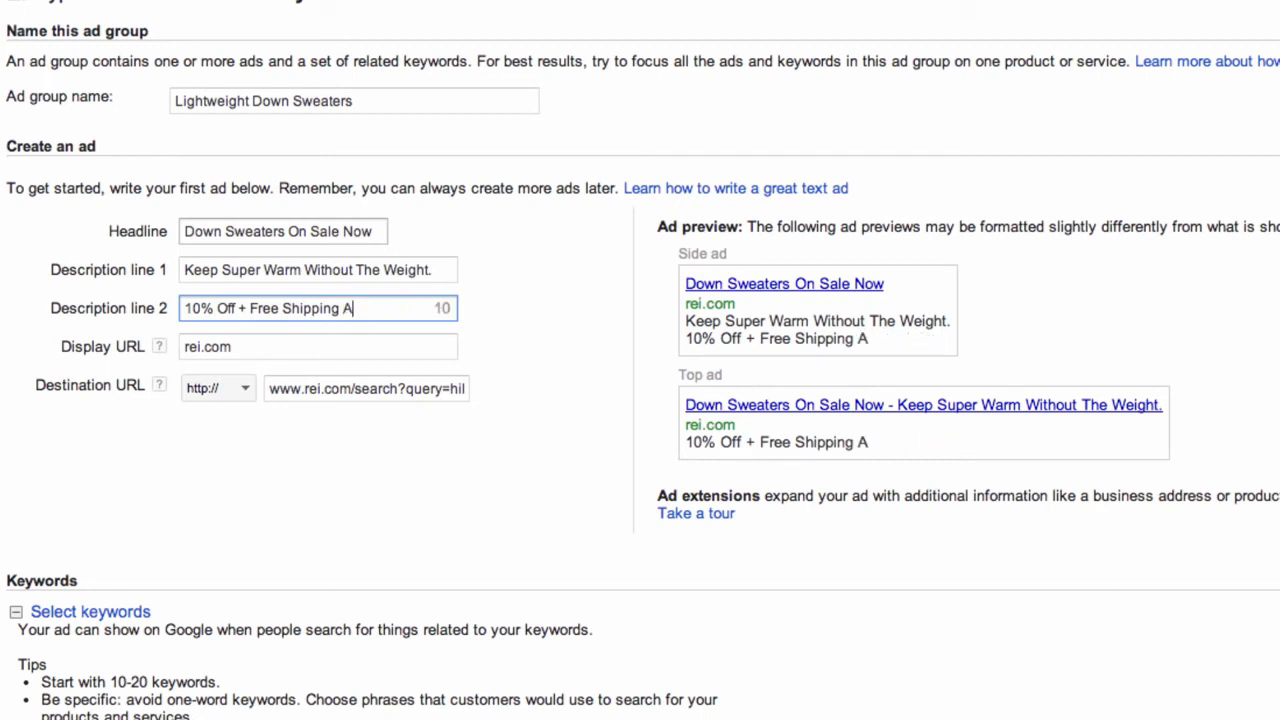
pyautogui.write('ll Orders!')
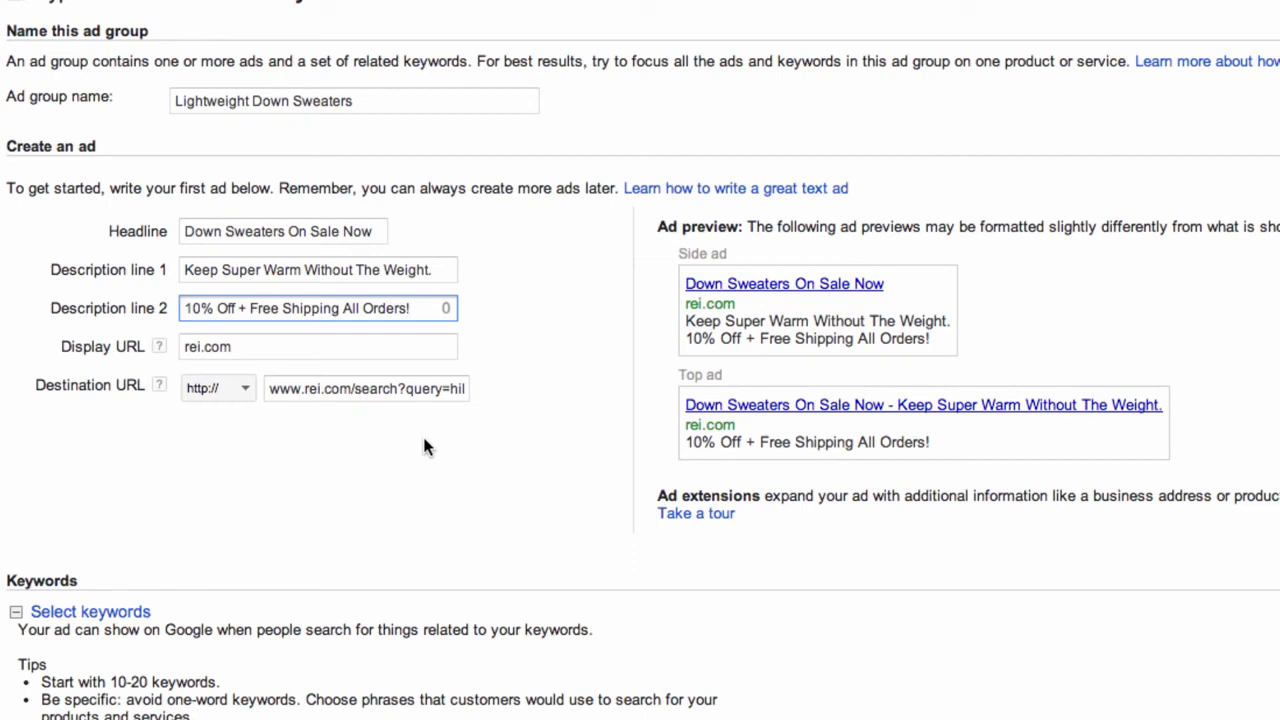
# Add keywords 'down jackets' and 'lightweight camping jackets', fixing the 'camoing' typo
pyautogui.scroll(-2, 178, 662)
pyautogui.scroll(-1, 178, 662)
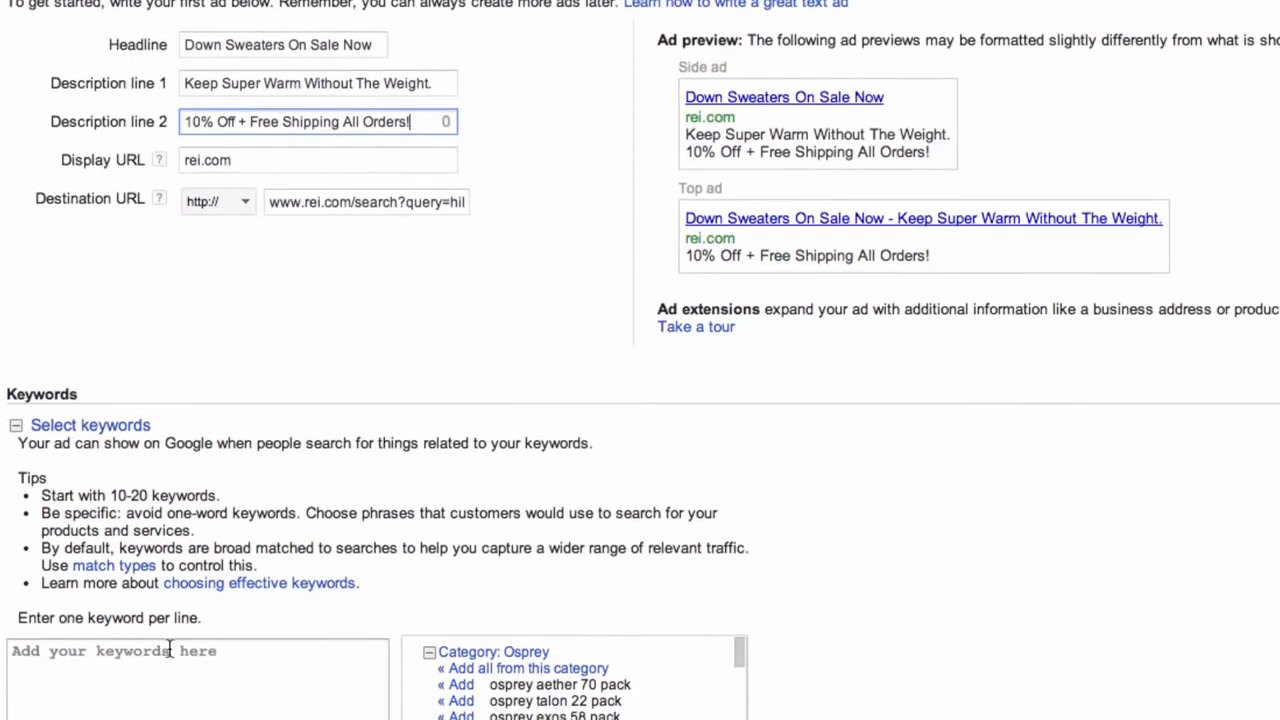
pyautogui.click(155, 651)
pyautogui.write('dow')
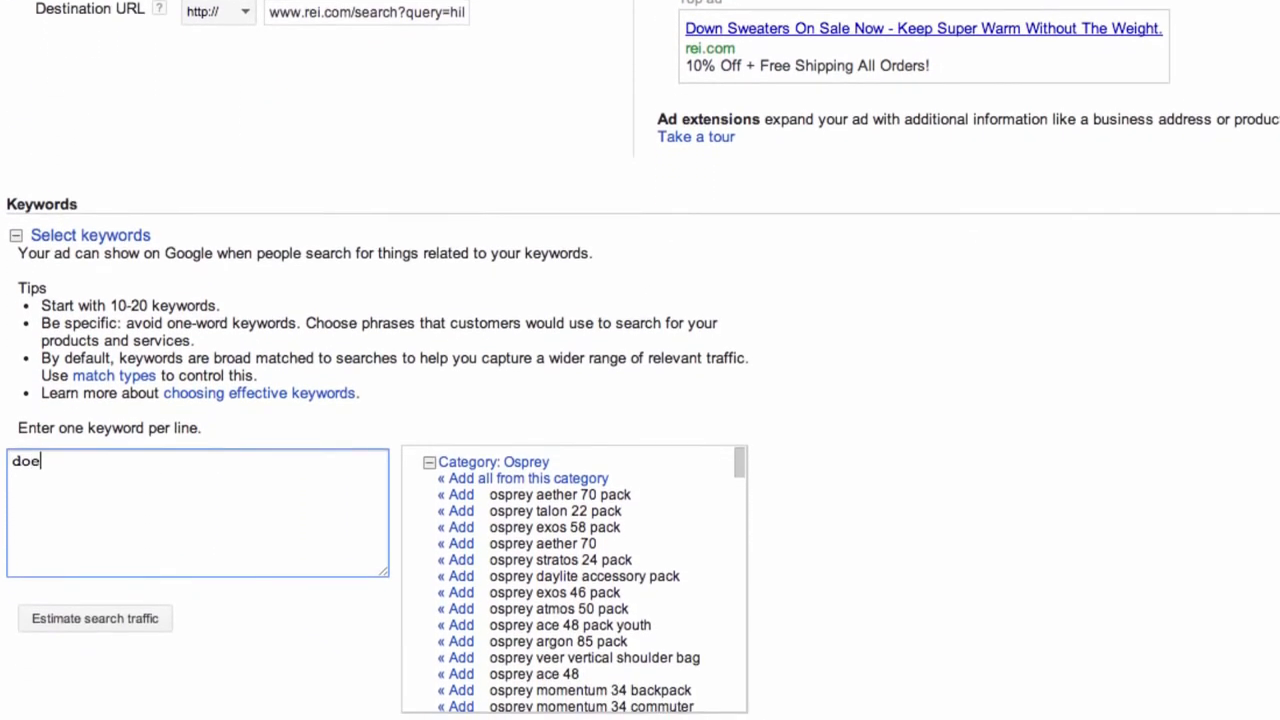
pyautogui.press('BackSpace')
pyautogui.write('wn jackets')
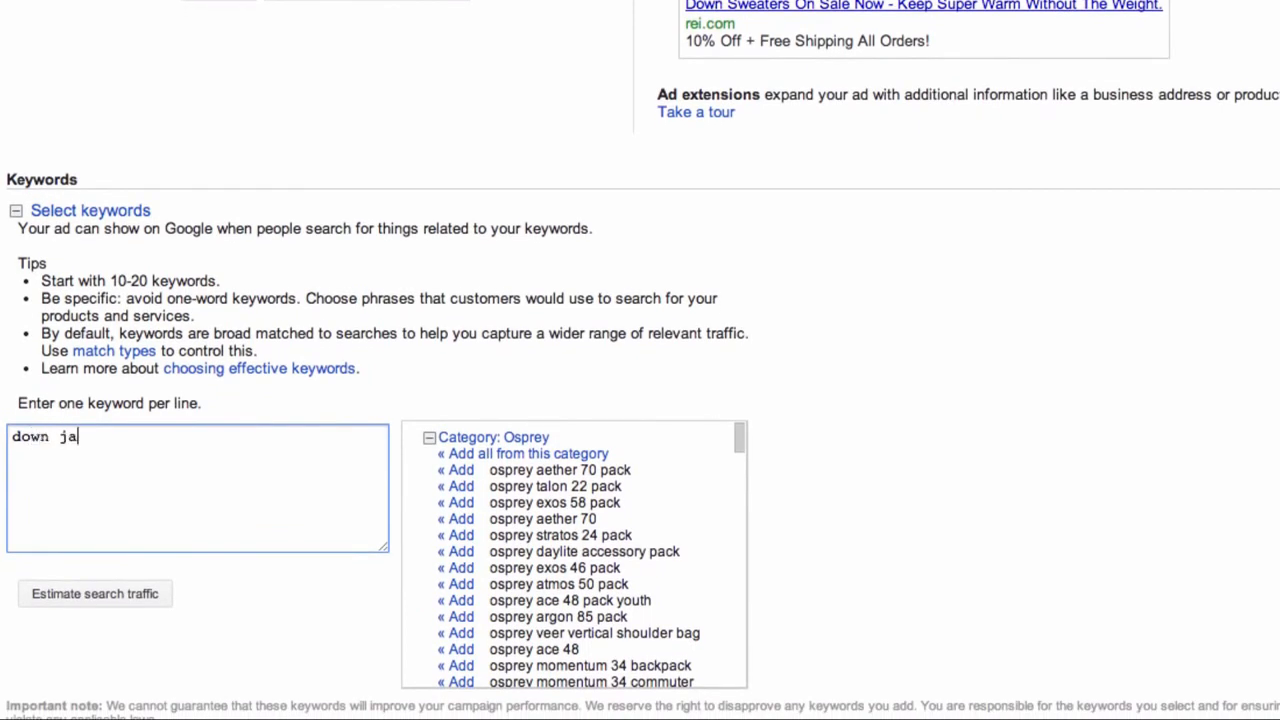
pyautogui.press('Return')
pyautogui.write('lightweight camo')
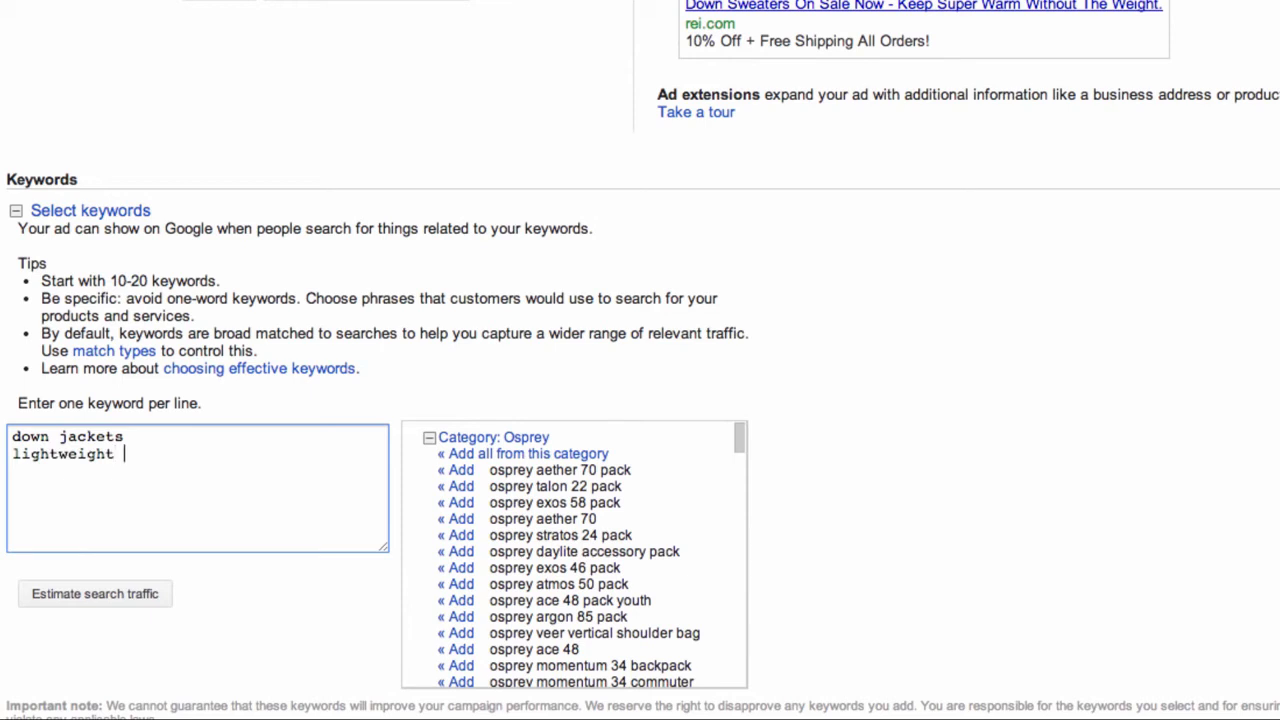
pyautogui.write('ing jackets')
pyautogui.press('Return')
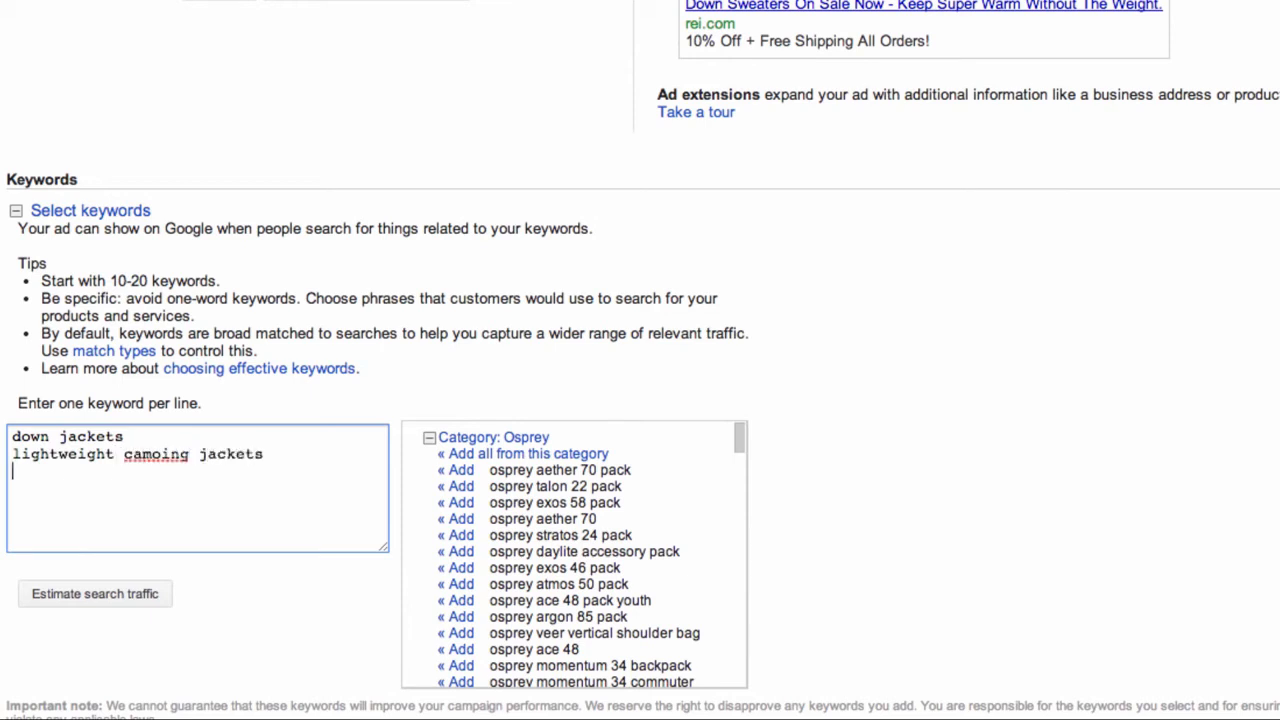
pyautogui.doubleClick(135, 454)
pyautogui.write('camping')
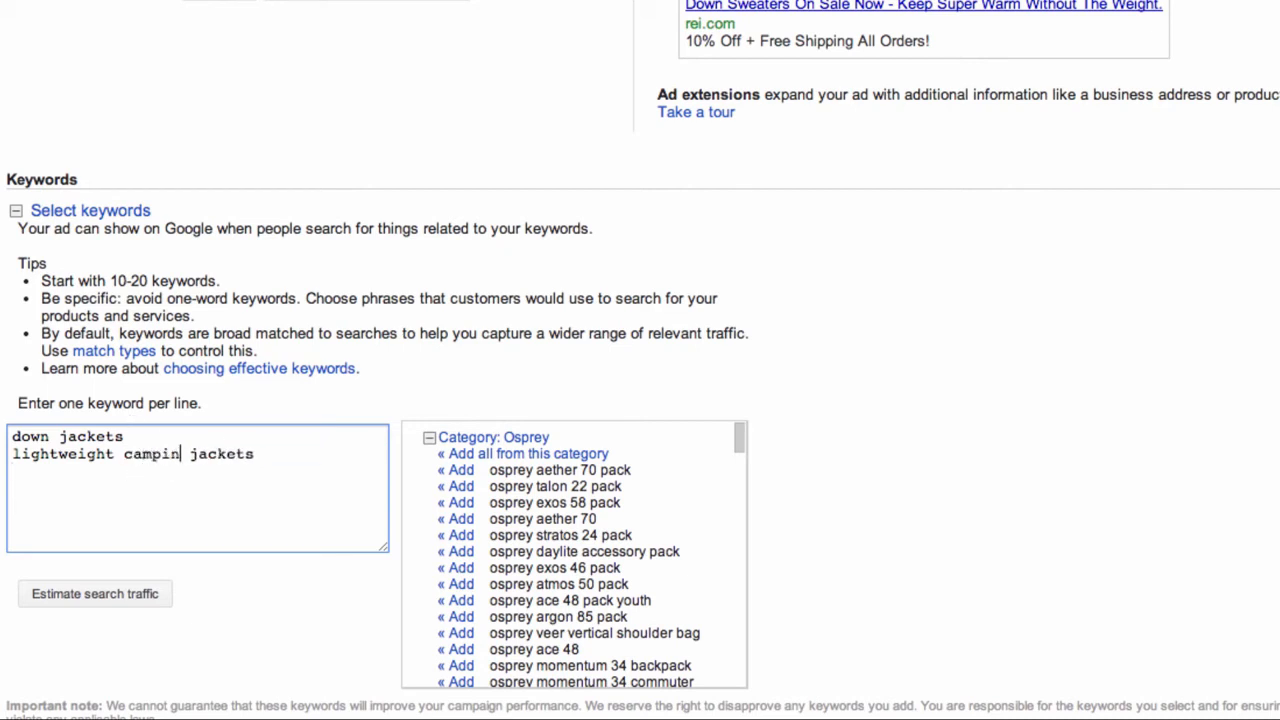
pyautogui.click(306, 440)
pyautogui.click(301, 452)
# Add keywords 'hiking sweaters', 'foldable down sweaters' and 'packable down sweaters', correcting 'seaters'
pyautogui.press('Return')
pyautogui.write('hikinh')
pyautogui.press('BackSpace')
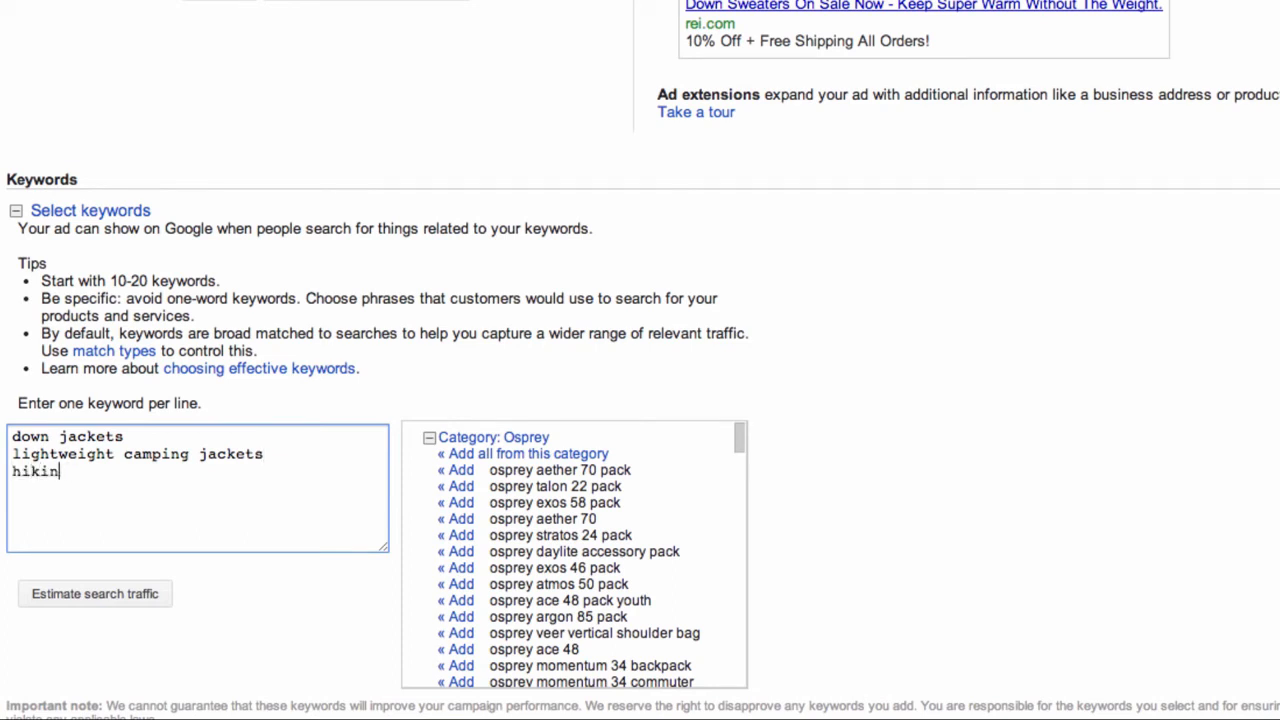
pyautogui.write('g sweat')
pyautogui.write('ers')
pyautogui.press('Return')
pyautogui.write('fol')
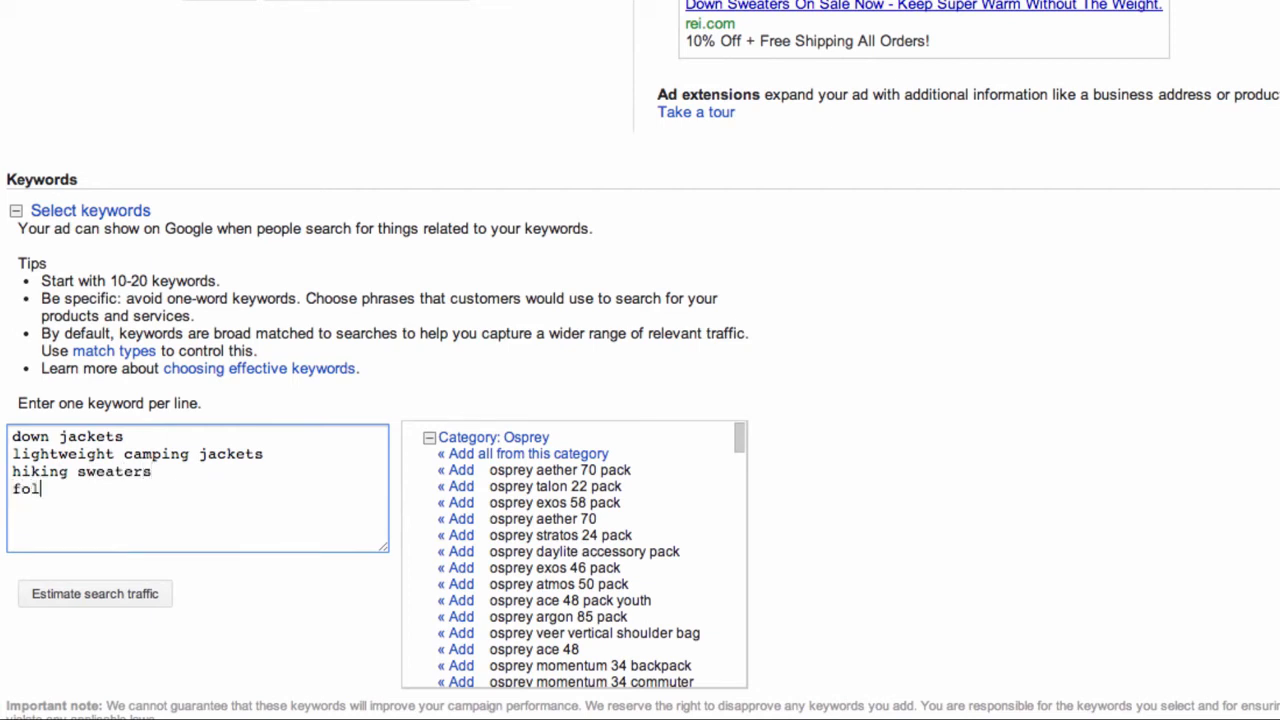
pyautogui.write('dable down sweaters')
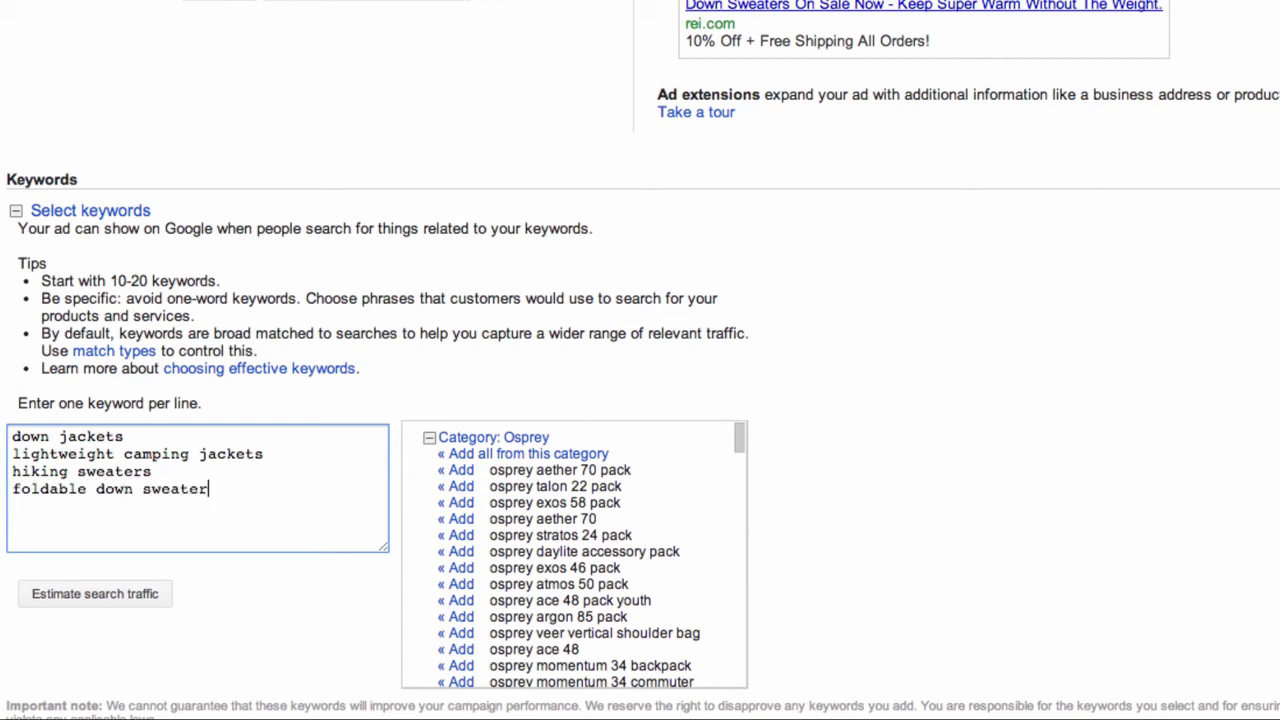
pyautogui.press('Return')
pyautogui.write('packable down')
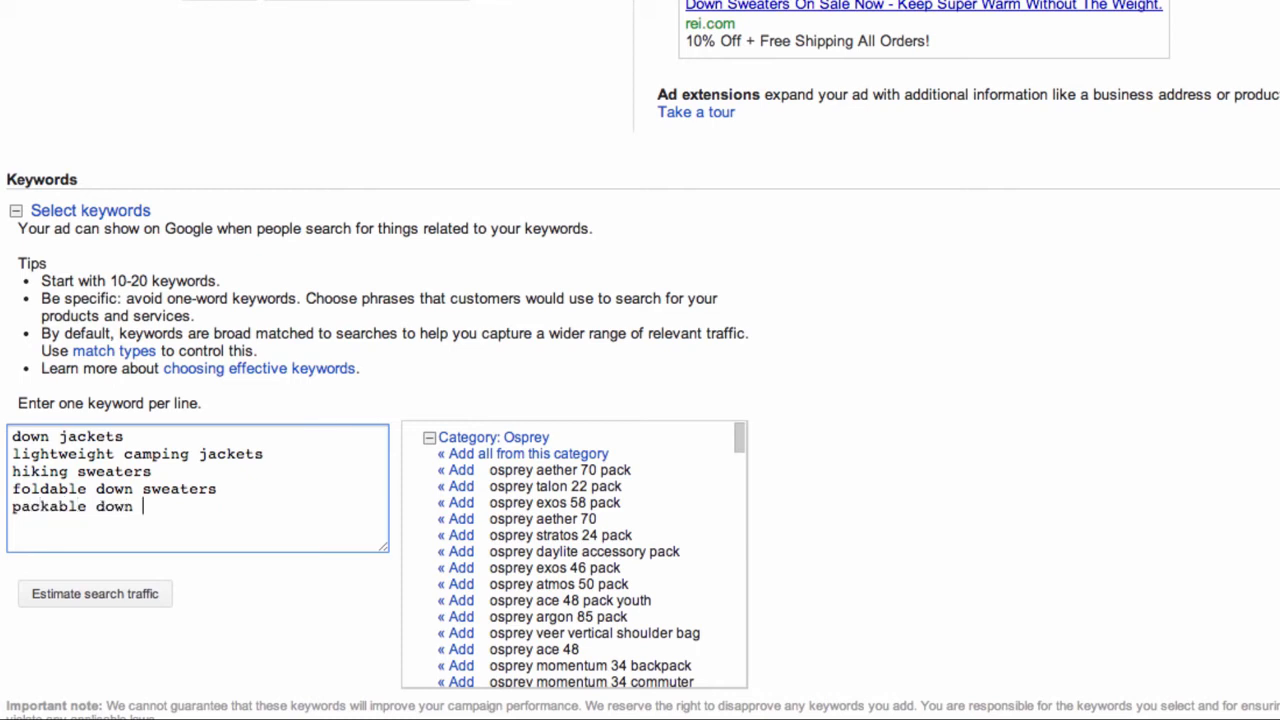
pyautogui.write(' seaters')
pyautogui.click(147, 508)
pyautogui.write('w')
pyautogui.scroll(-5, 510, 575)
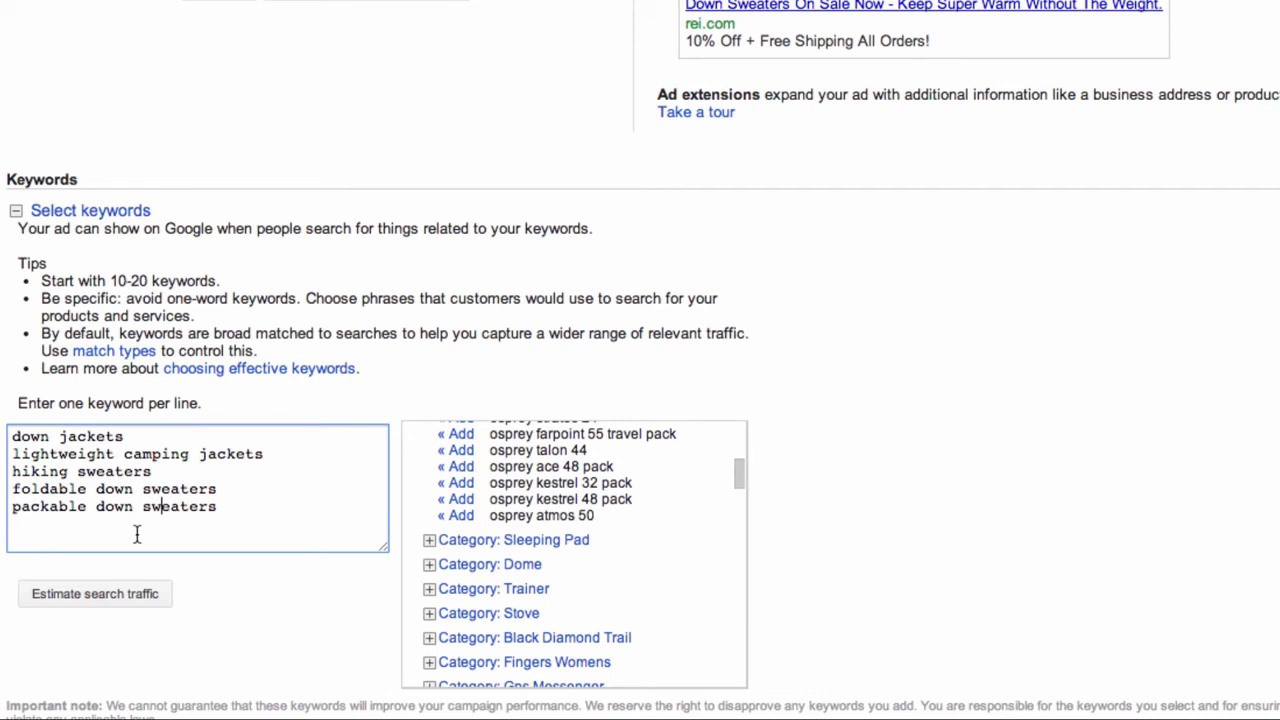
# Append negative keywords -children, -ebay, -cheap and -free after 'packable down sweaters'
pyautogui.click(266, 512)
pyautogui.press('Return')
pyautogui.write('-children')
pyautogui.press('Return')
pyautogui.write('ebay')
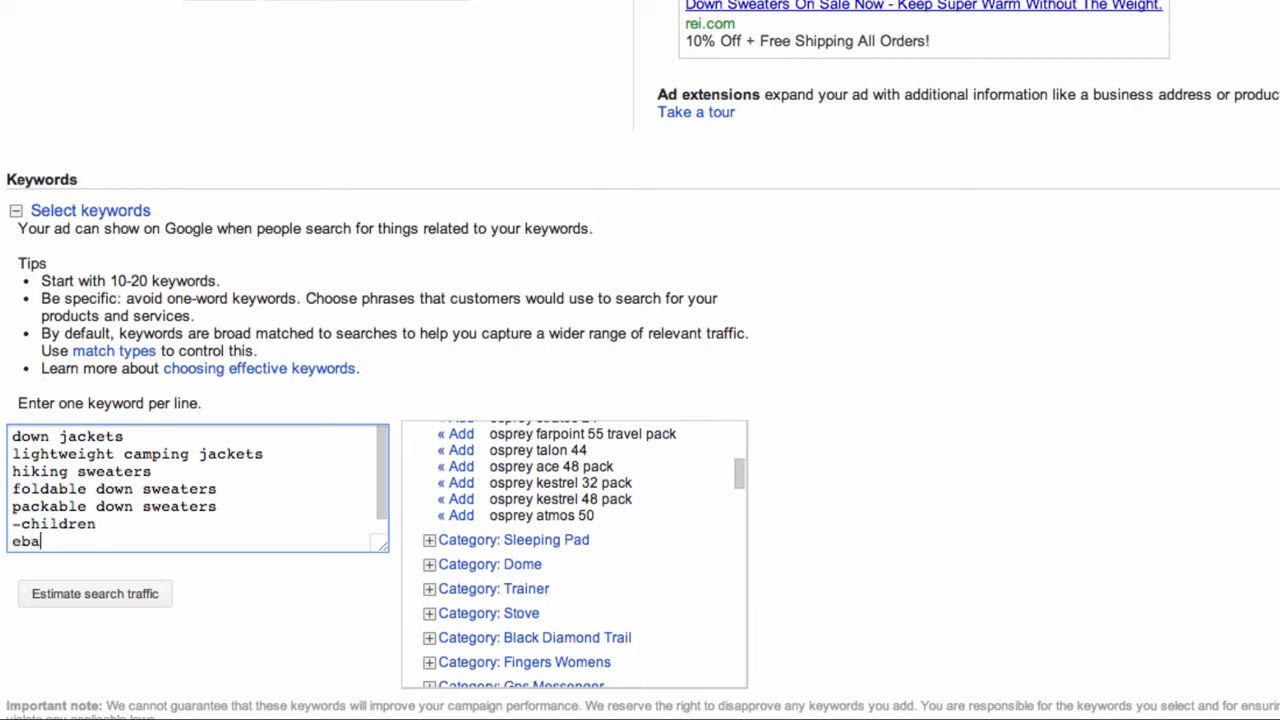
pyautogui.press('BackSpace')
pyautogui.press('BackSpace')
pyautogui.press('BackSpace')
pyautogui.press('BackSpace')
pyautogui.write('-ebay')
pyautogui.press('Return')
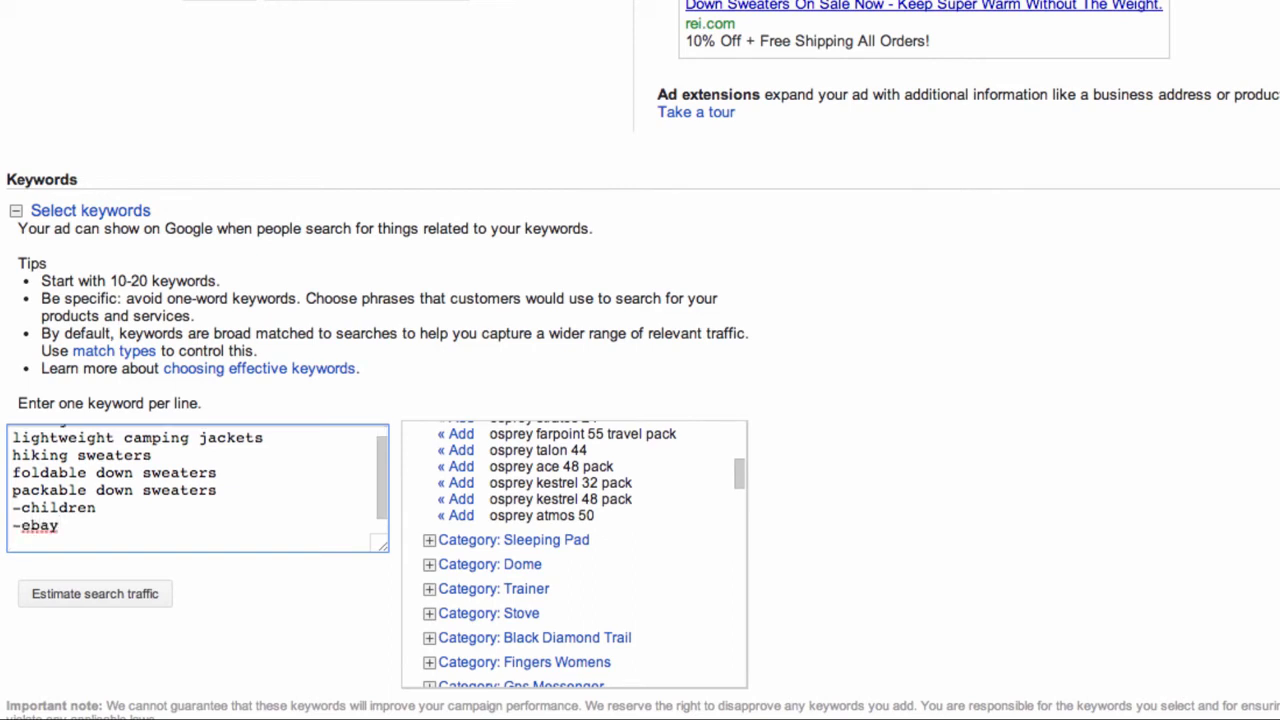
pyautogui.write('-cheap')
pyautogui.press('Return')
pyautogui.write('-free')
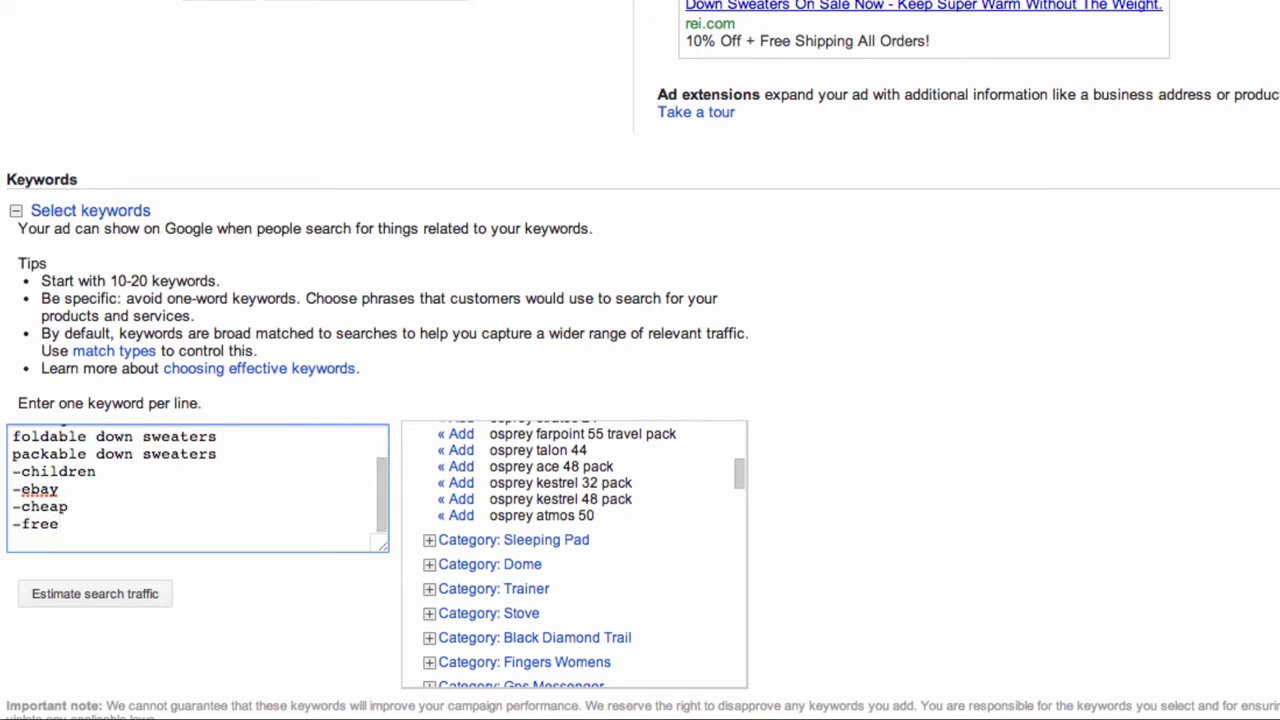
pyautogui.scroll(-5, 450, 570)
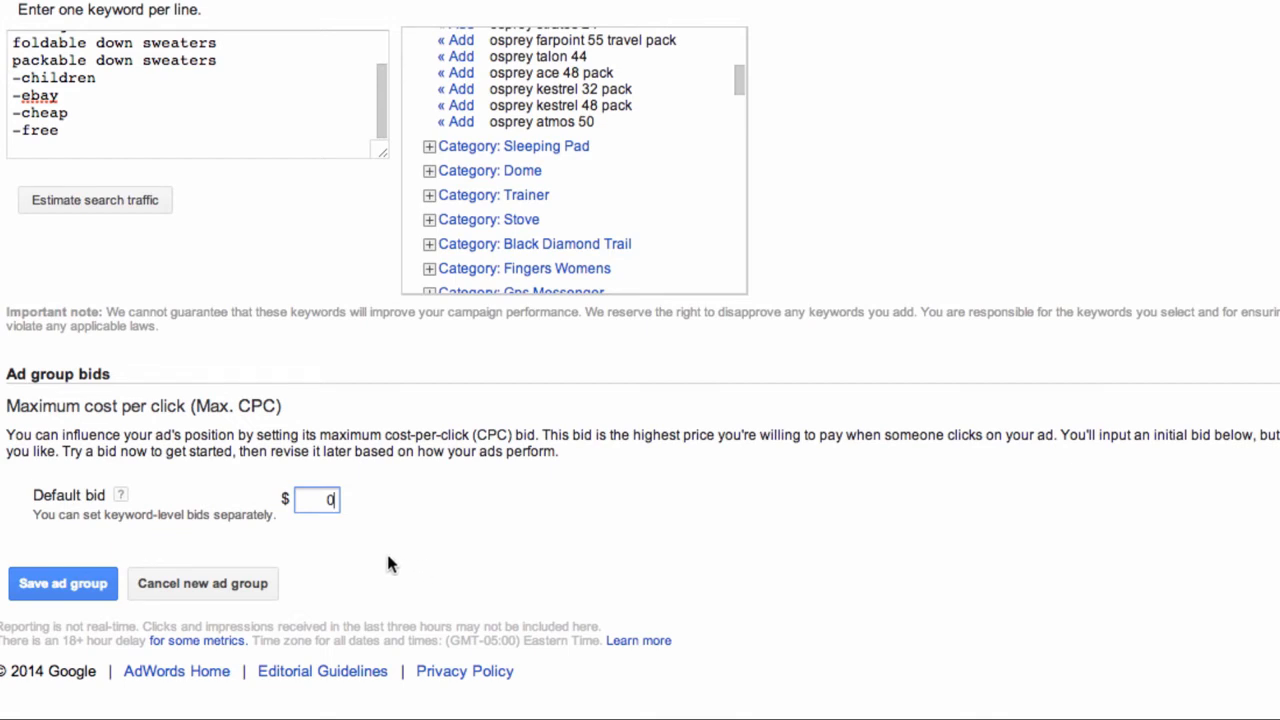
# Change the default bid from 0 to $1 and save the ad group
pyautogui.click(335, 510)
pyautogui.doubleClick(333, 503)
pyautogui.write('1')
pyautogui.click(76, 587)
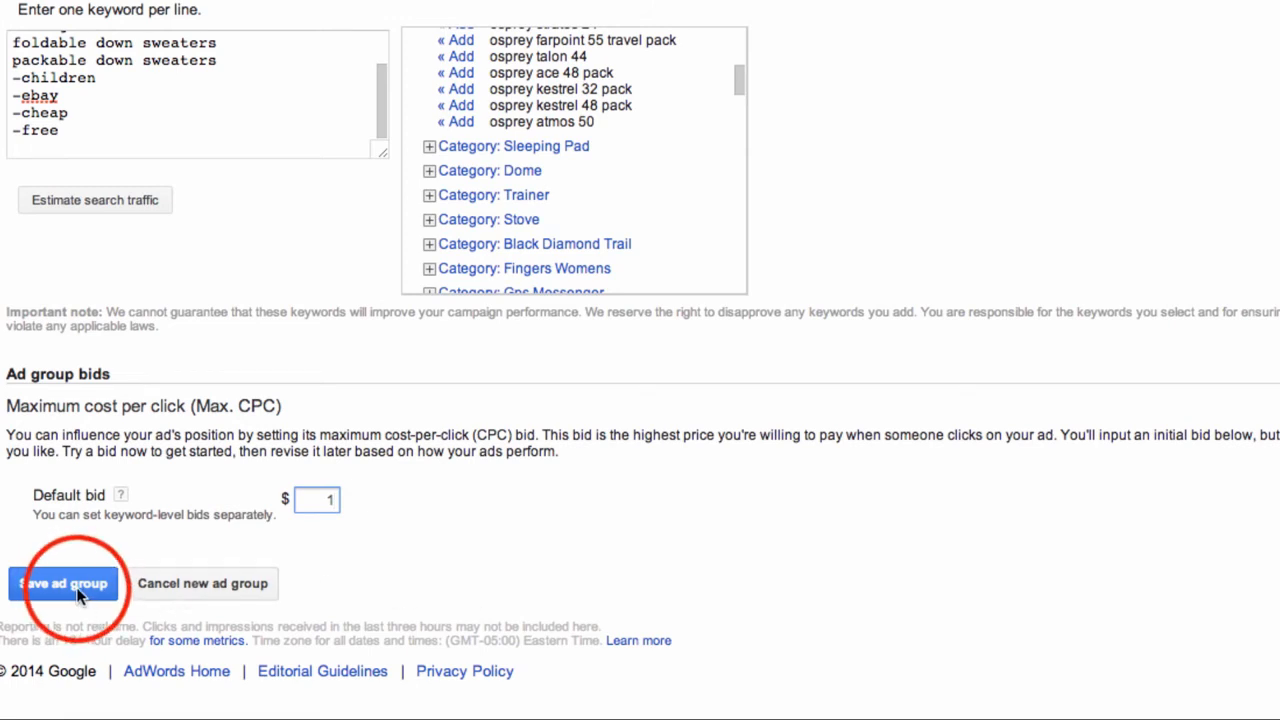
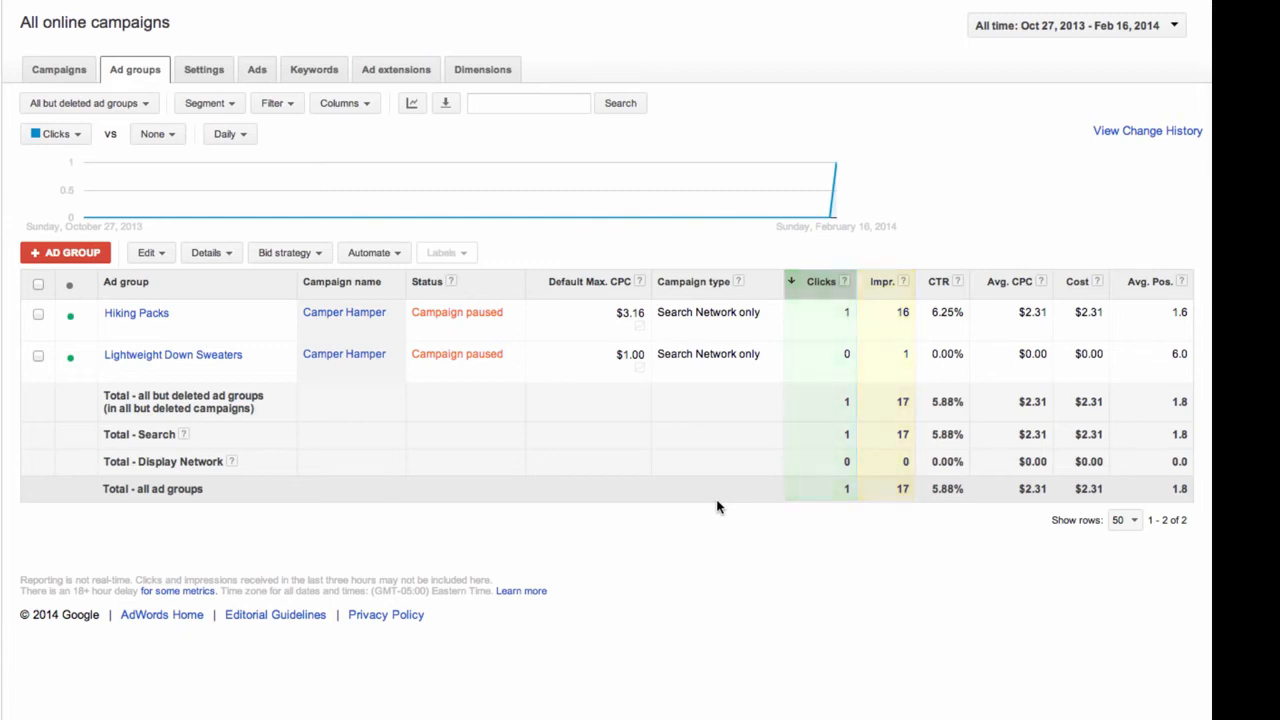
# Review the ads and keywords across all campaigns, then return to the ad group list
pyautogui.click(243, 78)
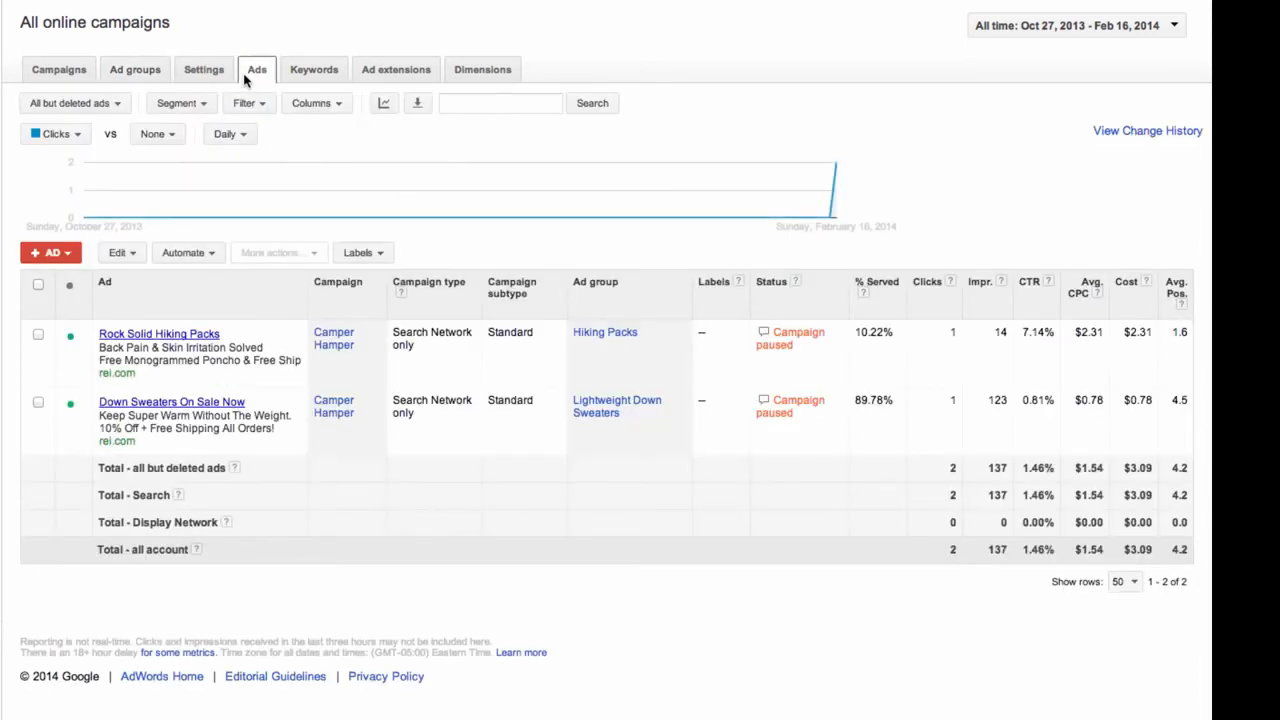
pyautogui.click(302, 74)
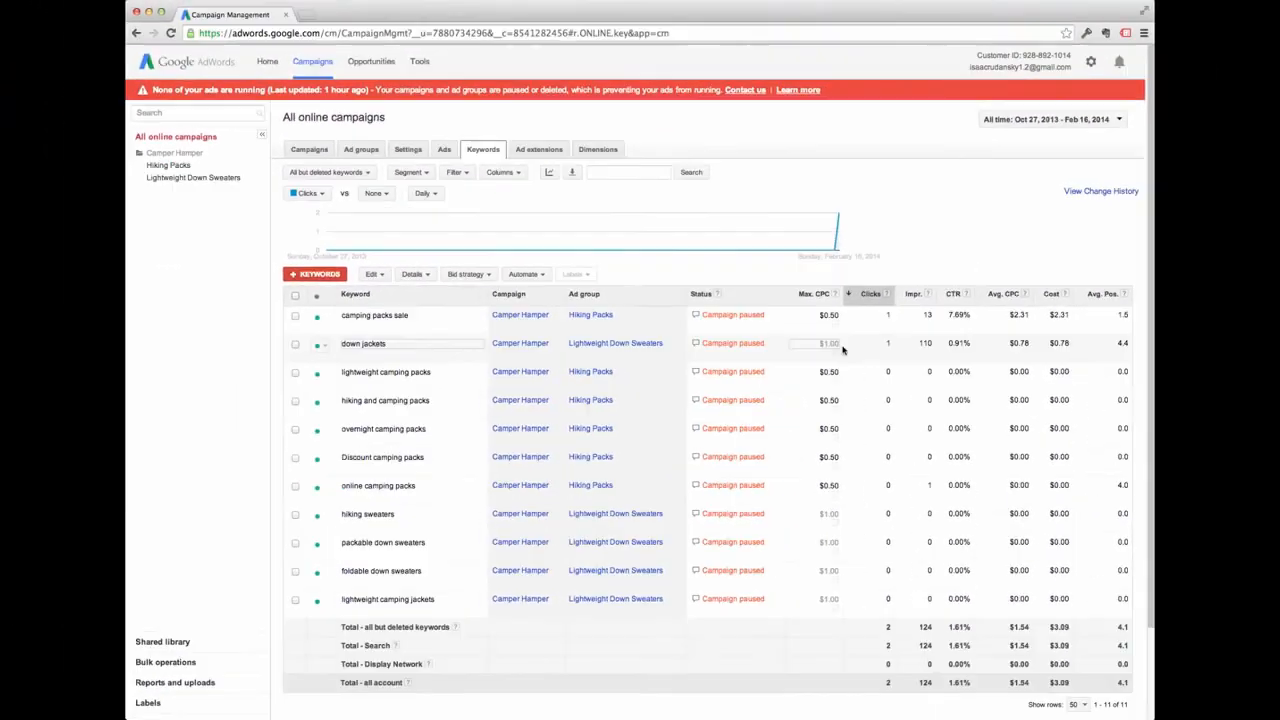
pyautogui.click(359, 151)
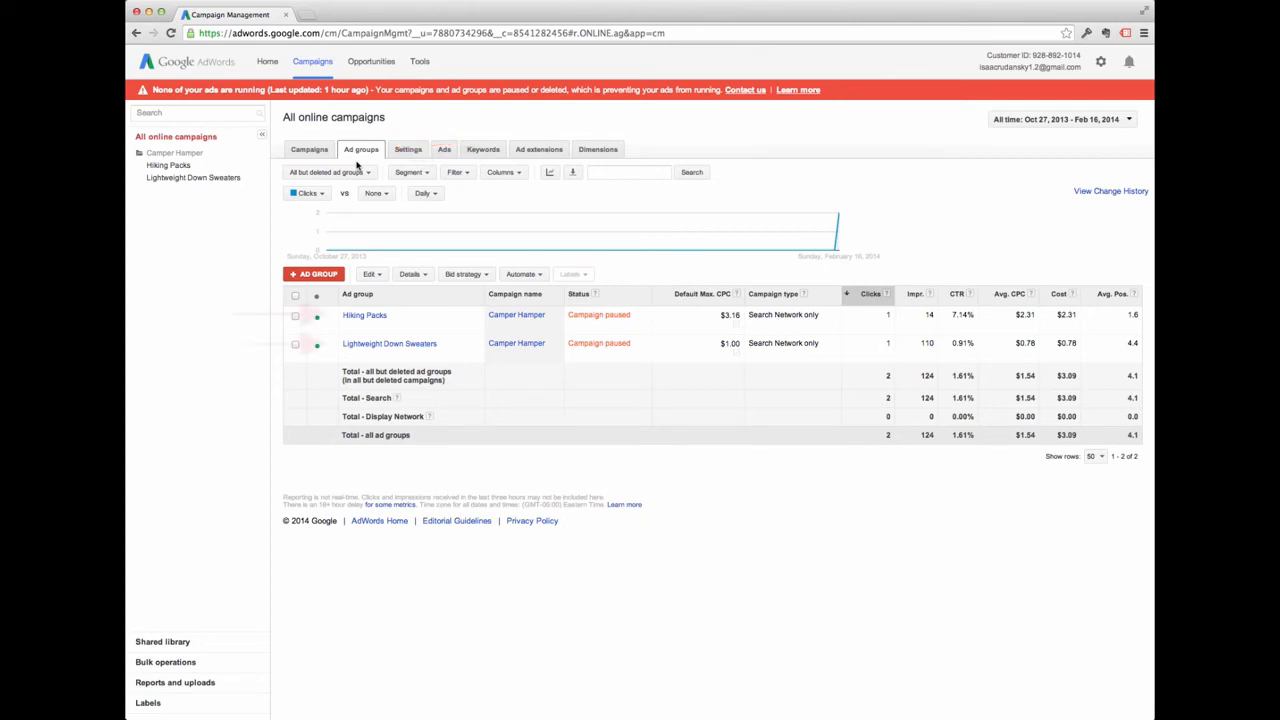
# Go through Hiking Packs and the Camper Hamper campaign into the Lightweight Down Sweaters ad group
pyautogui.click(375, 318)
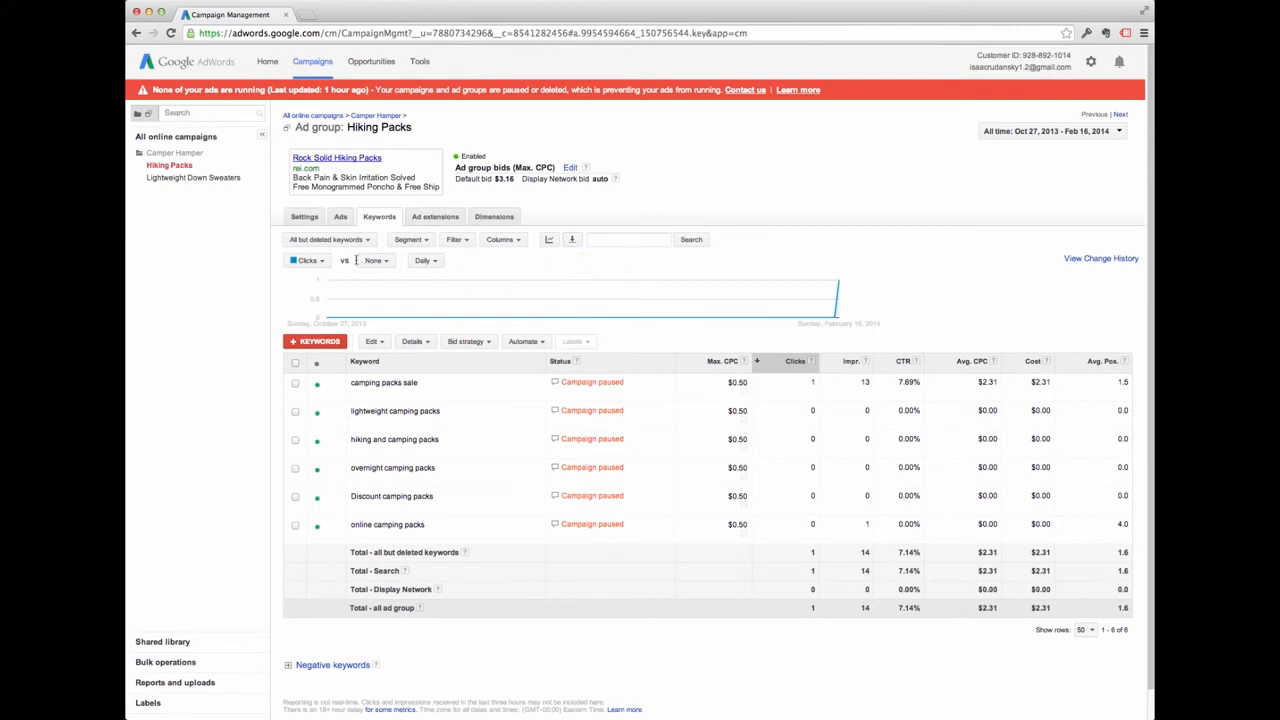
pyautogui.click(176, 154)
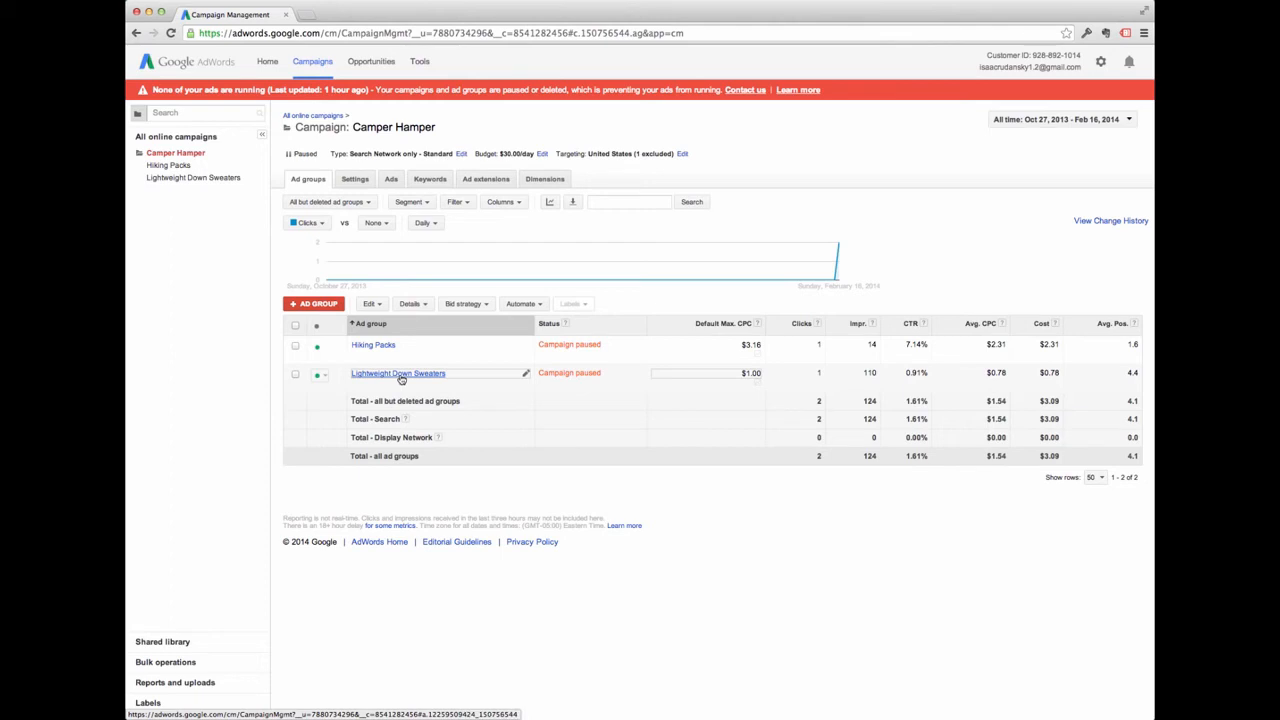
pyautogui.click(400, 378)
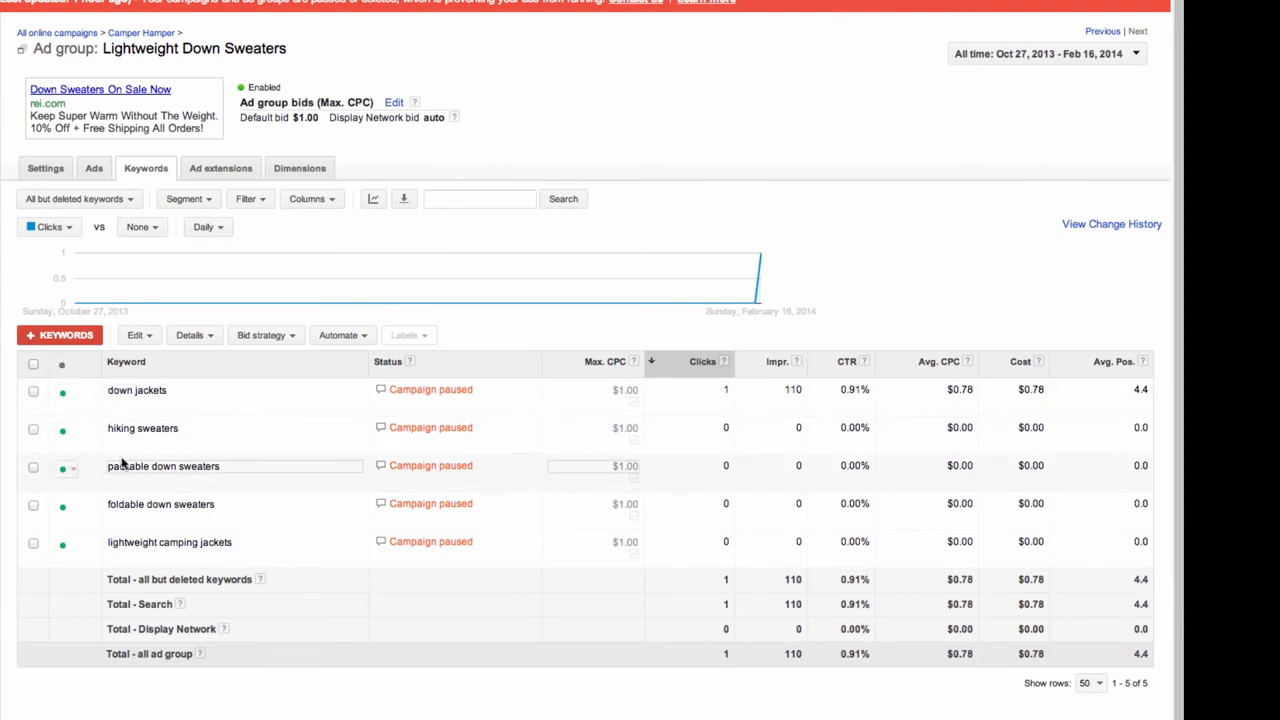
# Sort the keywords by CTR in descending order so down jackets (0.91%) is first
pyautogui.click(845, 362)
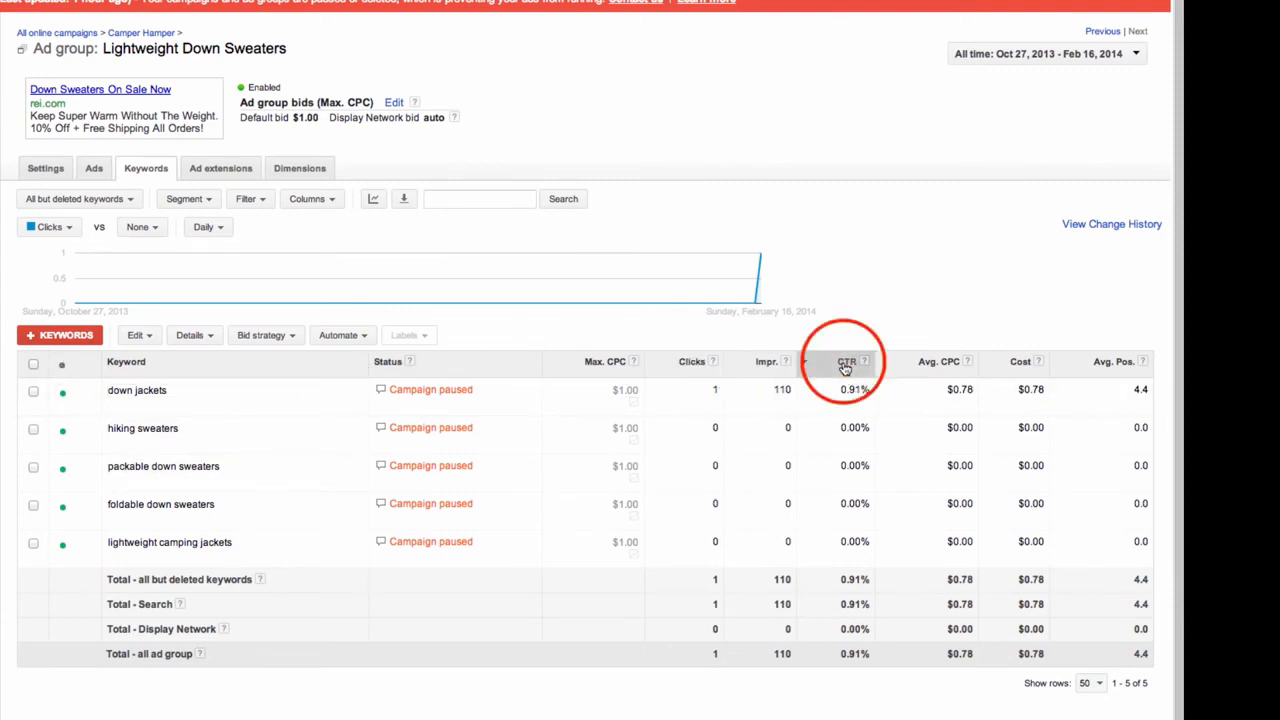
pyautogui.click(845, 364)
pyautogui.click(845, 364)
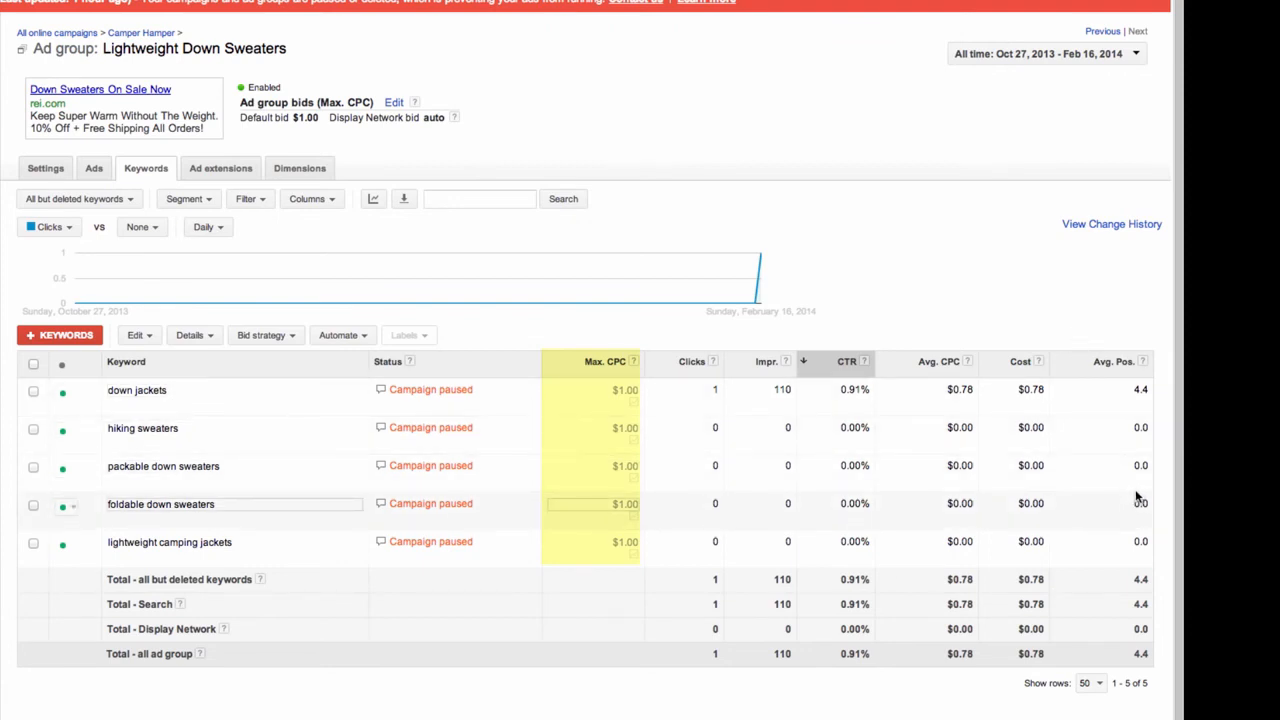
# Set a $1.75 max CPC on down jackets and packable down sweaters, then clear the selection
pyautogui.click(32, 395)
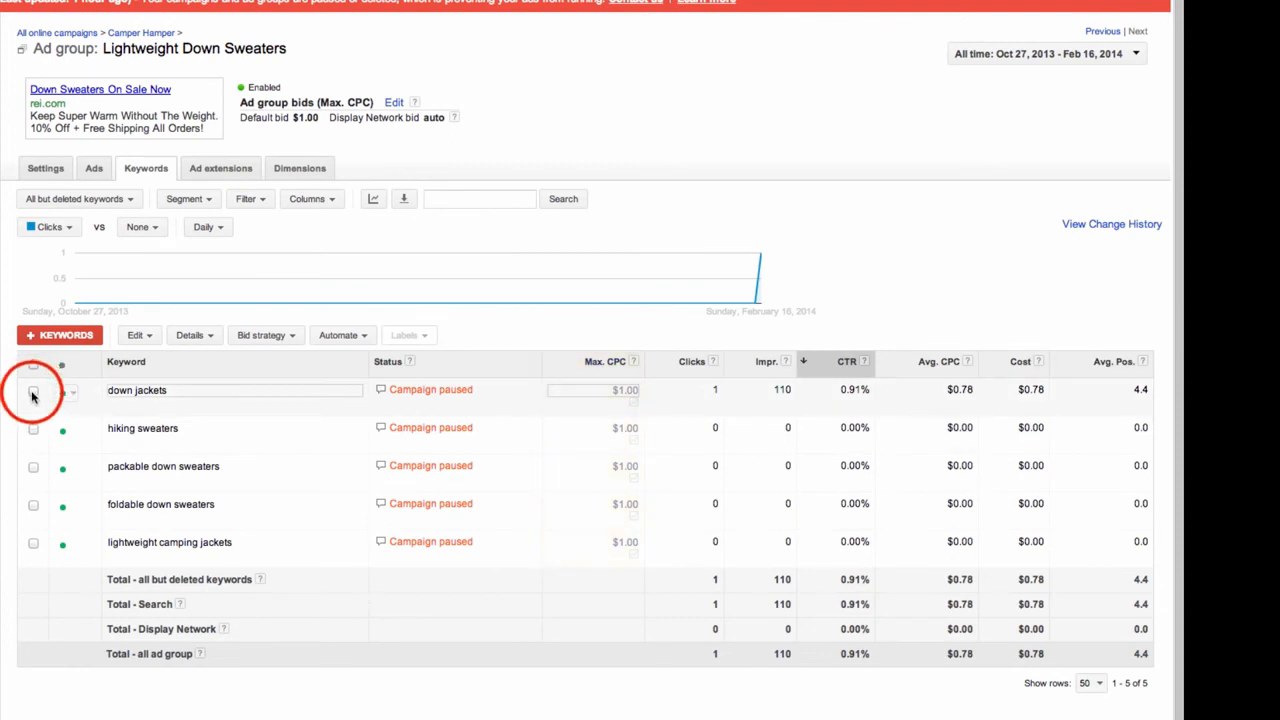
pyautogui.click(33, 467)
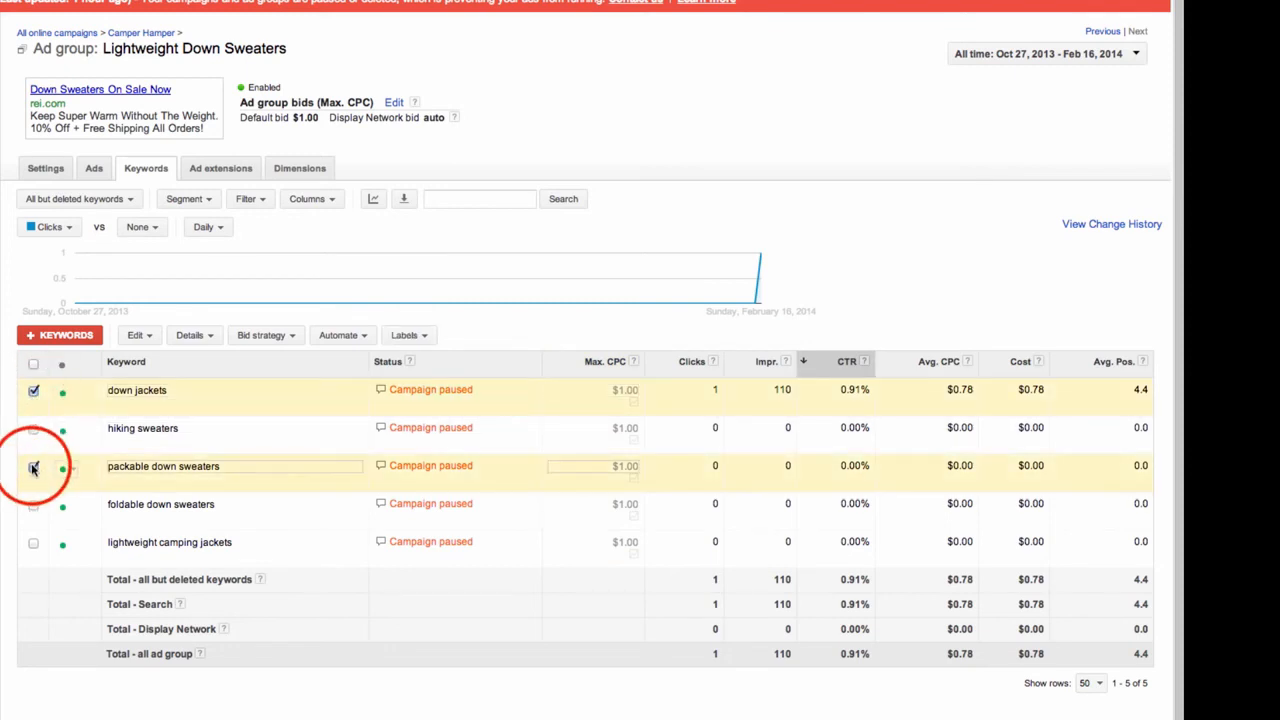
pyautogui.click(145, 340)
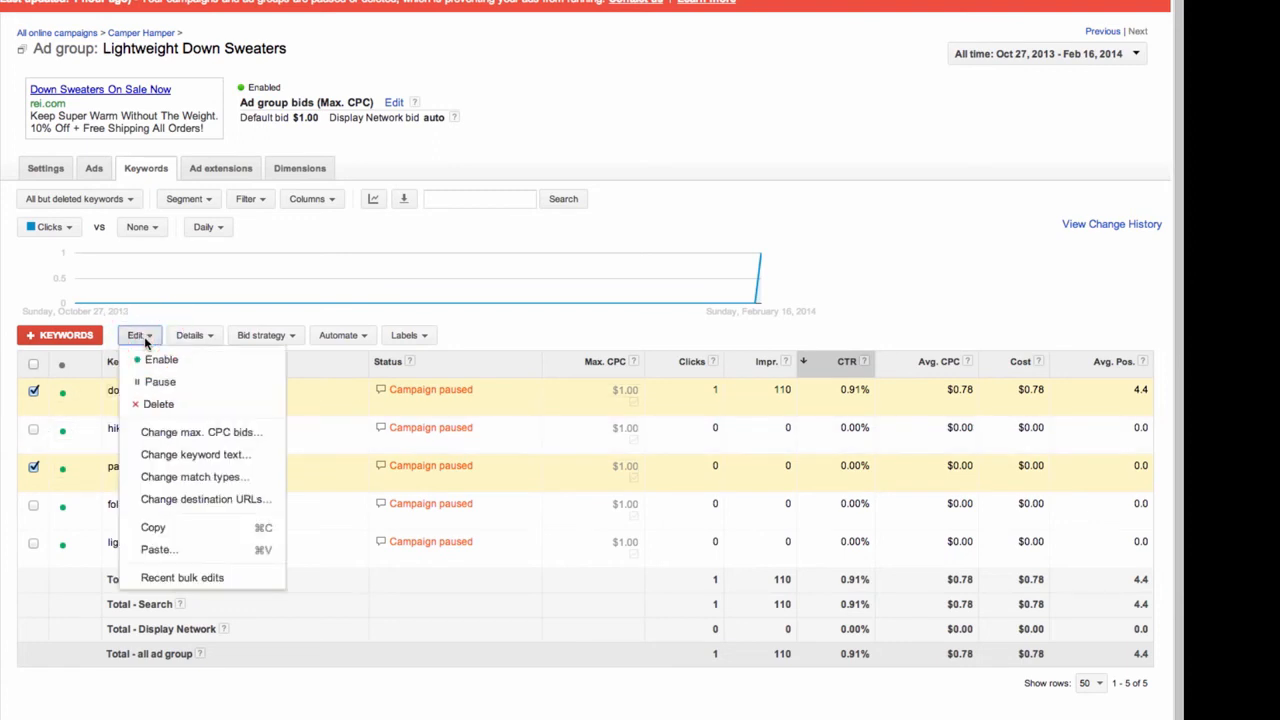
pyautogui.click(165, 434)
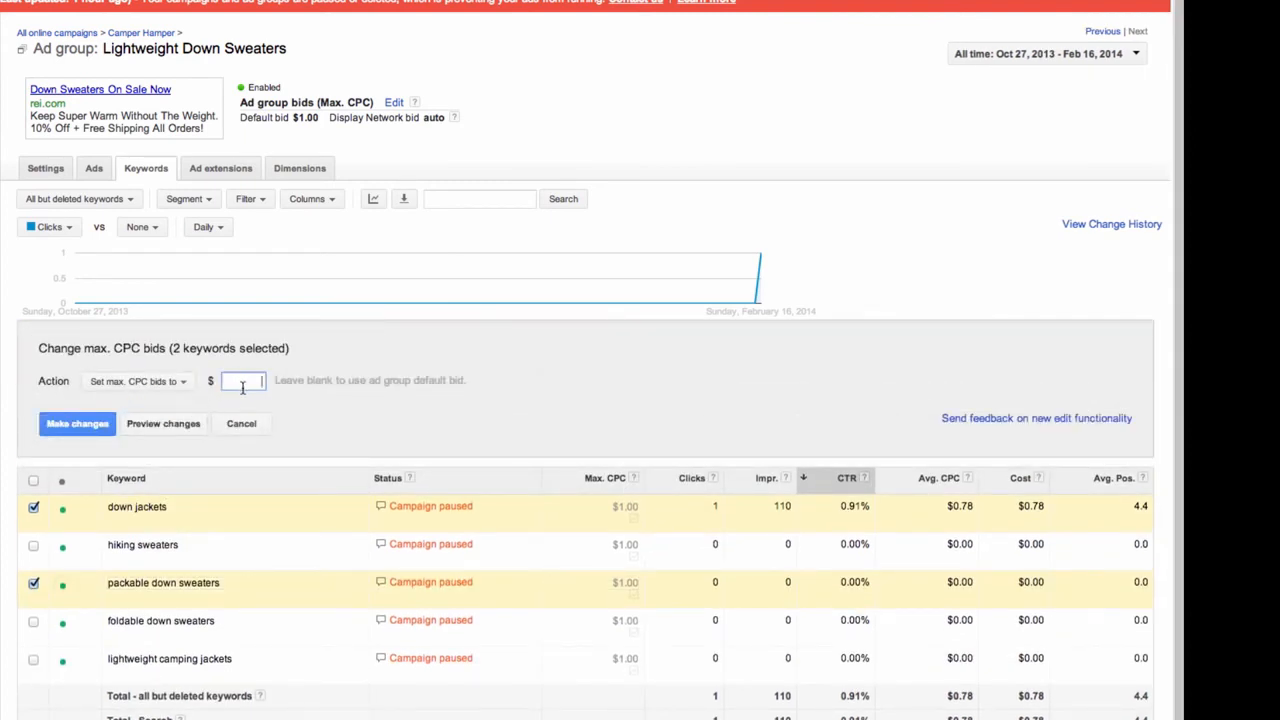
pyautogui.write('2.75')
pyautogui.press('BackSpace')
pyautogui.press('BackSpace')
pyautogui.press('BackSpace')
pyautogui.press('BackSpace')
pyautogui.write('1.75')
pyautogui.click(59, 425)
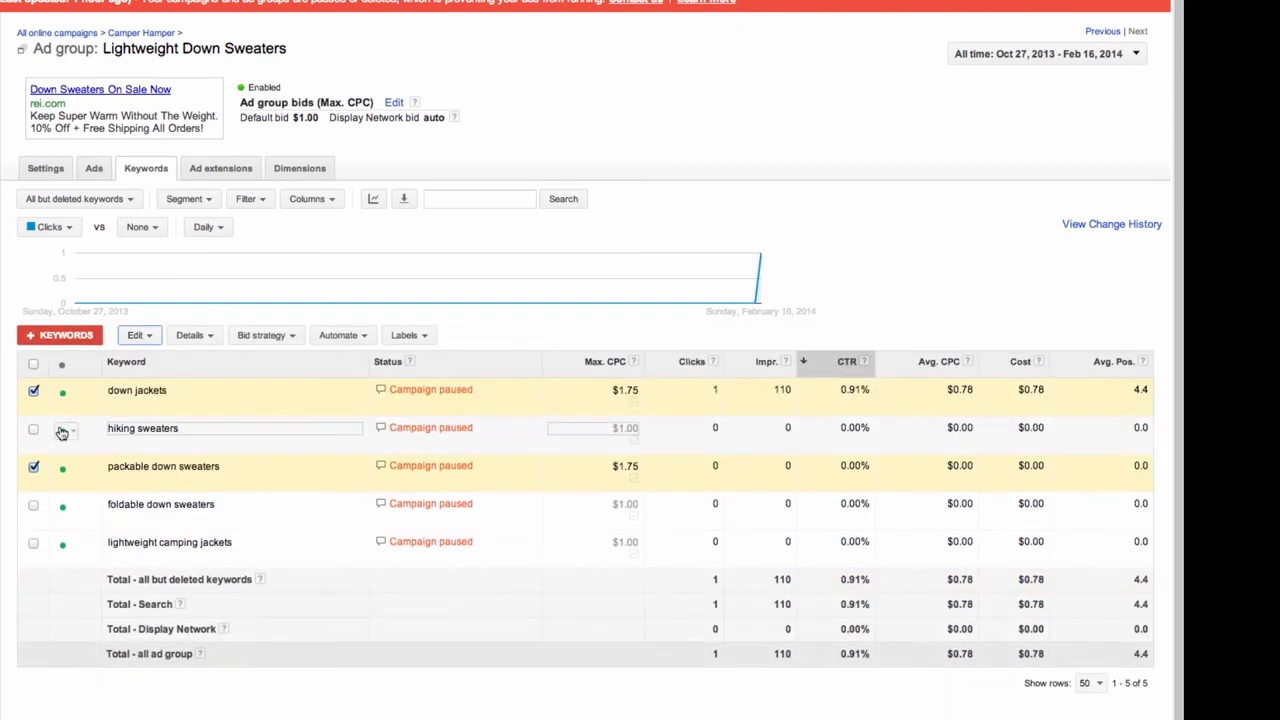
pyautogui.click(35, 392)
pyautogui.click(33, 364)
pyautogui.click(33, 364)
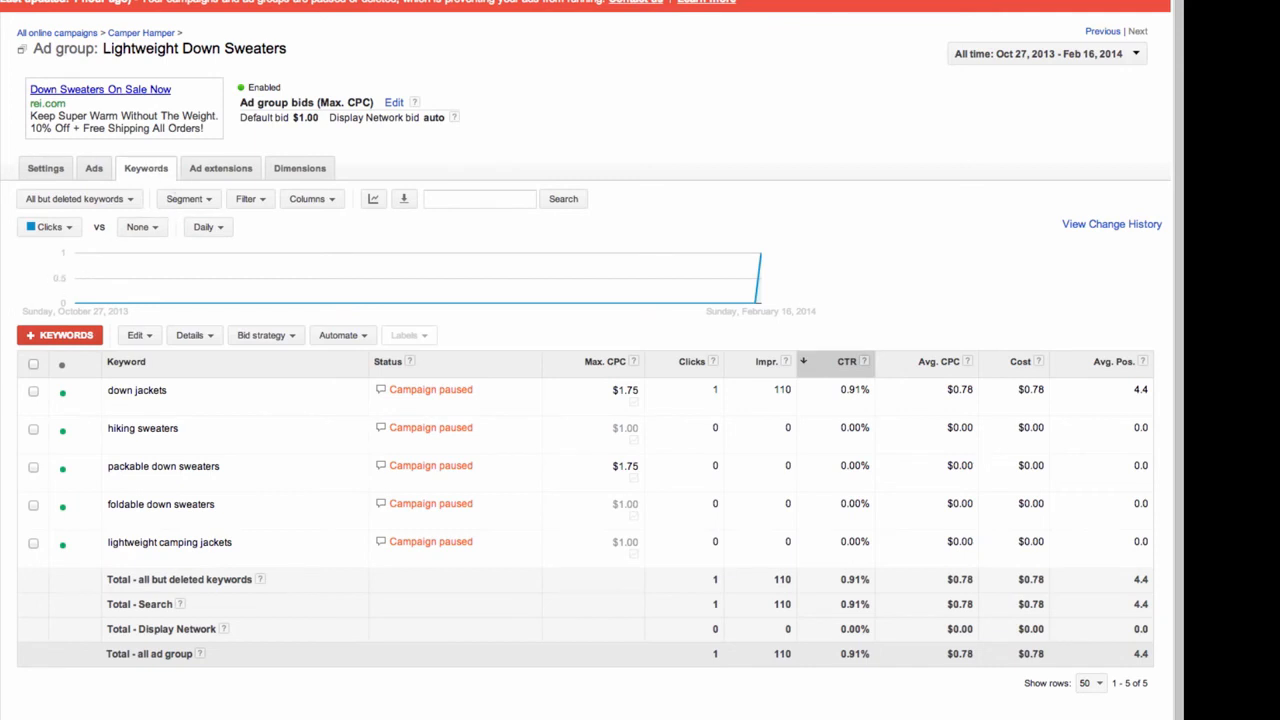
# Enter 'lightweight down sweaters' as a new keyword, fixing the typos
pyautogui.click(68, 338)
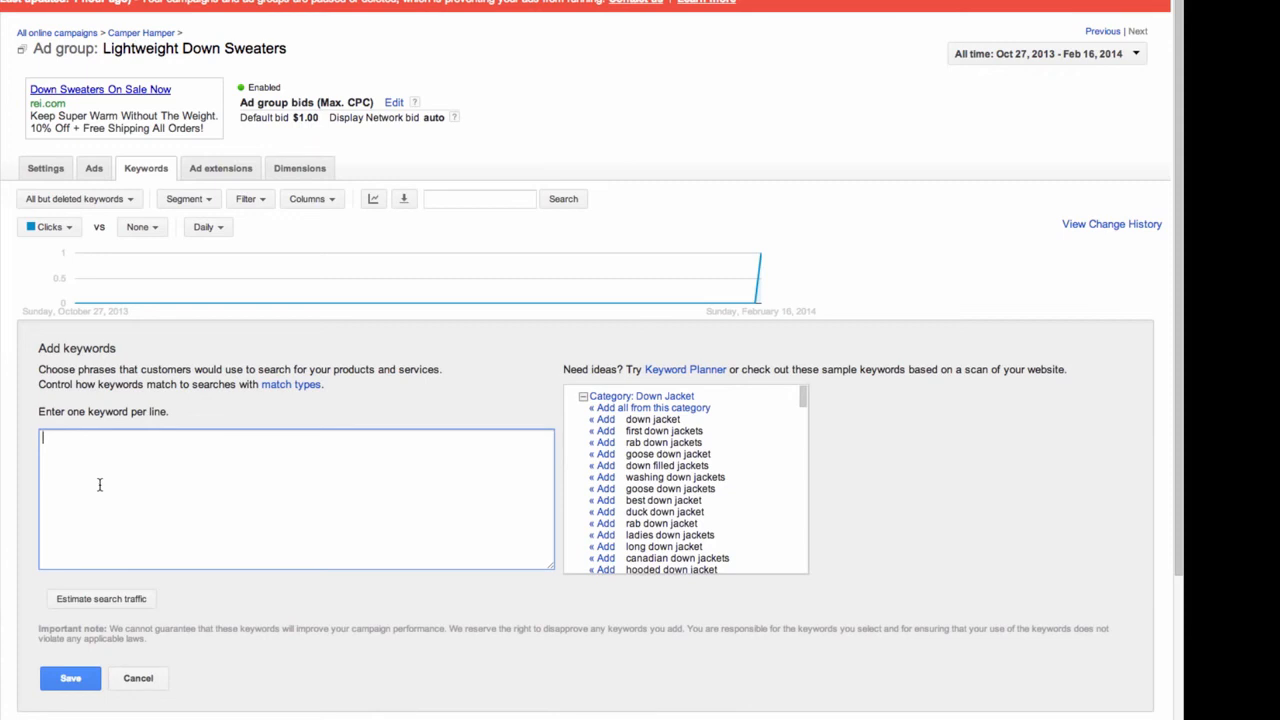
pyautogui.write('lightweight dopwn sweaters')
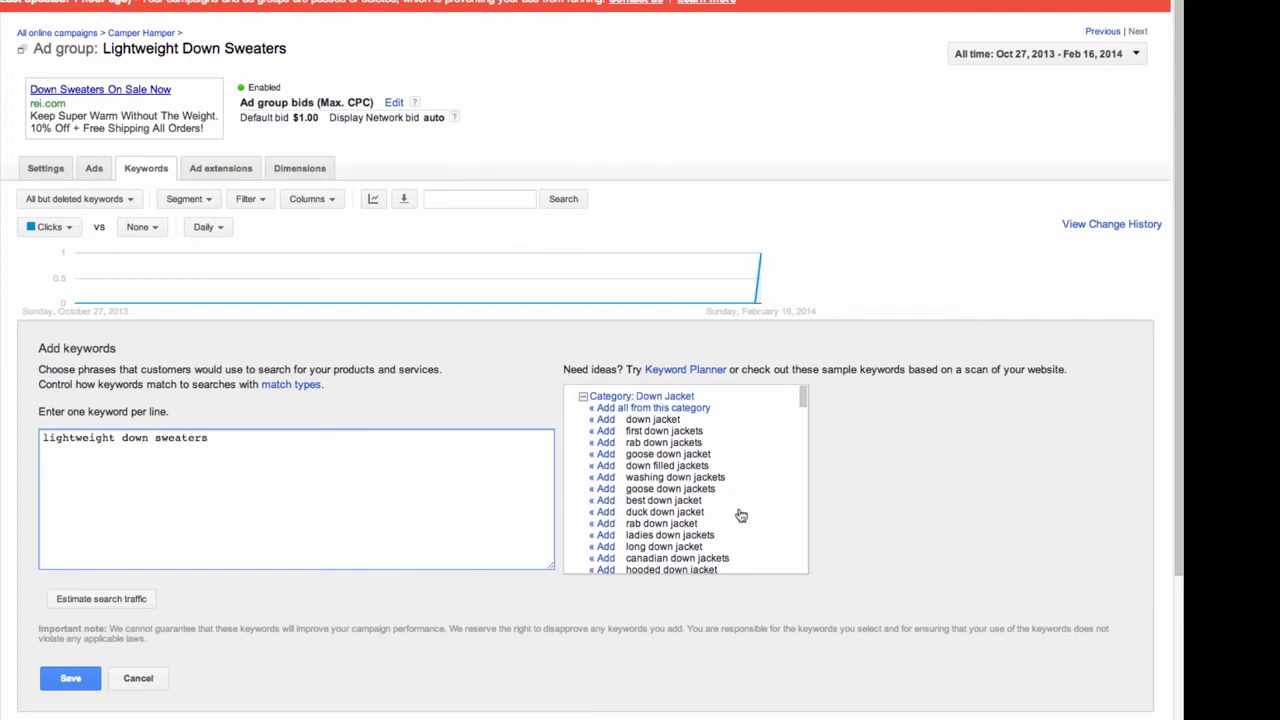
# Add 'feather down jacket' to the list and save both new keywords
pyautogui.click(803, 400)
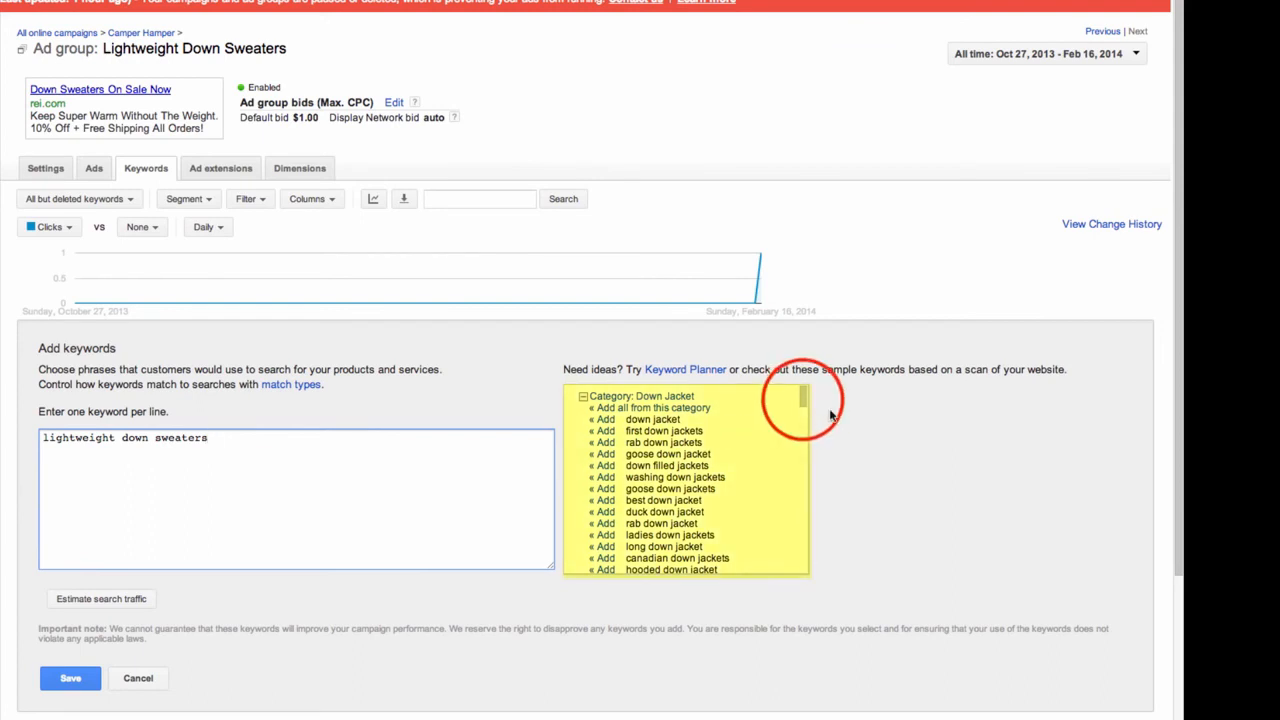
pyautogui.moveTo(803, 400); pyautogui.dragTo(806, 441)
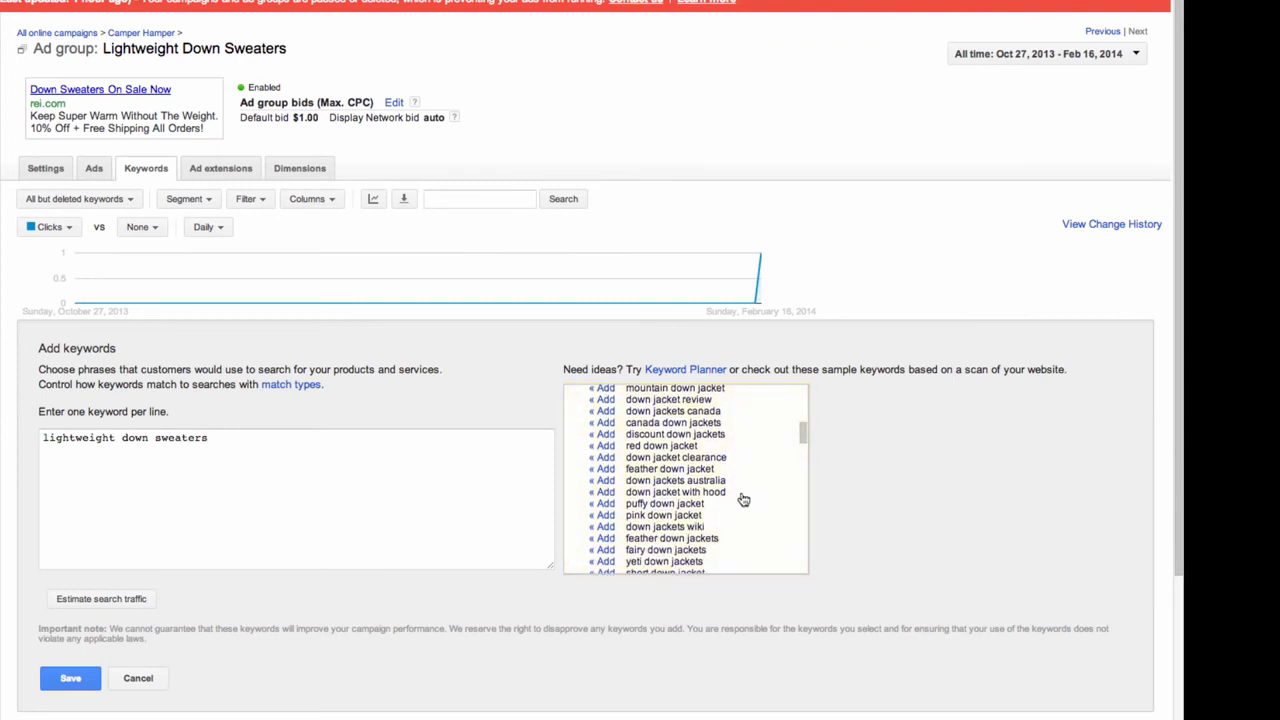
pyautogui.click(600, 470)
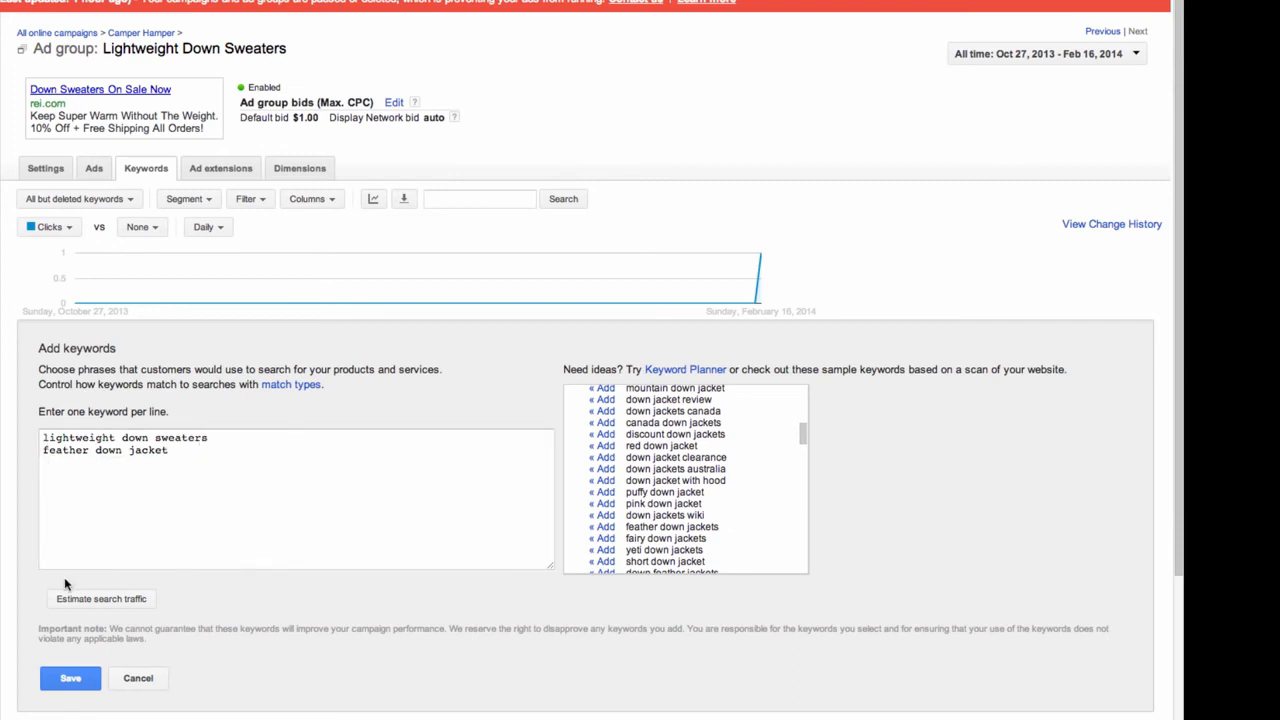
pyautogui.scroll(-1, 64, 620)
pyautogui.click(60, 650)
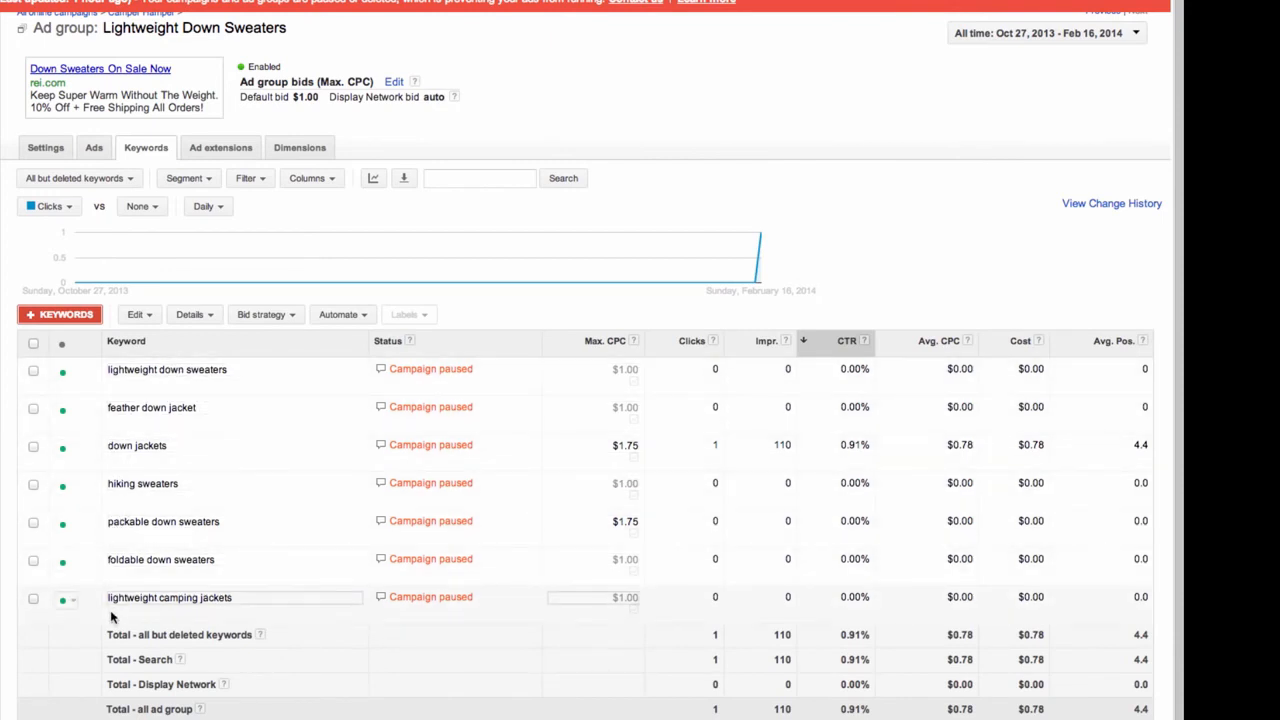
pyautogui.scroll(1, 230, 475)
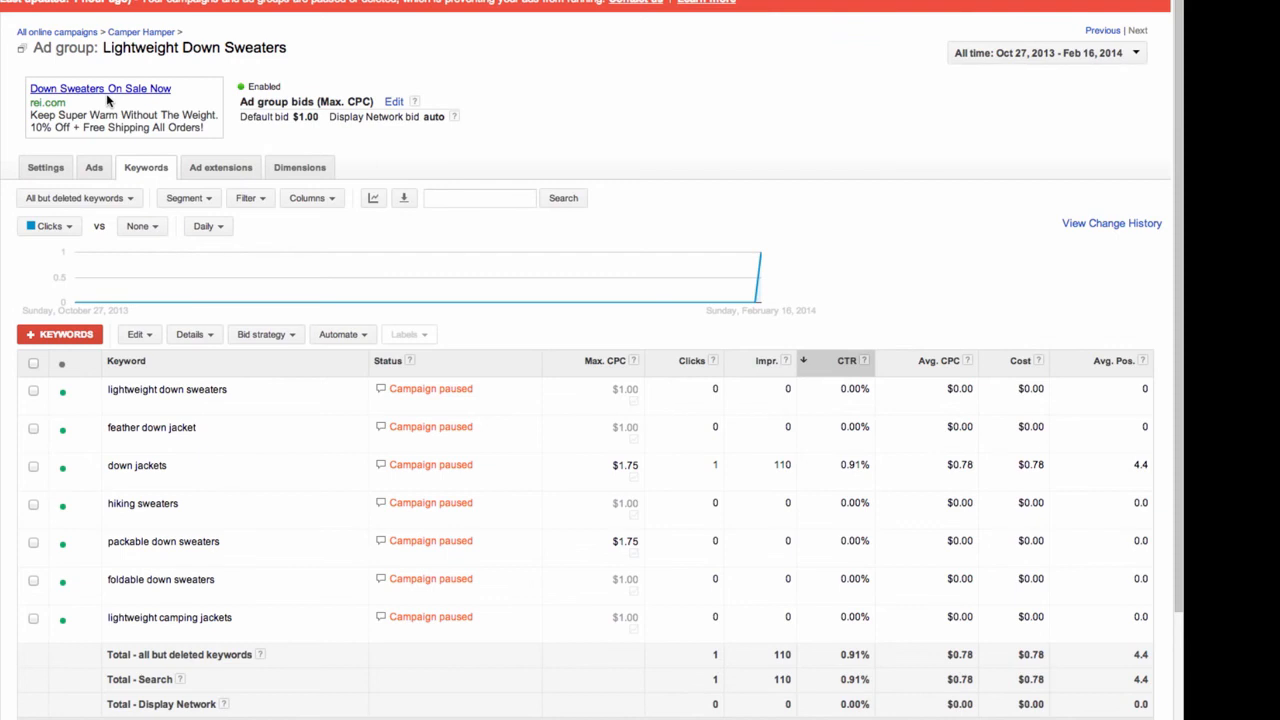
pyautogui.click(66, 432)
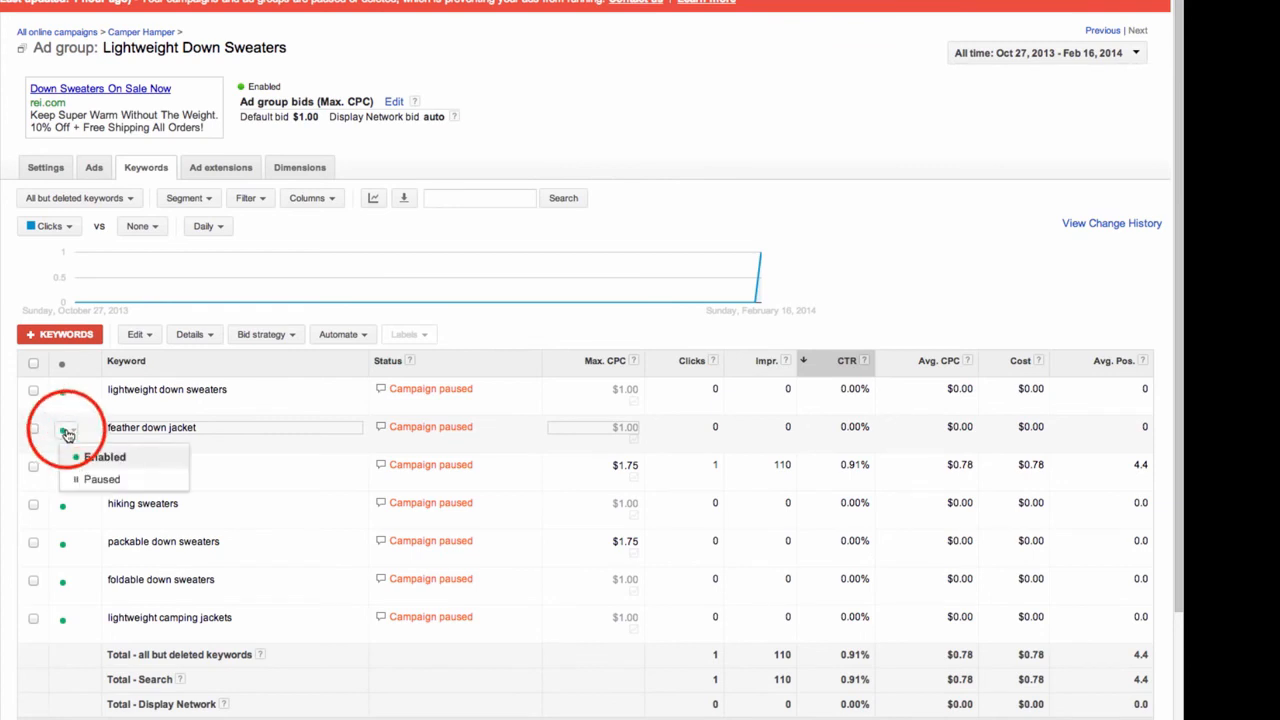
pyautogui.click(80, 481)
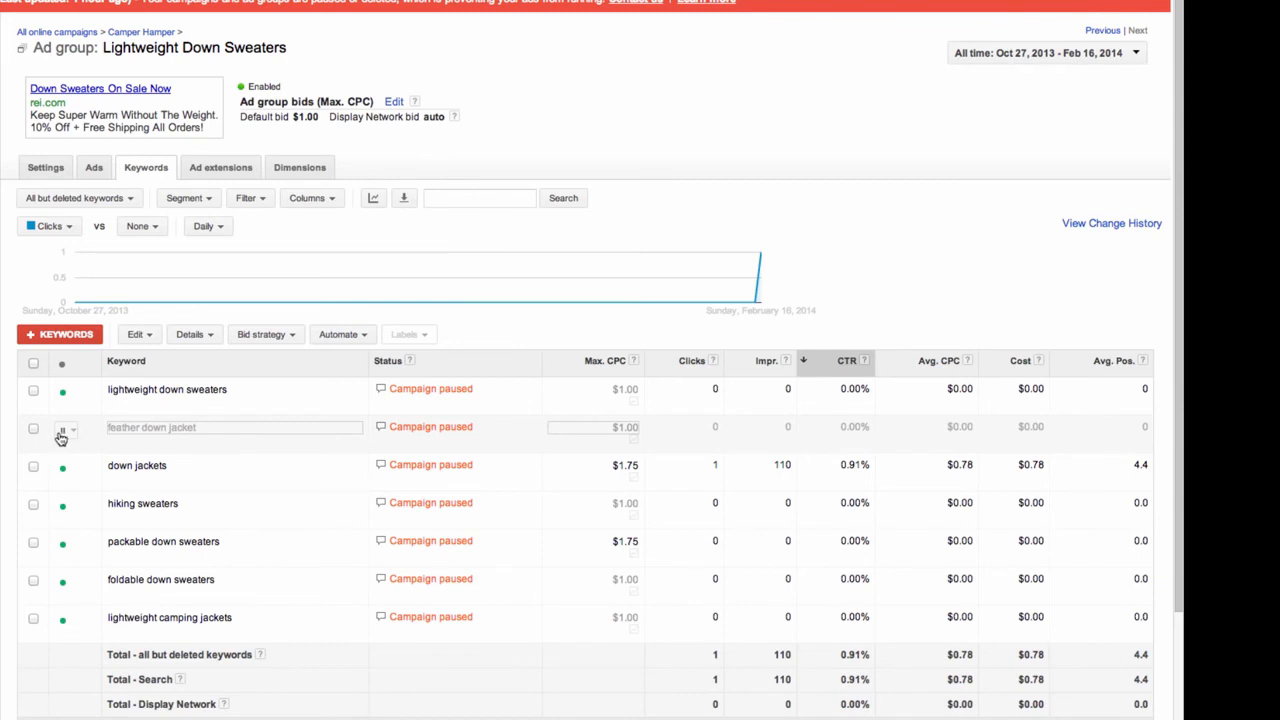
pyautogui.click(64, 435)
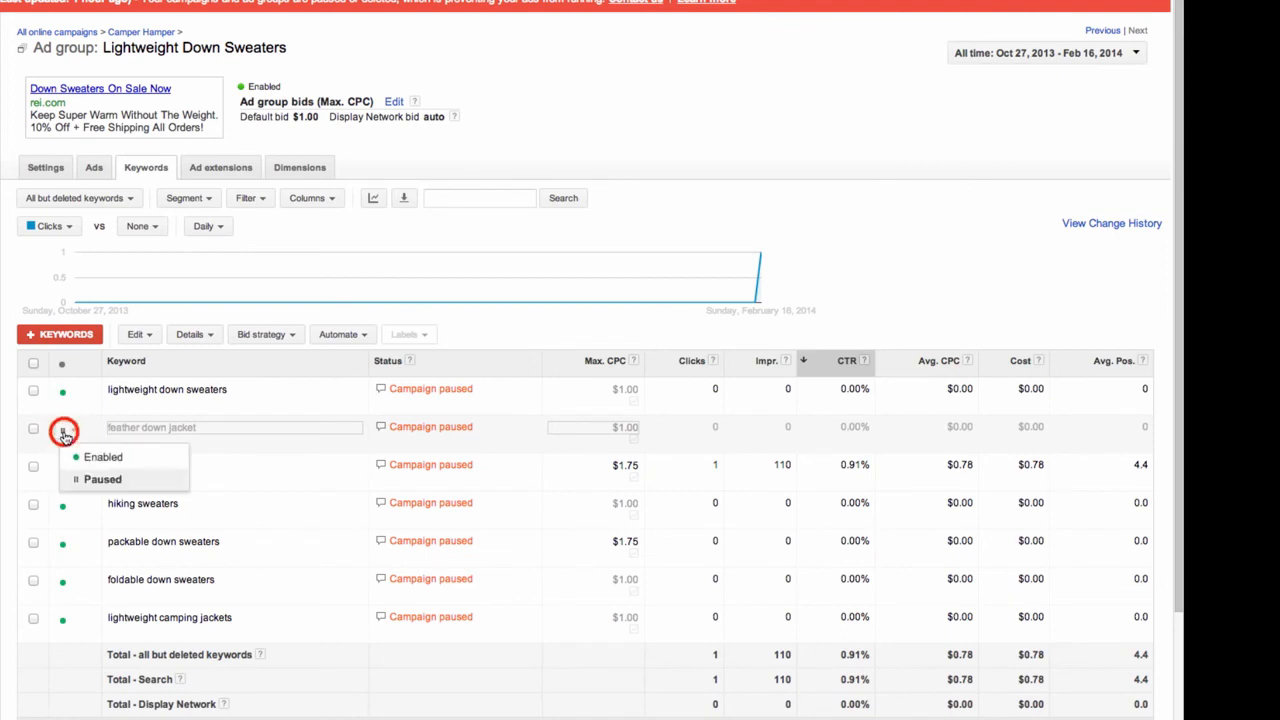
pyautogui.click(100, 457)
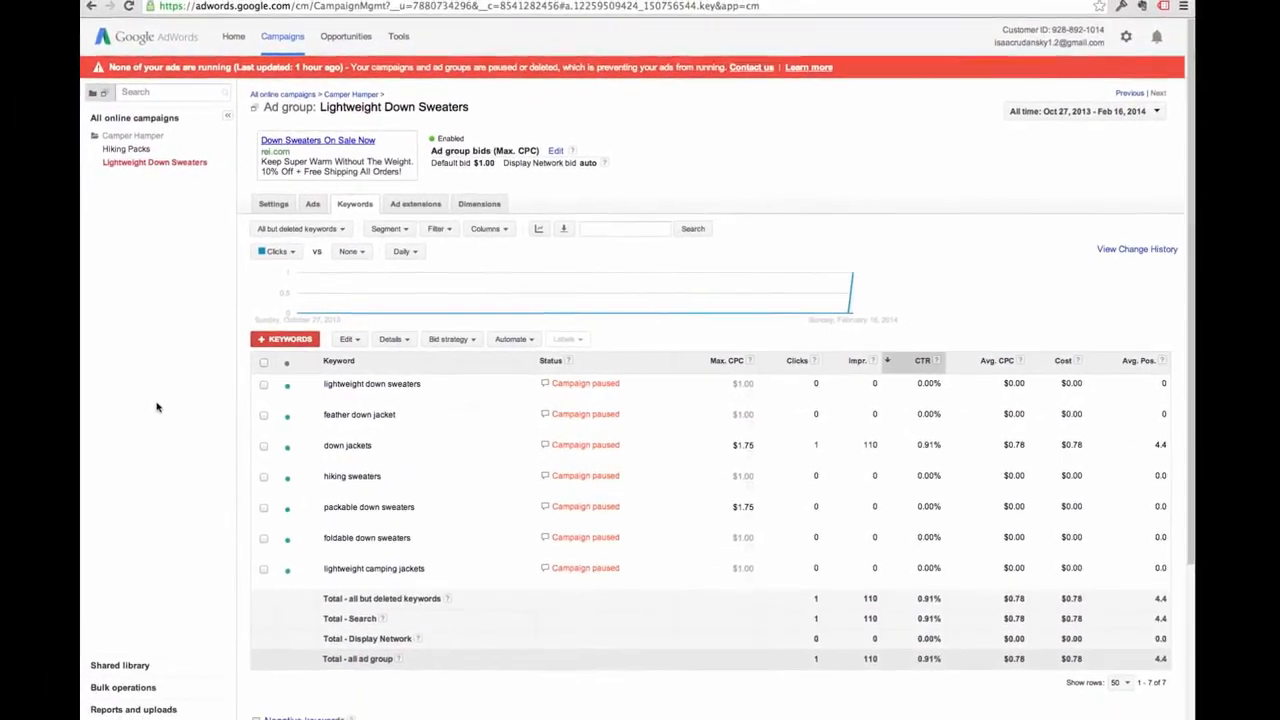
# Expand Negative keywords: cheap, children, ebay and free for the ad group, plus amazon for the campaign
pyautogui.scroll(-2, 314, 473)
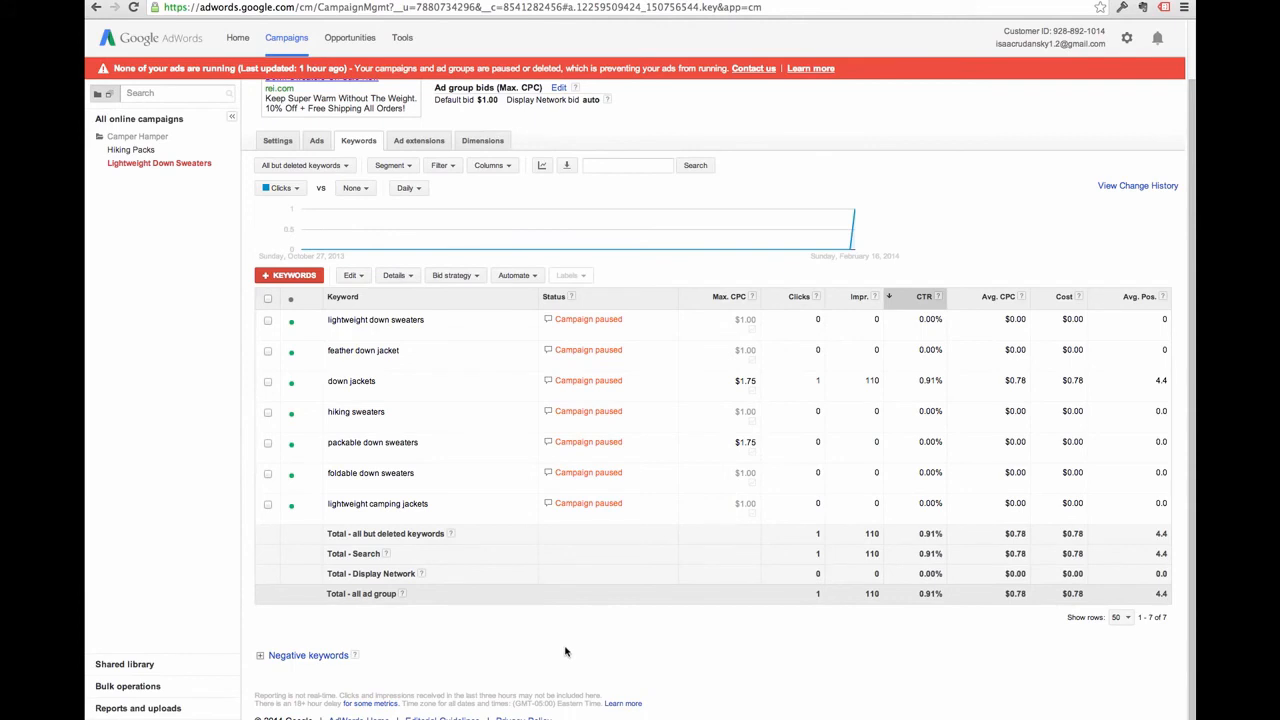
pyautogui.click(329, 658)
pyautogui.scroll(-4, 460, 650)
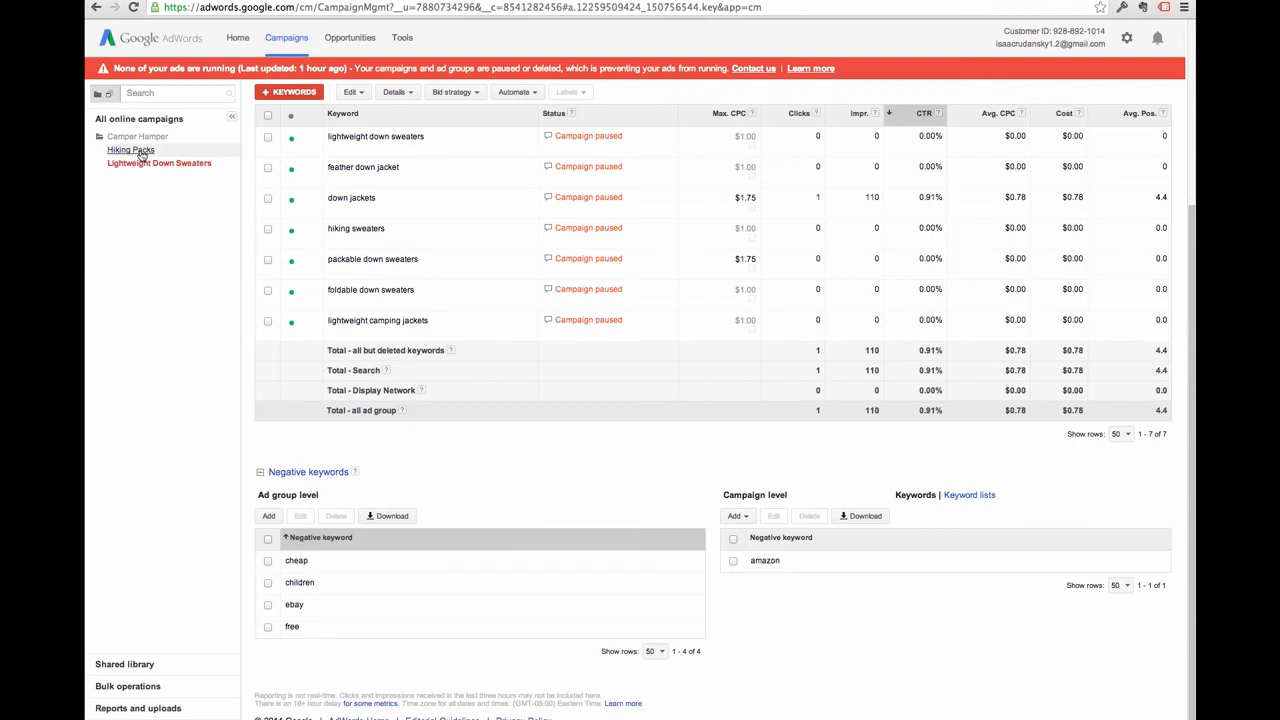
# Add 'pockets' as an ad-group level negative keyword and save it
pyautogui.click(269, 517)
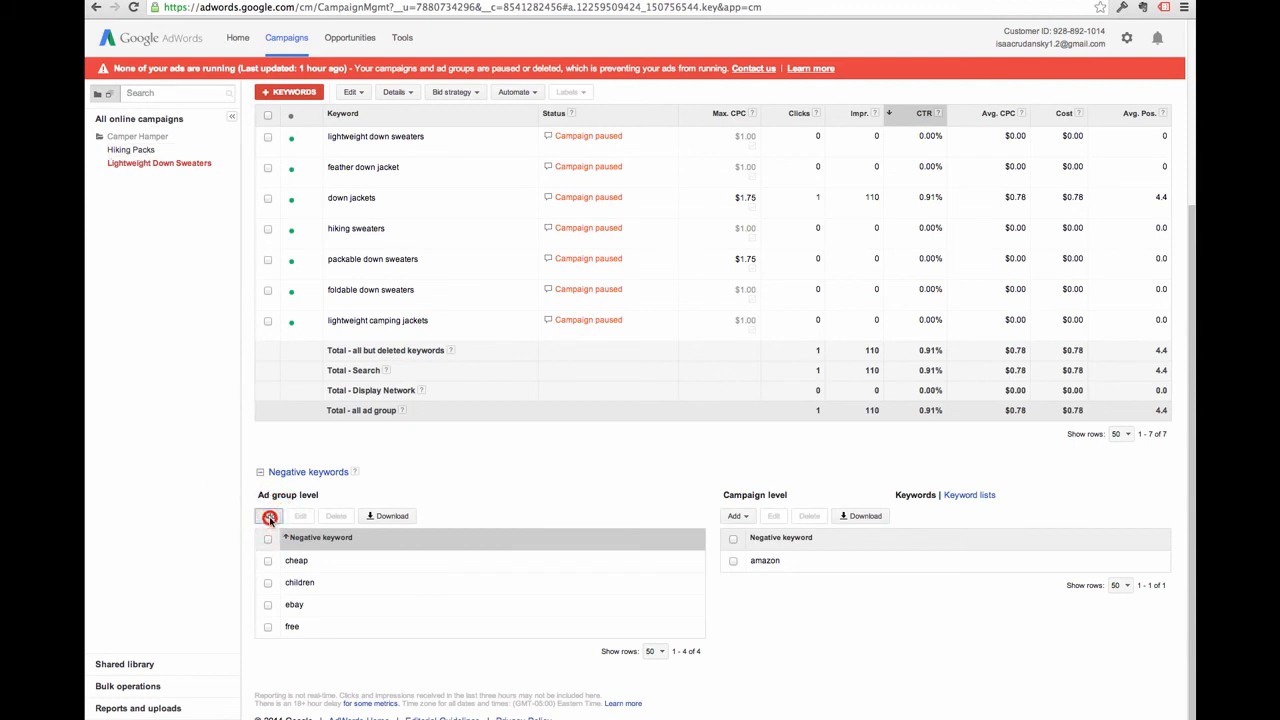
pyautogui.write('pockets')
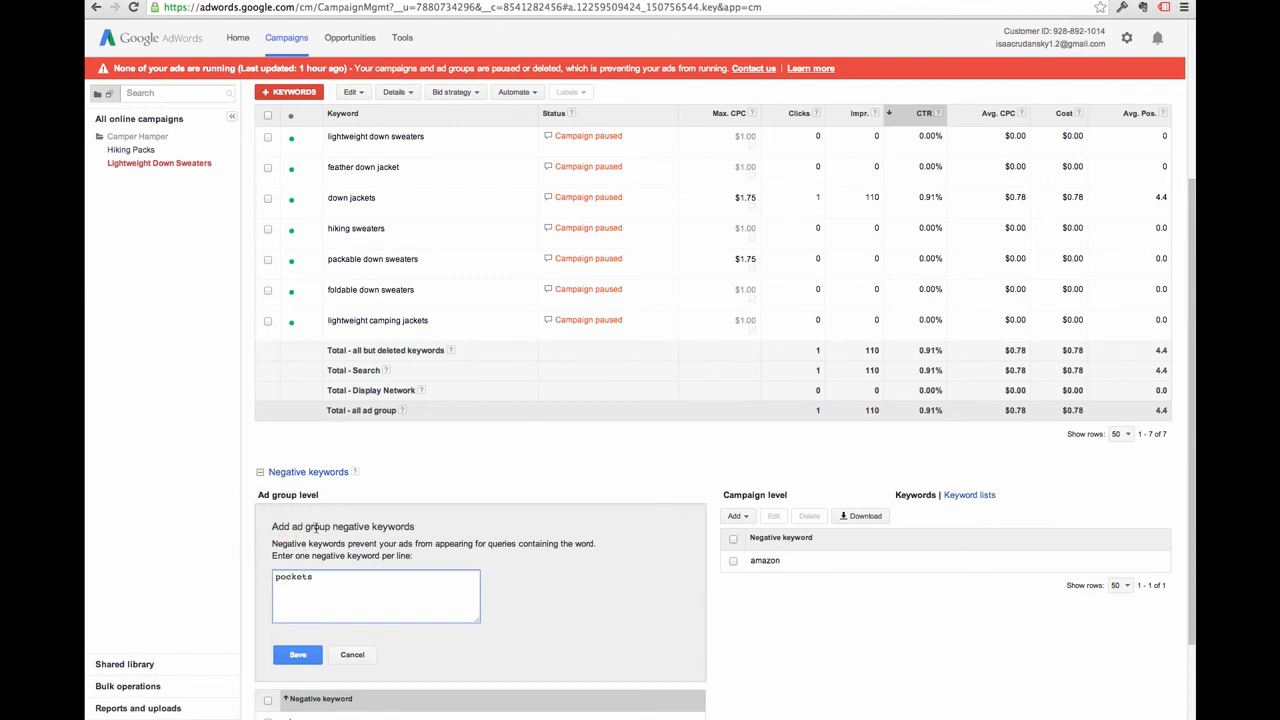
pyautogui.scroll(-2, 310, 540)
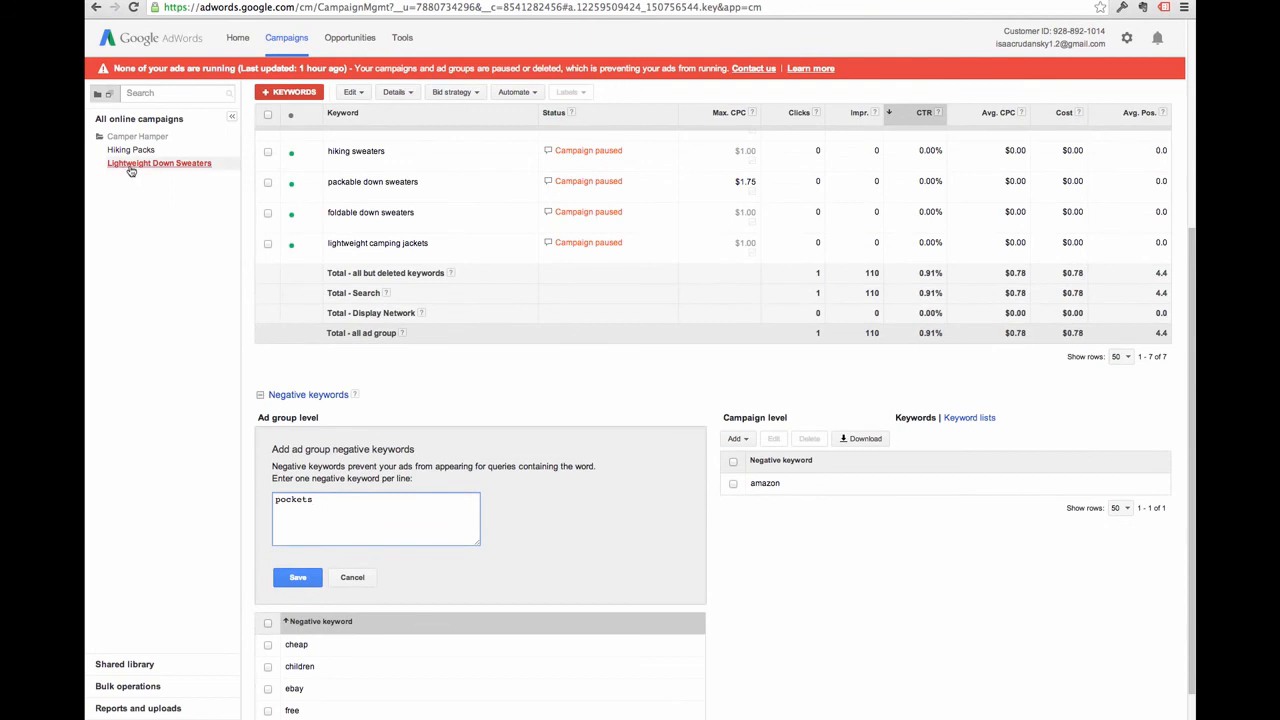
pyautogui.click(297, 578)
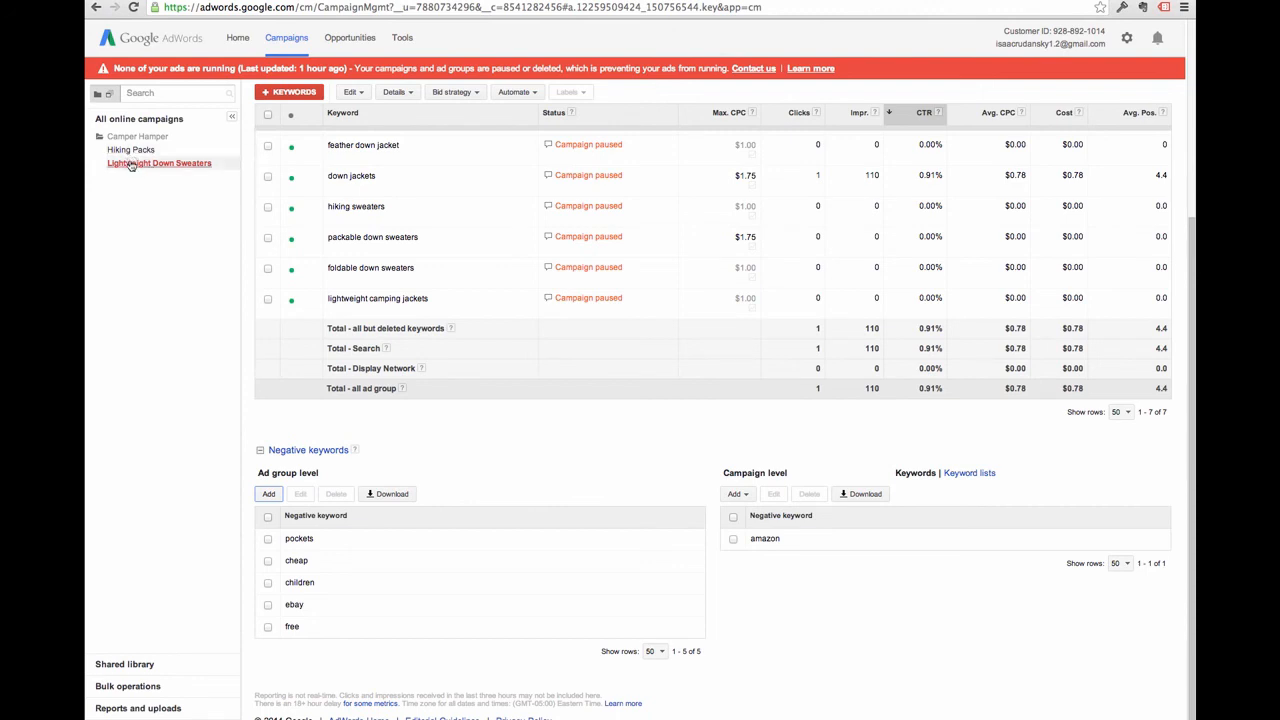
# Add cheap, free, ebay and kids as campaign negatives, then collapse the Negative keywords section
pyautogui.click(740, 494)
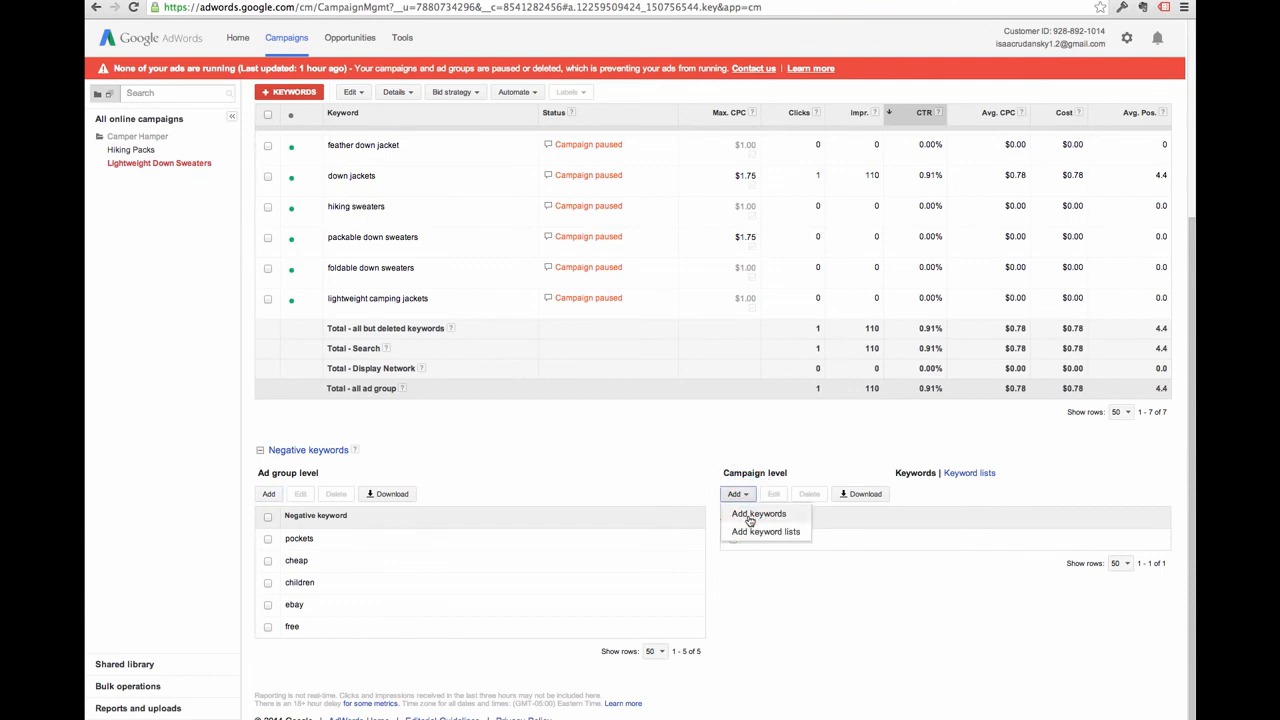
pyautogui.click(749, 516)
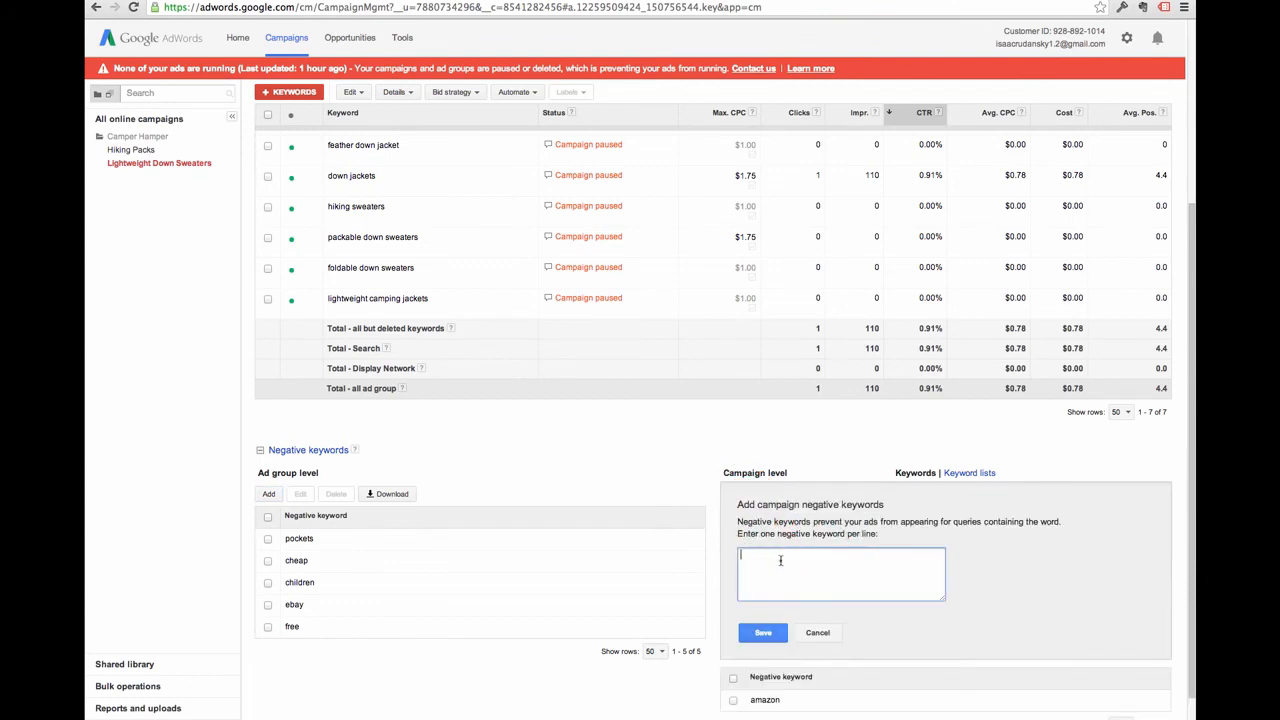
pyautogui.click(781, 560)
pyautogui.write('cheap free')
pyautogui.press('Return')
pyautogui.write('ebay')
pyautogui.press('Return')
pyautogui.write('kids')
pyautogui.click(764, 632)
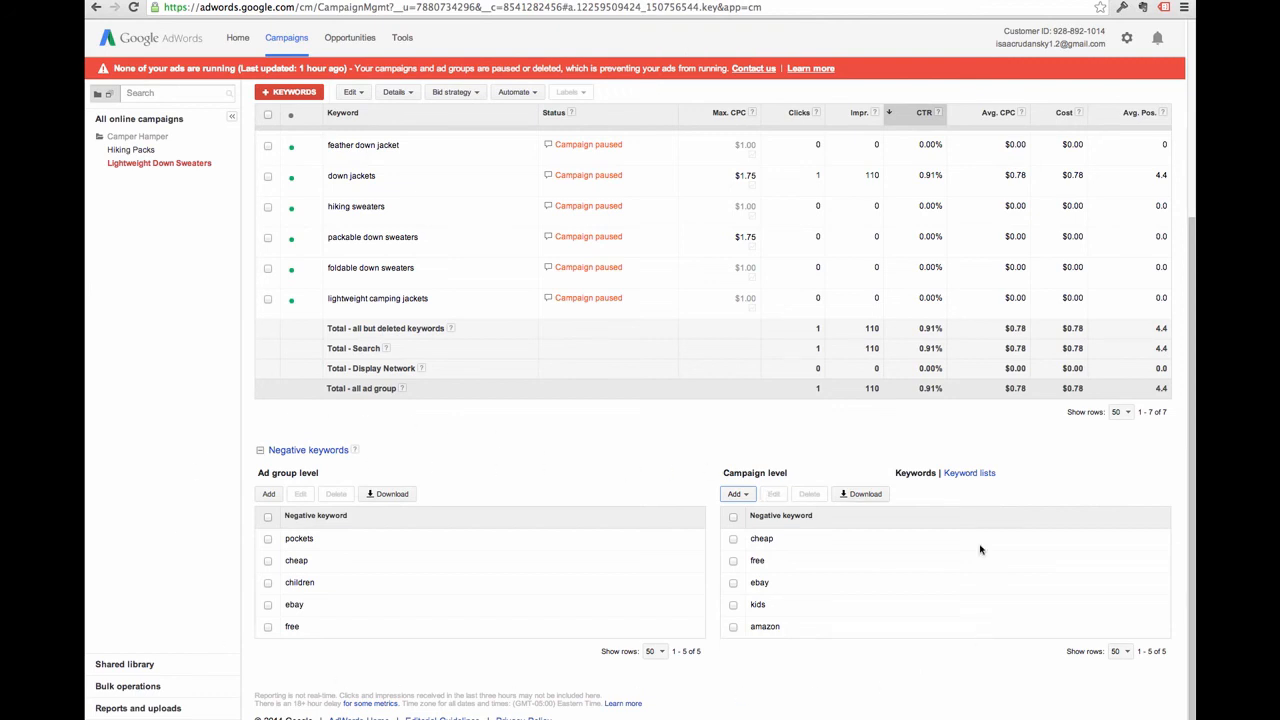
pyautogui.click(300, 450)
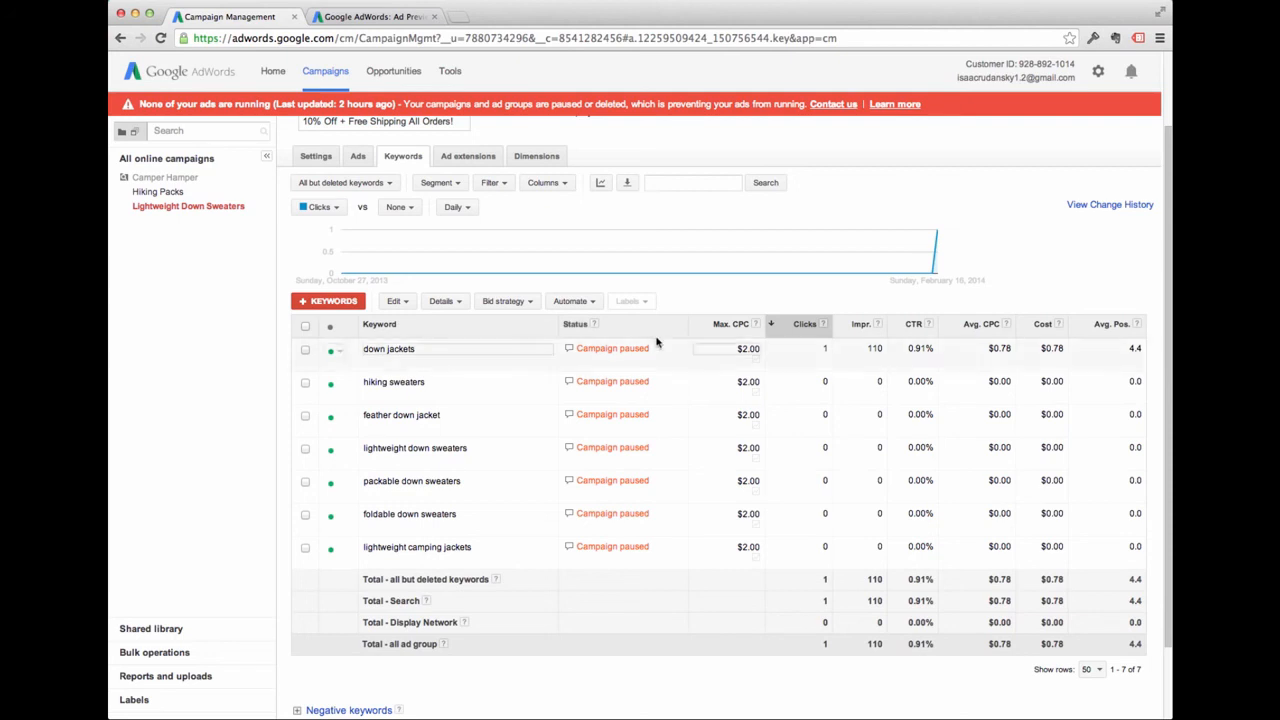
# Show the All online campaigns list with Camper Hamper paused at $30.00/day
pyautogui.click(190, 158)
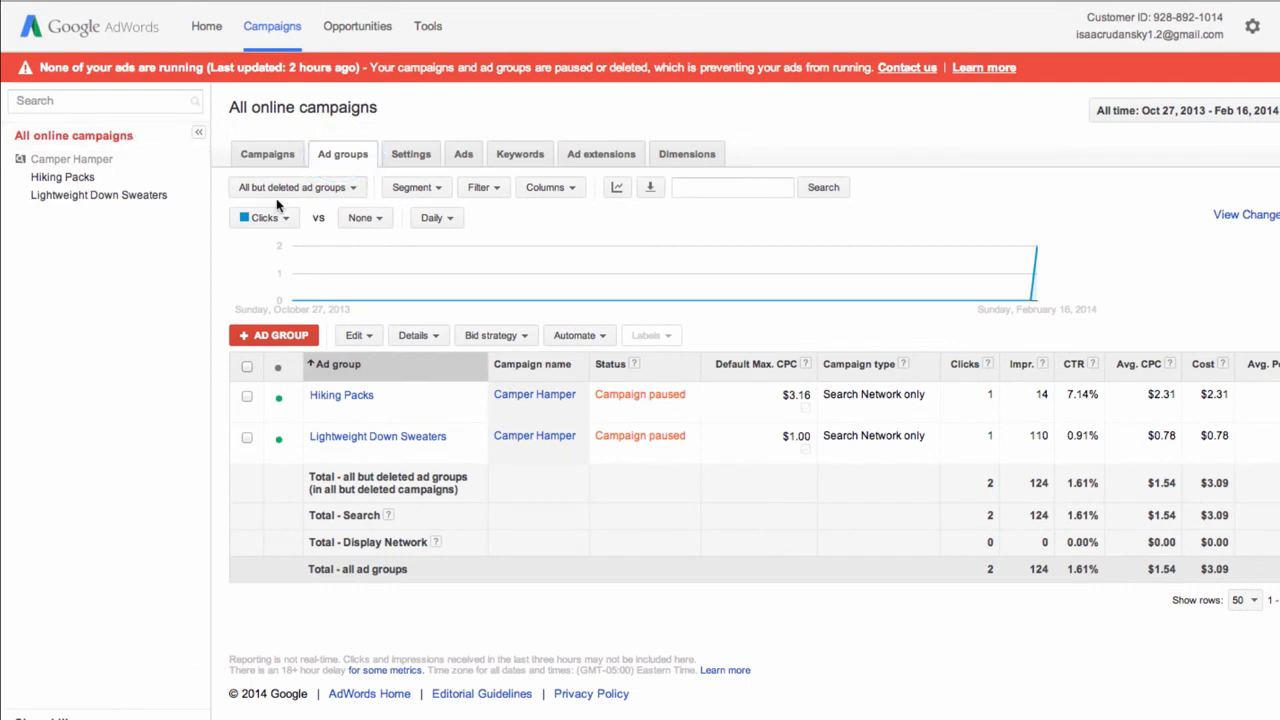
pyautogui.click(266, 160)
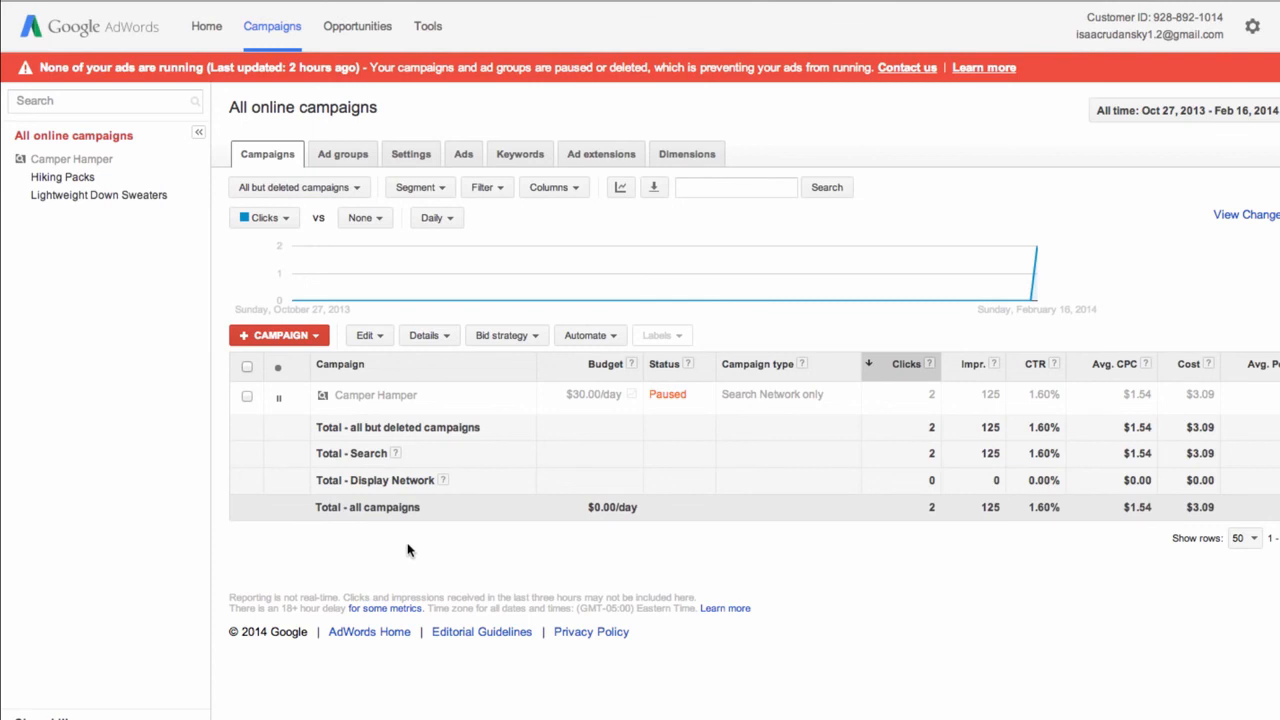
# Change Camper Hamper's status from Paused to Enabled
pyautogui.click(278, 400)
pyautogui.click(285, 415)
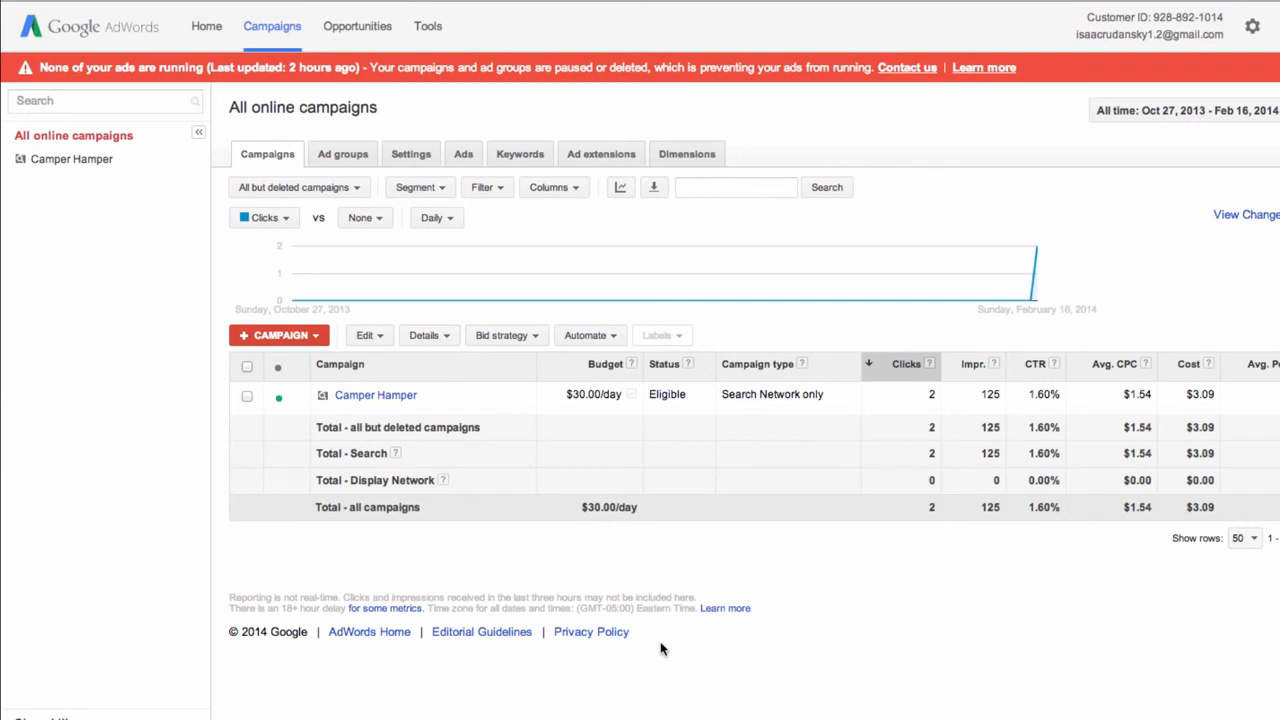
# Briefly check the Tools menu, then view all-campaign keywords with their Eligible or Low search volume statuses
pyautogui.click(430, 36)
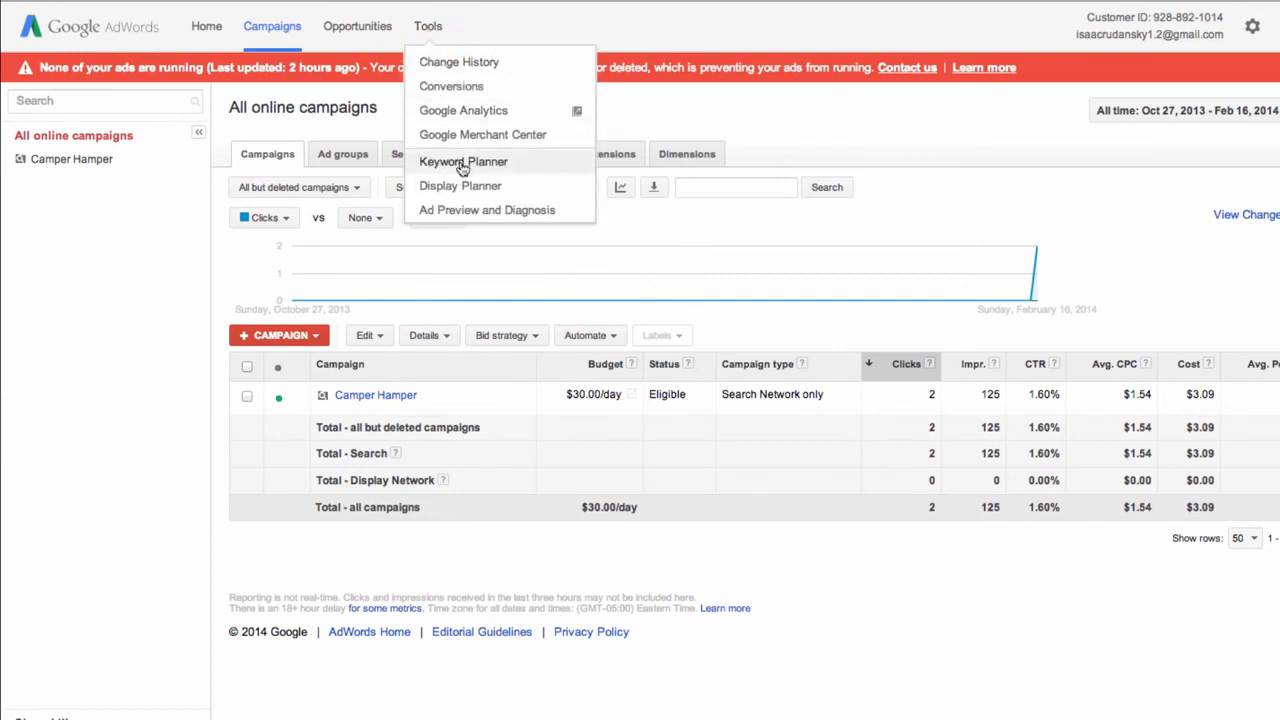
pyautogui.click(471, 215)
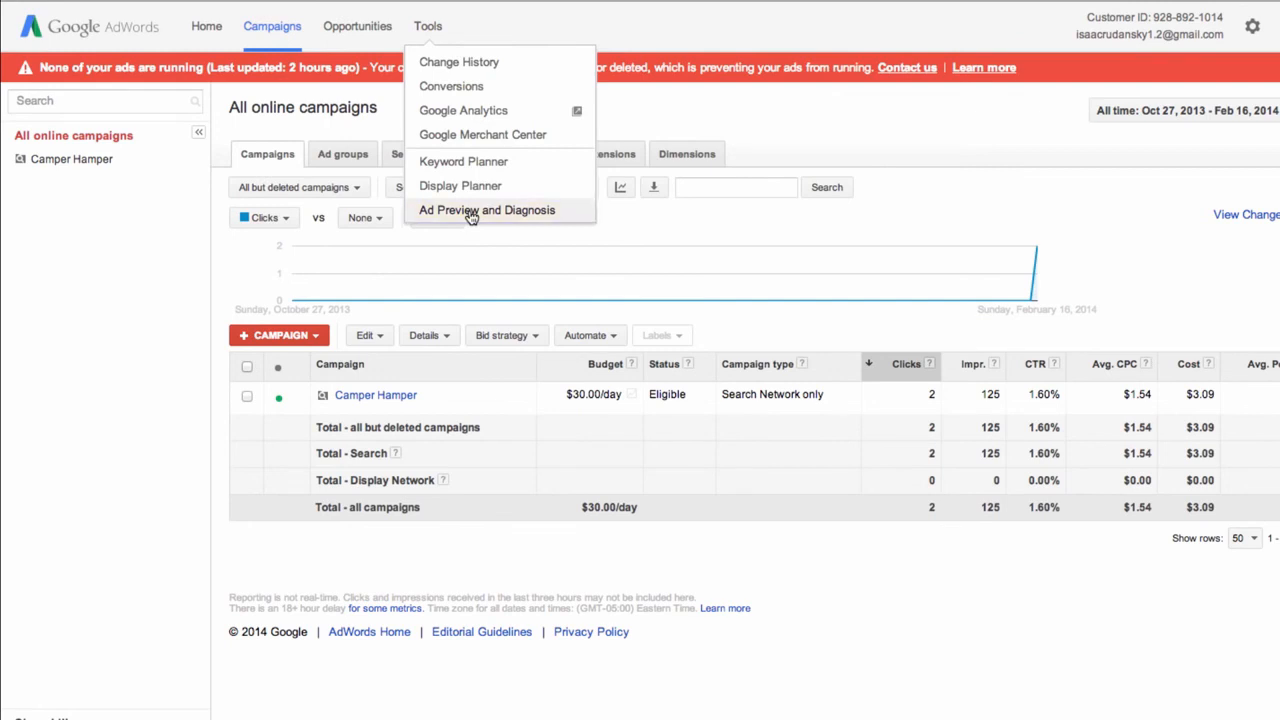
pyautogui.click(692, 28)
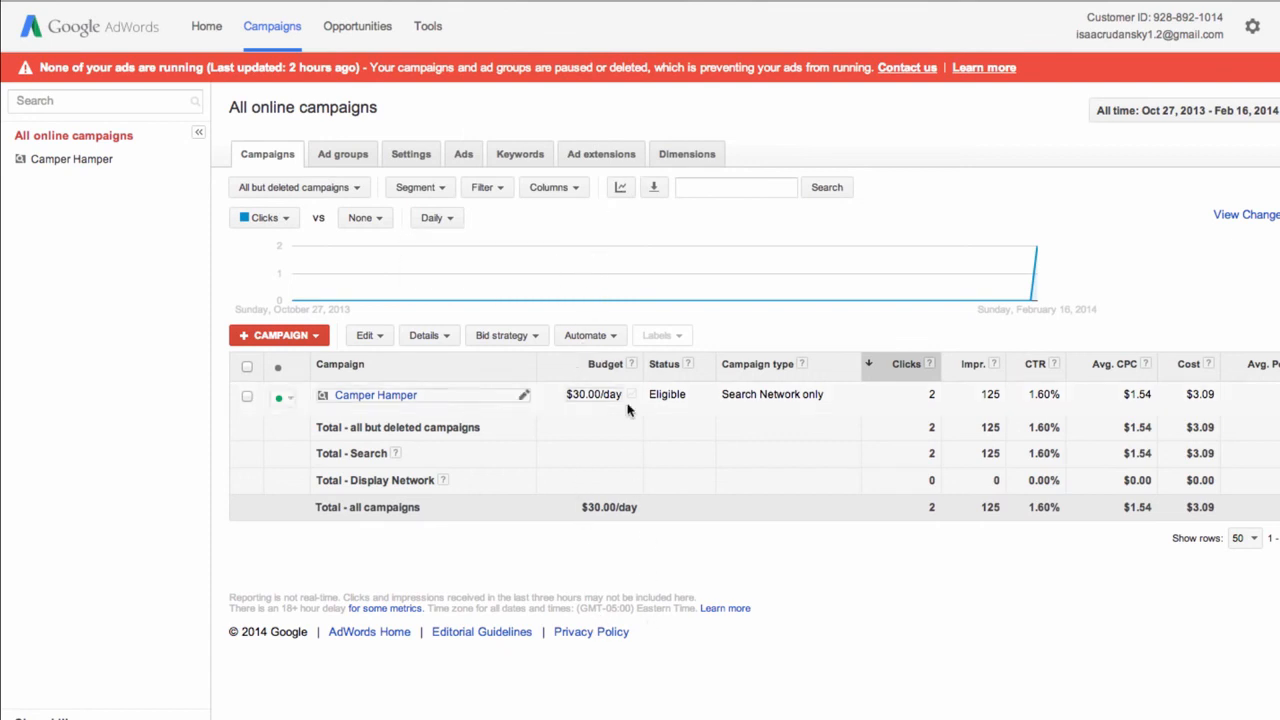
pyautogui.click(519, 158)
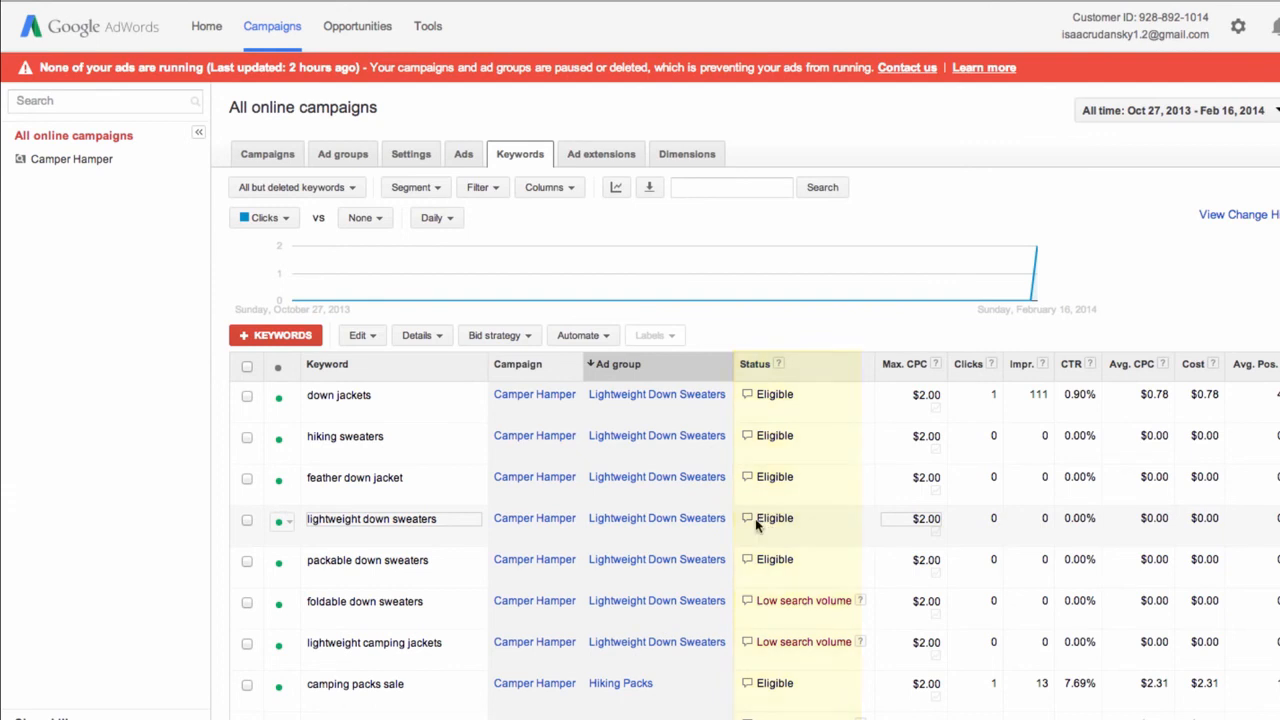
# Open Ad Preview and Diagnosis for the lightweight down sweaters keyword from its Status bubble
pyautogui.moveTo(748, 524)
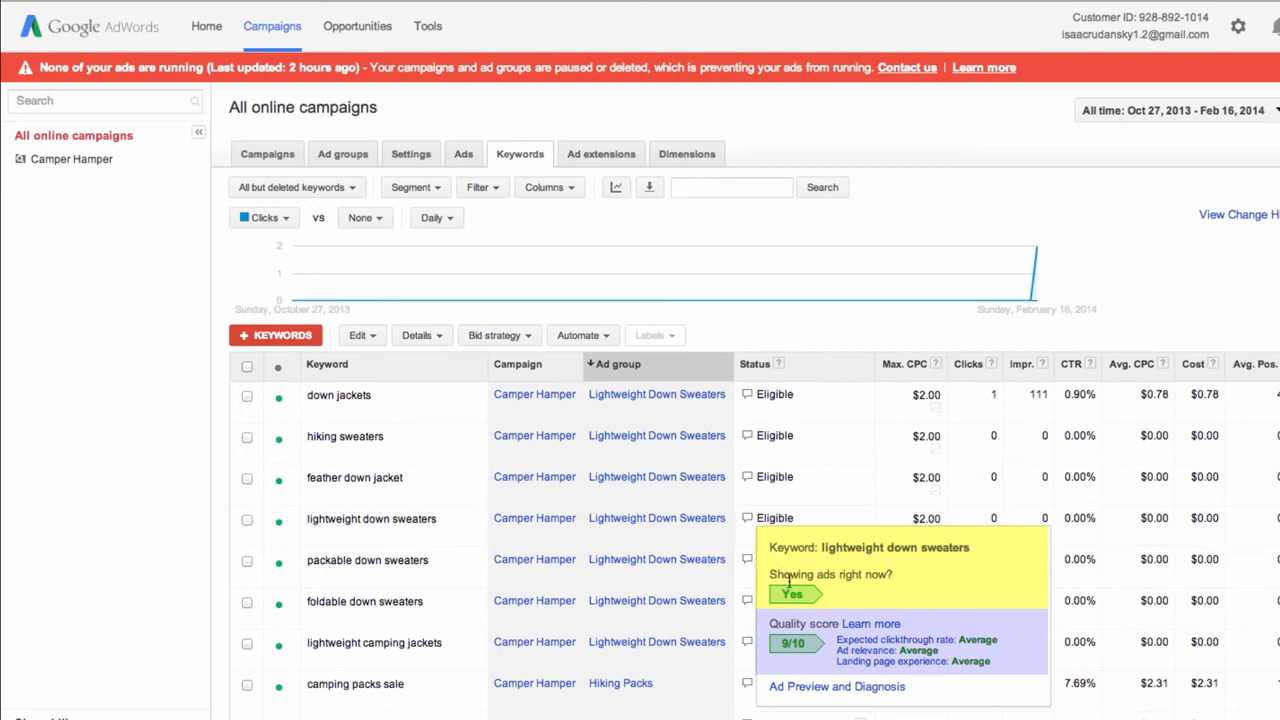
pyautogui.click(813, 690)
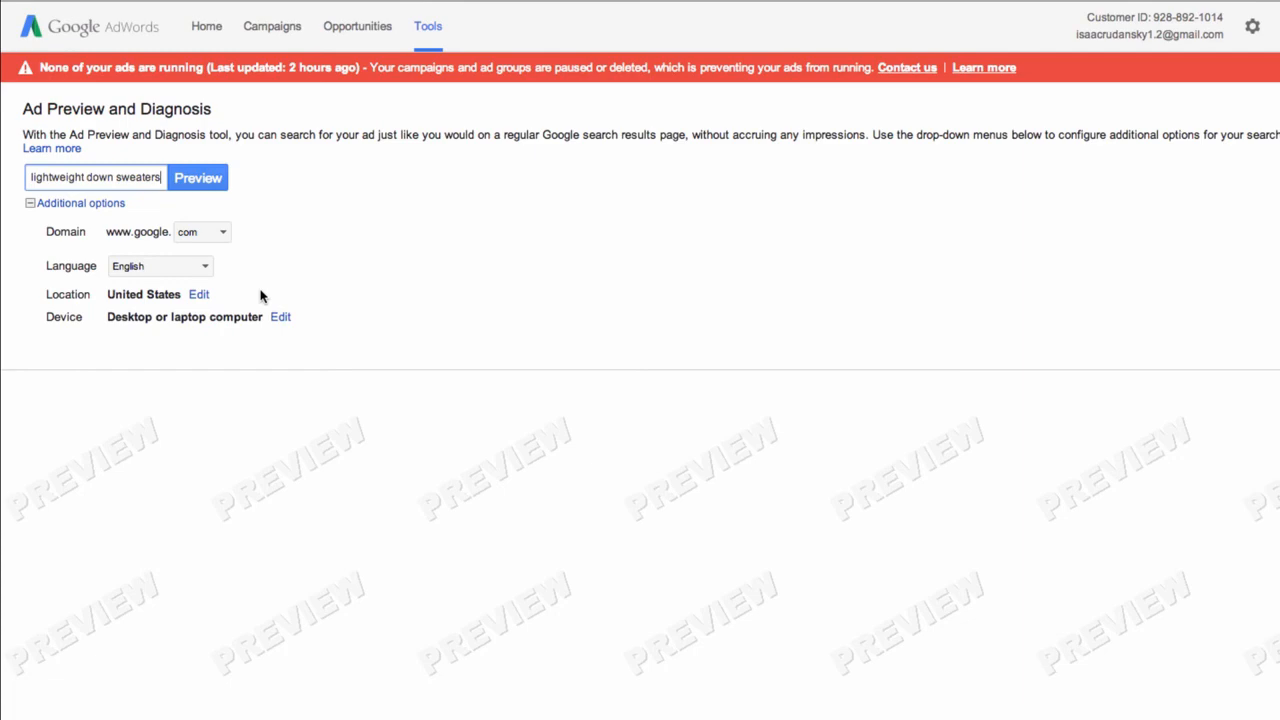
# Run the preview for lightweight down sweaters and check that the Camper Hamper ad is showing
pyautogui.click(181, 178)
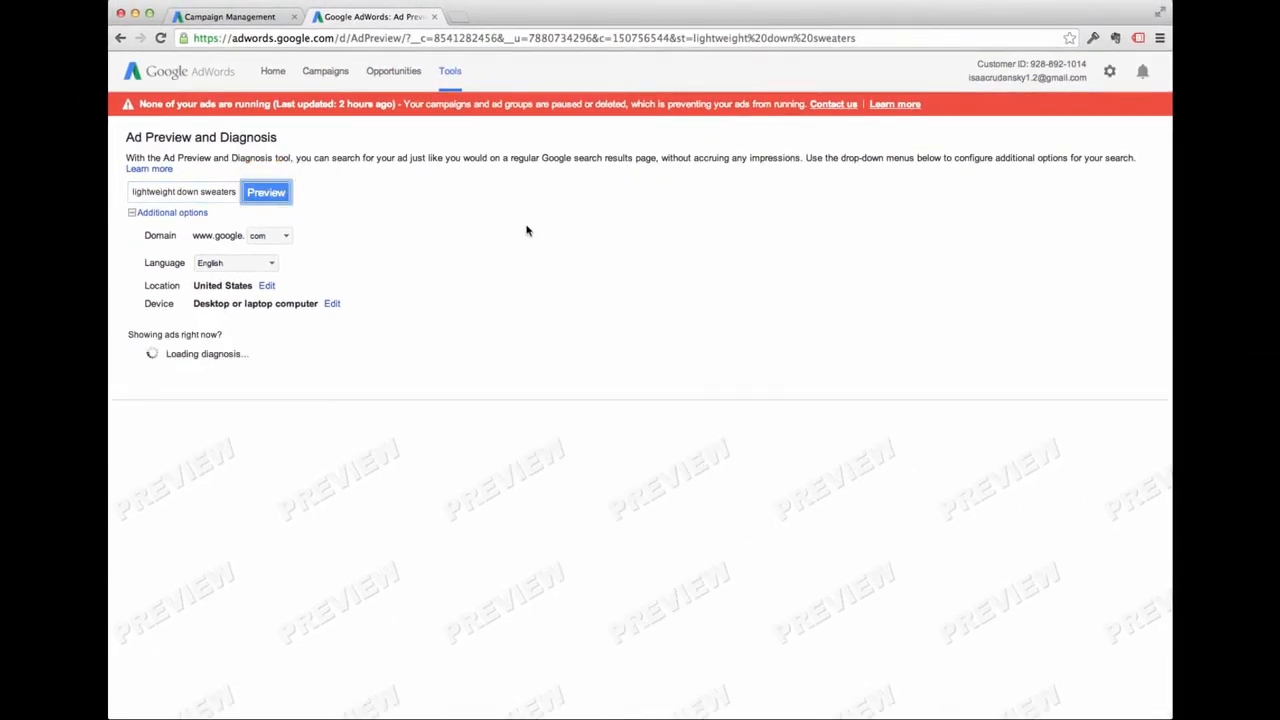
pyautogui.scroll(-2, 539, 246)
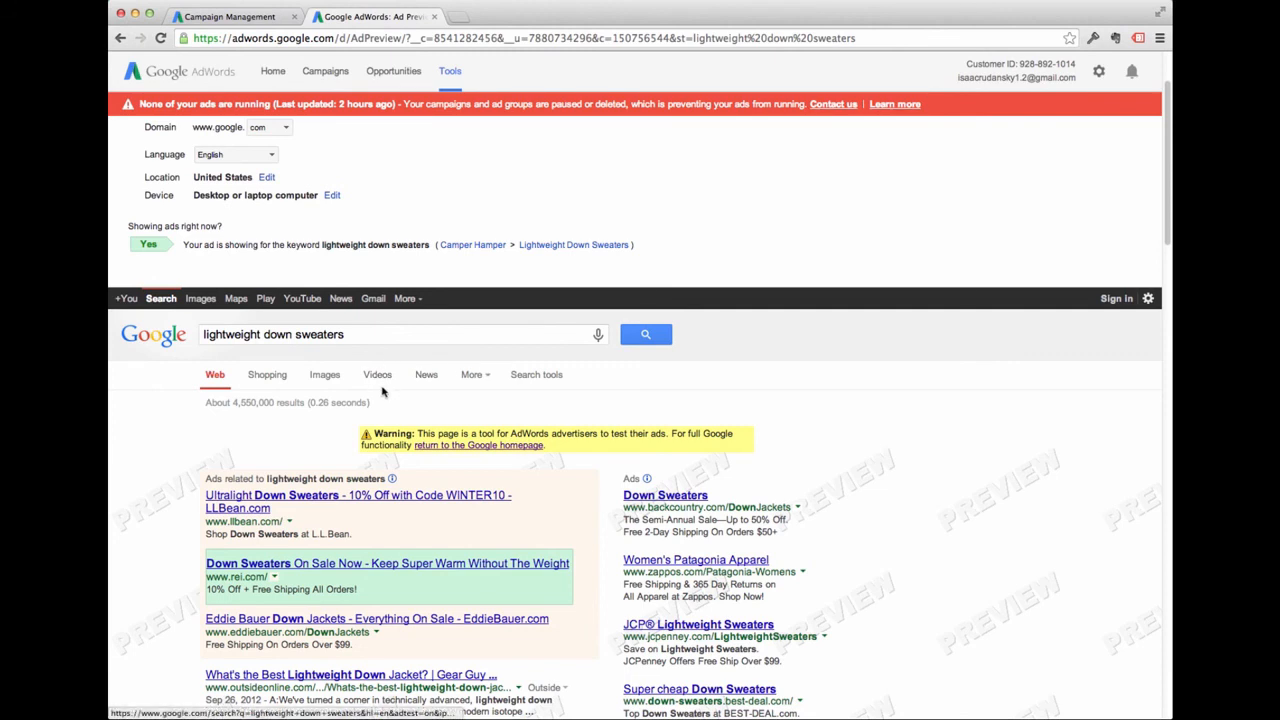
pyautogui.scroll(2, 381, 378)
# Preview 'down jackets' to confirm the ad shows, then return to the Campaign Management keywords list
pyautogui.tripleClick(194, 192)
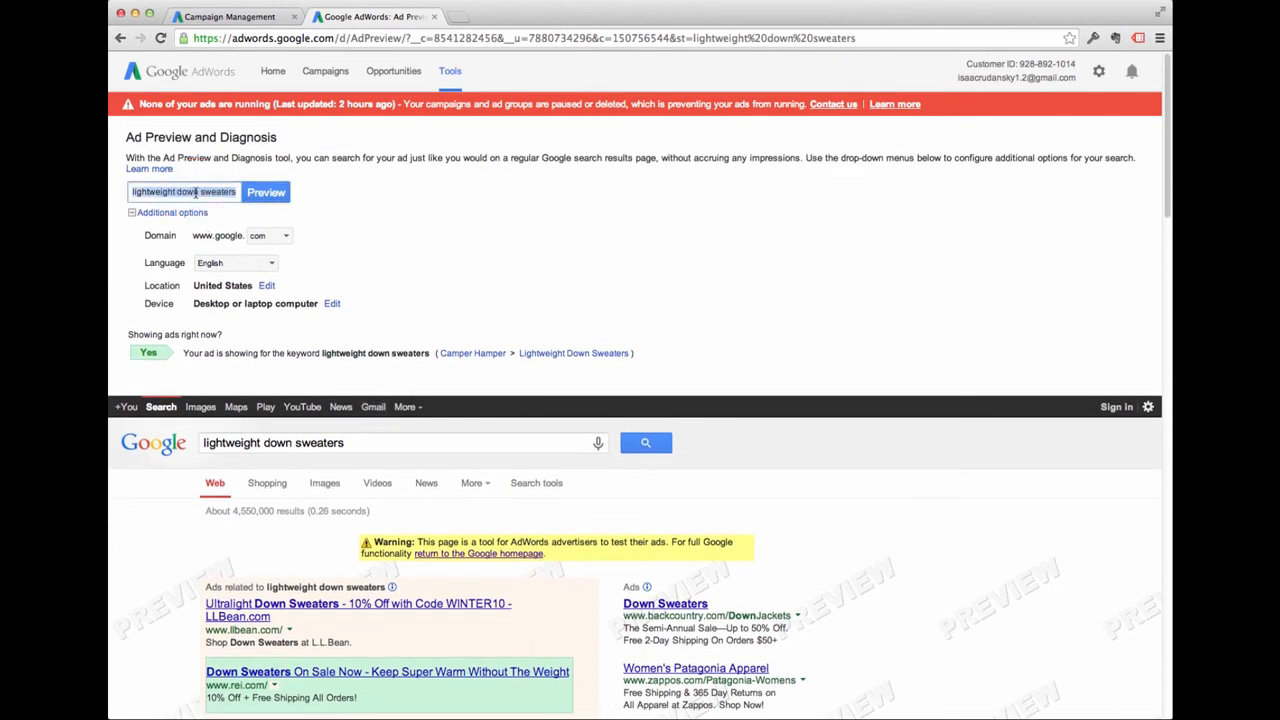
pyautogui.write('down jack')
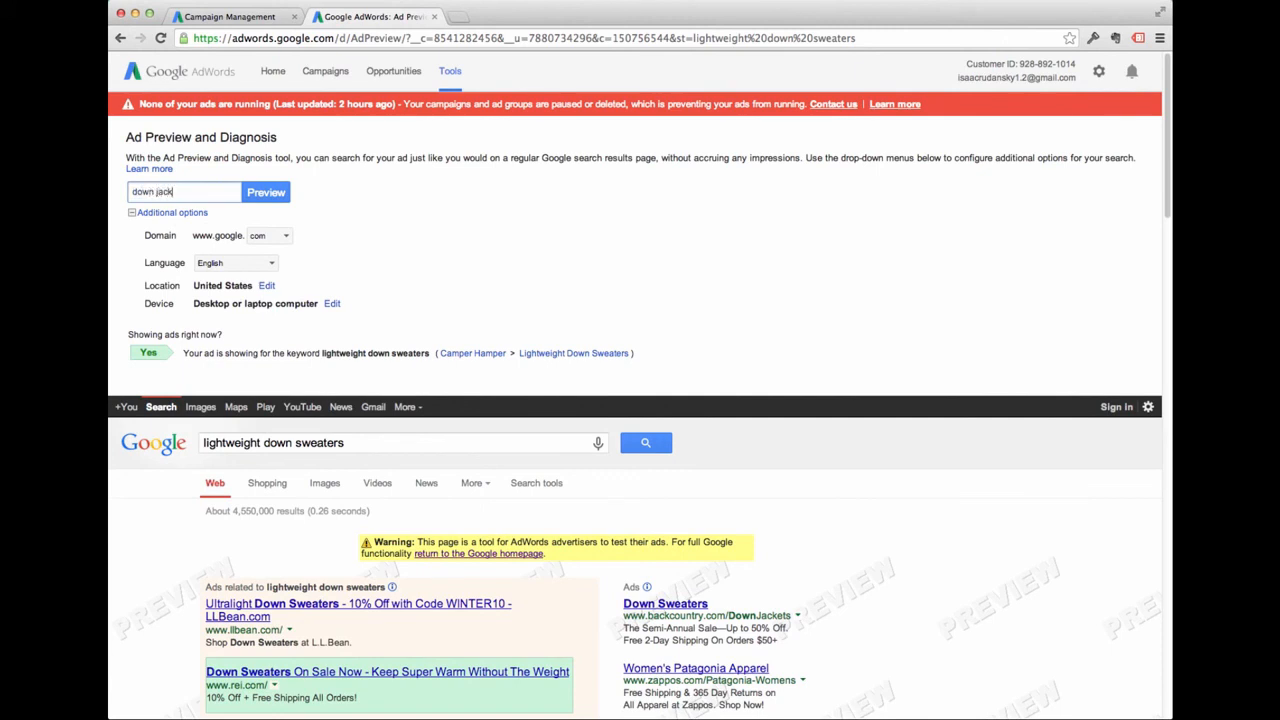
pyautogui.write('ets')
pyautogui.click(266, 192)
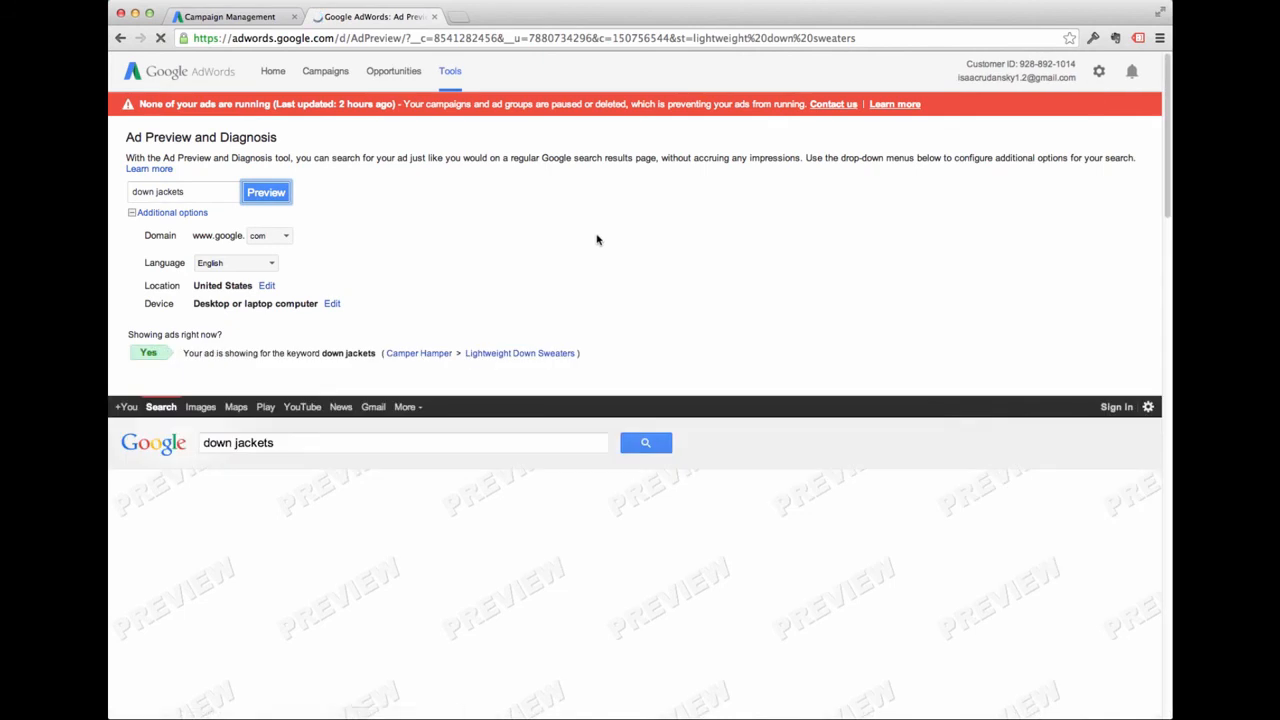
pyautogui.scroll(-3, 597, 240)
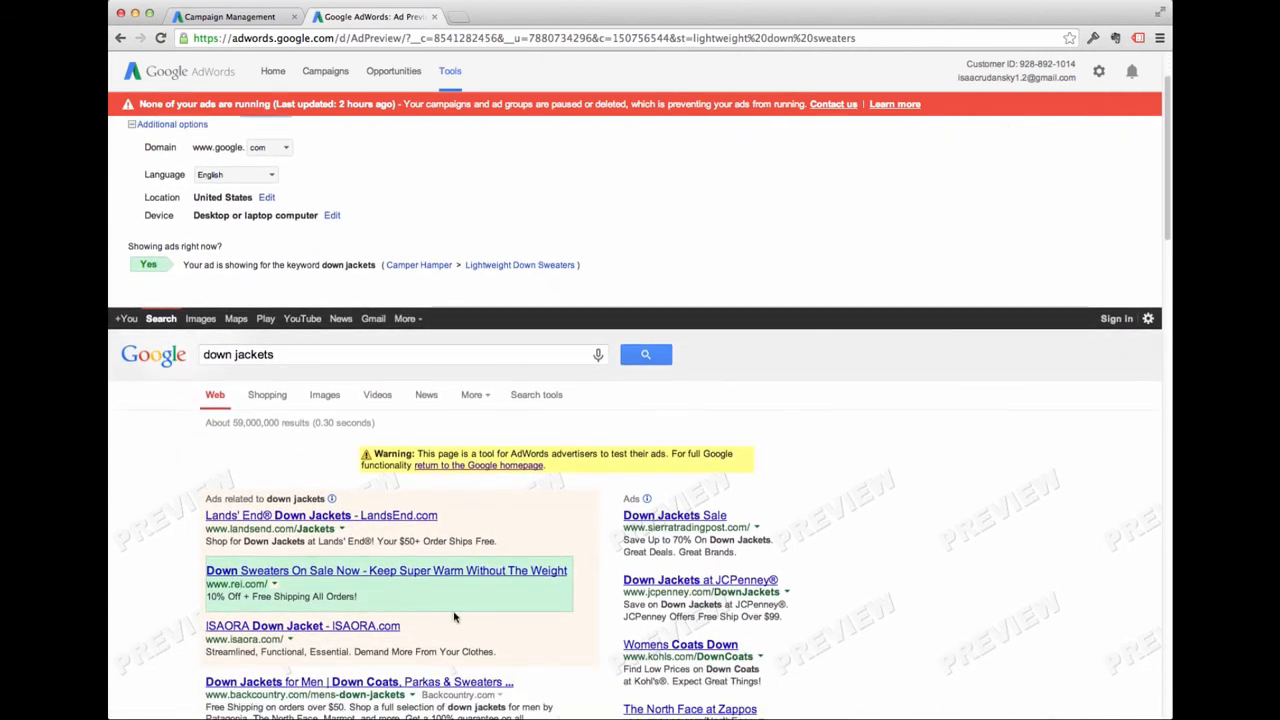
pyautogui.scroll(-1, 455, 615)
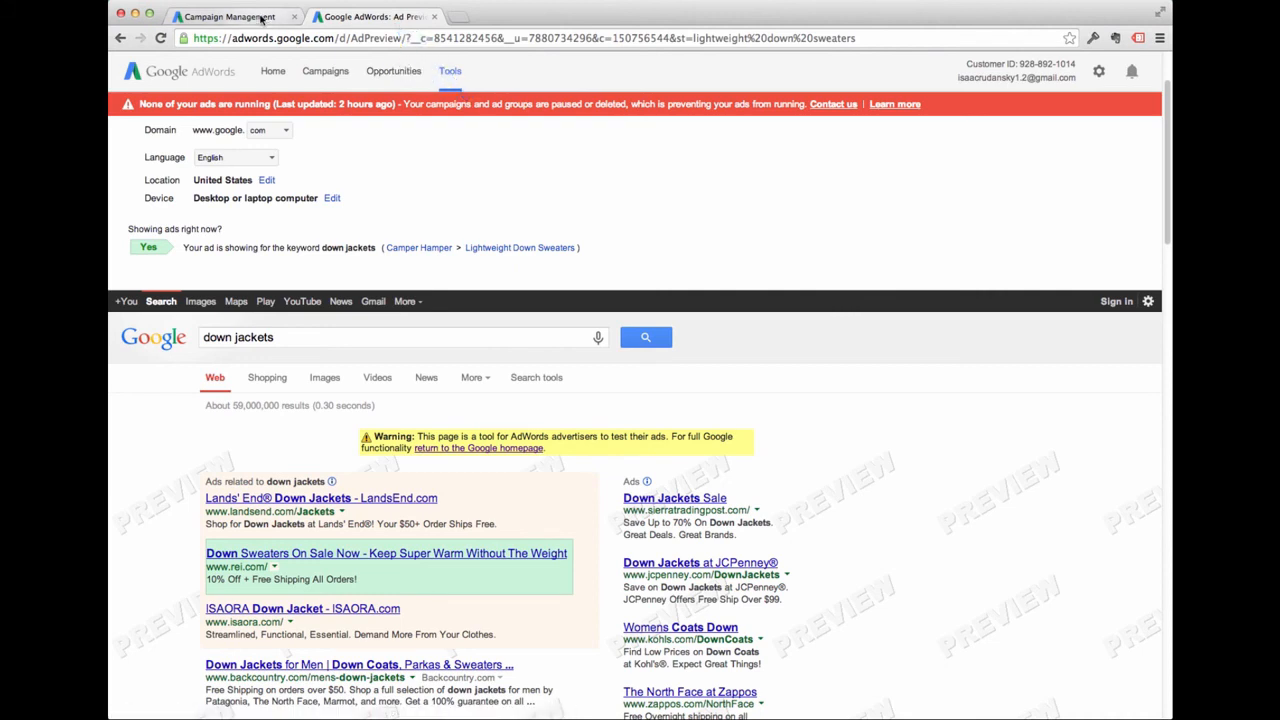
pyautogui.click(262, 18)
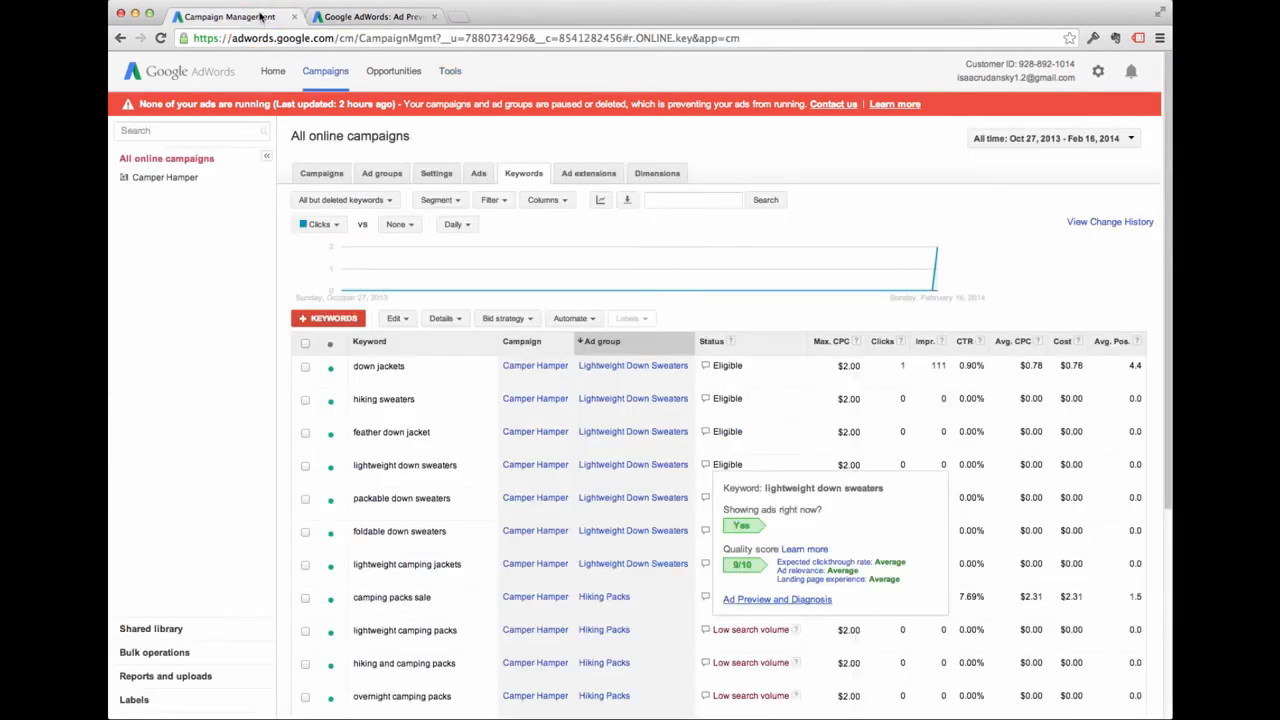
pyautogui.click(236, 444)
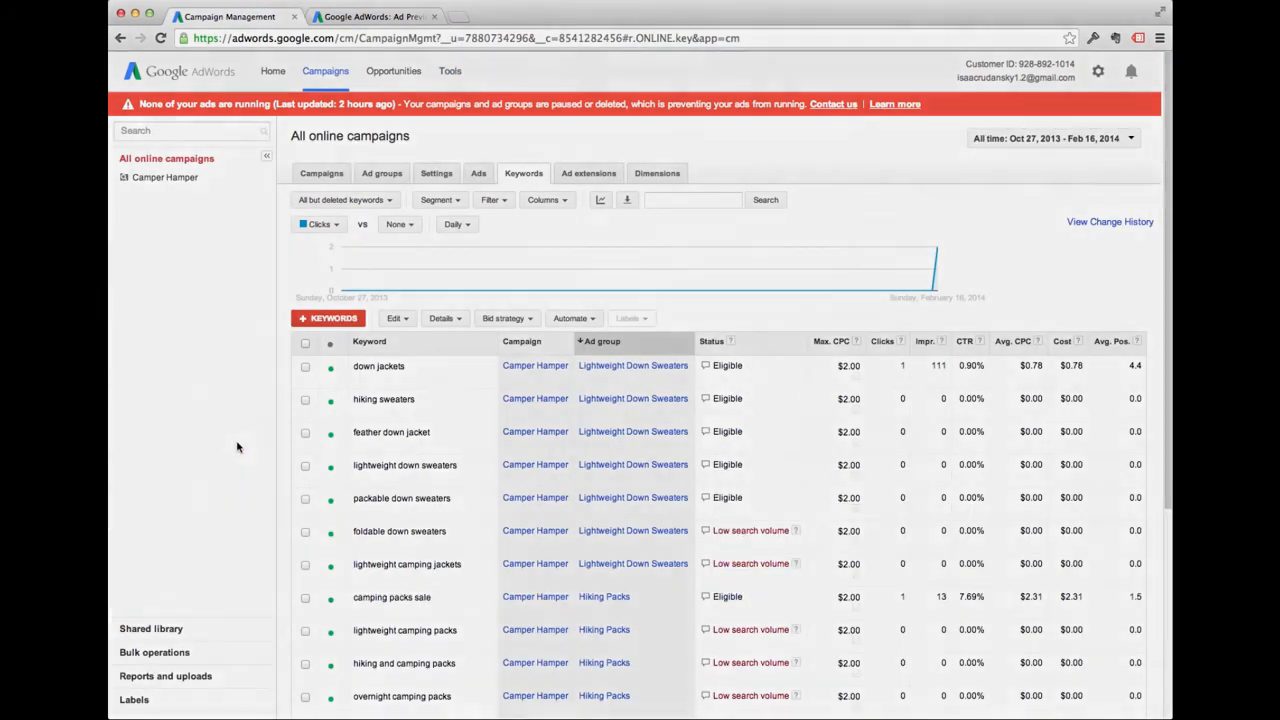